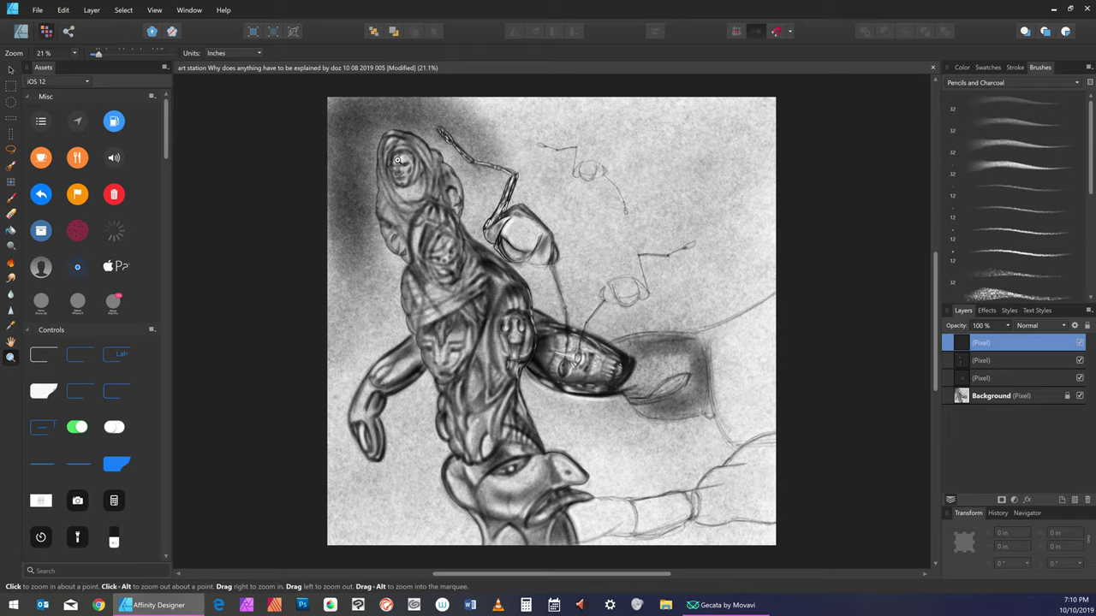
Set up the Paint Brush Tool with the 4 px brush from the Basic category and black from the Grays swatches
{"action": "left_click_drag", "start_coordinate": [398, 160], "coordinate": [630, 163]}
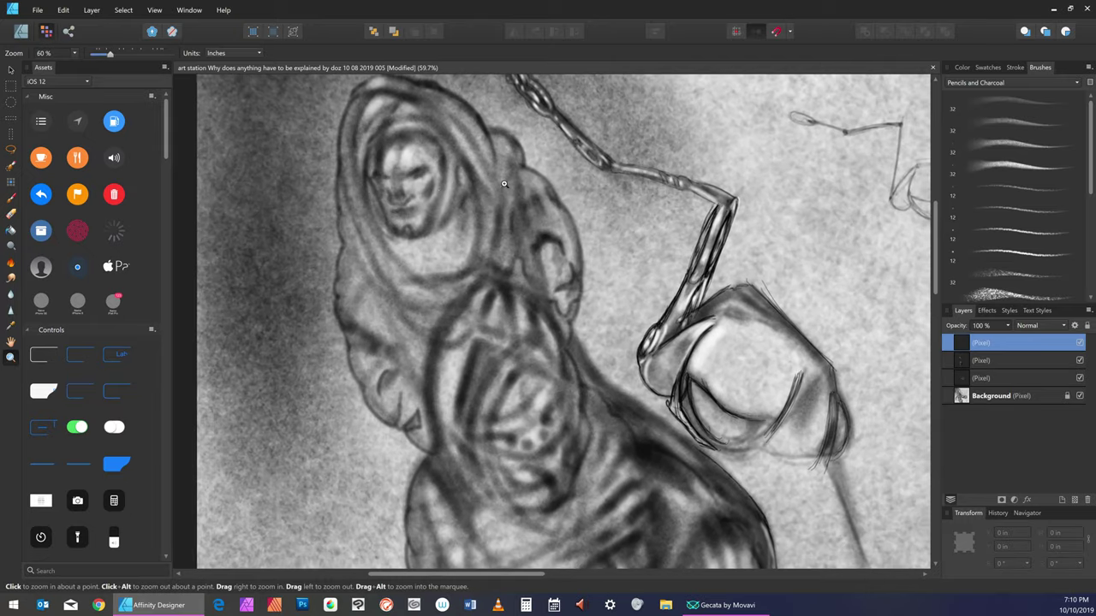
{"action": "key", "text": "h"}
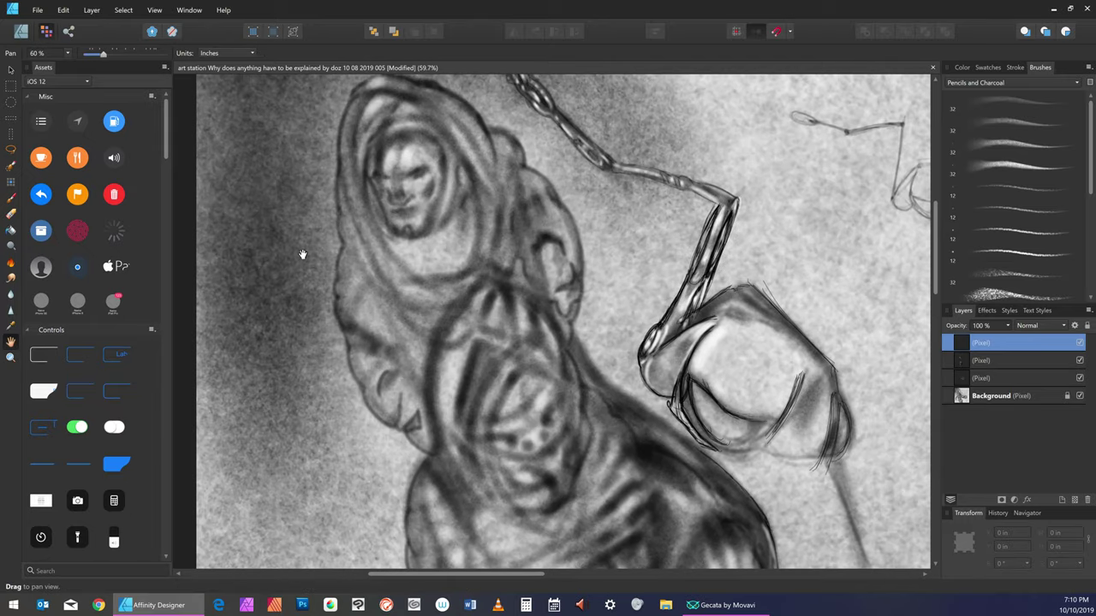
{"action": "left_click_drag", "start_coordinate": [439, 216], "coordinate": [561, 315]}
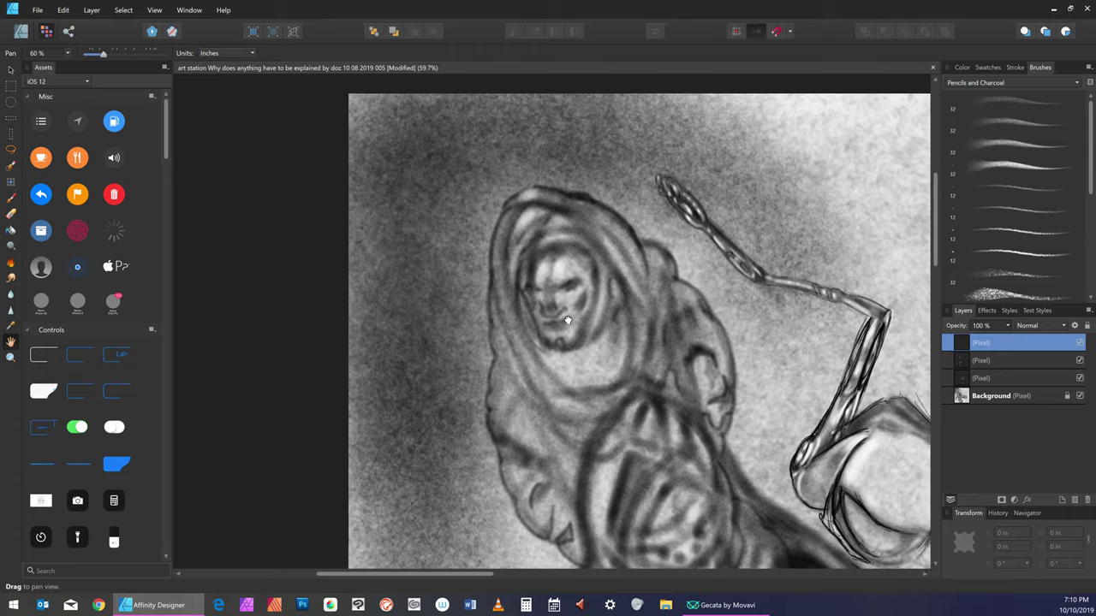
{"action": "left_click", "coordinate": [10, 358]}
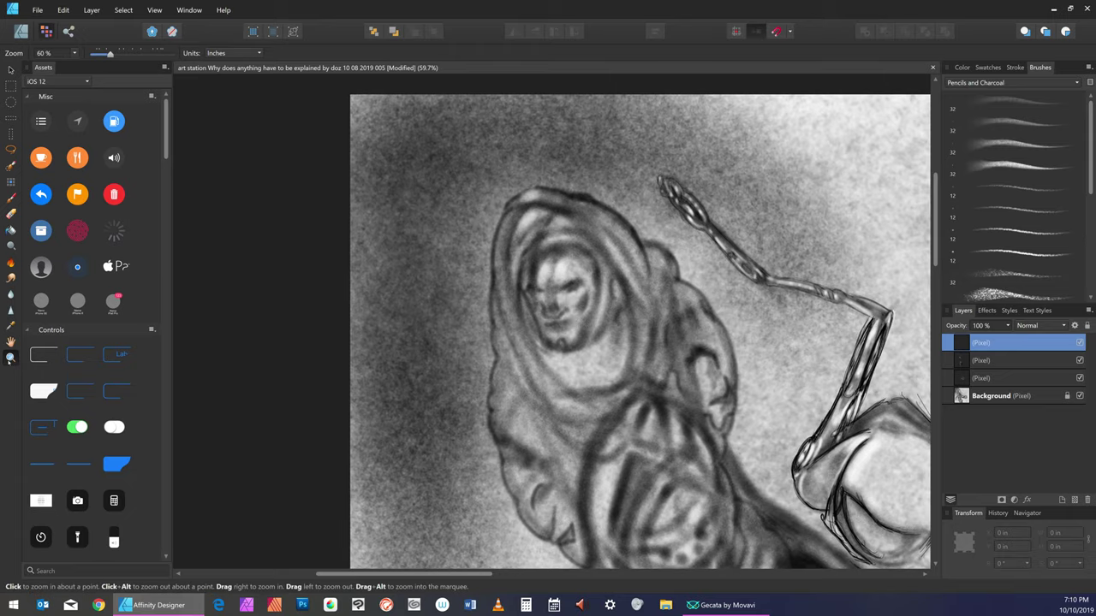
{"action": "mouse_move", "coordinate": [568, 295]}
{"action": "left_mouse_down"}
{"action": "mouse_move", "coordinate": [599, 283]}
{"action": "mouse_move", "coordinate": [583, 281]}
{"action": "left_mouse_up"}
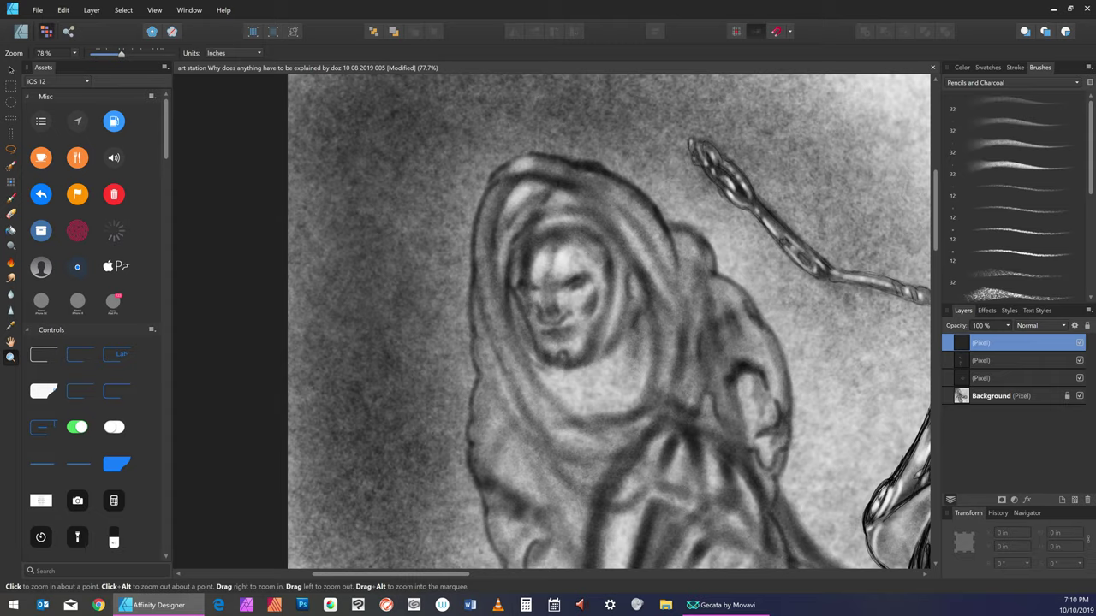
{"action": "left_click", "coordinate": [11, 197]}
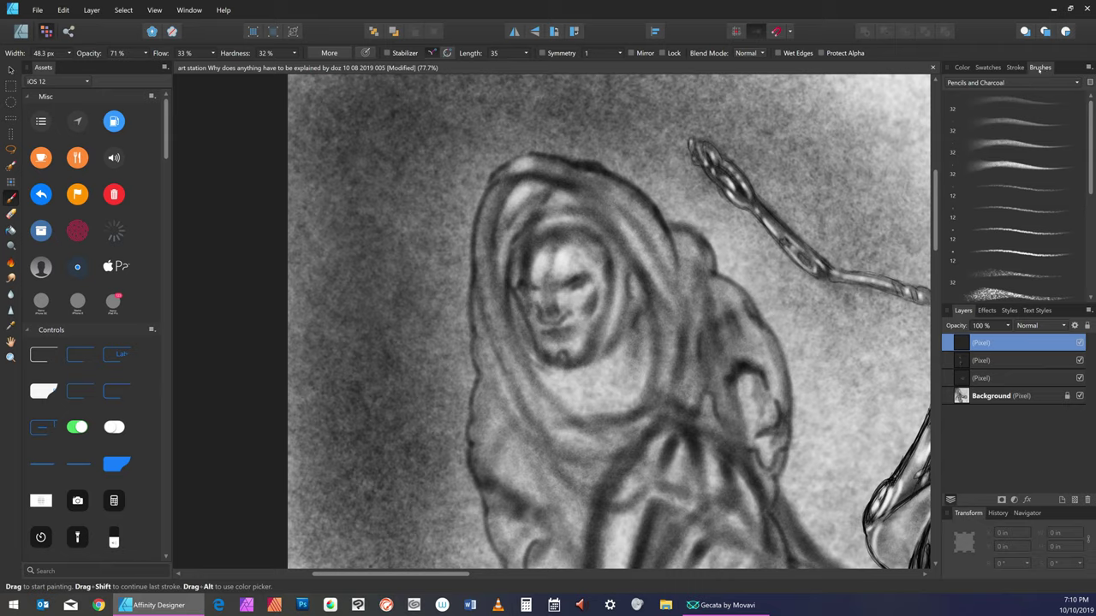
{"action": "left_click", "coordinate": [1014, 67]}
{"action": "left_click", "coordinate": [1040, 67]}
{"action": "left_click", "coordinate": [1078, 83]}
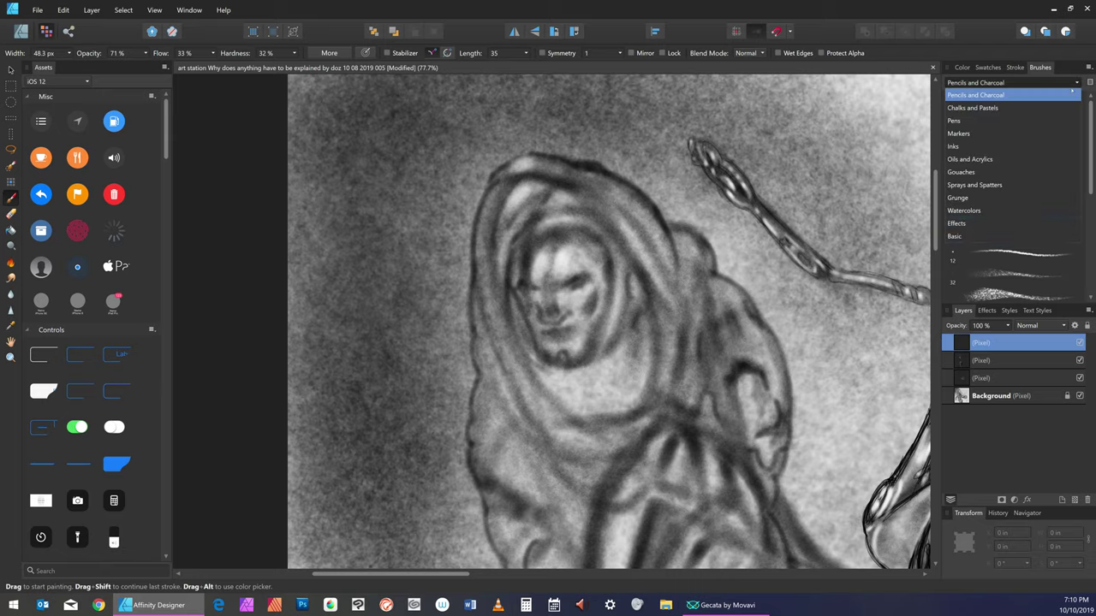
{"action": "left_click", "coordinate": [956, 236]}
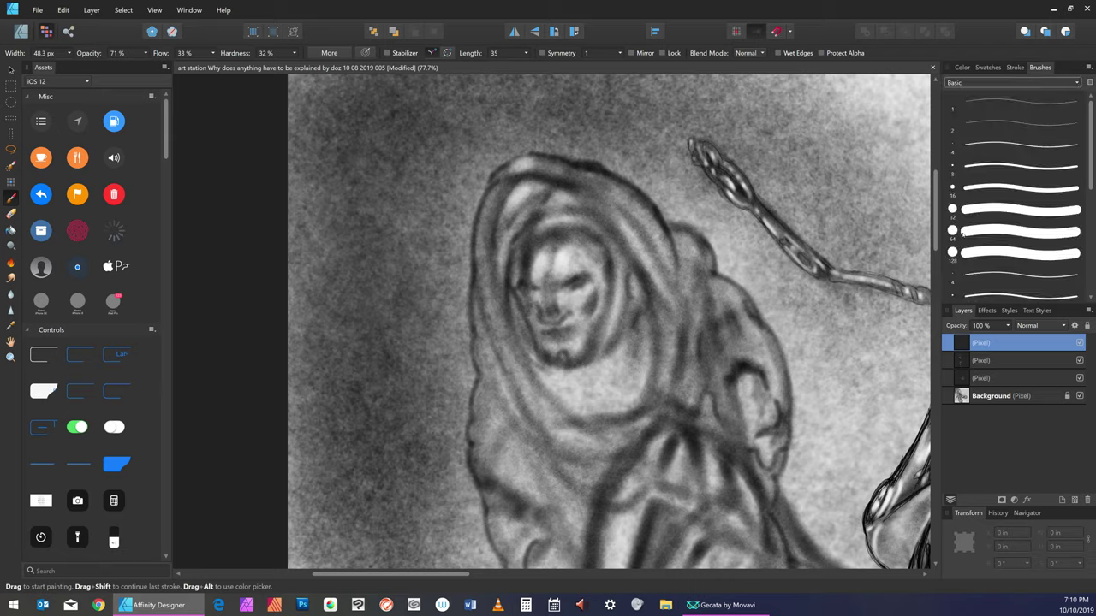
{"action": "left_click", "coordinate": [1038, 126]}
{"action": "left_click", "coordinate": [1037, 142]}
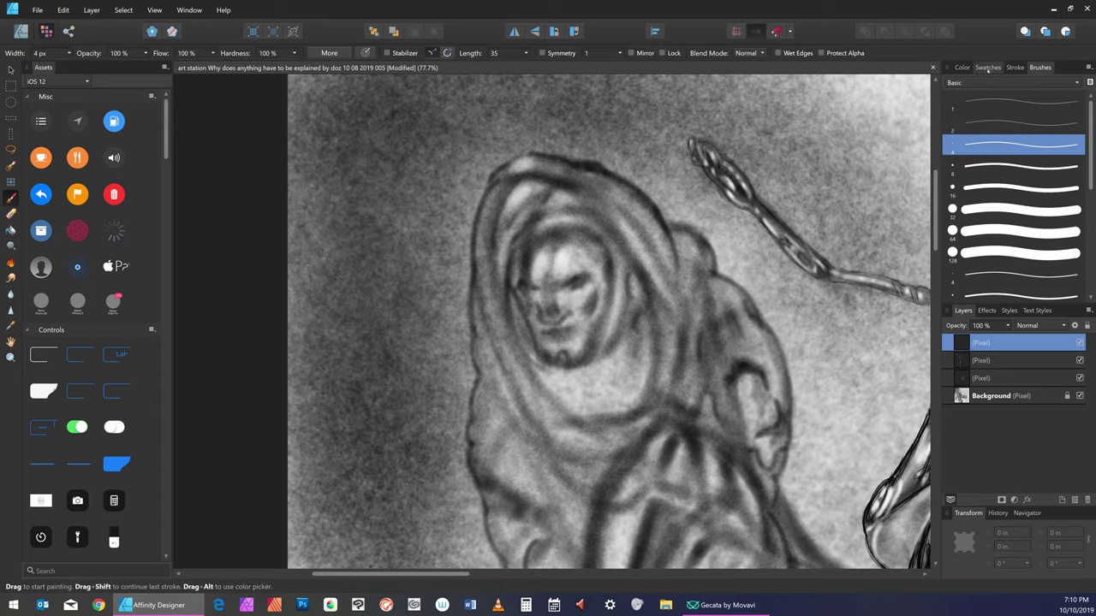
{"action": "left_click", "coordinate": [988, 66]}
{"action": "left_click", "coordinate": [951, 147]}
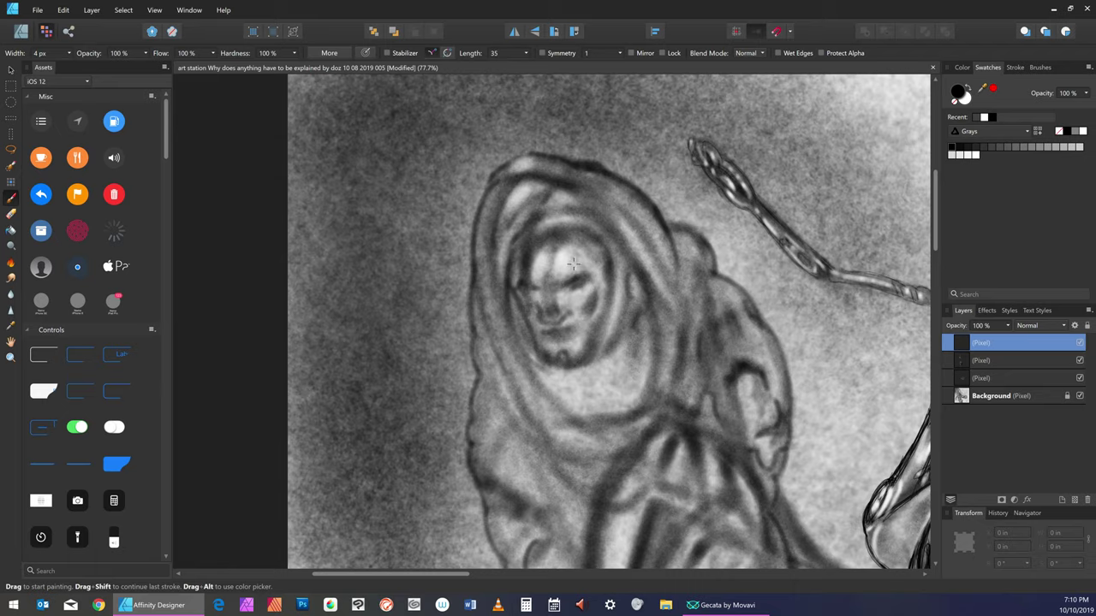
Set the brush width to 11 px for detailing the hooded face
{"action": "key", "text": "bracketright"}
{"action": "key", "text": "bracketright"}
{"action": "key", "text": "bracketright"}
{"action": "key", "text": "bracketright"}
{"action": "key", "text": "bracketright"}
{"action": "key", "text": "bracketright"}
{"action": "key", "text": "bracketright"}
{"action": "key", "text": "bracketright"}
{"action": "key", "text": "bracketleft"}
{"action": "key", "text": "bracketleft"}
{"action": "key", "text": "bracketleft"}
{"action": "key", "text": "bracketleft"}
{"action": "key", "text": "bracketleft"}
{"action": "key", "text": "bracketleft"}
{"action": "key", "text": "bracketleft"}
{"action": "key", "text": "bracketright"}
{"action": "key", "text": "bracketright"}
{"action": "key", "text": "bracketright"}
{"action": "key", "text": "bracketright"}
{"action": "key", "text": "bracketright"}
{"action": "key", "text": "bracketright"}
{"action": "key", "text": "bracketright"}
{"action": "key", "text": "bracketright"}
{"action": "key", "text": "bracketright"}
{"action": "key", "text": "bracketright"}
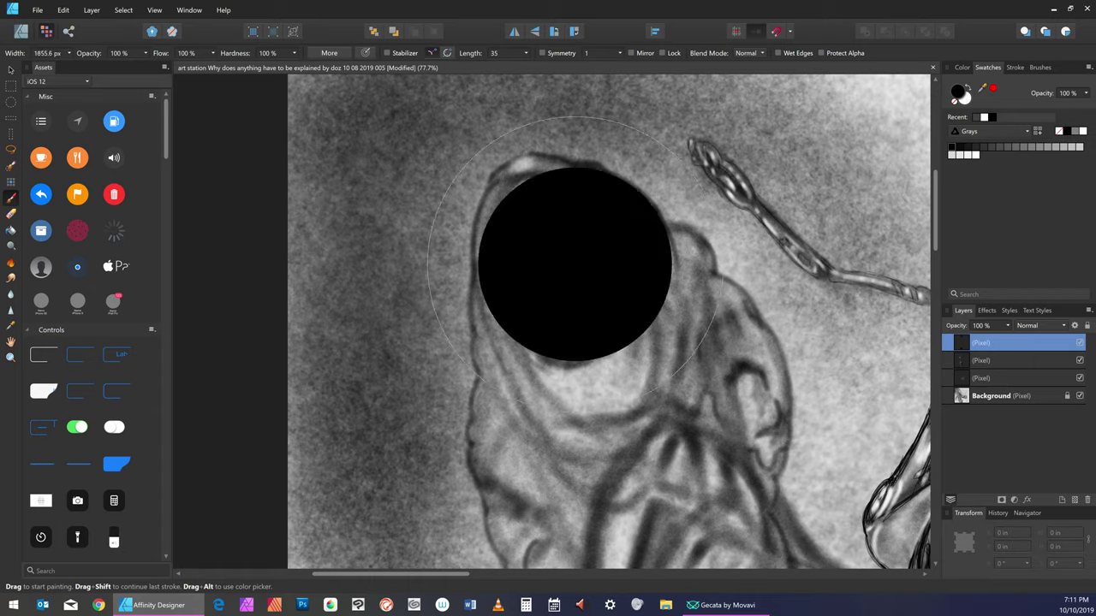
{"action": "key", "text": "bracketleft"}
{"action": "key", "text": "bracketleft"}
{"action": "key", "text": "bracketleft"}
{"action": "key", "text": "bracketleft"}
{"action": "key", "text": "bracketleft"}
{"action": "key", "text": "bracketleft"}
{"action": "key", "text": "bracketleft"}
{"action": "key", "text": "bracketleft"}
{"action": "key", "text": "bracketleft"}
{"action": "key", "text": "bracketleft"}
{"action": "key", "text": "bracketleft"}
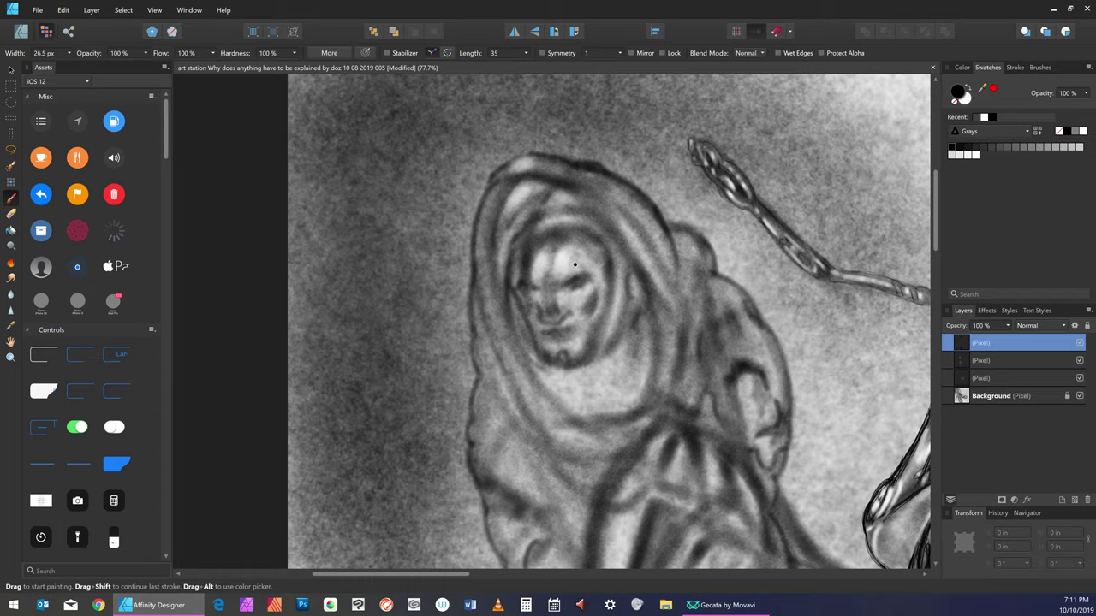
{"action": "key", "text": "bracketleft"}
{"action": "key", "text": "bracketright"}
Try painting a dark stroke over the hooded face's eye and undo it
{"action": "mouse_move", "coordinate": [586, 275]}
{"action": "left_mouse_down"}
{"action": "mouse_move", "coordinate": [562, 287]}
{"action": "mouse_move", "coordinate": [591, 280]}
{"action": "left_mouse_up"}
{"action": "left_click", "coordinate": [66, 14]}
{"action": "left_click", "coordinate": [67, 14]}
{"action": "left_click", "coordinate": [67, 13]}
{"action": "left_click", "coordinate": [92, 24]}
{"action": "left_click", "coordinate": [65, 10]}
{"action": "left_click", "coordinate": [89, 24]}
{"action": "left_click", "coordinate": [66, 10]}
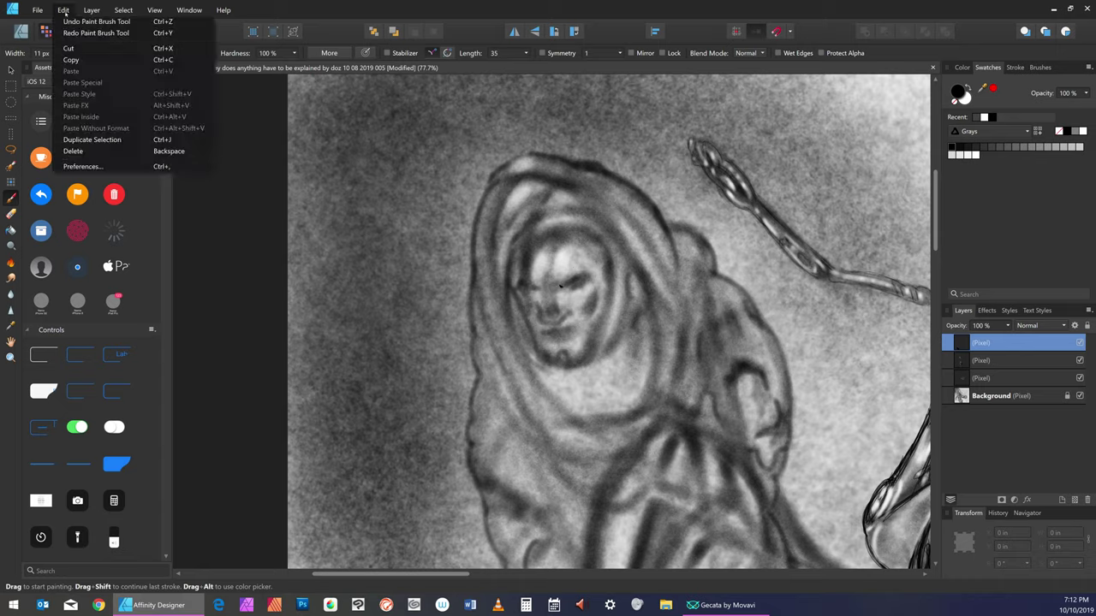
{"action": "left_click", "coordinate": [101, 24]}
{"action": "left_click", "coordinate": [63, 10]}
{"action": "left_click", "coordinate": [83, 25]}
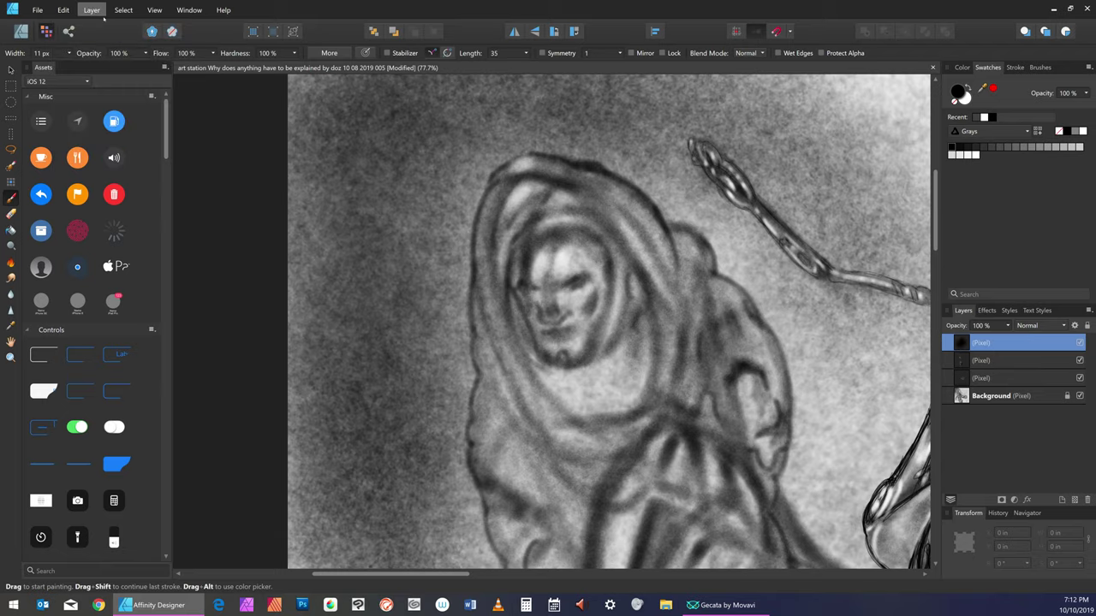
Soften the brush by setting opacity to 71%, flow to 29% and hardness to 57%
{"action": "left_click", "coordinate": [145, 53]}
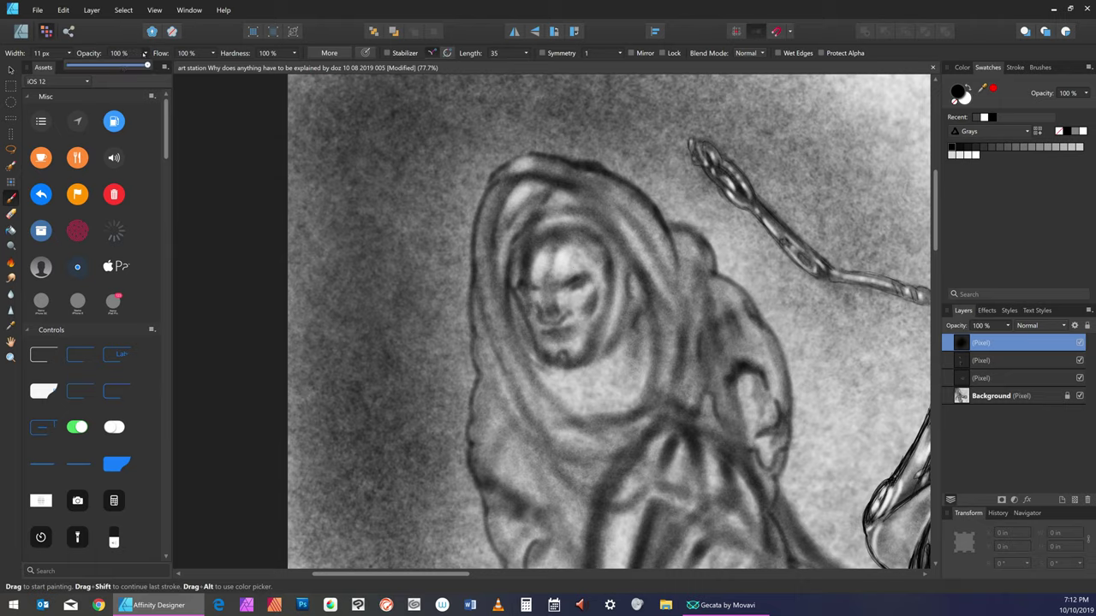
{"action": "left_click", "coordinate": [130, 65]}
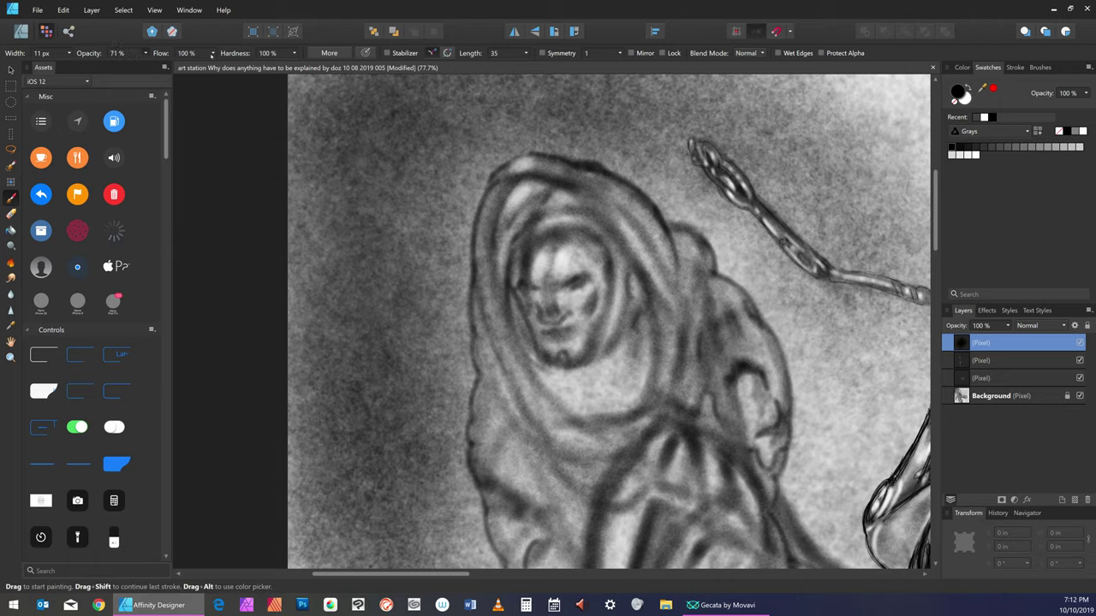
{"action": "left_click", "coordinate": [212, 54]}
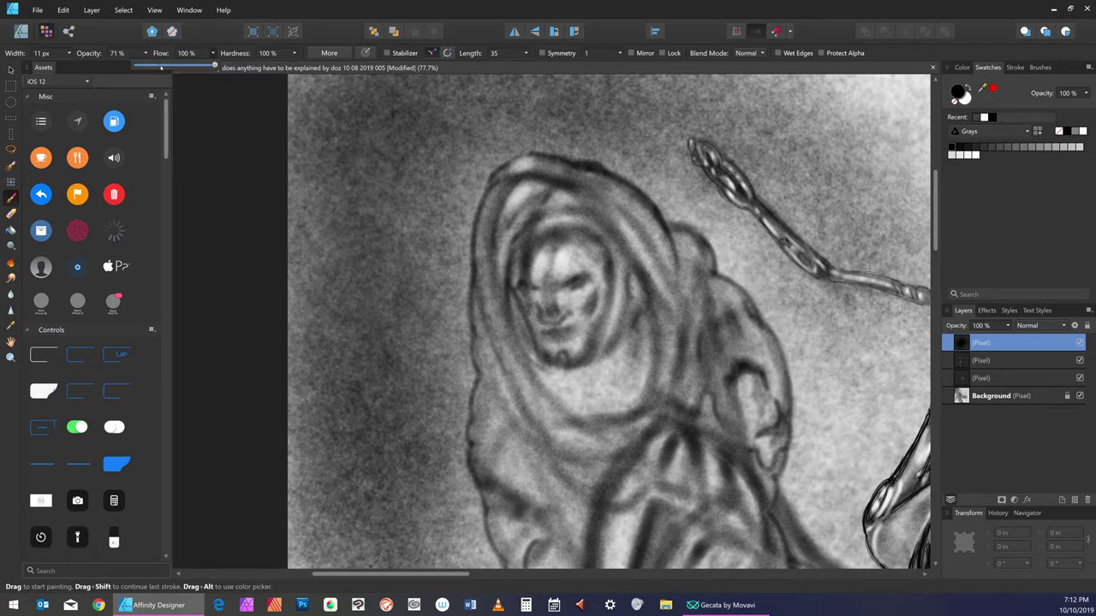
{"action": "left_click", "coordinate": [160, 65]}
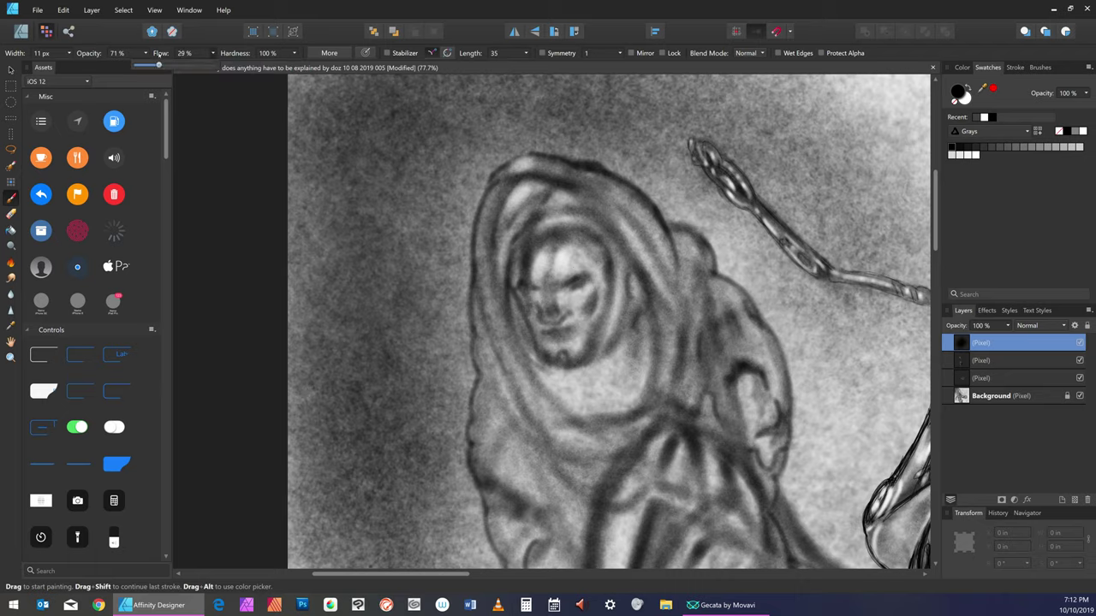
{"action": "left_click", "coordinate": [293, 55]}
{"action": "left_click", "coordinate": [294, 53]}
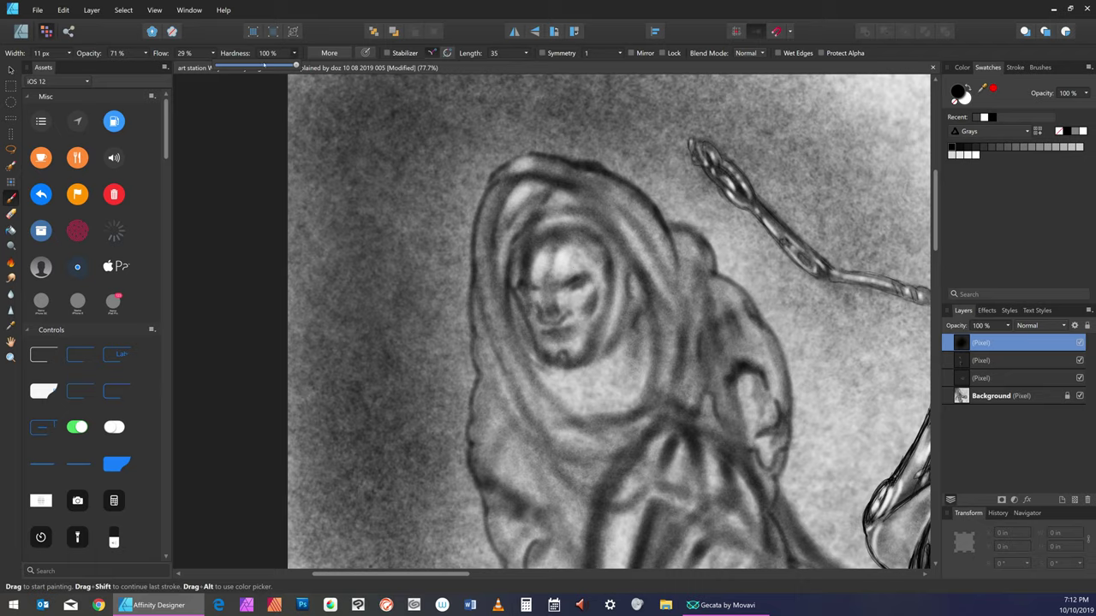
{"action": "left_click_drag", "start_coordinate": [297, 66], "coordinate": [262, 66]}
Paint a dark line along the hooded face's right-hand brow and undo the unwanted strokes
{"action": "left_click_drag", "start_coordinate": [575, 281], "coordinate": [566, 297]}
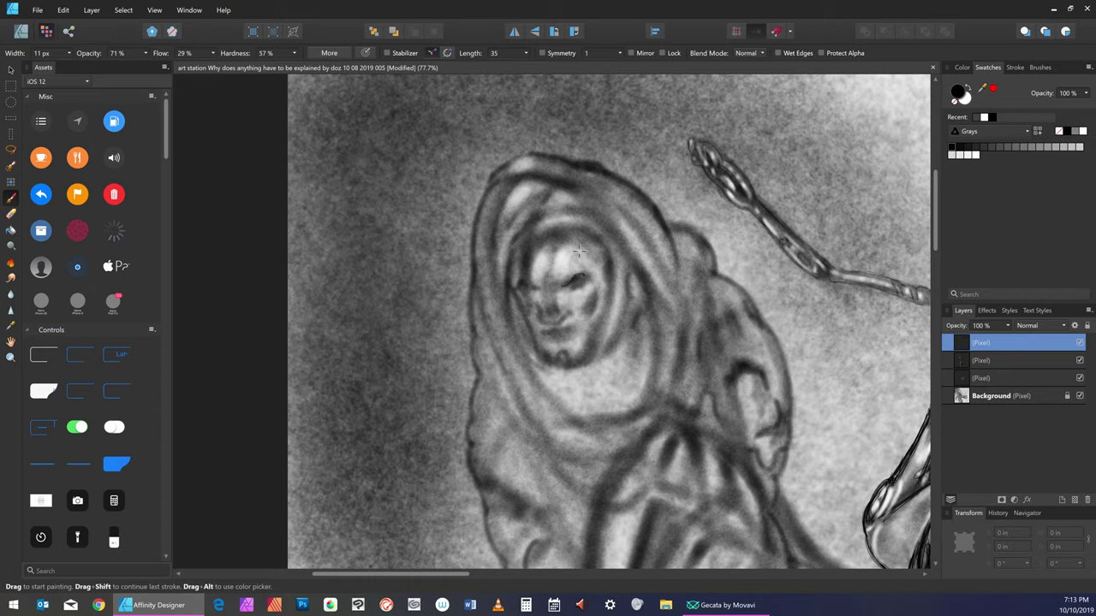
{"action": "left_click", "coordinate": [65, 11]}
{"action": "left_click", "coordinate": [86, 24]}
{"action": "left_click", "coordinate": [70, 12]}
{"action": "left_click", "coordinate": [75, 23]}
Paint short dark strokes around the right-hand eye and brow of the hooded face
{"action": "left_click", "coordinate": [10, 358]}
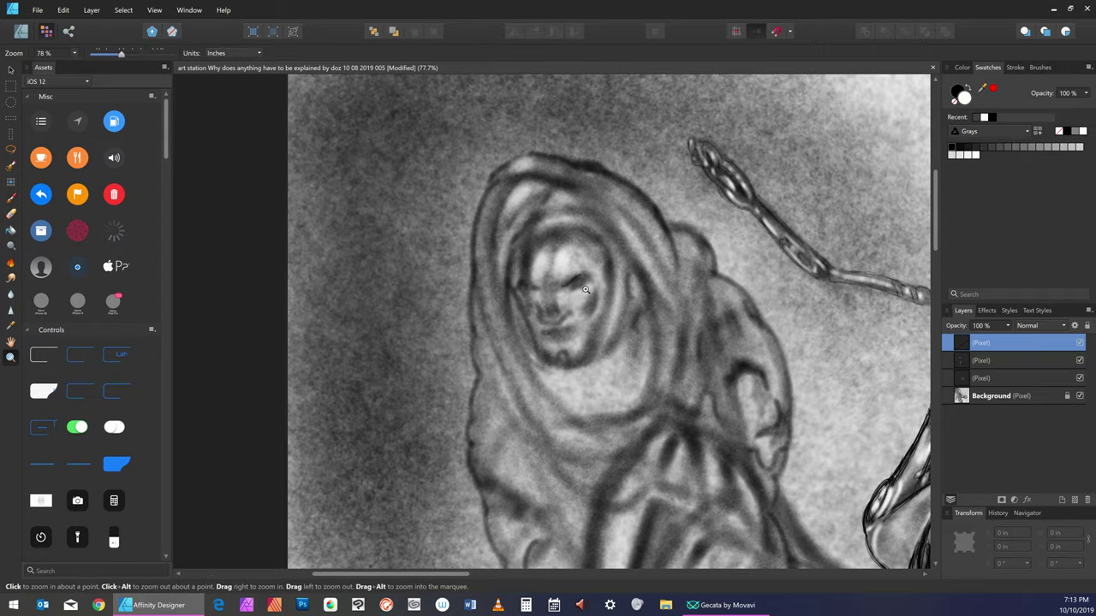
{"action": "left_click_drag", "start_coordinate": [579, 298], "coordinate": [641, 268]}
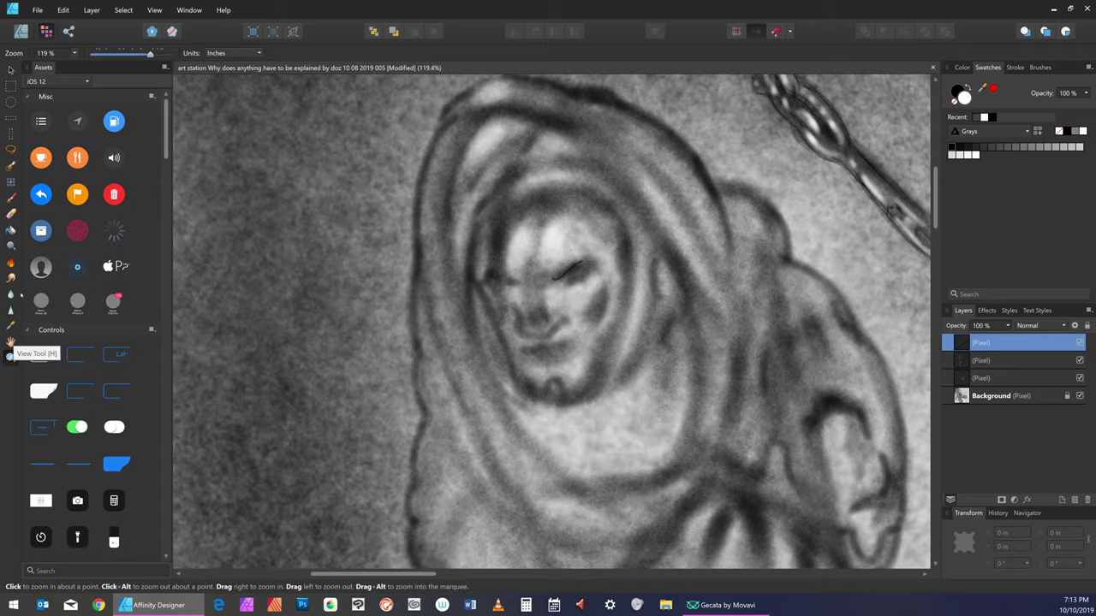
{"action": "left_click", "coordinate": [10, 196]}
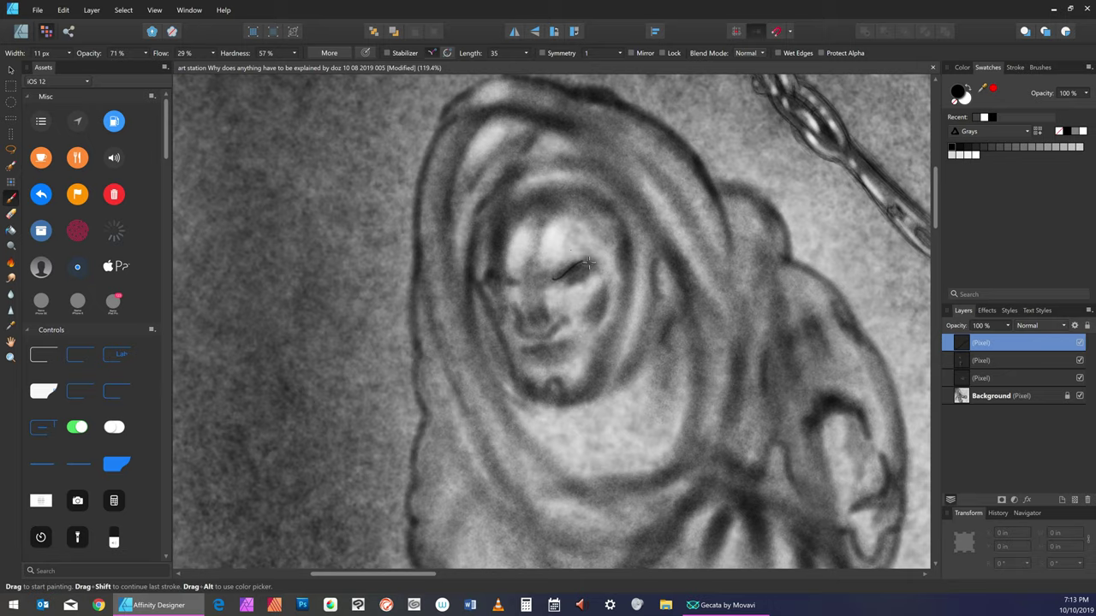
{"action": "left_click_drag", "start_coordinate": [587, 261], "coordinate": [568, 272]}
{"action": "left_click_drag", "start_coordinate": [592, 264], "coordinate": [572, 274]}
{"action": "left_click_drag", "start_coordinate": [588, 273], "coordinate": [591, 282]}
{"action": "left_click_drag", "start_coordinate": [557, 291], "coordinate": [567, 279]}
{"action": "left_click_drag", "start_coordinate": [567, 280], "coordinate": [572, 261]}
Undo the latest brush strokes around the hooded face's eye
{"action": "left_click", "coordinate": [63, 10]}
{"action": "left_click", "coordinate": [74, 23]}
{"action": "left_click", "coordinate": [65, 12]}
{"action": "left_click", "coordinate": [74, 22]}
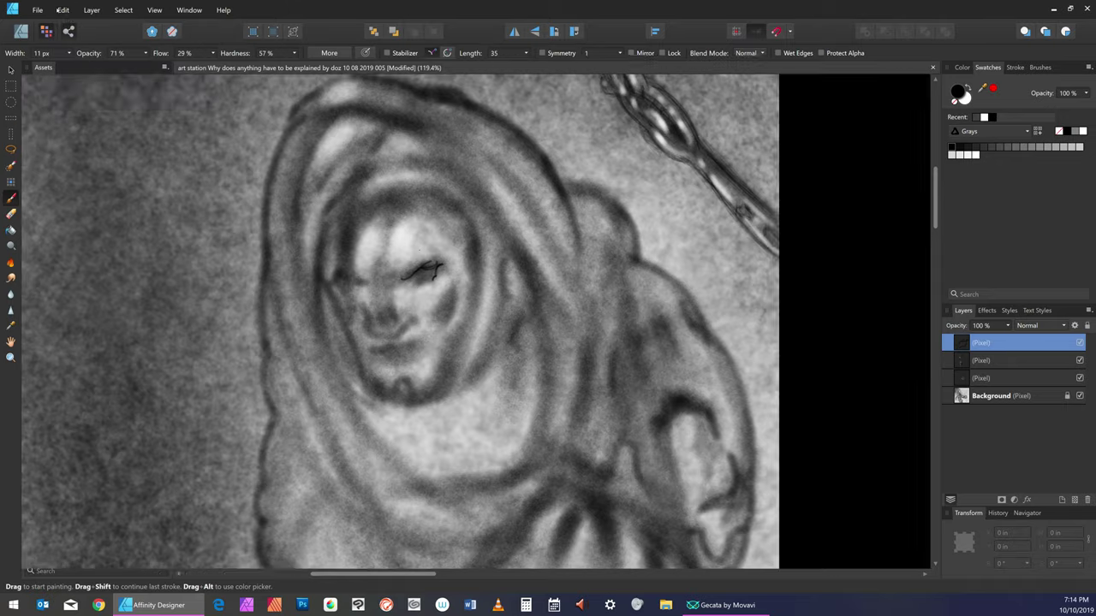
{"action": "left_click", "coordinate": [60, 10]}
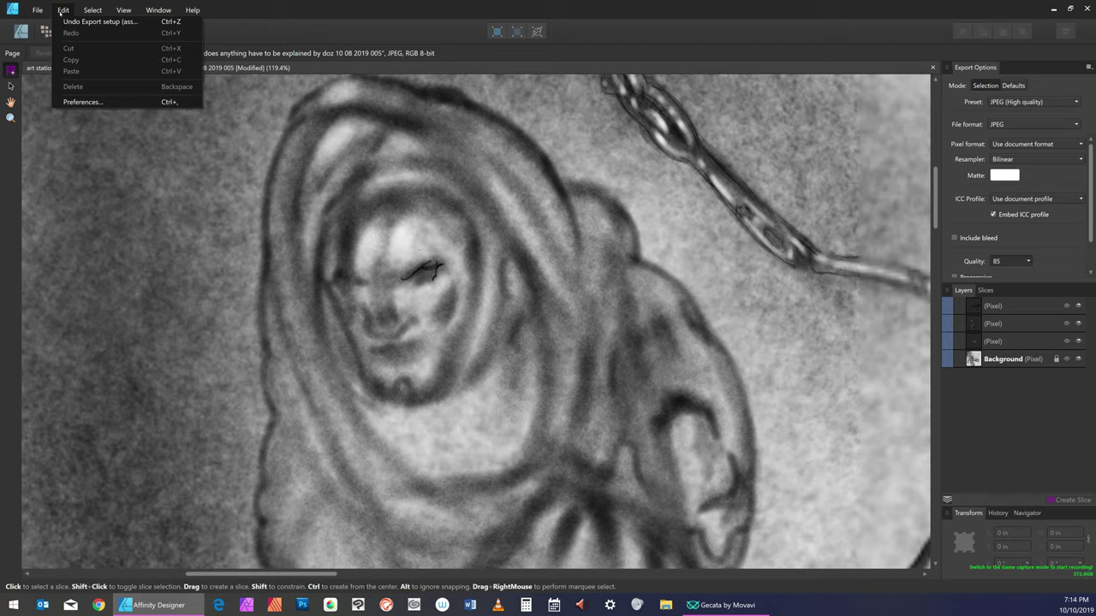
{"action": "key", "text": "Right"}
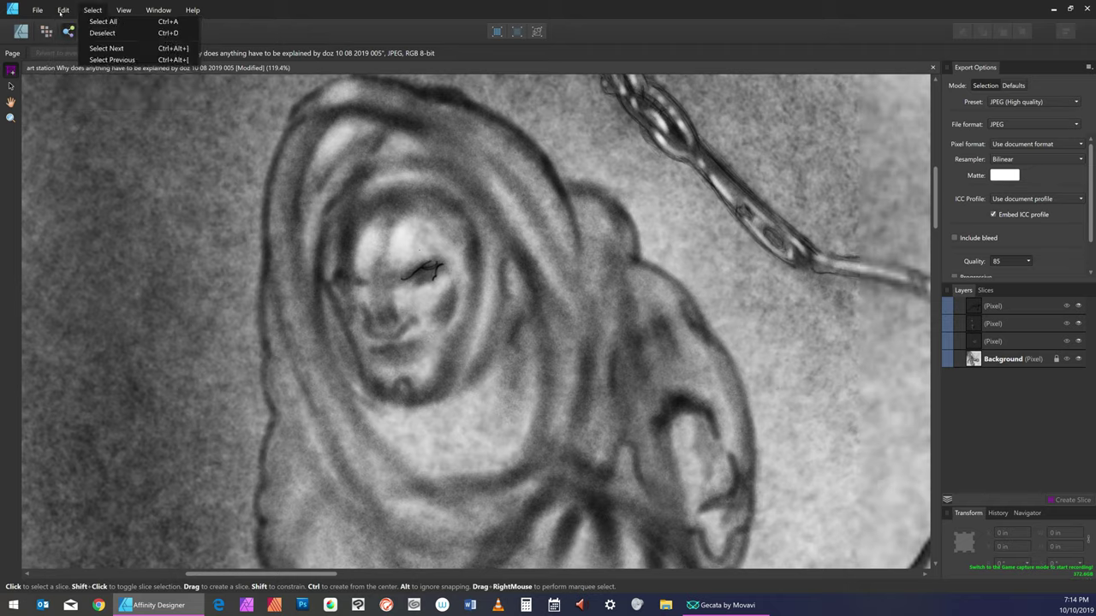
{"action": "key", "text": "Right"}
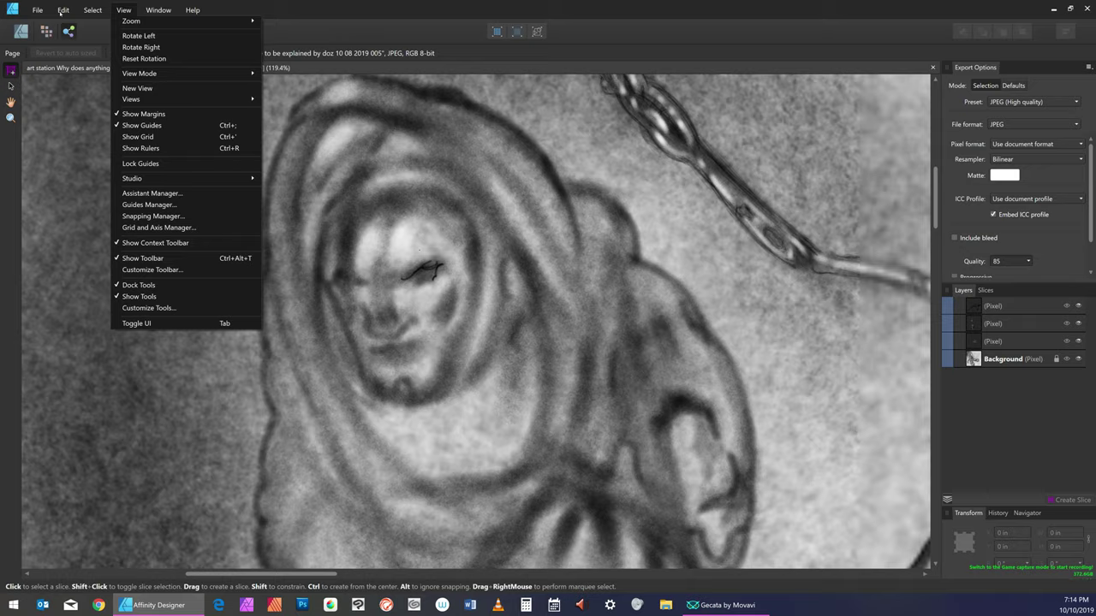
{"action": "key", "text": "Right"}
{"action": "key", "text": "Right"}
{"action": "key", "text": "Escape"}
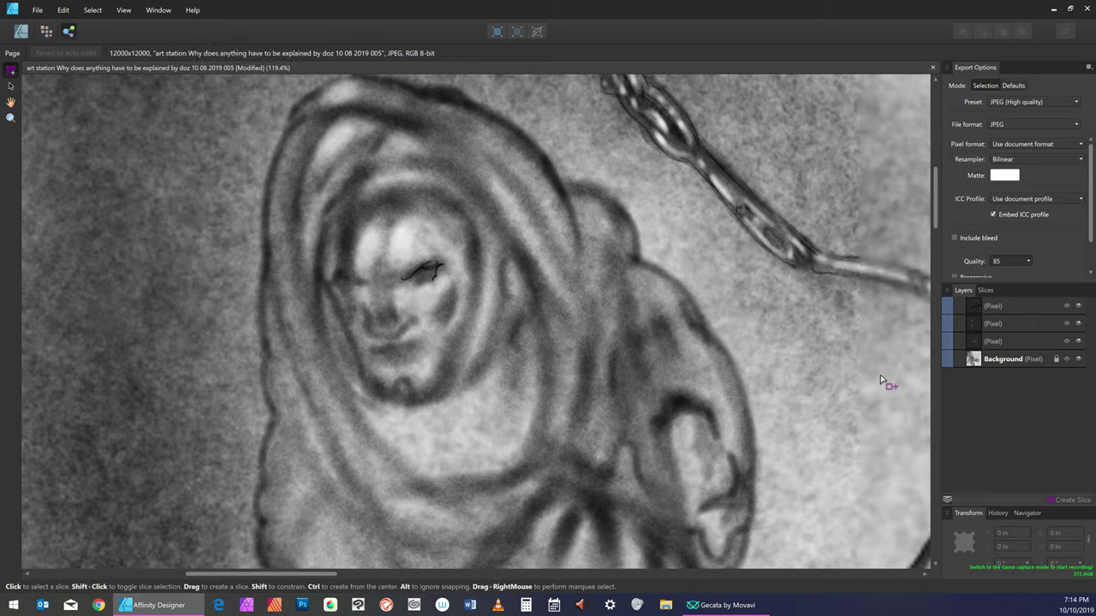
{"action": "key", "text": "Tab"}
{"action": "key", "text": "Tab"}
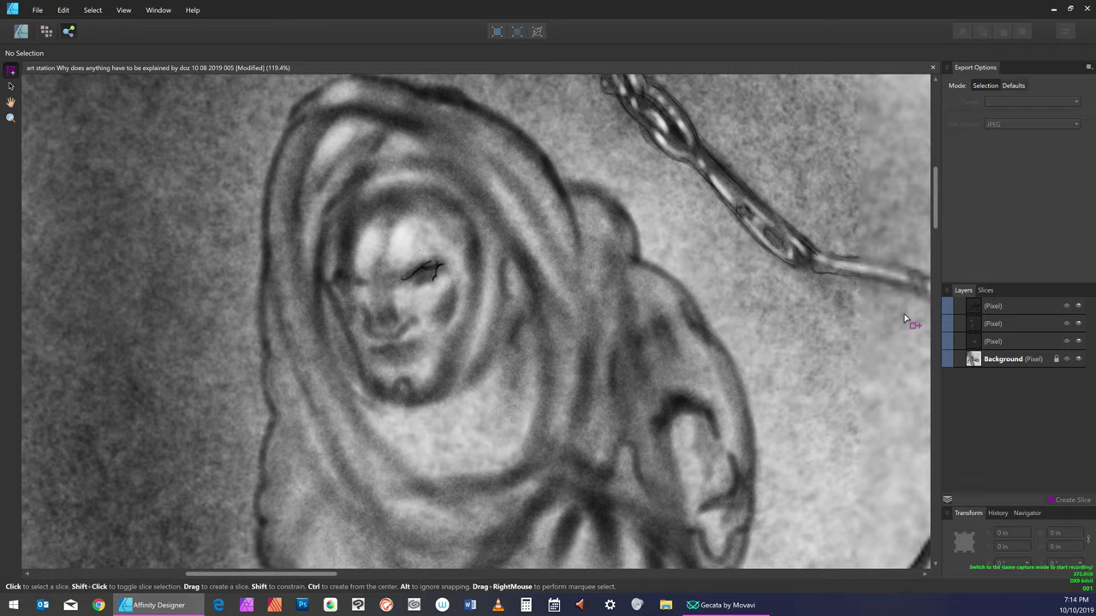
Return to the Pixel Persona and undo the cleared selection and the export setup change
{"action": "left_click", "coordinate": [48, 33]}
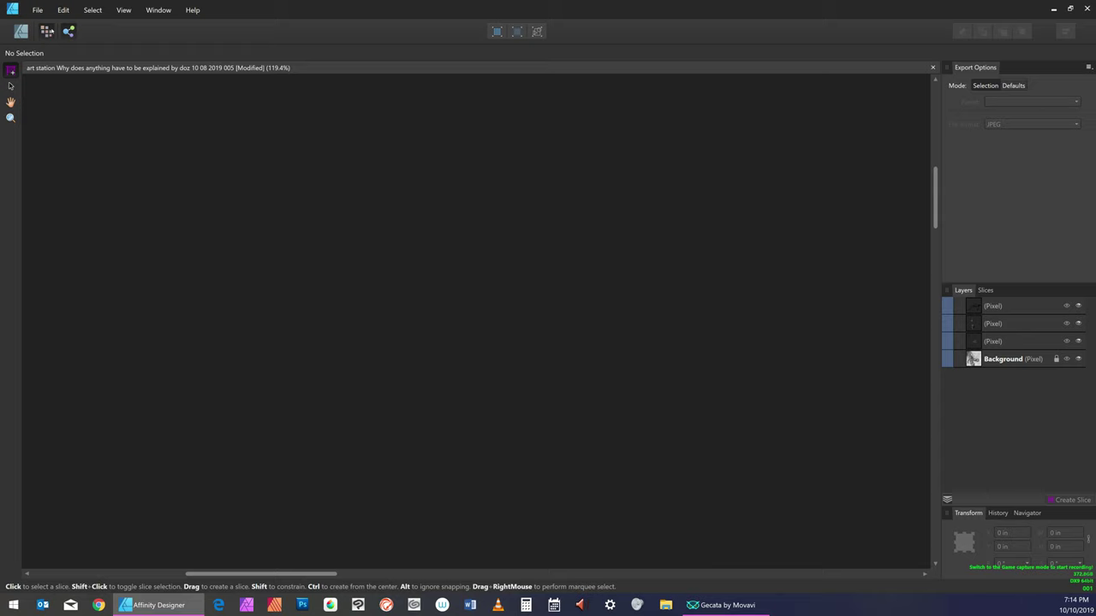
{"action": "left_click", "coordinate": [48, 31]}
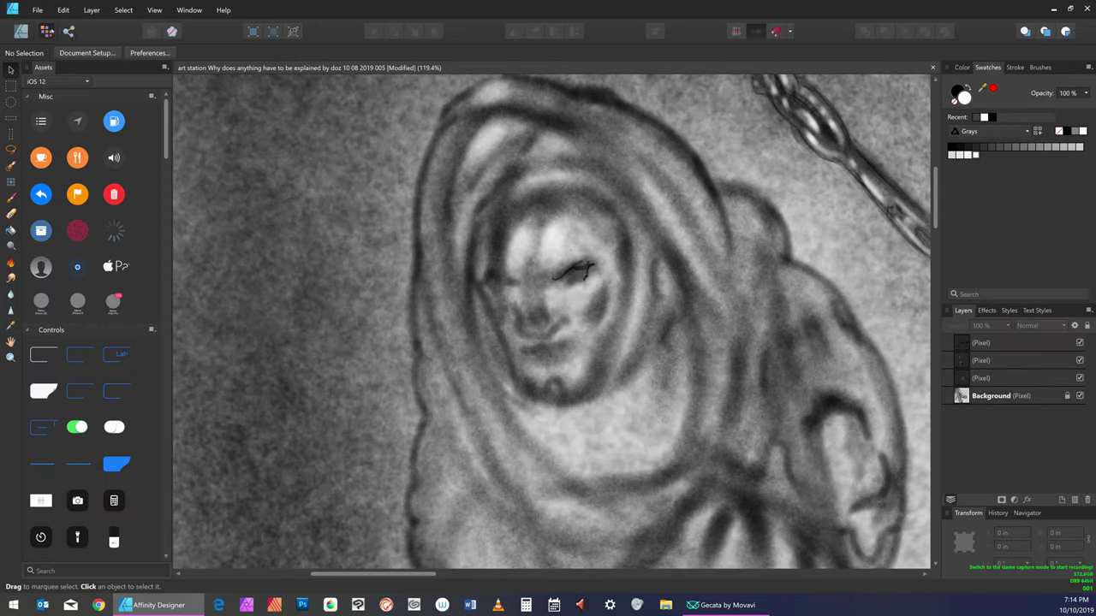
{"action": "left_click", "coordinate": [65, 10]}
{"action": "left_click", "coordinate": [85, 22]}
{"action": "left_click", "coordinate": [64, 10]}
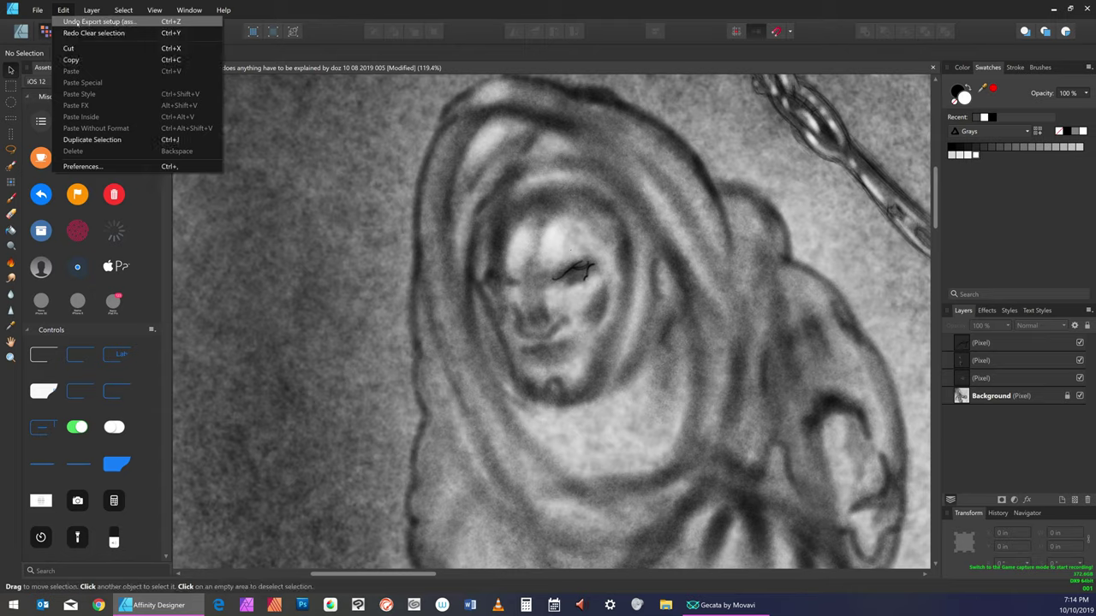
{"action": "left_click", "coordinate": [86, 22]}
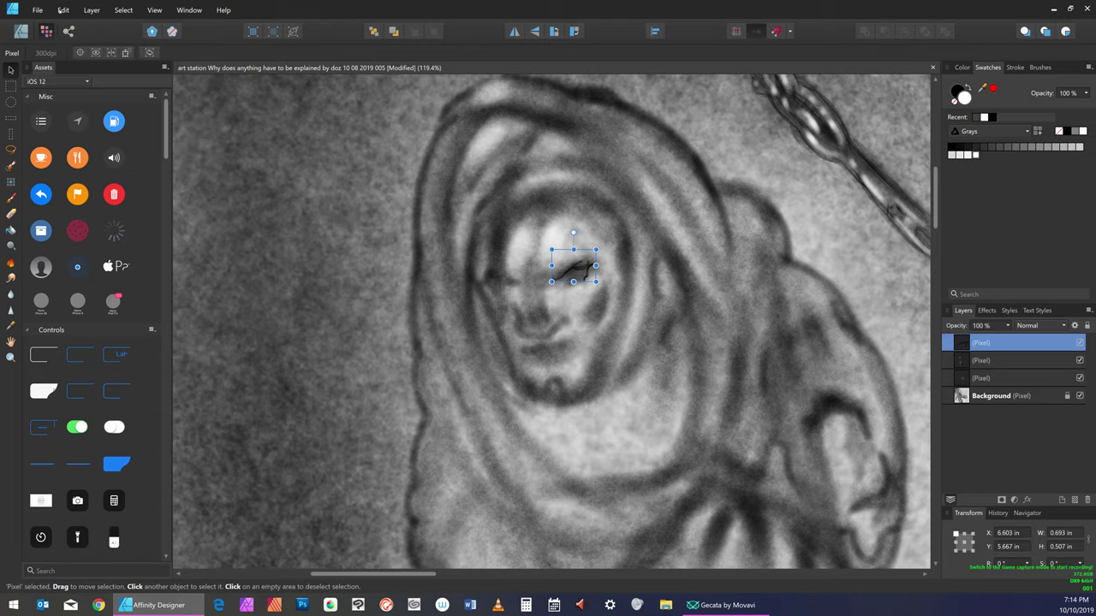
{"action": "left_click", "coordinate": [61, 11]}
{"action": "left_click", "coordinate": [90, 23]}
Undo the remaining brush strokes over the hooded face's right-hand eye and brow until the top pixel layer is empty
{"action": "left_click", "coordinate": [10, 196]}
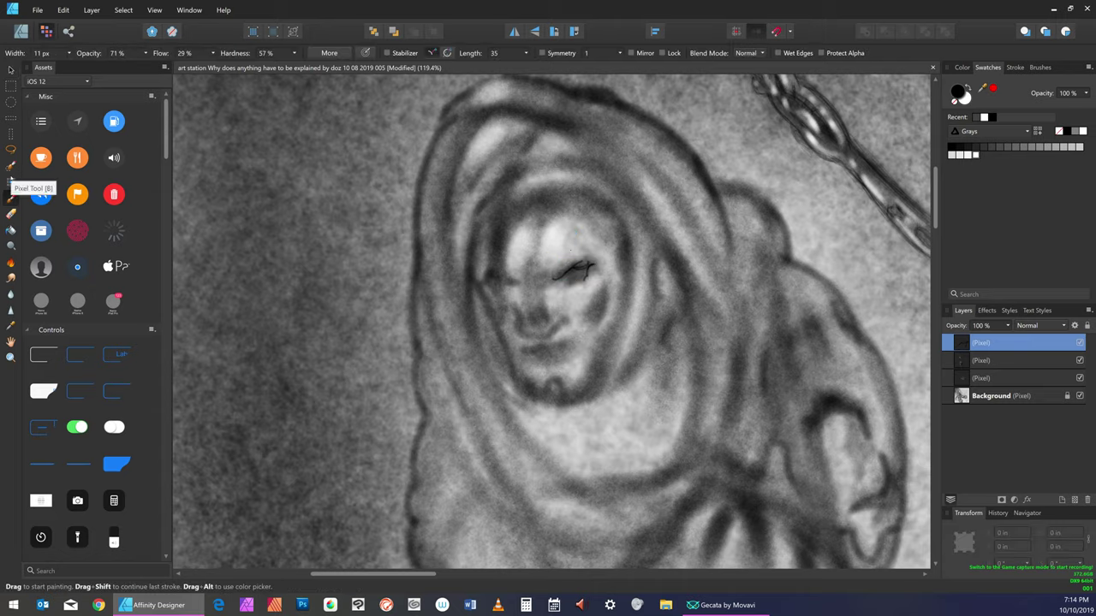
{"action": "left_click", "coordinate": [62, 10]}
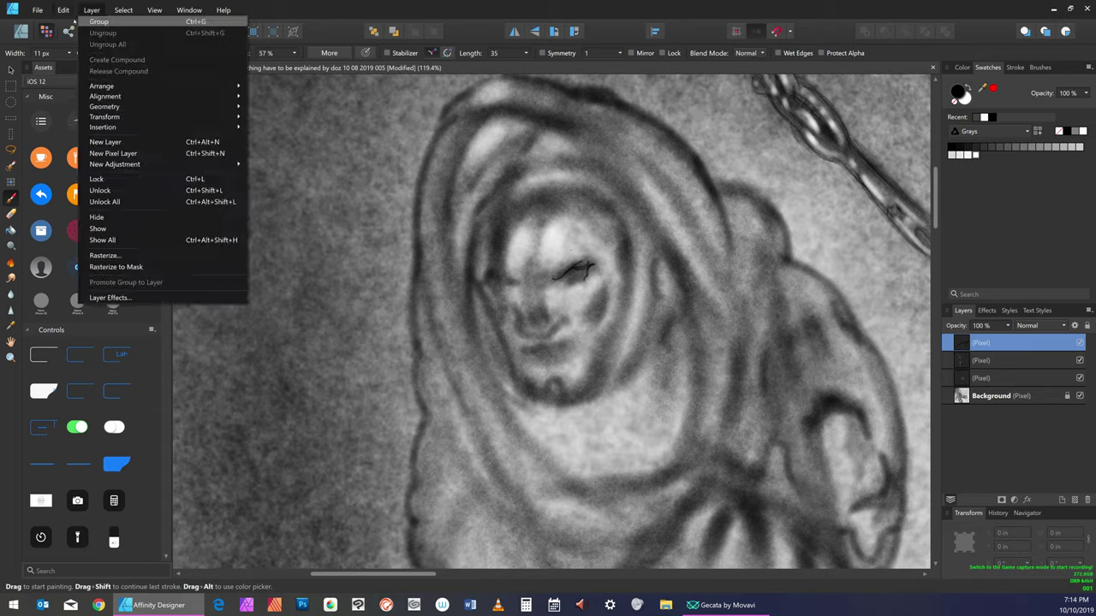
{"action": "left_click", "coordinate": [81, 34]}
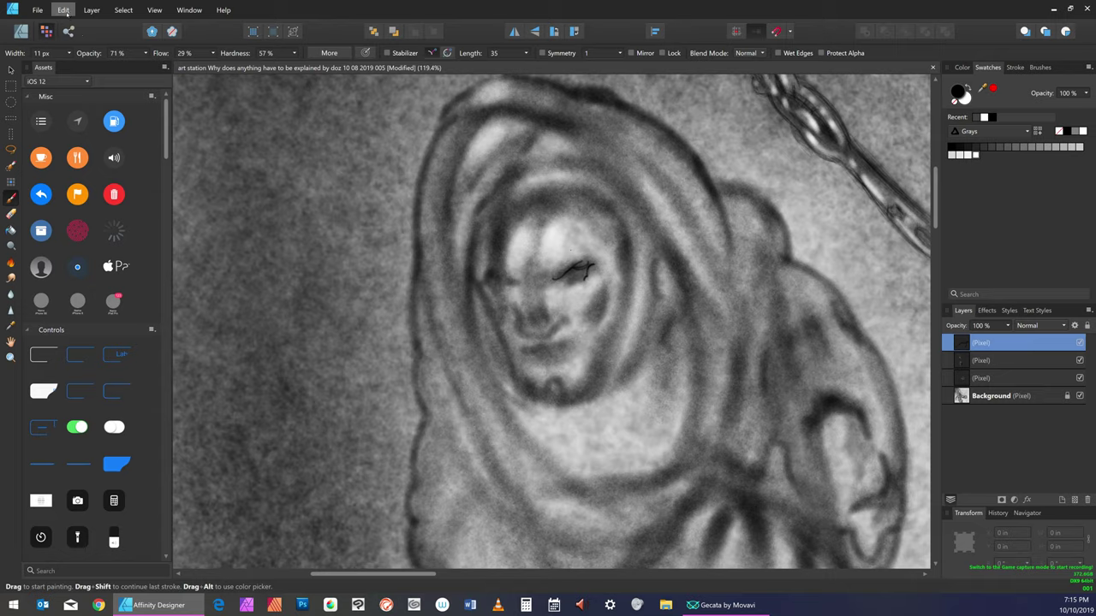
{"action": "left_click", "coordinate": [63, 11]}
{"action": "left_click", "coordinate": [85, 28]}
{"action": "left_click", "coordinate": [65, 12]}
{"action": "left_click", "coordinate": [73, 22]}
{"action": "left_click", "coordinate": [63, 11]}
{"action": "left_click", "coordinate": [86, 25]}
{"action": "left_click", "coordinate": [65, 12]}
{"action": "left_click", "coordinate": [72, 22]}
{"action": "left_click", "coordinate": [65, 12]}
{"action": "left_click", "coordinate": [72, 22]}
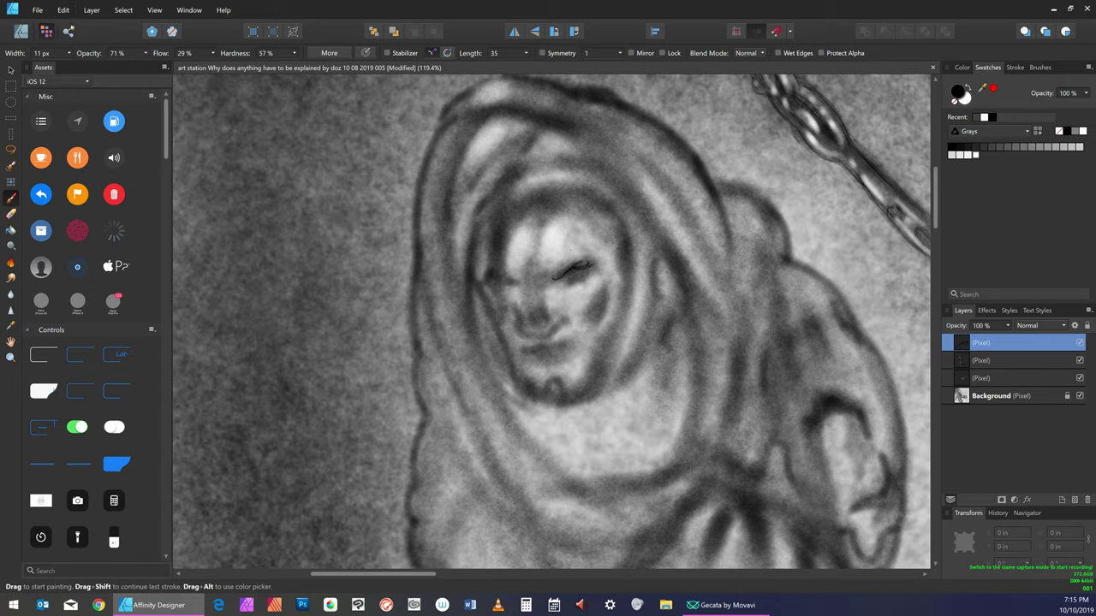
{"action": "left_click", "coordinate": [65, 12]}
{"action": "left_click", "coordinate": [72, 22]}
{"action": "left_click", "coordinate": [65, 12]}
{"action": "left_click", "coordinate": [72, 22]}
{"action": "left_click", "coordinate": [64, 11]}
{"action": "left_click", "coordinate": [73, 24]}
{"action": "left_click", "coordinate": [65, 12]}
{"action": "left_click", "coordinate": [71, 23]}
{"action": "left_click", "coordinate": [54, 11]}
{"action": "left_click", "coordinate": [54, 21]}
{"action": "left_click", "coordinate": [64, 10]}
{"action": "left_click", "coordinate": [54, 21]}
{"action": "left_click", "coordinate": [67, 11]}
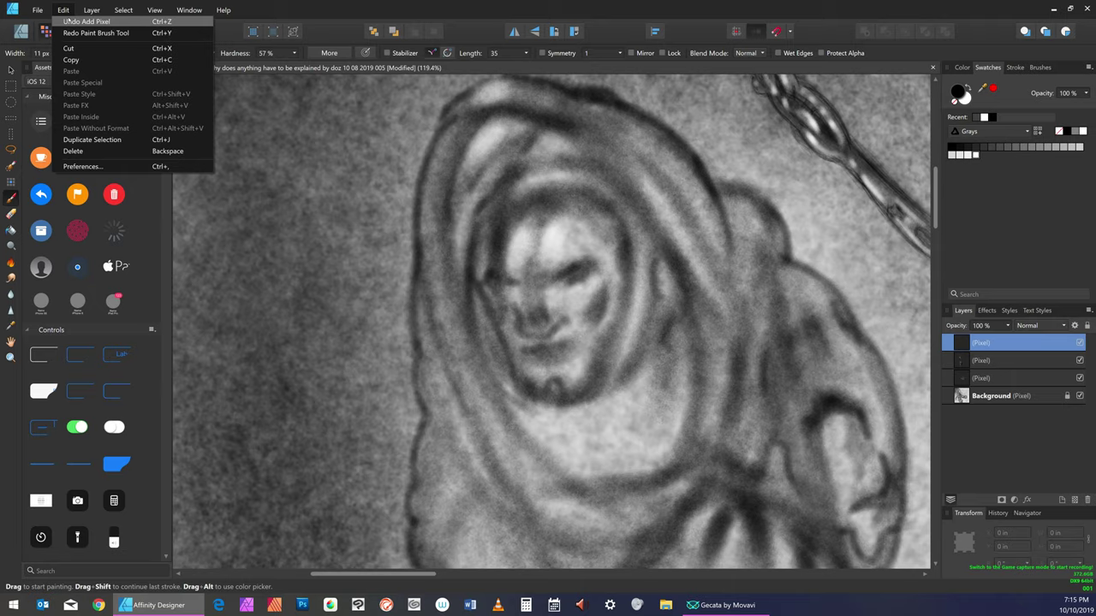
{"action": "left_click", "coordinate": [1076, 69]}
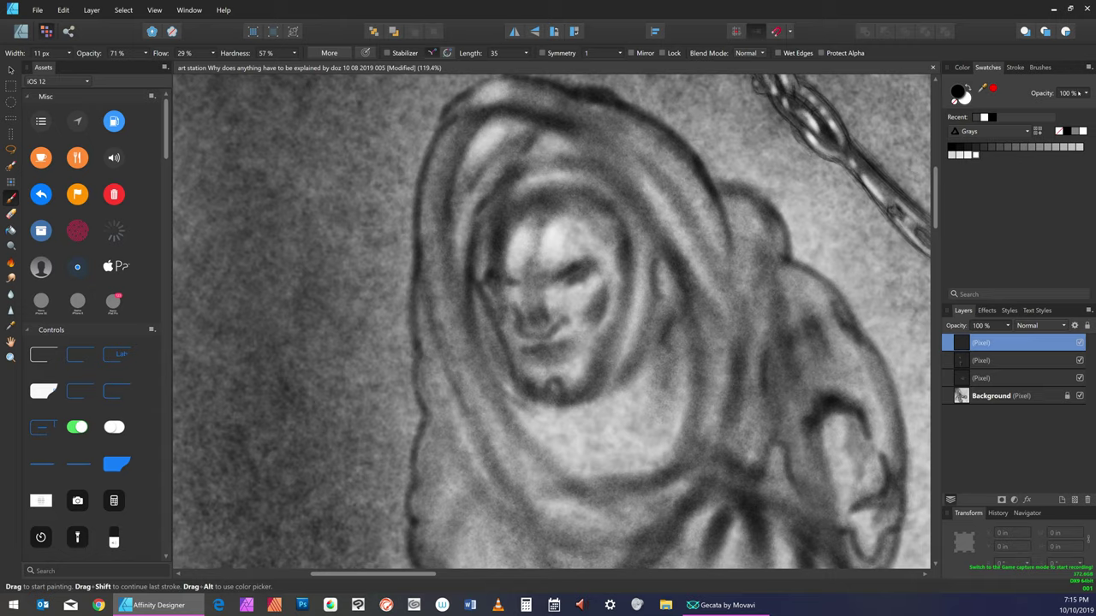
Choose the last 16 px brush in the Pens category for painting
{"action": "left_click", "coordinate": [1042, 67]}
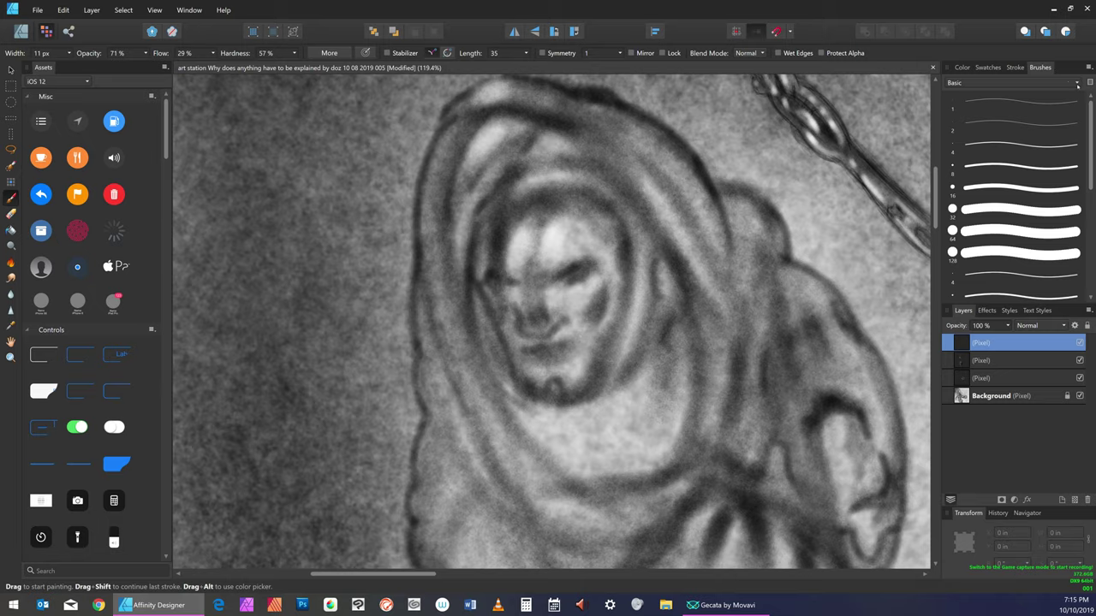
{"action": "left_click", "coordinate": [1077, 83]}
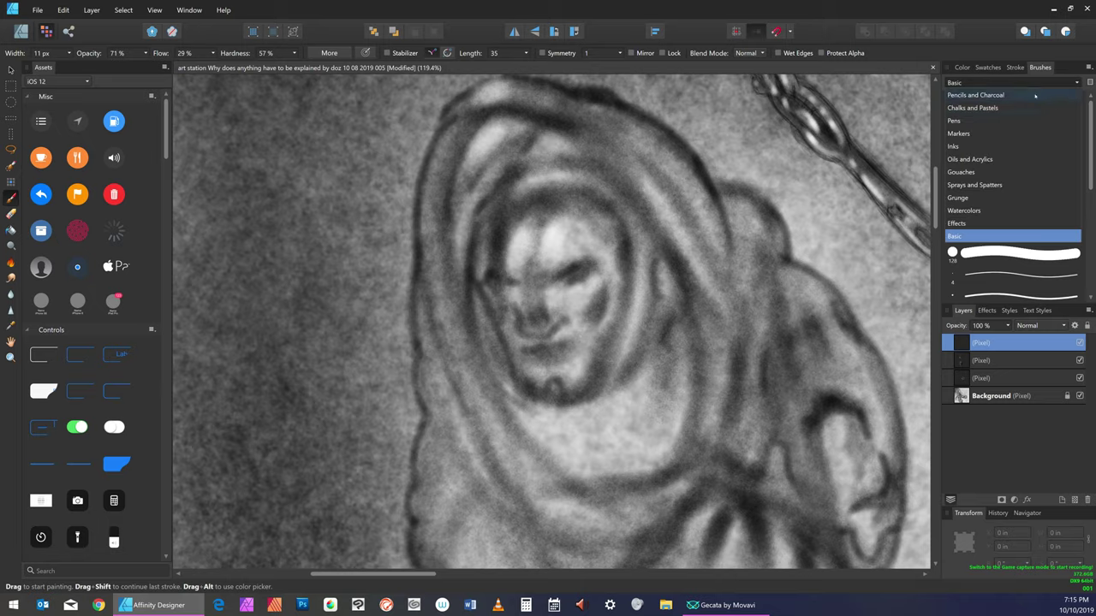
{"action": "left_click", "coordinate": [960, 121]}
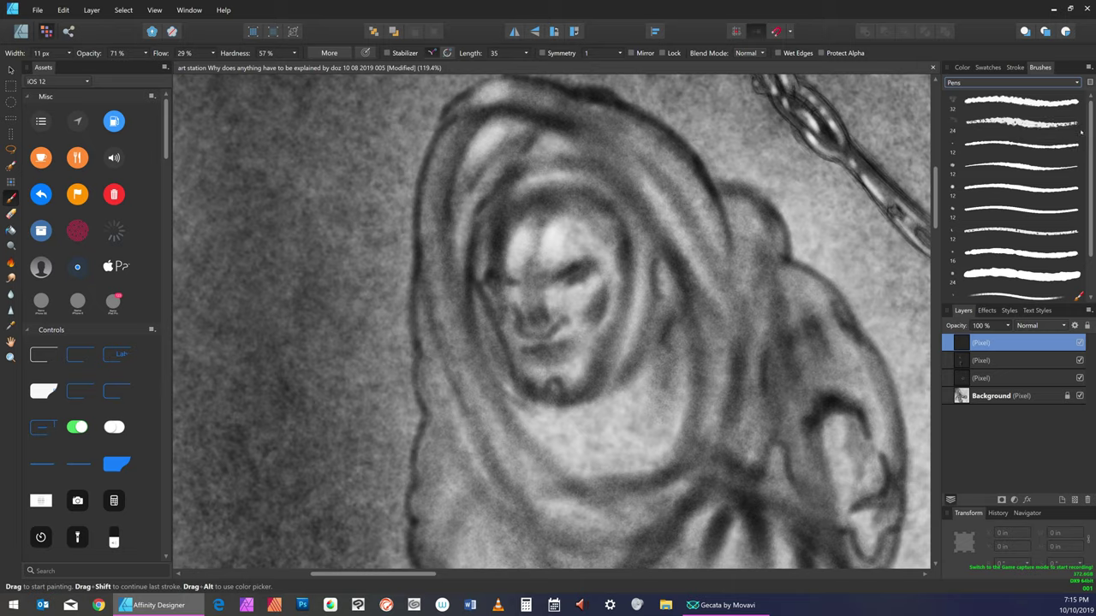
{"action": "scroll", "coordinate": [1093, 192], "scroll_direction": "down", "scroll_amount": 1}
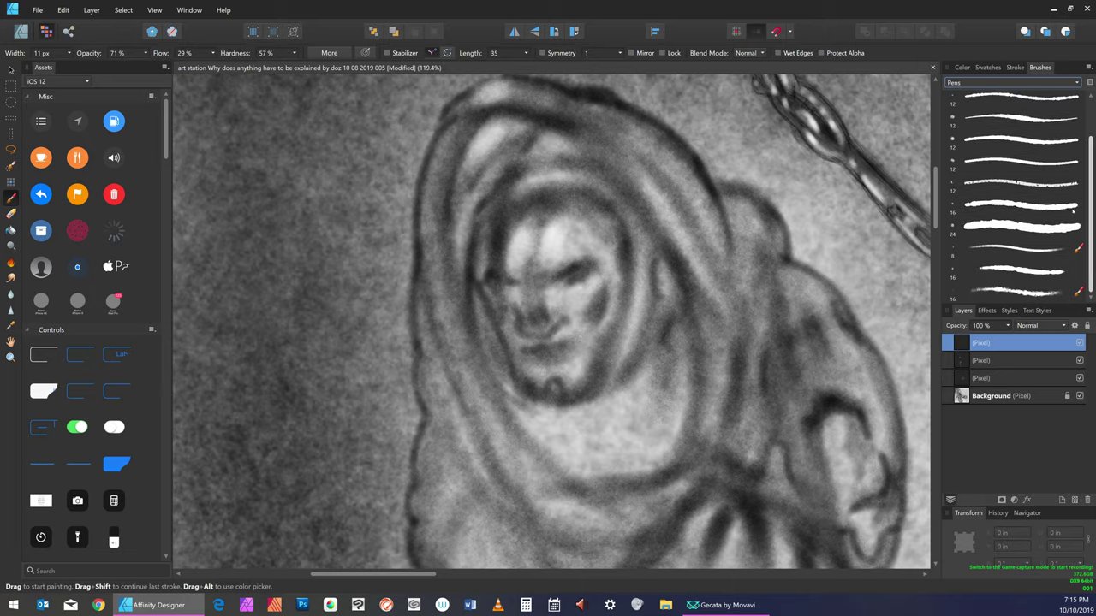
{"action": "left_click", "coordinate": [1022, 291]}
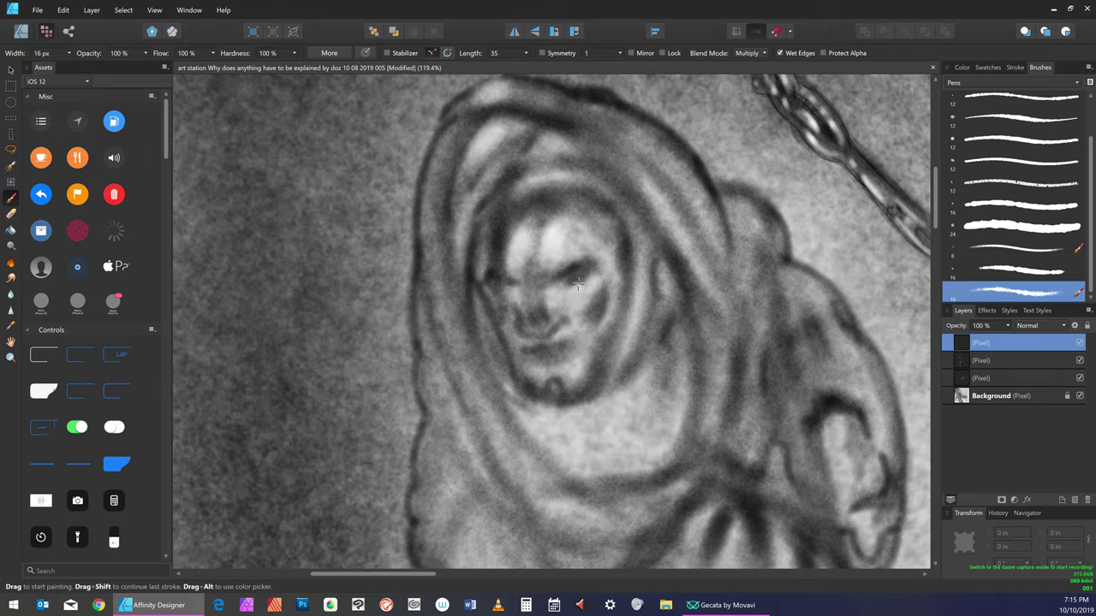
Paint thin dark lines defining the hooded face's right-hand eye and eyebrow
{"action": "left_click_drag", "start_coordinate": [568, 285], "coordinate": [586, 277]}
{"action": "left_click_drag", "start_coordinate": [587, 274], "coordinate": [571, 286]}
{"action": "left_click_drag", "start_coordinate": [561, 289], "coordinate": [586, 269]}
{"action": "left_click_drag", "start_coordinate": [581, 270], "coordinate": [591, 261]}
Outline the nose's bridge, tip and nostrils in dark strokes, and add a contour line along the right-hand cheek
{"action": "left_click_drag", "start_coordinate": [548, 278], "coordinate": [541, 292]}
{"action": "left_click_drag", "start_coordinate": [549, 320], "coordinate": [532, 329]}
{"action": "left_click_drag", "start_coordinate": [548, 321], "coordinate": [541, 327]}
{"action": "left_click_drag", "start_coordinate": [532, 280], "coordinate": [536, 328]}
{"action": "left_click_drag", "start_coordinate": [603, 275], "coordinate": [590, 310]}
{"action": "left_click_drag", "start_coordinate": [599, 300], "coordinate": [594, 322]}
{"action": "left_click_drag", "start_coordinate": [566, 310], "coordinate": [555, 326]}
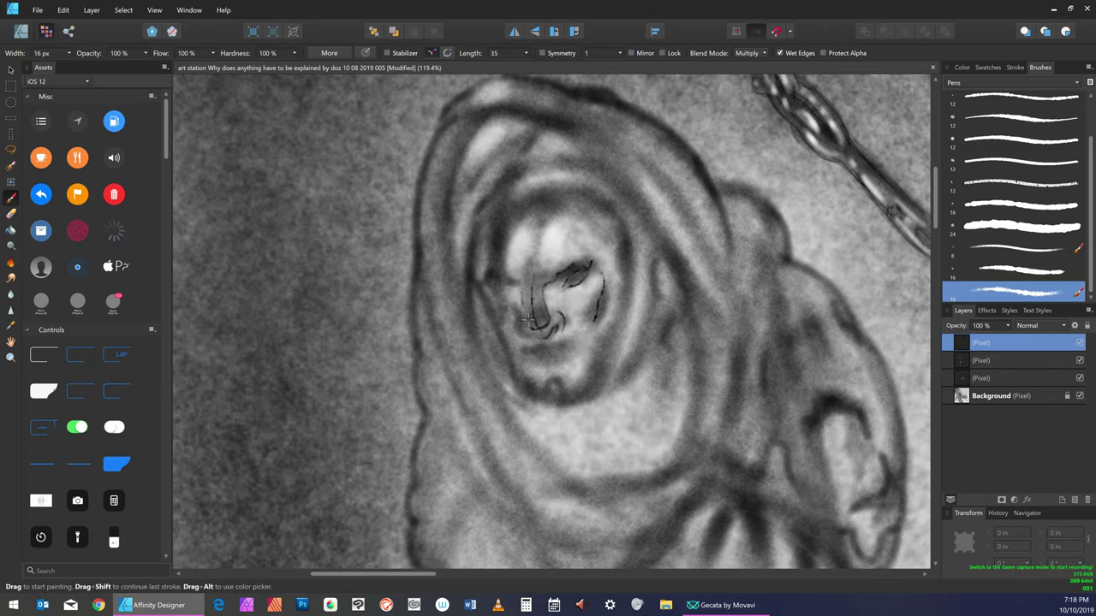
{"action": "left_click_drag", "start_coordinate": [529, 320], "coordinate": [533, 329]}
Sketch a small curl above the right-hand brow and add dark strokes to the left-hand eye and right-hand brow end
{"action": "left_click_drag", "start_coordinate": [562, 247], "coordinate": [566, 232]}
{"action": "left_click_drag", "start_coordinate": [571, 238], "coordinate": [572, 232]}
{"action": "left_click_drag", "start_coordinate": [496, 286], "coordinate": [504, 292]}
{"action": "left_click_drag", "start_coordinate": [587, 263], "coordinate": [591, 258]}
Draw the grinning mouth with dark lip outlines, upturned corners and teeth
{"action": "mouse_move", "coordinate": [554, 346]}
{"action": "left_mouse_down"}
{"action": "mouse_move", "coordinate": [557, 364]}
{"action": "mouse_move", "coordinate": [553, 356]}
{"action": "left_mouse_up"}
{"action": "mouse_move", "coordinate": [545, 349]}
{"action": "left_mouse_down"}
{"action": "mouse_move", "coordinate": [534, 353]}
{"action": "mouse_move", "coordinate": [566, 361]}
{"action": "left_mouse_up"}
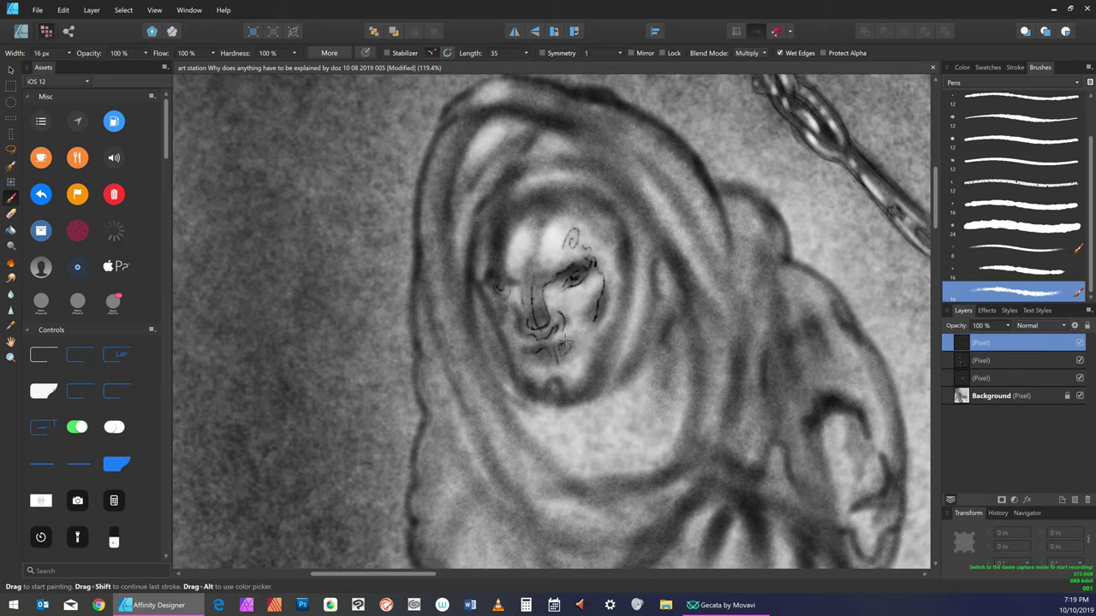
{"action": "left_click_drag", "start_coordinate": [575, 344], "coordinate": [569, 352]}
{"action": "left_click_drag", "start_coordinate": [536, 357], "coordinate": [573, 362]}
{"action": "left_click_drag", "start_coordinate": [518, 351], "coordinate": [537, 353]}
{"action": "left_click_drag", "start_coordinate": [579, 332], "coordinate": [539, 370]}
{"action": "left_click_drag", "start_coordinate": [580, 332], "coordinate": [572, 361]}
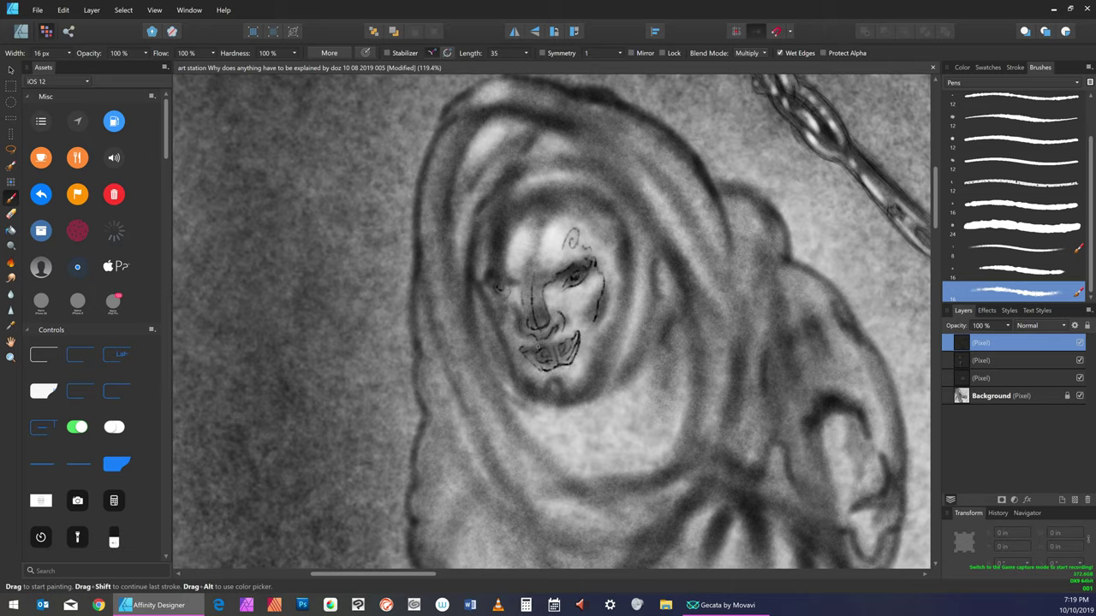
{"action": "mouse_move", "coordinate": [539, 349]}
{"action": "left_mouse_down"}
{"action": "mouse_move", "coordinate": [544, 366]}
{"action": "mouse_move", "coordinate": [545, 356]}
{"action": "mouse_move", "coordinate": [564, 363]}
{"action": "left_mouse_up"}
Outline the lower cheeks, jaw and cleft chin on both sides of the face
{"action": "left_click_drag", "start_coordinate": [597, 303], "coordinate": [585, 344]}
{"action": "left_click_drag", "start_coordinate": [553, 383], "coordinate": [561, 396]}
{"action": "mouse_move", "coordinate": [617, 312]}
{"action": "left_mouse_down"}
{"action": "mouse_move", "coordinate": [598, 398]}
{"action": "mouse_move", "coordinate": [594, 387]}
{"action": "mouse_move", "coordinate": [576, 398]}
{"action": "left_mouse_up"}
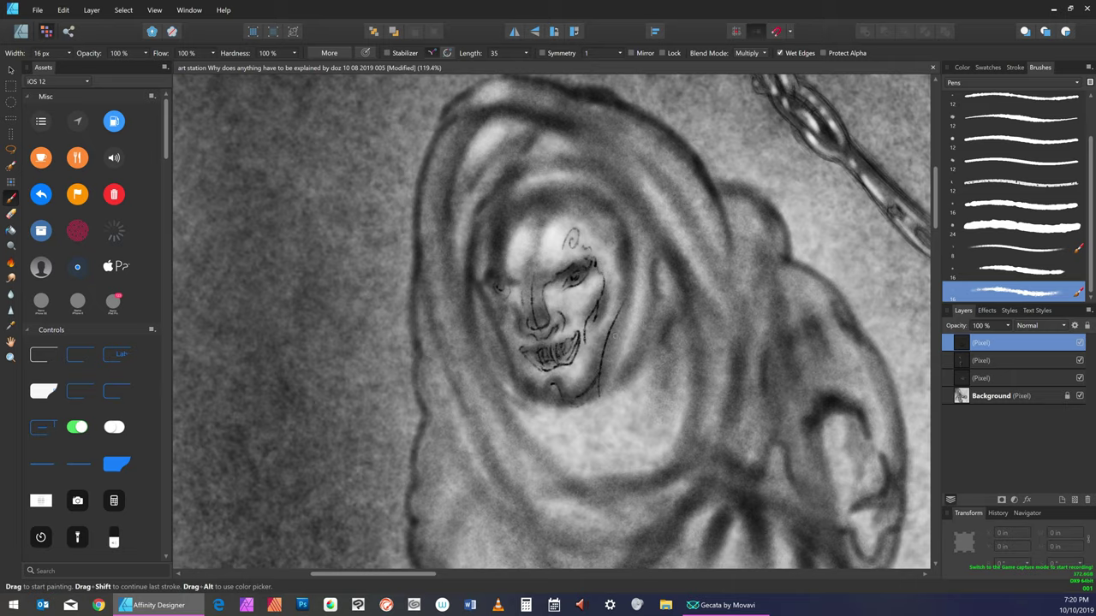
{"action": "left_click_drag", "start_coordinate": [520, 354], "coordinate": [487, 316]}
{"action": "left_click_drag", "start_coordinate": [514, 396], "coordinate": [497, 318]}
{"action": "left_click_drag", "start_coordinate": [549, 400], "coordinate": [515, 385]}
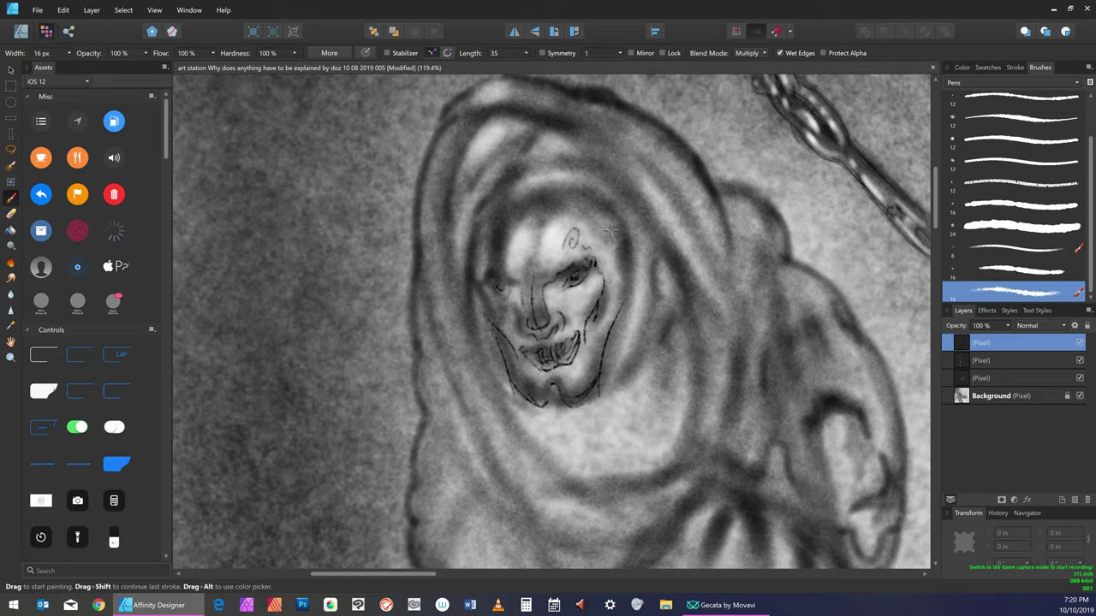
Add contour lines down the right-hand temple and a second inner line along both sides of the jaw
{"action": "mouse_move", "coordinate": [603, 228]}
{"action": "left_mouse_down"}
{"action": "mouse_move", "coordinate": [621, 283]}
{"action": "mouse_move", "coordinate": [607, 311]}
{"action": "left_mouse_up"}
{"action": "left_click_drag", "start_coordinate": [614, 303], "coordinate": [562, 387]}
{"action": "left_click_drag", "start_coordinate": [521, 368], "coordinate": [534, 383]}
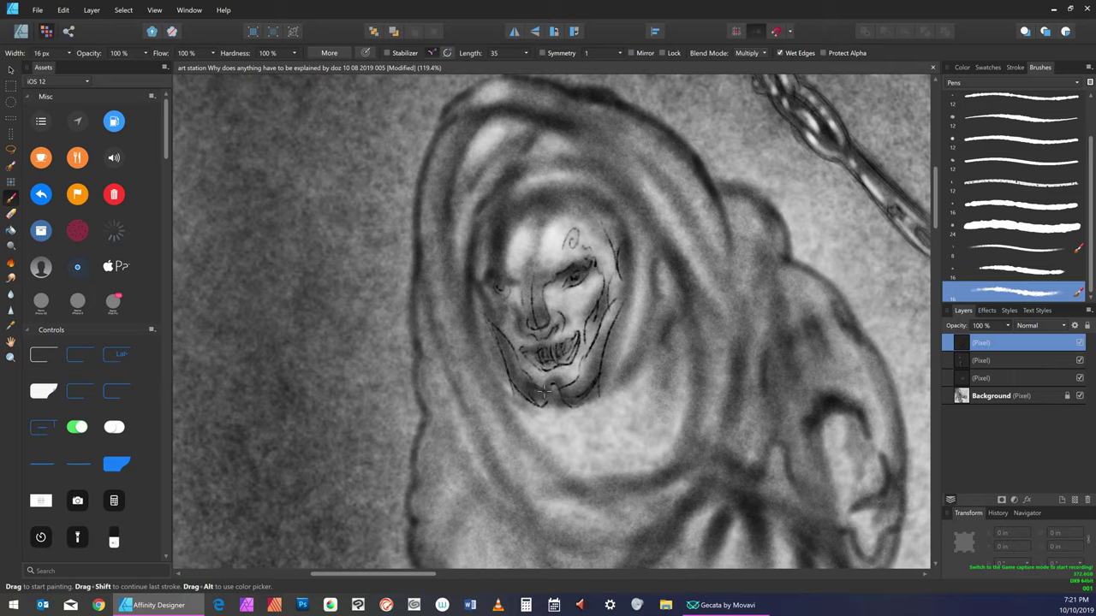
{"action": "left_click_drag", "start_coordinate": [607, 326], "coordinate": [601, 352]}
{"action": "left_click_drag", "start_coordinate": [495, 336], "coordinate": [508, 354]}
{"action": "left_click_drag", "start_coordinate": [631, 272], "coordinate": [624, 306]}
Paint a vertical crease down the forehead and connect the two brows with a dark line across the nose bridge
{"action": "left_click_drag", "start_coordinate": [529, 261], "coordinate": [526, 219]}
{"action": "left_click_drag", "start_coordinate": [528, 258], "coordinate": [529, 281]}
{"action": "left_click_drag", "start_coordinate": [534, 277], "coordinate": [556, 272]}
{"action": "left_click_drag", "start_coordinate": [502, 281], "coordinate": [525, 279]}
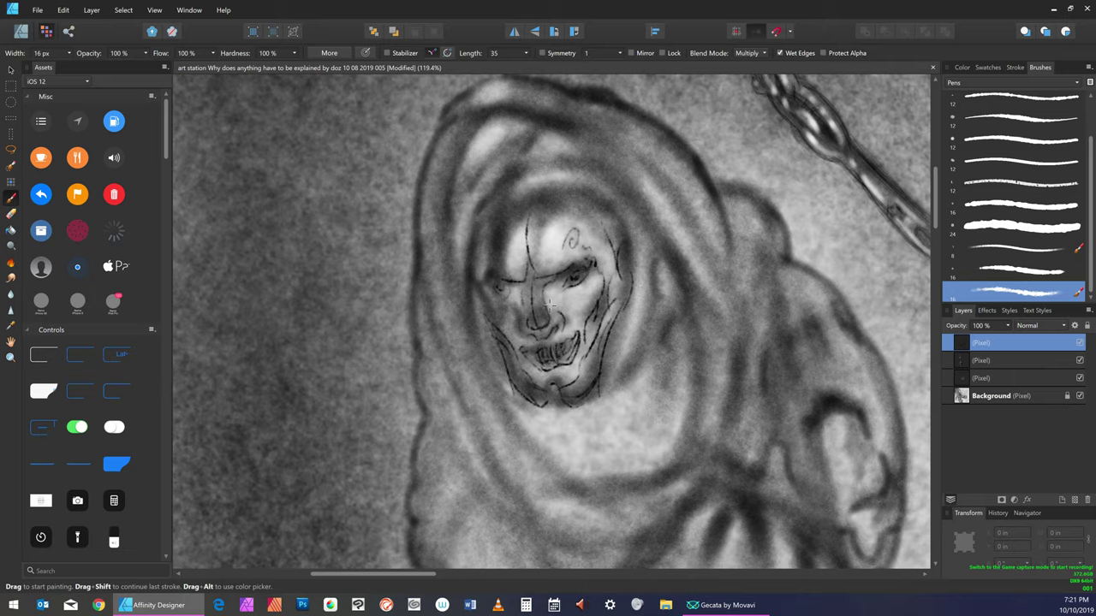
Paint crease lines from the inner eyes down both sides of the nose
{"action": "left_click_drag", "start_coordinate": [564, 287], "coordinate": [557, 317]}
{"action": "mouse_move", "coordinate": [514, 298]}
{"action": "left_mouse_down"}
{"action": "mouse_move", "coordinate": [509, 317]}
{"action": "mouse_move", "coordinate": [521, 317]}
{"action": "left_mouse_up"}
{"action": "left_click_drag", "start_coordinate": [570, 289], "coordinate": [561, 320]}
{"action": "left_click_drag", "start_coordinate": [515, 288], "coordinate": [542, 302]}
Outline the left-hand temple and cheek, and reinforce the contour at the right-hand temple
{"action": "left_click_drag", "start_coordinate": [489, 248], "coordinate": [481, 297]}
{"action": "left_click_drag", "start_coordinate": [493, 275], "coordinate": [505, 282]}
{"action": "mouse_move", "coordinate": [481, 286]}
{"action": "left_mouse_down"}
{"action": "mouse_move", "coordinate": [491, 258]}
{"action": "mouse_move", "coordinate": [473, 271]}
{"action": "mouse_move", "coordinate": [472, 258]}
{"action": "mouse_move", "coordinate": [498, 342]}
{"action": "left_mouse_up"}
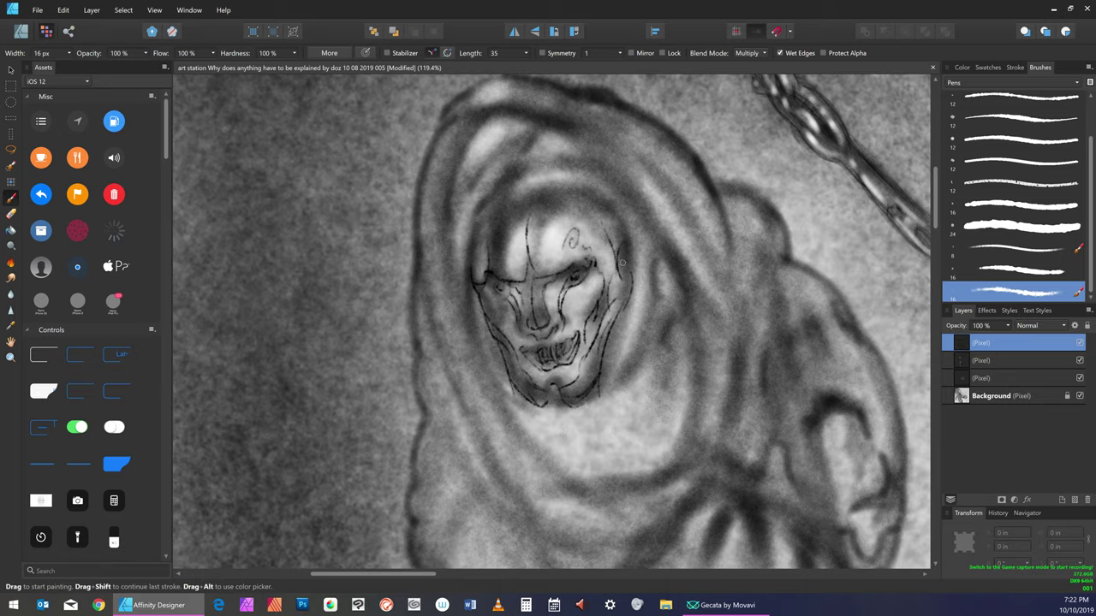
{"action": "left_click_drag", "start_coordinate": [627, 295], "coordinate": [622, 255]}
Strengthen the dark details of both eyes, the teeth and the underside of the chin
{"action": "left_click_drag", "start_coordinate": [488, 282], "coordinate": [501, 295]}
{"action": "left_click_drag", "start_coordinate": [587, 270], "coordinate": [570, 291]}
{"action": "left_click_drag", "start_coordinate": [531, 351], "coordinate": [533, 363]}
{"action": "left_click_drag", "start_coordinate": [570, 406], "coordinate": [546, 409]}
Paint long curved lines around the left-hand side of the face from above the forehead down to the jaw
{"action": "left_click_drag", "start_coordinate": [508, 193], "coordinate": [490, 253]}
{"action": "left_click_drag", "start_coordinate": [500, 186], "coordinate": [469, 243]}
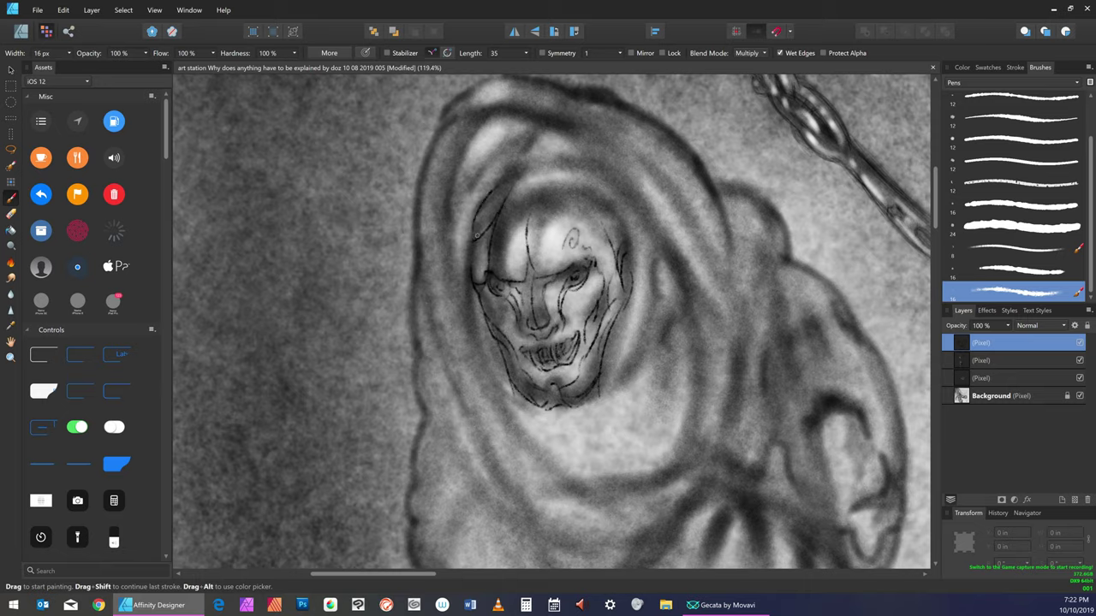
{"action": "left_click_drag", "start_coordinate": [469, 294], "coordinate": [472, 251]}
{"action": "left_click_drag", "start_coordinate": [472, 298], "coordinate": [505, 382]}
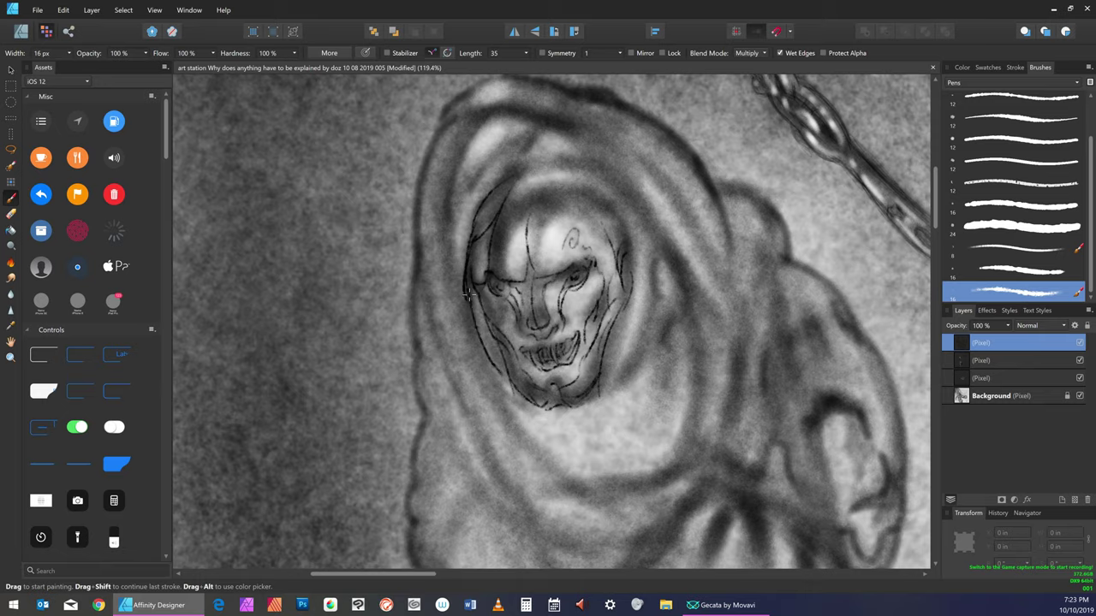
{"action": "left_click_drag", "start_coordinate": [466, 315], "coordinate": [503, 380]}
Paint flowing curved lines around the right-hand side of the face from the upper forehead down past the jaw
{"action": "mouse_move", "coordinate": [584, 178]}
{"action": "left_mouse_down"}
{"action": "mouse_move", "coordinate": [639, 206]}
{"action": "mouse_move", "coordinate": [632, 214]}
{"action": "left_mouse_up"}
{"action": "left_click_drag", "start_coordinate": [608, 213], "coordinate": [635, 262]}
{"action": "left_click_drag", "start_coordinate": [622, 350], "coordinate": [613, 387]}
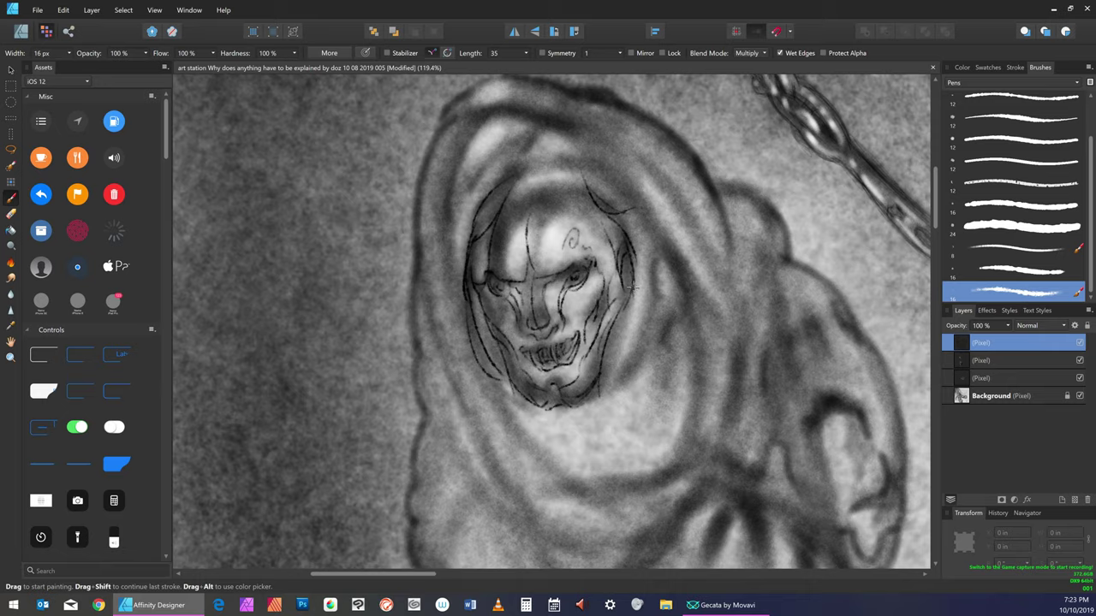
{"action": "left_click_drag", "start_coordinate": [631, 295], "coordinate": [641, 347]}
{"action": "left_click_drag", "start_coordinate": [631, 317], "coordinate": [617, 387]}
Draw the forehead markings: an arch over the right-hand brow, a narrow central loop and curved lines running into the brows
{"action": "left_click_drag", "start_coordinate": [590, 202], "coordinate": [545, 231]}
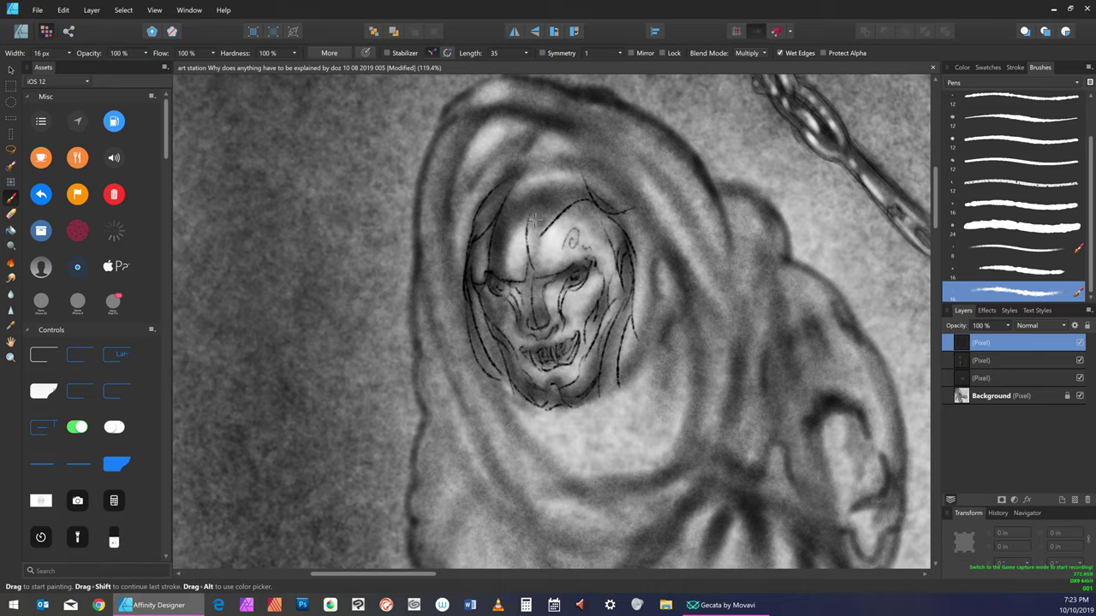
{"action": "mouse_move", "coordinate": [528, 205]}
{"action": "left_mouse_down"}
{"action": "mouse_move", "coordinate": [541, 219]}
{"action": "mouse_move", "coordinate": [536, 262]}
{"action": "left_mouse_up"}
{"action": "left_click_drag", "start_coordinate": [520, 223], "coordinate": [523, 262]}
{"action": "mouse_move", "coordinate": [523, 264]}
{"action": "left_mouse_down"}
{"action": "mouse_move", "coordinate": [525, 281]}
{"action": "mouse_move", "coordinate": [537, 256]}
{"action": "mouse_move", "coordinate": [547, 275]}
{"action": "mouse_move", "coordinate": [529, 256]}
{"action": "mouse_move", "coordinate": [534, 278]}
{"action": "left_mouse_up"}
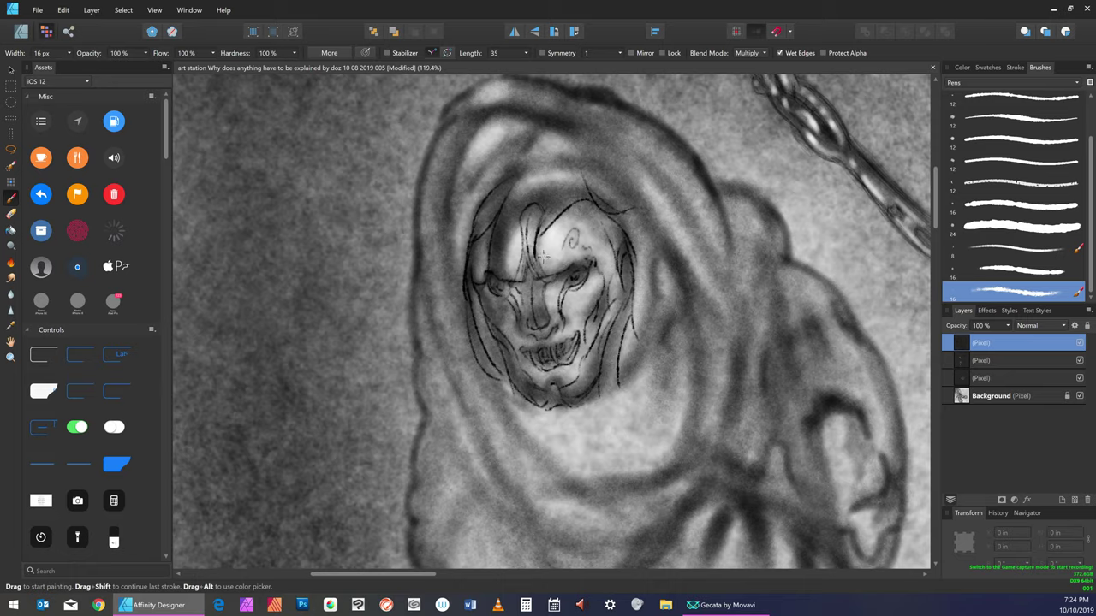
{"action": "left_click_drag", "start_coordinate": [538, 249], "coordinate": [554, 276]}
{"action": "left_click_drag", "start_coordinate": [519, 250], "coordinate": [511, 285]}
{"action": "left_click_drag", "start_coordinate": [505, 229], "coordinate": [523, 248]}
{"action": "left_click_drag", "start_coordinate": [537, 250], "coordinate": [556, 219]}
Redraw the forehead curl above the right-hand brow with darker strokes, undoing one stray stroke
{"action": "left_click_drag", "start_coordinate": [558, 259], "coordinate": [565, 234]}
{"action": "left_click_drag", "start_coordinate": [579, 250], "coordinate": [577, 226]}
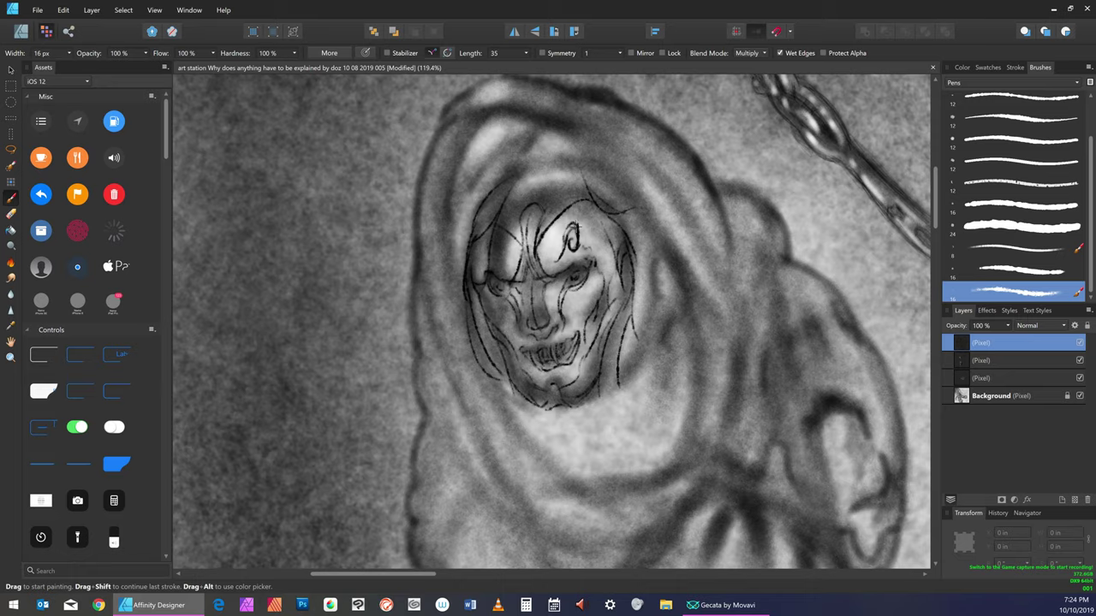
{"action": "mouse_move", "coordinate": [578, 235]}
{"action": "left_mouse_down"}
{"action": "mouse_move", "coordinate": [577, 221]}
{"action": "mouse_move", "coordinate": [557, 261]}
{"action": "left_mouse_up"}
{"action": "key", "text": "ctrl+z"}
{"action": "left_click_drag", "start_coordinate": [570, 248], "coordinate": [581, 248]}
{"action": "left_click_drag", "start_coordinate": [570, 217], "coordinate": [558, 251]}
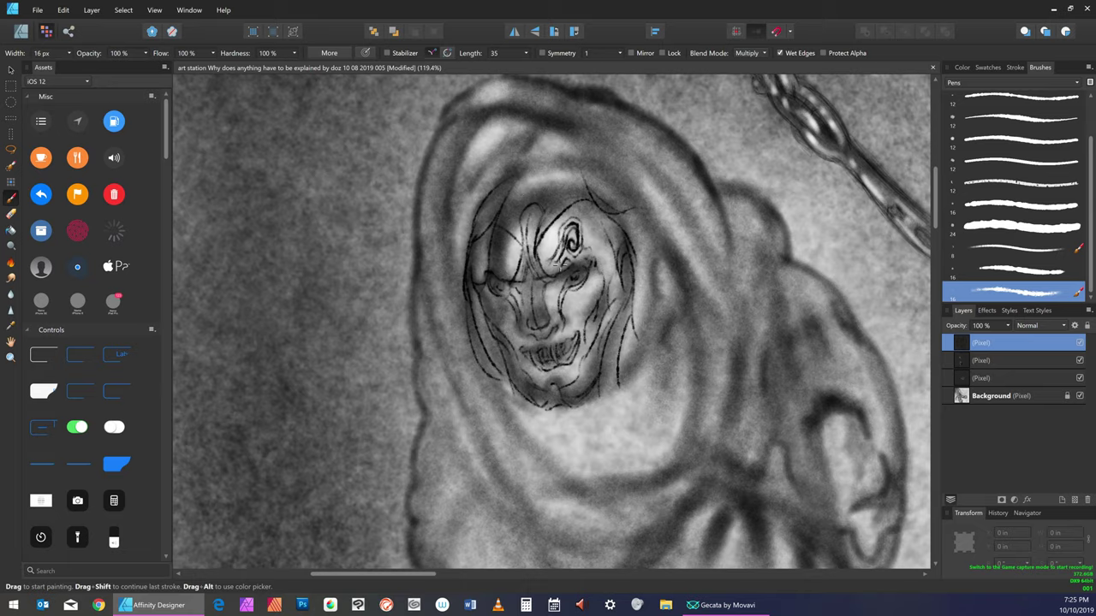
Extend the forehead curl with an angular outer outline and connecting strokes down to the right-hand brow
{"action": "left_click_drag", "start_coordinate": [562, 275], "coordinate": [552, 283]}
{"action": "left_click_drag", "start_coordinate": [552, 258], "coordinate": [540, 261]}
{"action": "mouse_move", "coordinate": [550, 261]}
{"action": "left_mouse_down"}
{"action": "mouse_move", "coordinate": [546, 274]}
{"action": "mouse_move", "coordinate": [553, 259]}
{"action": "left_mouse_up"}
{"action": "mouse_move", "coordinate": [570, 219]}
{"action": "left_mouse_down"}
{"action": "mouse_move", "coordinate": [534, 269]}
{"action": "mouse_move", "coordinate": [565, 224]}
{"action": "left_mouse_up"}
{"action": "mouse_move", "coordinate": [580, 223]}
{"action": "left_mouse_down"}
{"action": "mouse_move", "coordinate": [585, 250]}
{"action": "mouse_move", "coordinate": [571, 255]}
{"action": "left_mouse_up"}
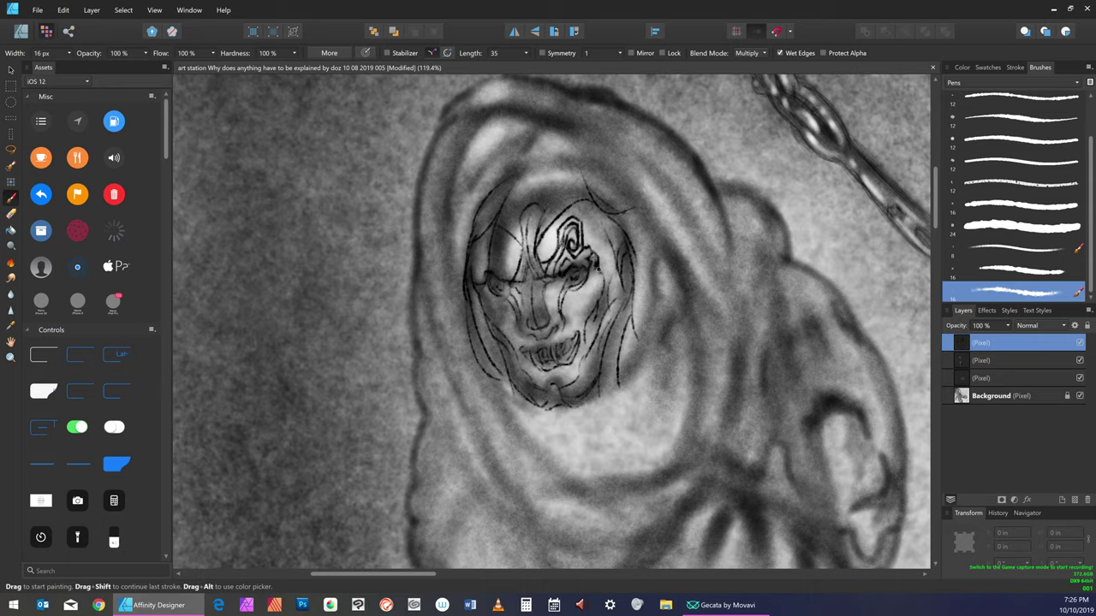
Darken the contour line from the right-hand eye down the cheek and save the document
{"action": "mouse_move", "coordinate": [599, 270]}
{"action": "left_mouse_down"}
{"action": "mouse_move", "coordinate": [603, 297]}
{"action": "mouse_move", "coordinate": [586, 316]}
{"action": "left_mouse_up"}
{"action": "left_click_drag", "start_coordinate": [589, 317], "coordinate": [584, 346]}
{"action": "left_click", "coordinate": [37, 10]}
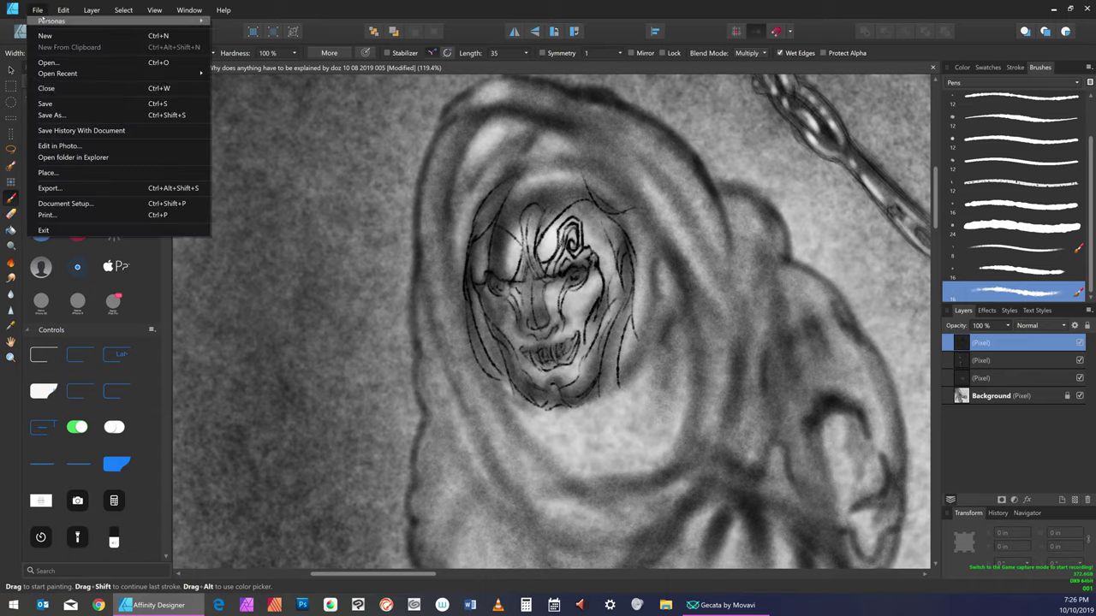
{"action": "left_click", "coordinate": [61, 101]}
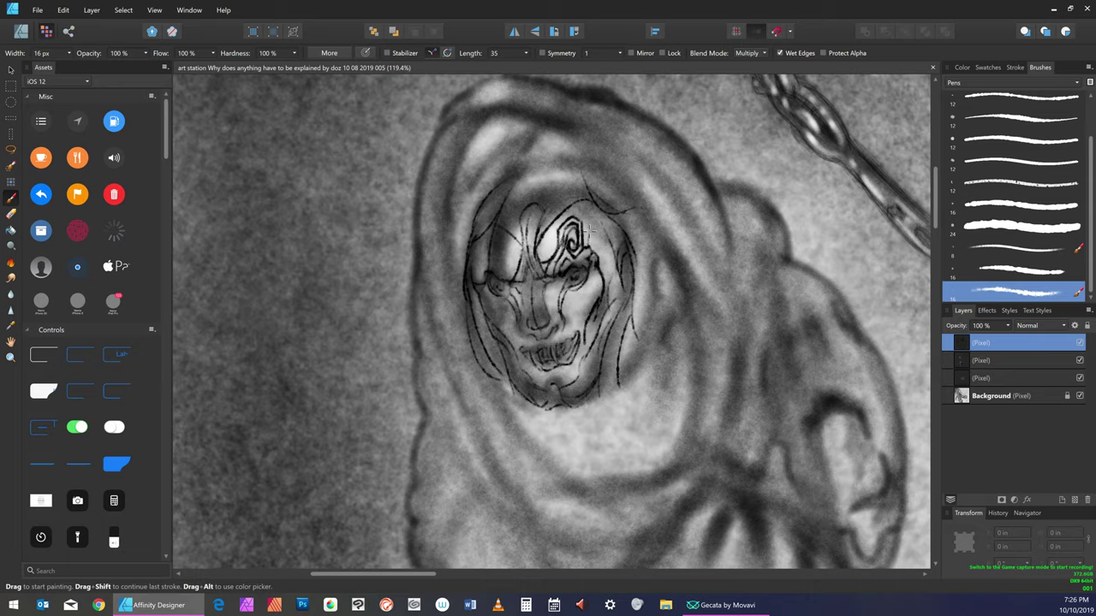
Draw curved lines rising from the forehead to a pointed peak under the hood, continuing down the right-hand side
{"action": "left_click_drag", "start_coordinate": [589, 229], "coordinate": [587, 259]}
{"action": "left_click_drag", "start_coordinate": [552, 202], "coordinate": [558, 147]}
{"action": "left_click_drag", "start_coordinate": [517, 219], "coordinate": [515, 166]}
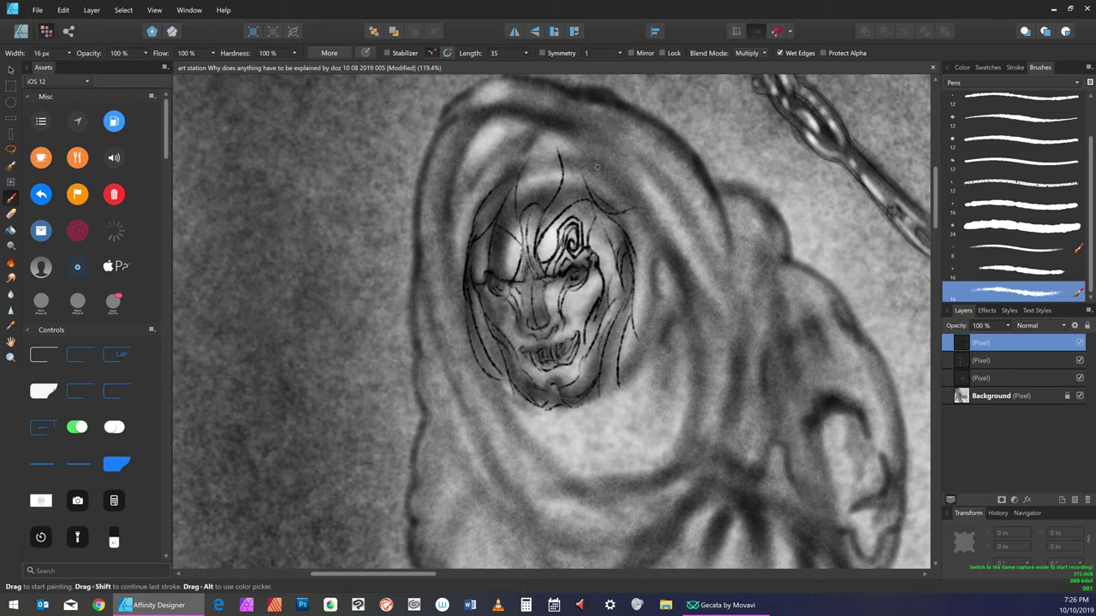
{"action": "left_click_drag", "start_coordinate": [540, 130], "coordinate": [515, 171]}
{"action": "mouse_move", "coordinate": [549, 130]}
{"action": "left_mouse_down"}
{"action": "mouse_move", "coordinate": [613, 187]}
{"action": "mouse_move", "coordinate": [661, 271]}
{"action": "mouse_move", "coordinate": [653, 304]}
{"action": "left_mouse_up"}
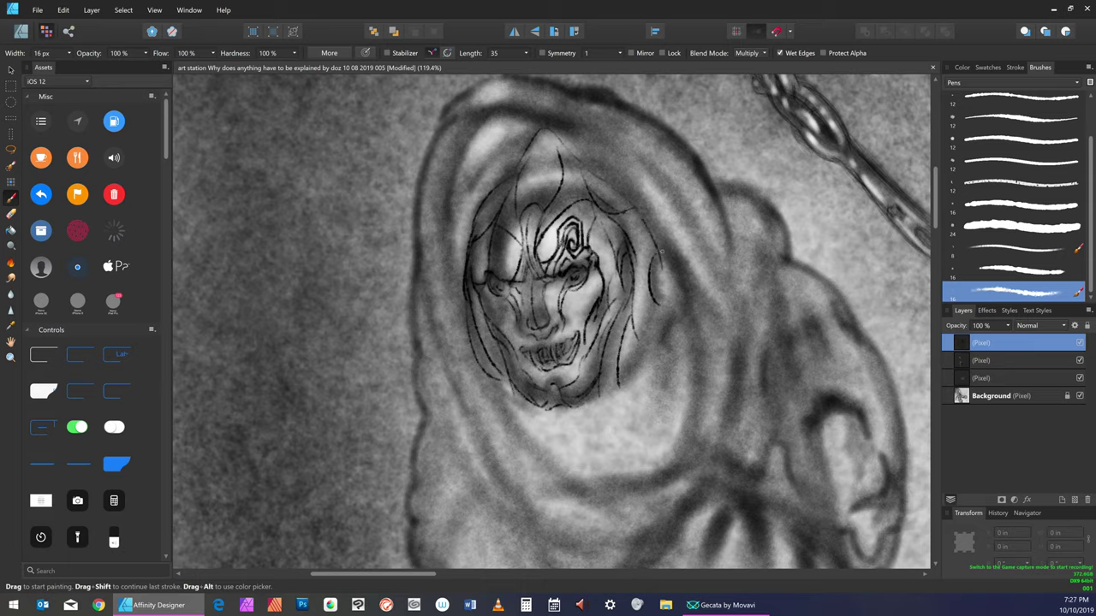
Paint curved fold lines and short drooping strokes between the right-hand side of the face and the hood
{"action": "mouse_move", "coordinate": [660, 253]}
{"action": "left_mouse_down"}
{"action": "mouse_move", "coordinate": [690, 336]}
{"action": "mouse_move", "coordinate": [688, 317]}
{"action": "mouse_move", "coordinate": [656, 319]}
{"action": "mouse_move", "coordinate": [640, 365]}
{"action": "left_mouse_up"}
{"action": "left_click_drag", "start_coordinate": [684, 301], "coordinate": [684, 365]}
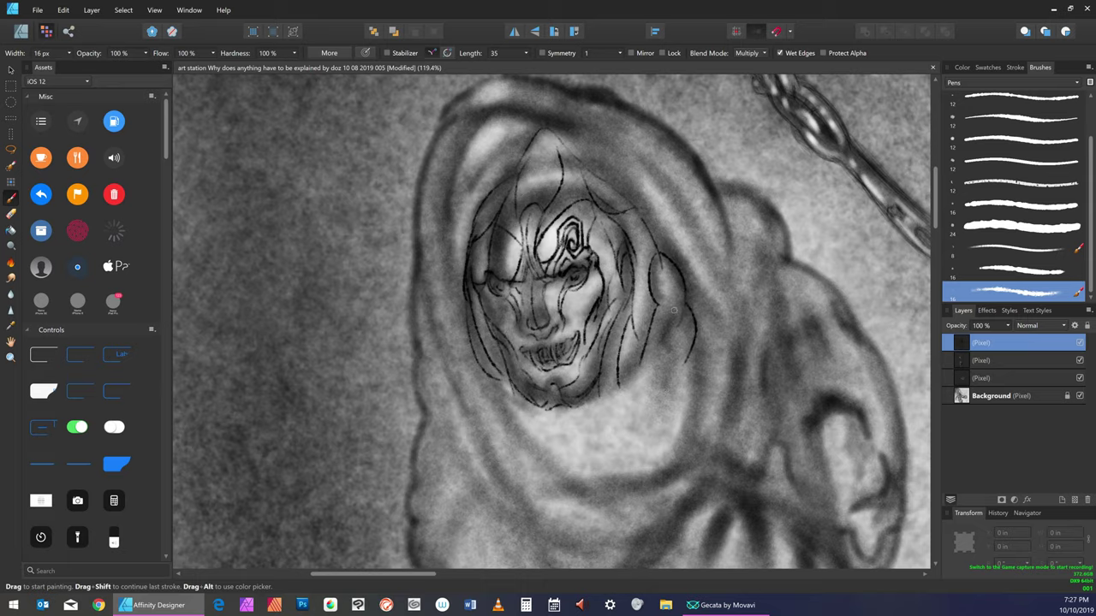
{"action": "mouse_move", "coordinate": [677, 327]}
{"action": "left_mouse_down"}
{"action": "mouse_move", "coordinate": [686, 343]}
{"action": "mouse_move", "coordinate": [669, 359]}
{"action": "left_mouse_up"}
{"action": "mouse_move", "coordinate": [665, 362]}
{"action": "left_mouse_down"}
{"action": "mouse_move", "coordinate": [662, 386]}
{"action": "mouse_move", "coordinate": [672, 353]}
{"action": "left_mouse_up"}
{"action": "left_click_drag", "start_coordinate": [652, 370], "coordinate": [658, 389]}
{"action": "mouse_move", "coordinate": [685, 392]}
{"action": "left_mouse_down"}
{"action": "mouse_move", "coordinate": [692, 356]}
{"action": "mouse_move", "coordinate": [692, 432]}
{"action": "left_mouse_up"}
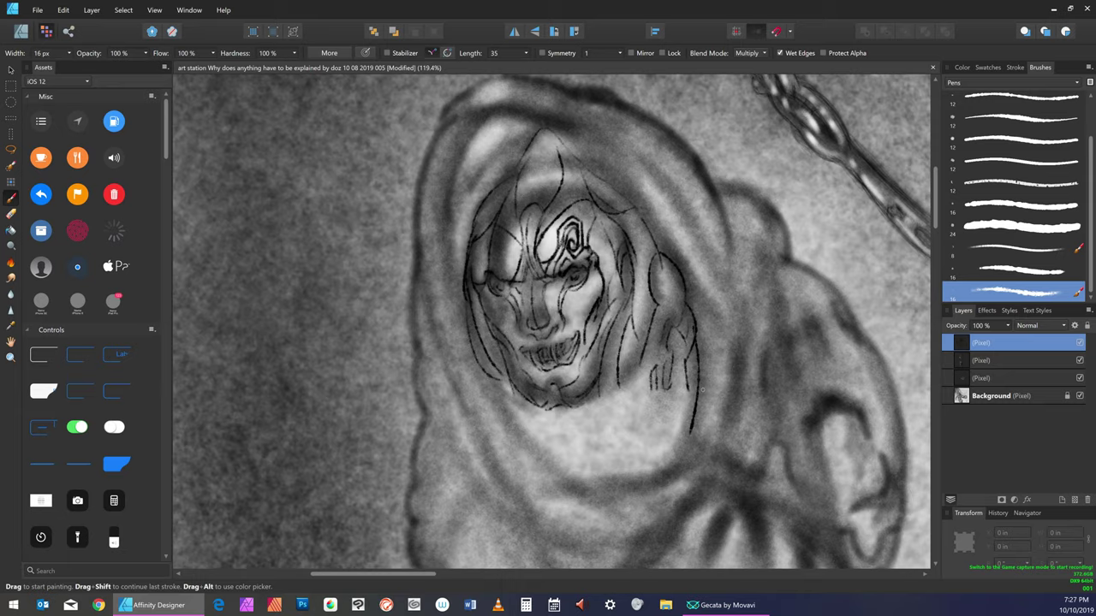
Outline the hood's inner edge with long curves from the peak down both sides of the face
{"action": "left_click_drag", "start_coordinate": [479, 367], "coordinate": [528, 440]}
{"action": "mouse_move", "coordinate": [538, 134]}
{"action": "left_mouse_down"}
{"action": "mouse_move", "coordinate": [496, 164]}
{"action": "mouse_move", "coordinate": [461, 224]}
{"action": "mouse_move", "coordinate": [482, 198]}
{"action": "mouse_move", "coordinate": [467, 305]}
{"action": "mouse_move", "coordinate": [483, 395]}
{"action": "left_mouse_up"}
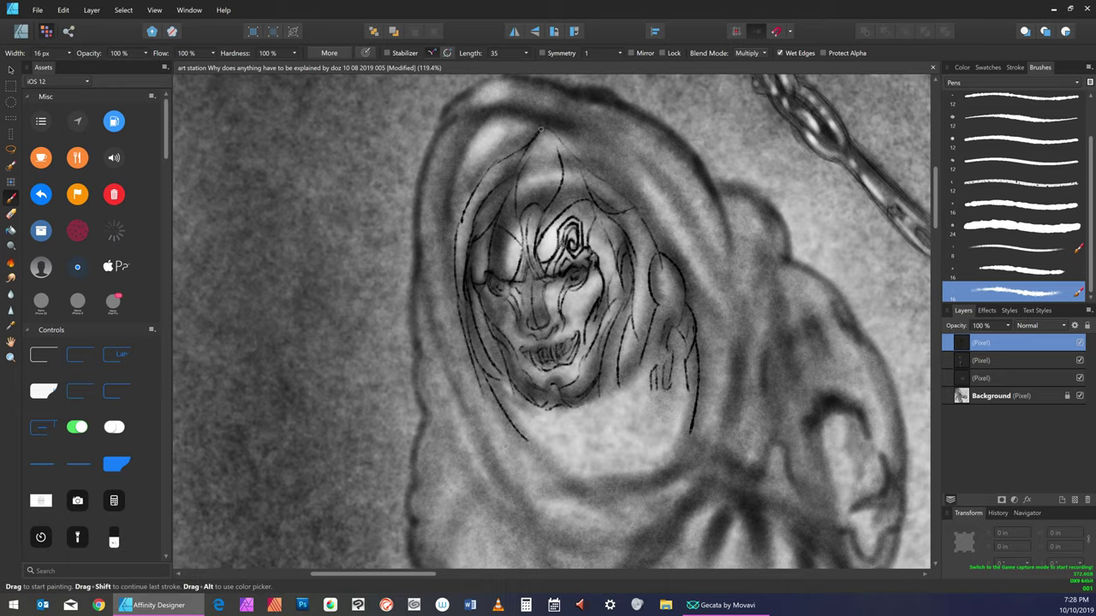
{"action": "mouse_move", "coordinate": [552, 131]}
{"action": "left_mouse_down"}
{"action": "mouse_move", "coordinate": [664, 205]}
{"action": "mouse_move", "coordinate": [689, 458]}
{"action": "left_mouse_up"}
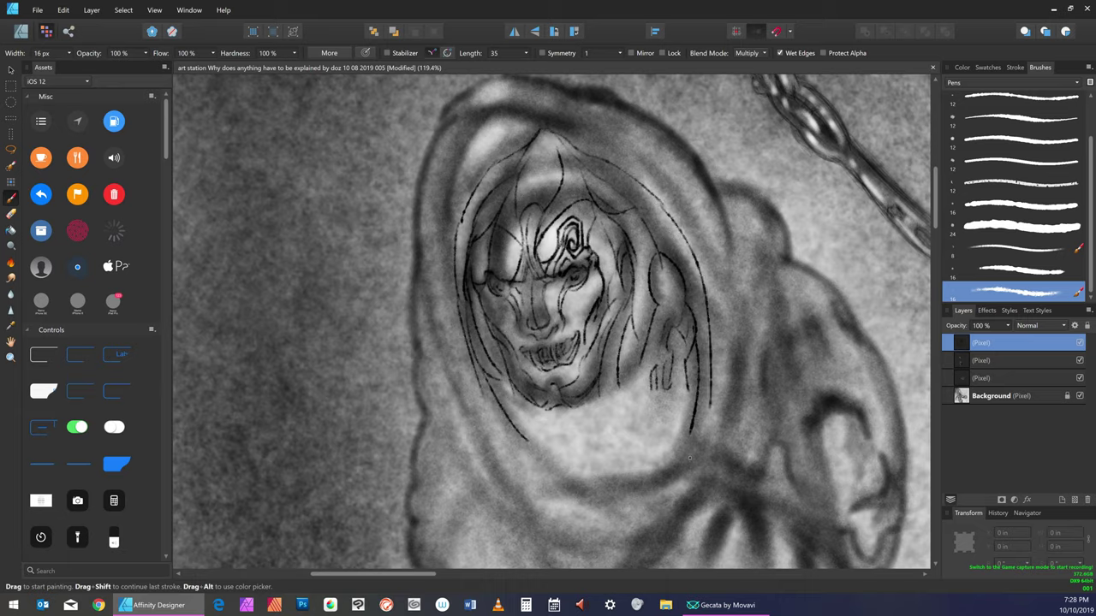
Extend the hood's inner edge lines downward on both sides, curving them in beneath the face
{"action": "left_click_drag", "start_coordinate": [710, 404], "coordinate": [692, 462]}
{"action": "left_click_drag", "start_coordinate": [692, 431], "coordinate": [689, 461]}
{"action": "left_click_drag", "start_coordinate": [488, 402], "coordinate": [548, 475]}
Add short contour strokes around the eyes, nose and cheeks, and a squared spiral marking above the left-hand eye
{"action": "left_click_drag", "start_coordinate": [496, 277], "coordinate": [500, 282]}
{"action": "left_click_drag", "start_coordinate": [501, 294], "coordinate": [519, 313]}
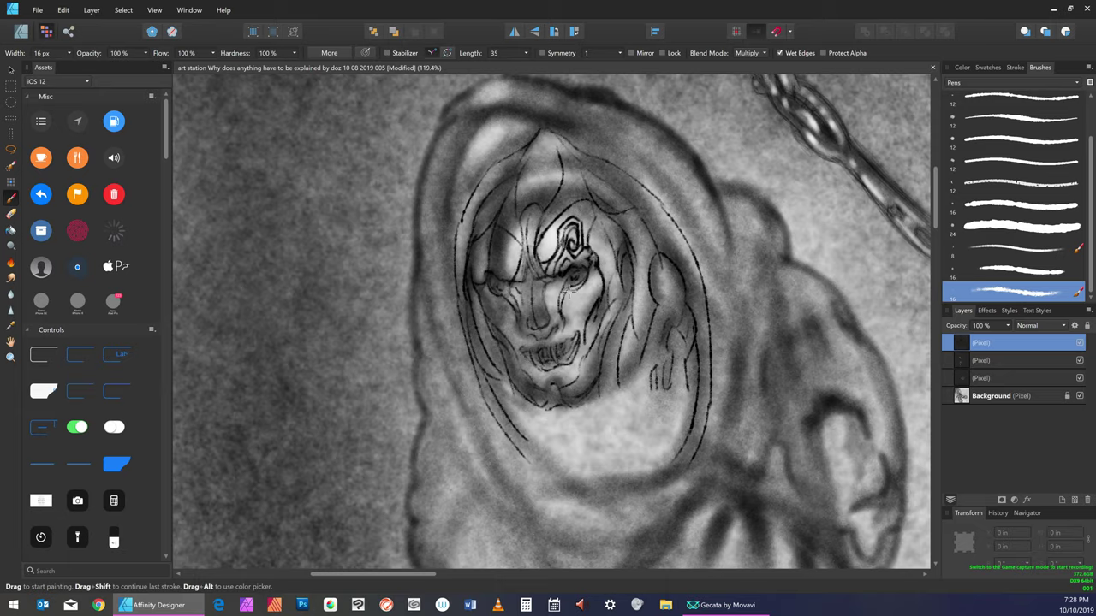
{"action": "left_click_drag", "start_coordinate": [567, 293], "coordinate": [559, 318]}
{"action": "left_click_drag", "start_coordinate": [569, 284], "coordinate": [561, 307]}
{"action": "left_click_drag", "start_coordinate": [585, 306], "coordinate": [575, 332]}
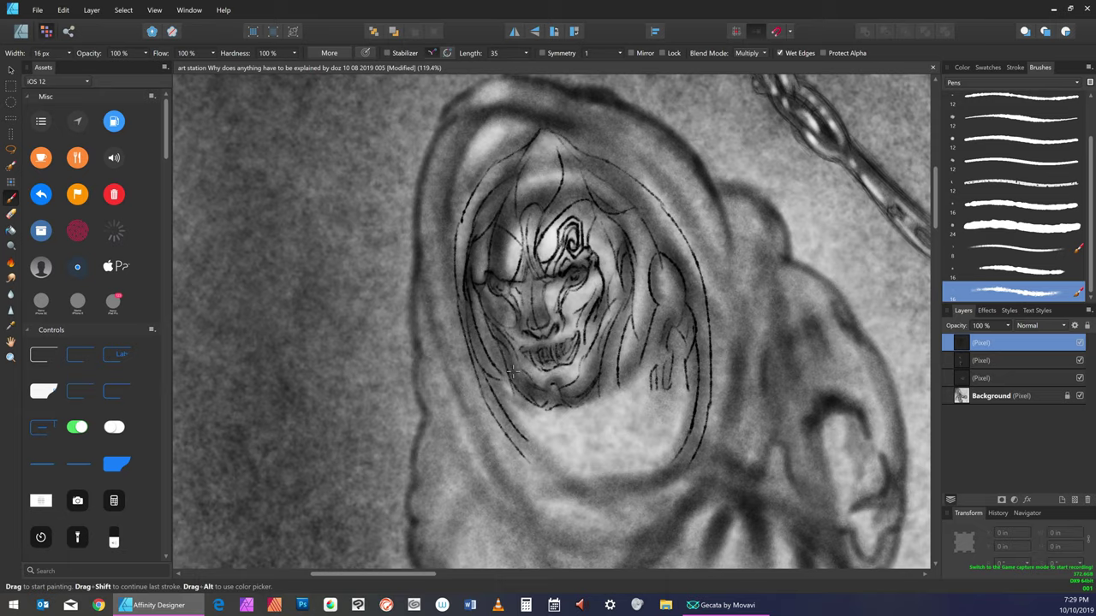
{"action": "left_click_drag", "start_coordinate": [561, 250], "coordinate": [550, 265]}
{"action": "left_click_drag", "start_coordinate": [569, 243], "coordinate": [561, 246]}
{"action": "left_click_drag", "start_coordinate": [467, 303], "coordinate": [471, 351]}
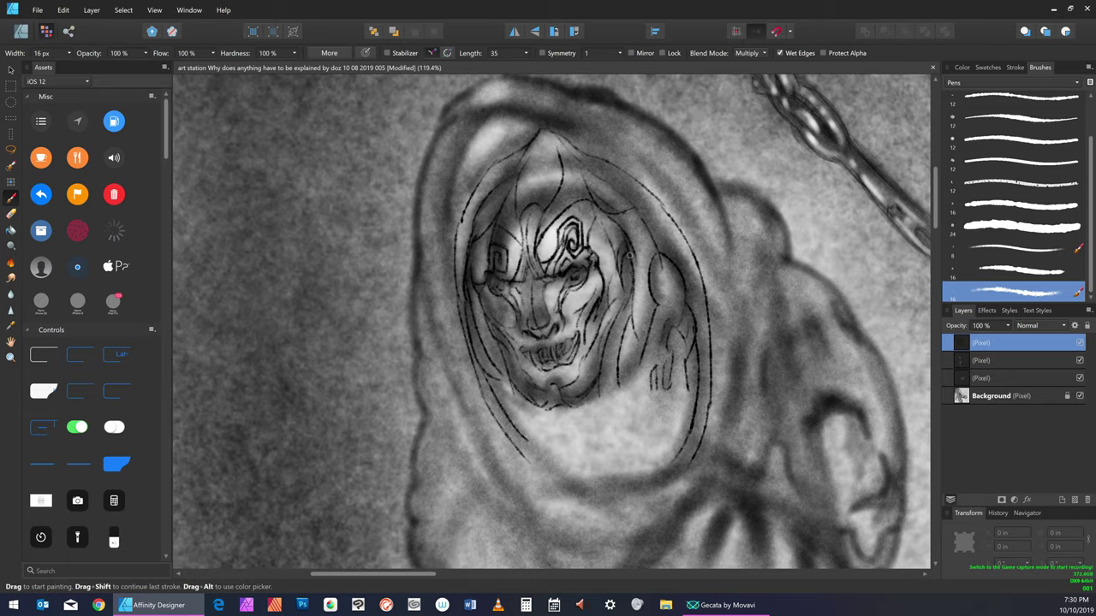
Draw curved strands from the right-hand temple down past the cheek and jaw
{"action": "mouse_move", "coordinate": [610, 222]}
{"action": "left_mouse_down"}
{"action": "mouse_move", "coordinate": [631, 255]}
{"action": "mouse_move", "coordinate": [639, 341]}
{"action": "left_mouse_up"}
{"action": "left_click_drag", "start_coordinate": [644, 298], "coordinate": [631, 353]}
{"action": "left_click_drag", "start_coordinate": [630, 313], "coordinate": [614, 390]}
{"action": "left_click_drag", "start_coordinate": [626, 313], "coordinate": [623, 402]}
{"action": "left_click_drag", "start_coordinate": [627, 315], "coordinate": [616, 414]}
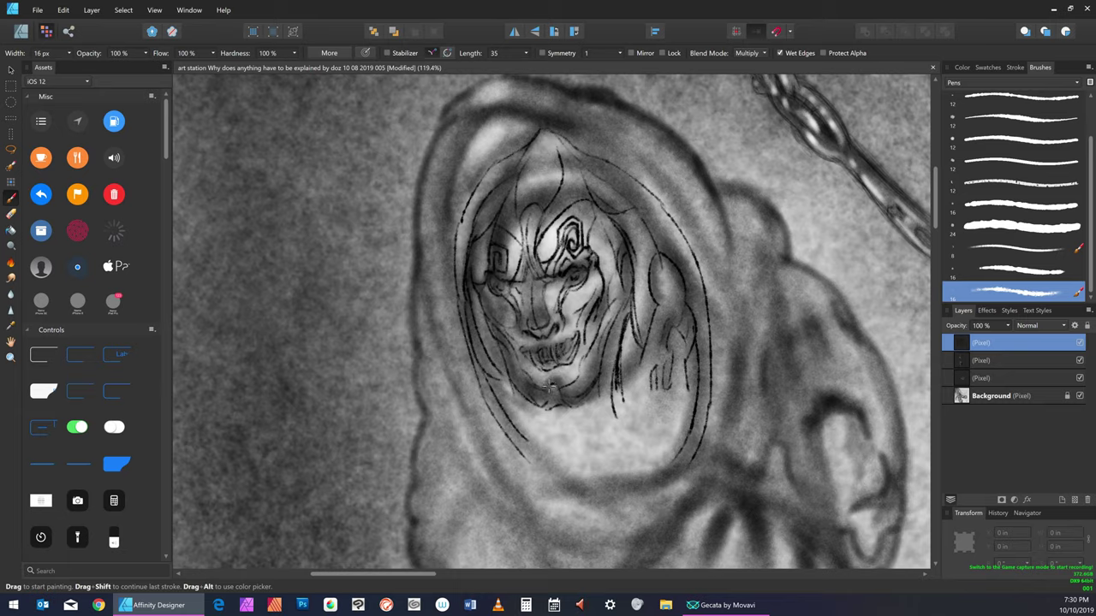
Mark the chin with short strokes and build up the strands beside the right-hand jaw into a thick dark lock
{"action": "left_click_drag", "start_coordinate": [549, 386], "coordinate": [550, 410]}
{"action": "left_click_drag", "start_coordinate": [551, 410], "coordinate": [557, 404]}
{"action": "mouse_move", "coordinate": [622, 353]}
{"action": "left_mouse_down"}
{"action": "mouse_move", "coordinate": [627, 414]}
{"action": "mouse_move", "coordinate": [628, 378]}
{"action": "left_mouse_up"}
{"action": "left_click_drag", "start_coordinate": [626, 315], "coordinate": [629, 418]}
{"action": "left_click_drag", "start_coordinate": [615, 349], "coordinate": [618, 437]}
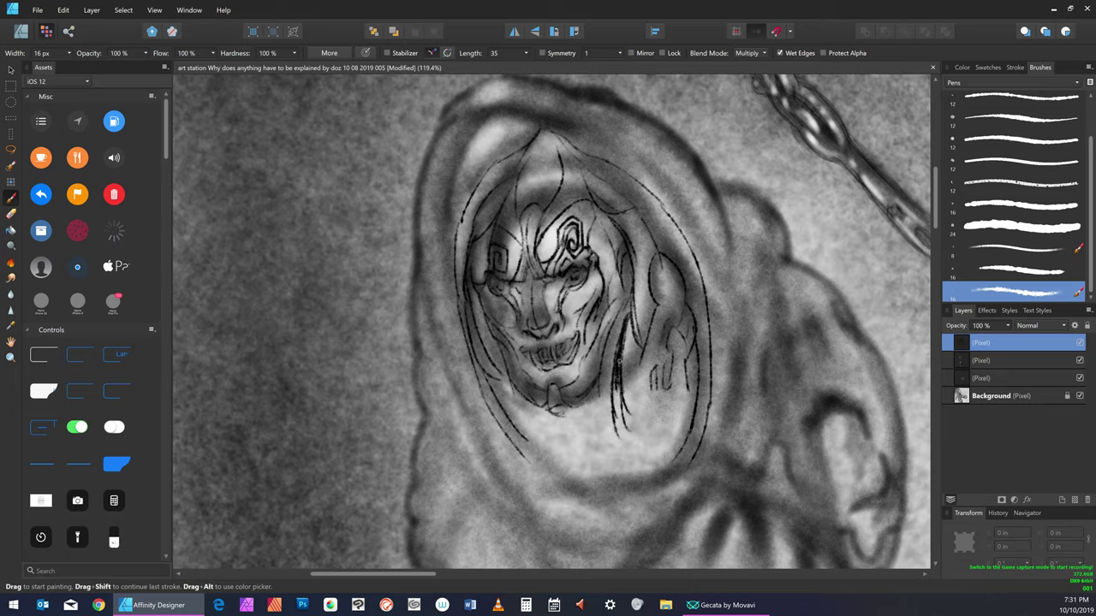
{"action": "left_click_drag", "start_coordinate": [630, 312], "coordinate": [608, 425]}
{"action": "left_click_drag", "start_coordinate": [613, 350], "coordinate": [618, 447]}
{"action": "left_click_drag", "start_coordinate": [631, 308], "coordinate": [620, 342]}
{"action": "left_click_drag", "start_coordinate": [630, 298], "coordinate": [623, 327]}
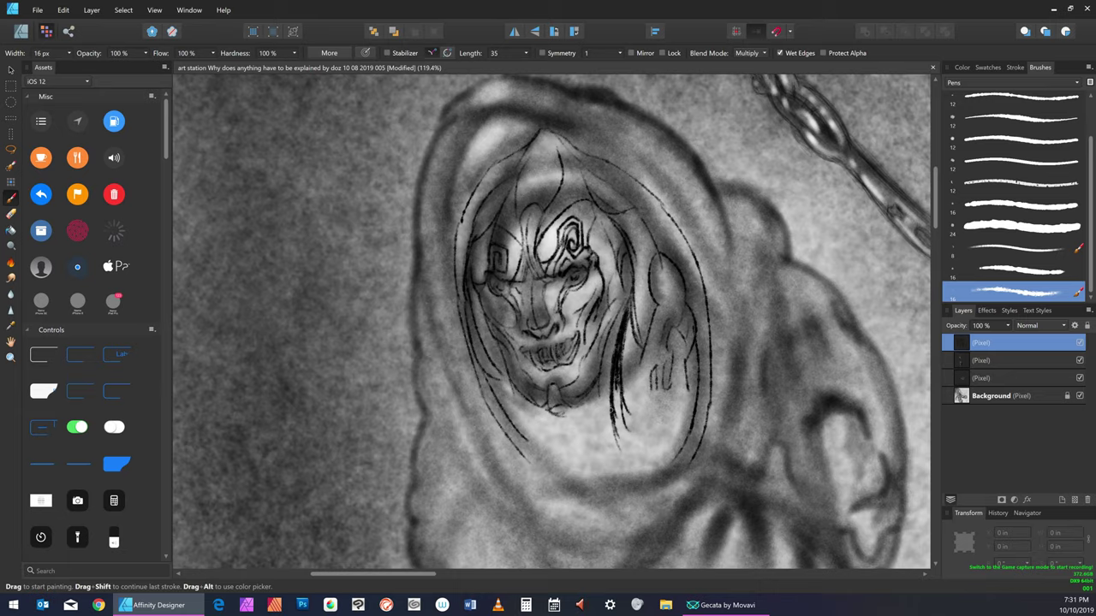
Draw long thin hair strands hanging from the right-hand side of the face into the pale area below the chin
{"action": "left_click_drag", "start_coordinate": [613, 363], "coordinate": [608, 441]}
{"action": "left_click_drag", "start_coordinate": [611, 391], "coordinate": [628, 482]}
{"action": "mouse_move", "coordinate": [627, 321]}
{"action": "left_mouse_down"}
{"action": "mouse_move", "coordinate": [621, 369]}
{"action": "mouse_move", "coordinate": [633, 428]}
{"action": "left_mouse_up"}
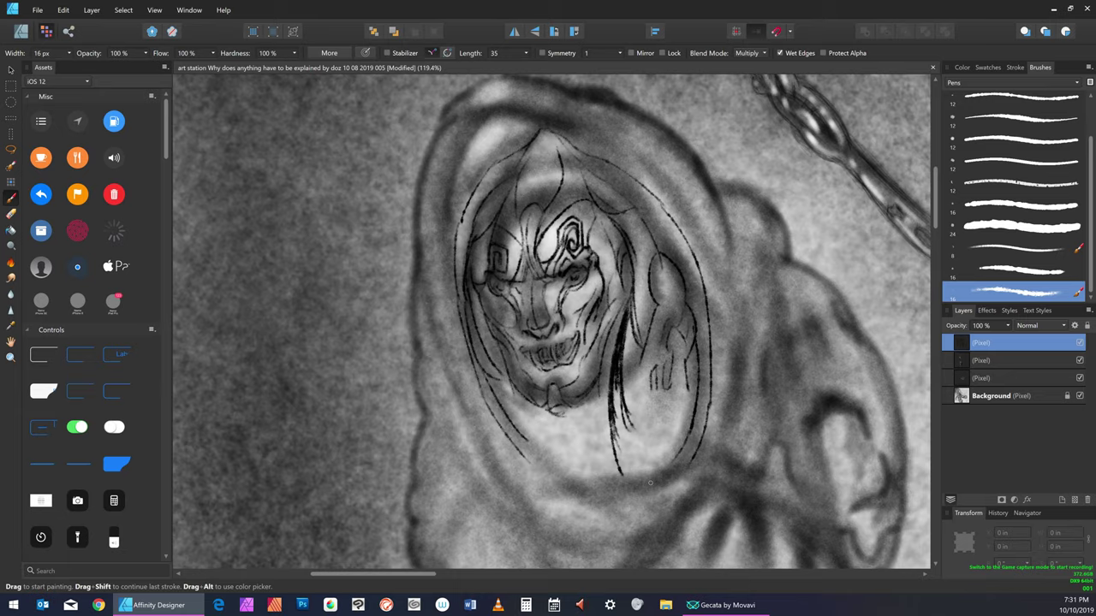
{"action": "left_click_drag", "start_coordinate": [625, 301], "coordinate": [596, 439]}
{"action": "left_click_drag", "start_coordinate": [613, 327], "coordinate": [599, 470]}
{"action": "left_click_drag", "start_coordinate": [617, 312], "coordinate": [600, 467]}
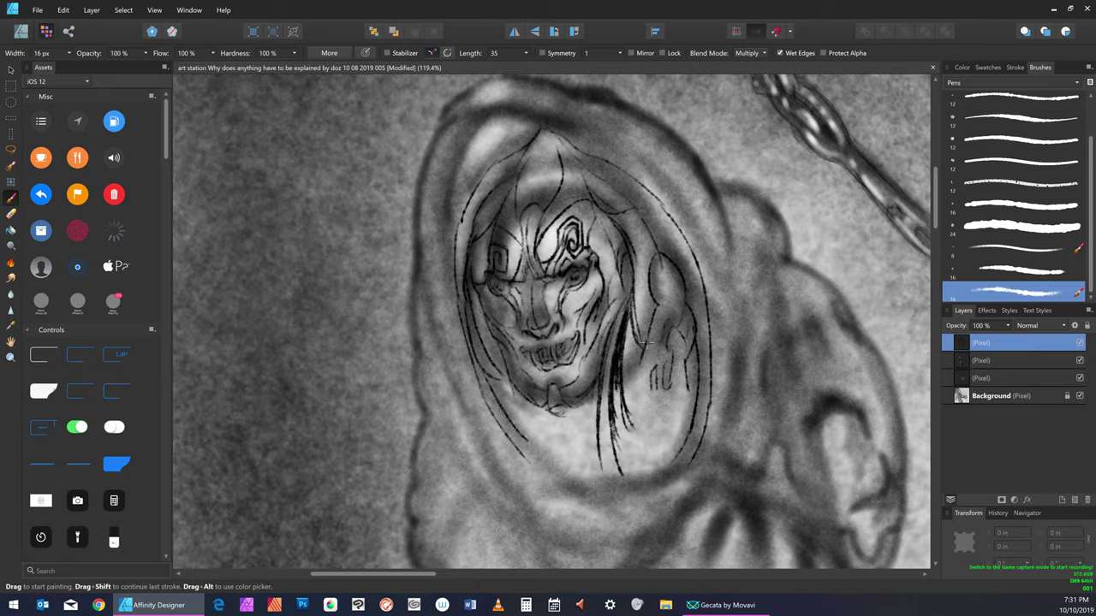
{"action": "left_click_drag", "start_coordinate": [646, 349], "coordinate": [640, 382]}
{"action": "left_click_drag", "start_coordinate": [654, 312], "coordinate": [637, 418]}
{"action": "left_click_drag", "start_coordinate": [645, 347], "coordinate": [653, 456]}
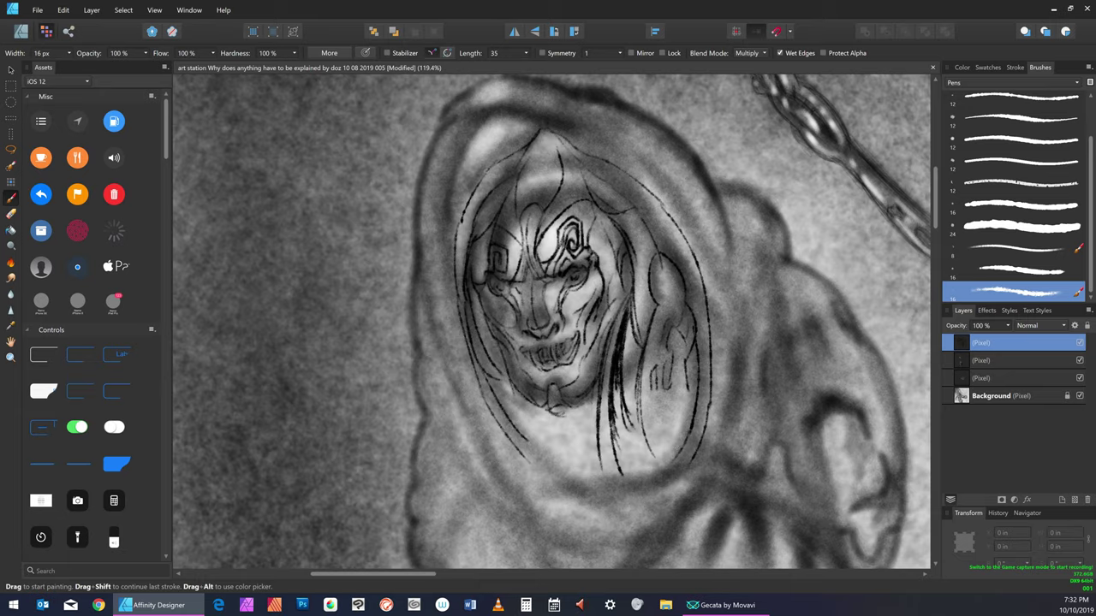
Draw curved fold lines on the hood's upper left side and outline its outer edge over the top to the right
{"action": "mouse_move", "coordinate": [527, 125]}
{"action": "left_mouse_down"}
{"action": "mouse_move", "coordinate": [457, 186]}
{"action": "mouse_move", "coordinate": [454, 206]}
{"action": "left_mouse_up"}
{"action": "left_click_drag", "start_coordinate": [462, 125], "coordinate": [432, 306]}
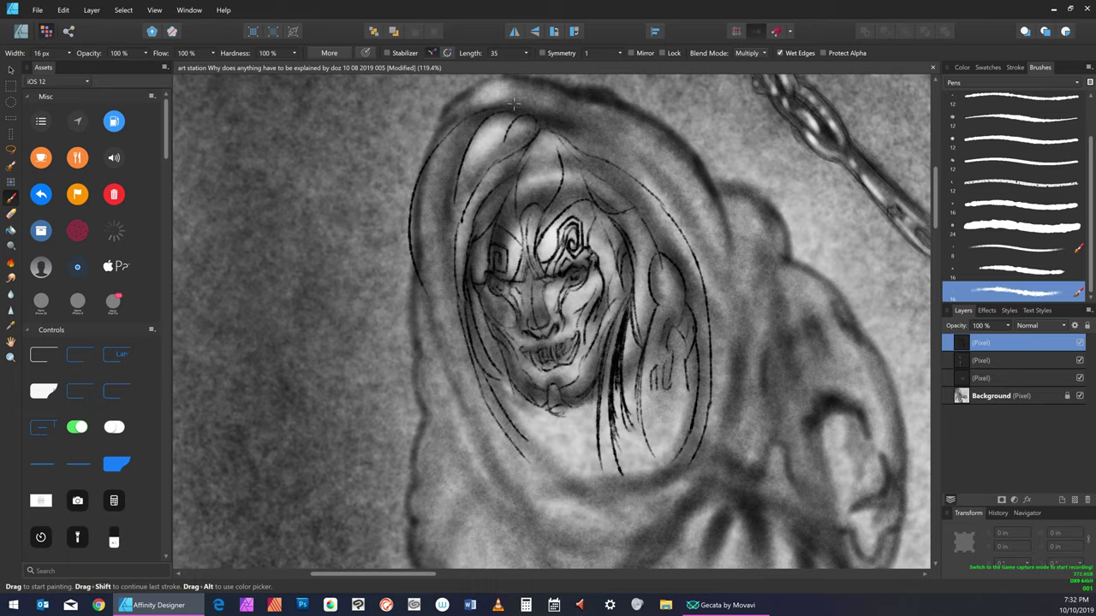
{"action": "mouse_move", "coordinate": [514, 101]}
{"action": "left_mouse_down"}
{"action": "mouse_move", "coordinate": [472, 106]}
{"action": "mouse_move", "coordinate": [433, 308]}
{"action": "left_mouse_up"}
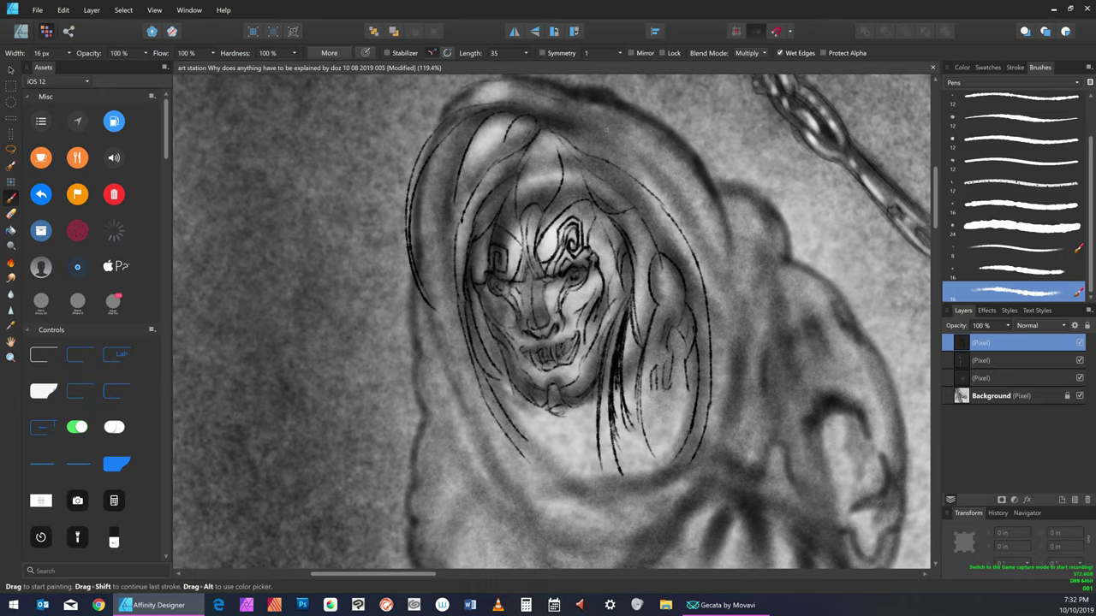
{"action": "left_click_drag", "start_coordinate": [444, 110], "coordinate": [408, 195]}
{"action": "mouse_move", "coordinate": [552, 82]}
{"action": "left_mouse_down"}
{"action": "mouse_move", "coordinate": [601, 88]}
{"action": "mouse_move", "coordinate": [735, 213]}
{"action": "left_mouse_up"}
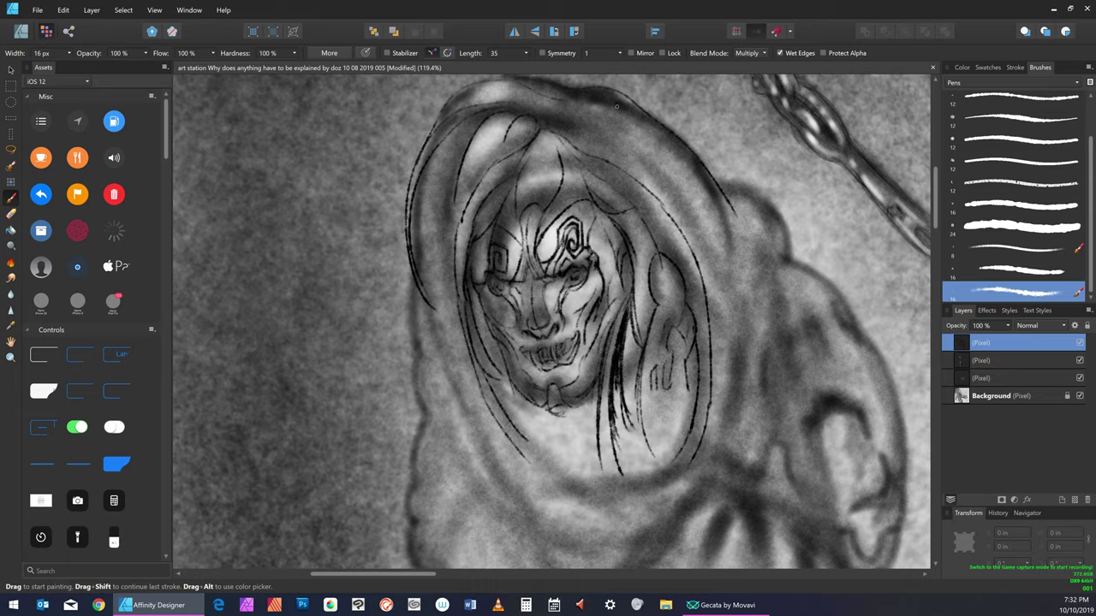
Continue the cloak's outer contour down the left-hand side and over the right-hand shoulder to the upper arm
{"action": "left_click_drag", "start_coordinate": [408, 277], "coordinate": [437, 387]}
{"action": "mouse_move", "coordinate": [411, 386]}
{"action": "left_mouse_down"}
{"action": "mouse_move", "coordinate": [425, 416]}
{"action": "mouse_move", "coordinate": [413, 495]}
{"action": "left_mouse_up"}
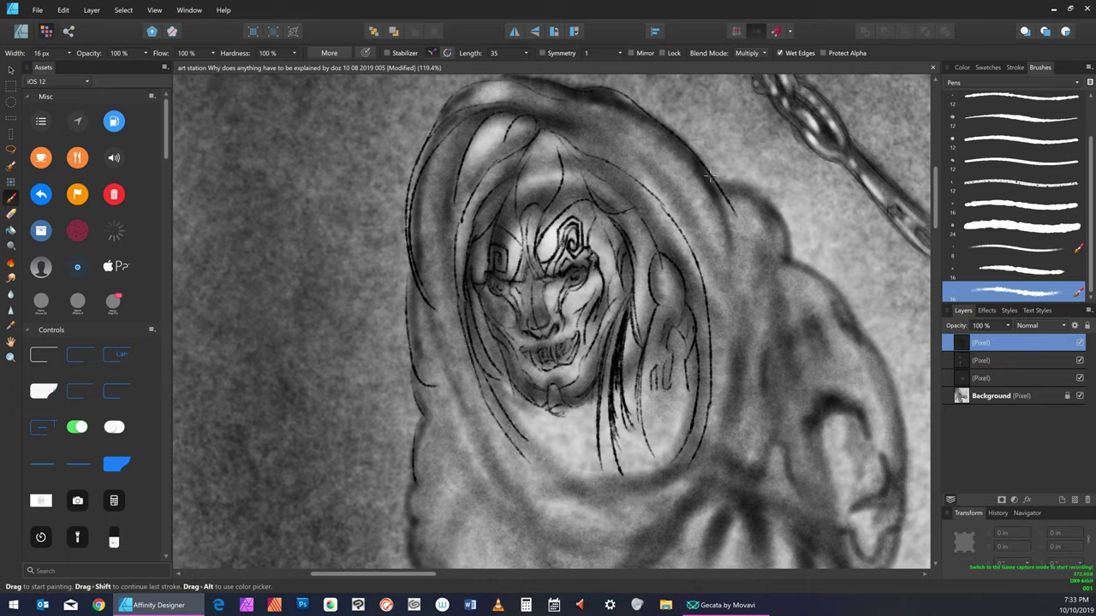
{"action": "left_click_drag", "start_coordinate": [709, 177], "coordinate": [789, 287]}
{"action": "mouse_move", "coordinate": [786, 246]}
{"action": "left_mouse_down"}
{"action": "mouse_move", "coordinate": [813, 272]}
{"action": "mouse_move", "coordinate": [853, 390]}
{"action": "left_mouse_up"}
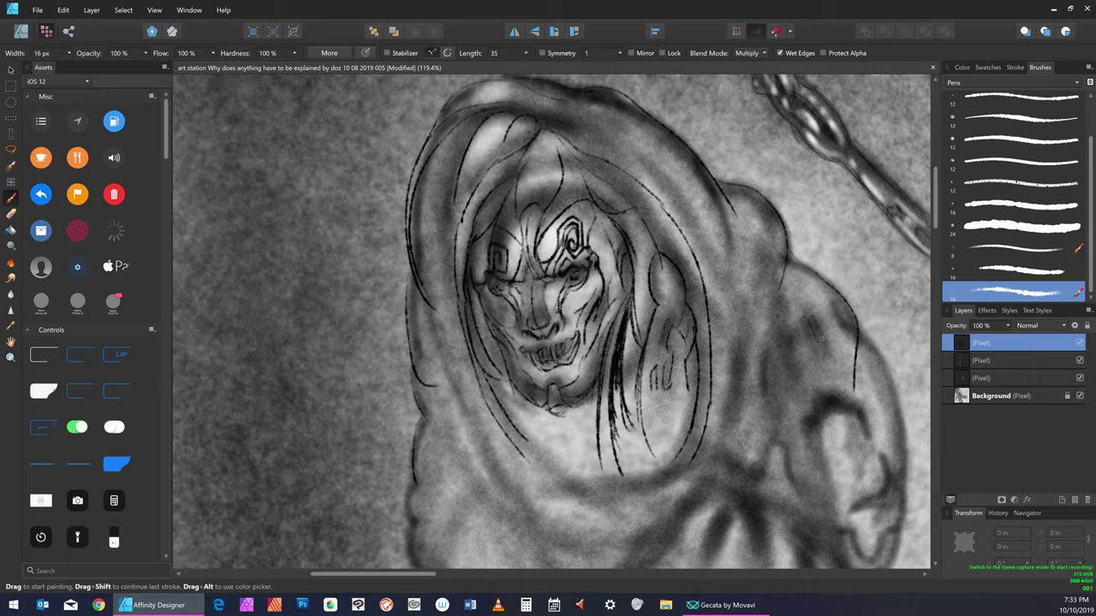
Draw narrow curved fold strokes across the right-hand shoulder and beside the hood's right edge
{"action": "left_click_drag", "start_coordinate": [807, 319], "coordinate": [820, 368]}
{"action": "left_click_drag", "start_coordinate": [784, 329], "coordinate": [779, 391]}
{"action": "left_click_drag", "start_coordinate": [835, 311], "coordinate": [856, 342]}
{"action": "left_click_drag", "start_coordinate": [765, 351], "coordinate": [762, 416]}
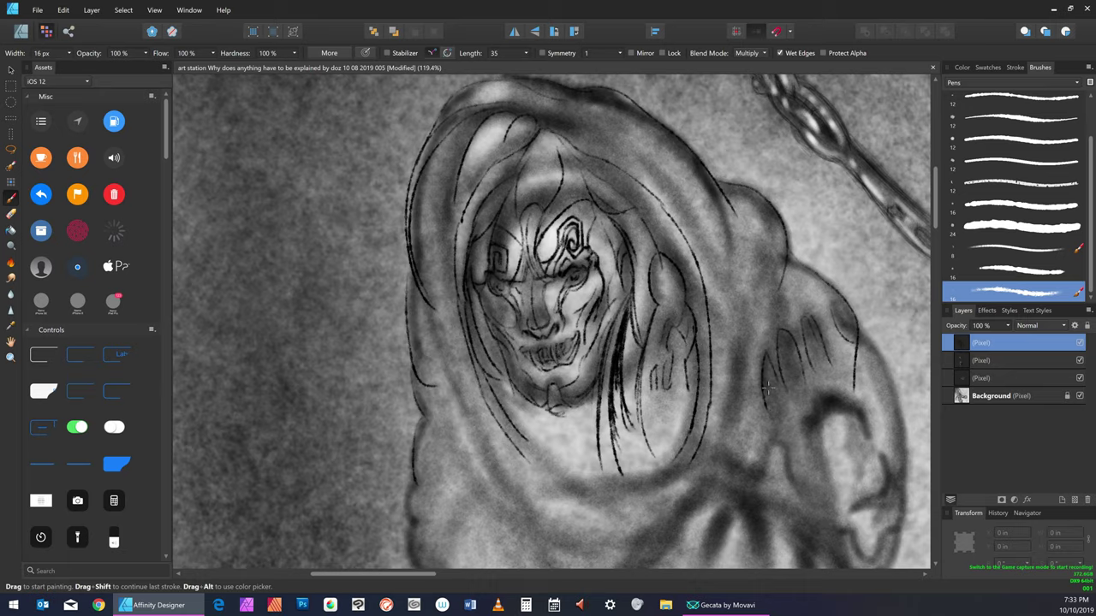
{"action": "left_click_drag", "start_coordinate": [744, 344], "coordinate": [741, 433]}
{"action": "left_click_drag", "start_coordinate": [735, 340], "coordinate": [730, 462]}
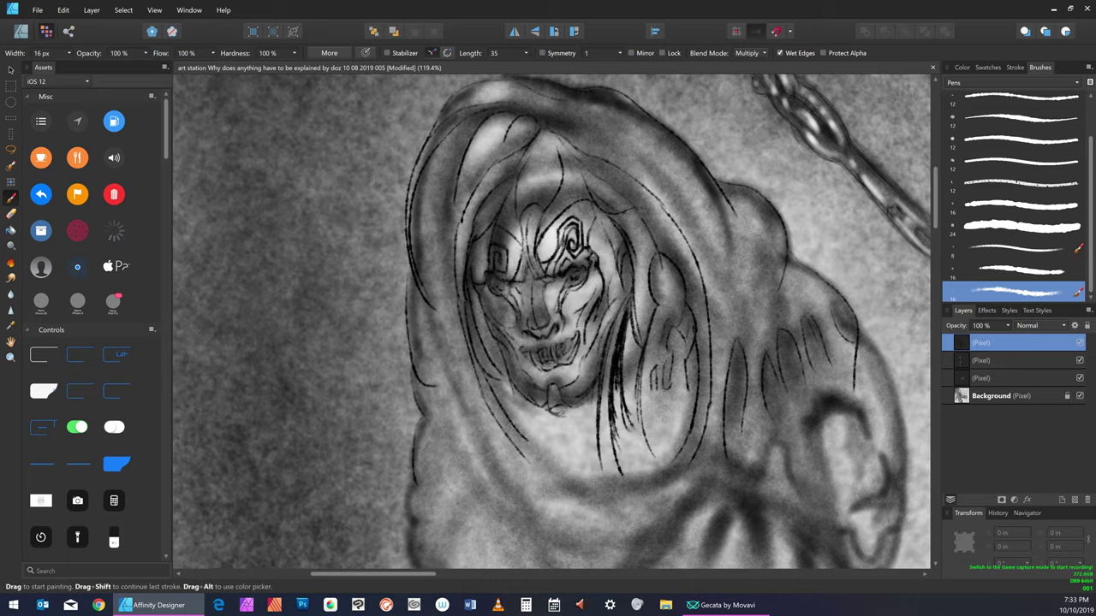
Outline the hood's lower rim and neck folds with long curves below the face and save the document
{"action": "left_click_drag", "start_coordinate": [689, 486], "coordinate": [586, 508]}
{"action": "left_click_drag", "start_coordinate": [448, 373], "coordinate": [542, 510]}
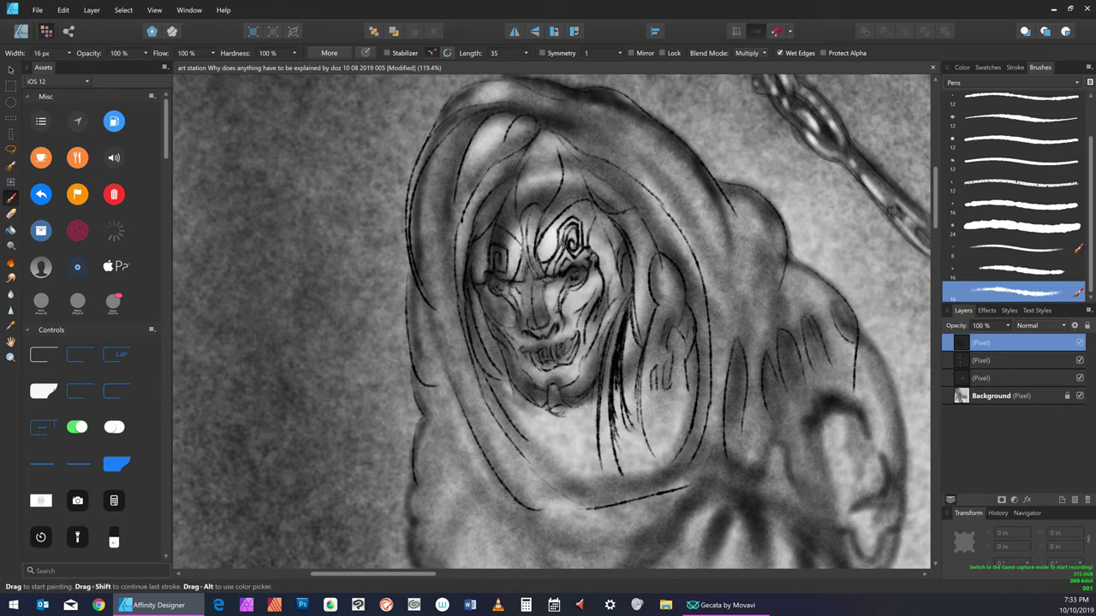
{"action": "left_click_drag", "start_coordinate": [732, 284], "coordinate": [727, 407]}
{"action": "left_click_drag", "start_coordinate": [718, 448], "coordinate": [702, 485]}
{"action": "mouse_move", "coordinate": [534, 536]}
{"action": "left_mouse_down"}
{"action": "mouse_move", "coordinate": [583, 557]}
{"action": "mouse_move", "coordinate": [649, 544]}
{"action": "mouse_move", "coordinate": [696, 504]}
{"action": "left_mouse_up"}
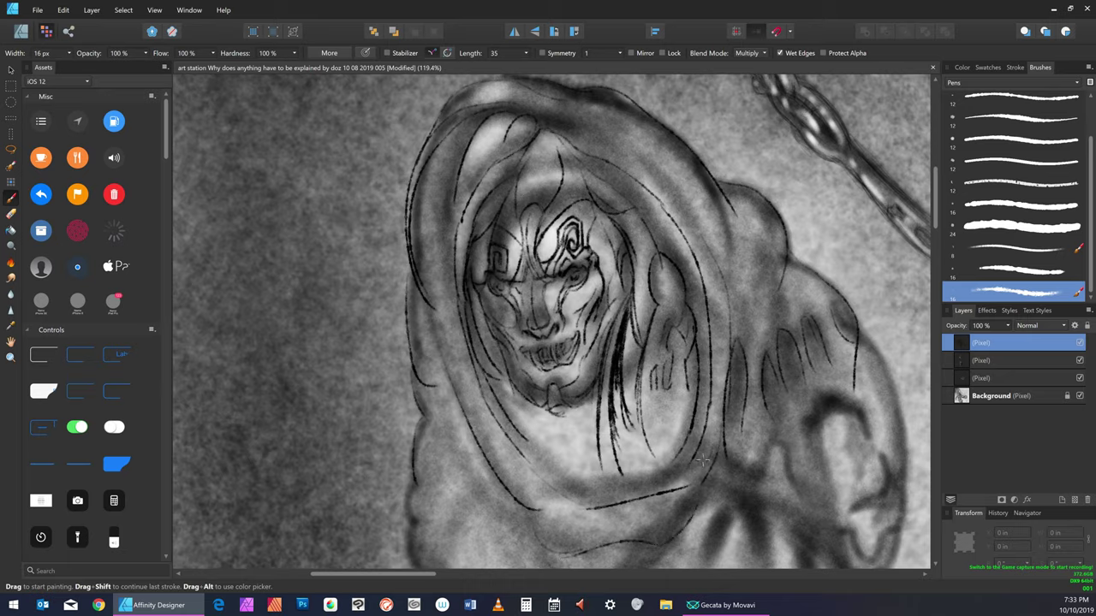
{"action": "left_click_drag", "start_coordinate": [462, 470], "coordinate": [523, 532]}
{"action": "left_click", "coordinate": [37, 10]}
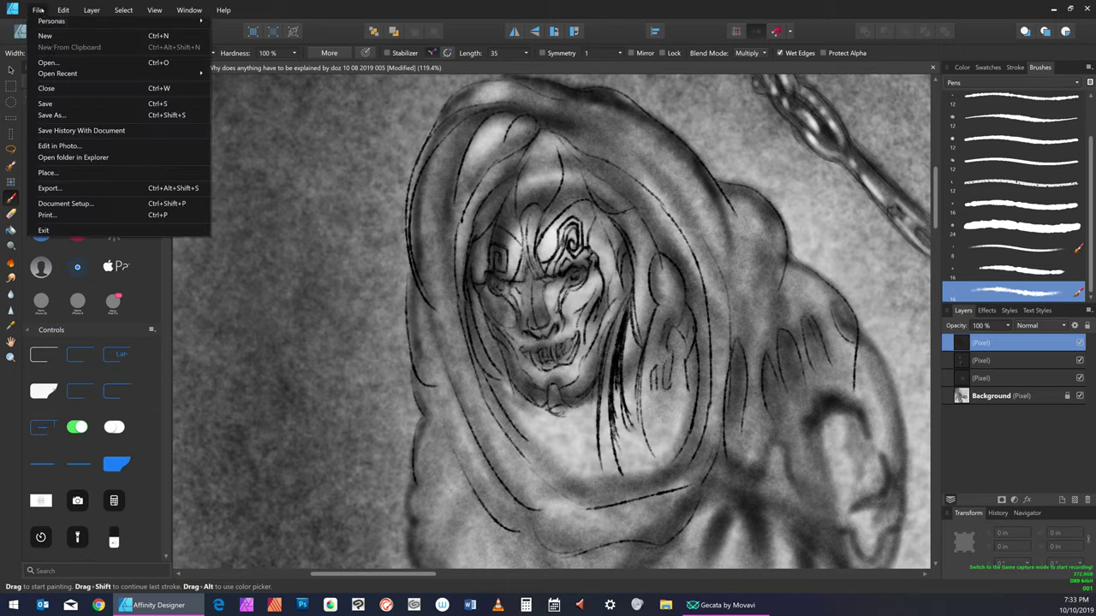
{"action": "left_click", "coordinate": [71, 104]}
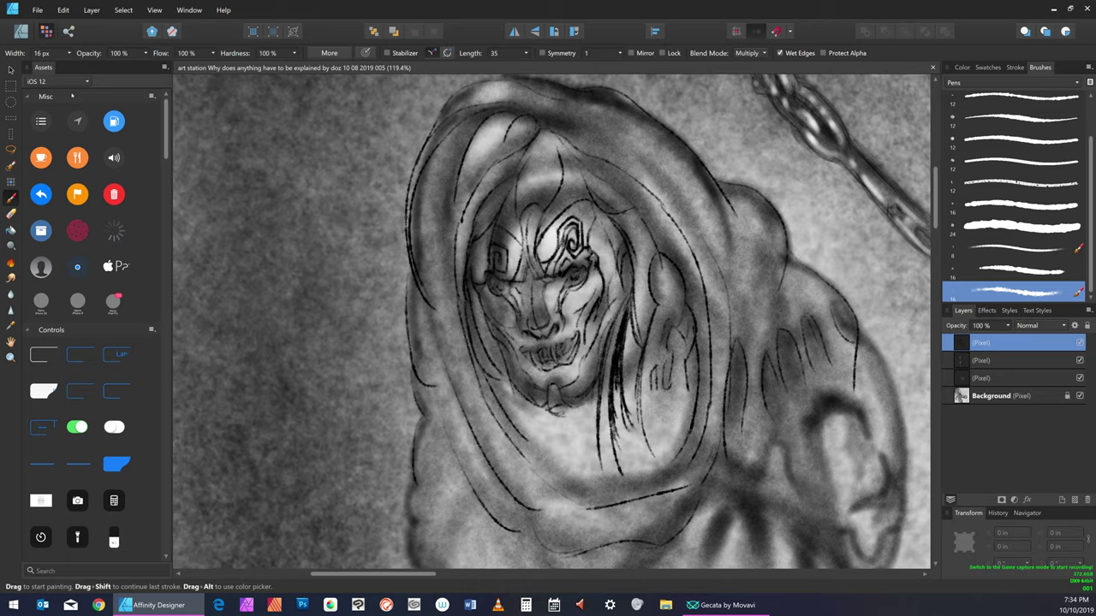
Add strokes along the nose bridge and long fold lines on the hood's right-hand and lower left-hand sides
{"action": "left_click_drag", "start_coordinate": [524, 289], "coordinate": [529, 317]}
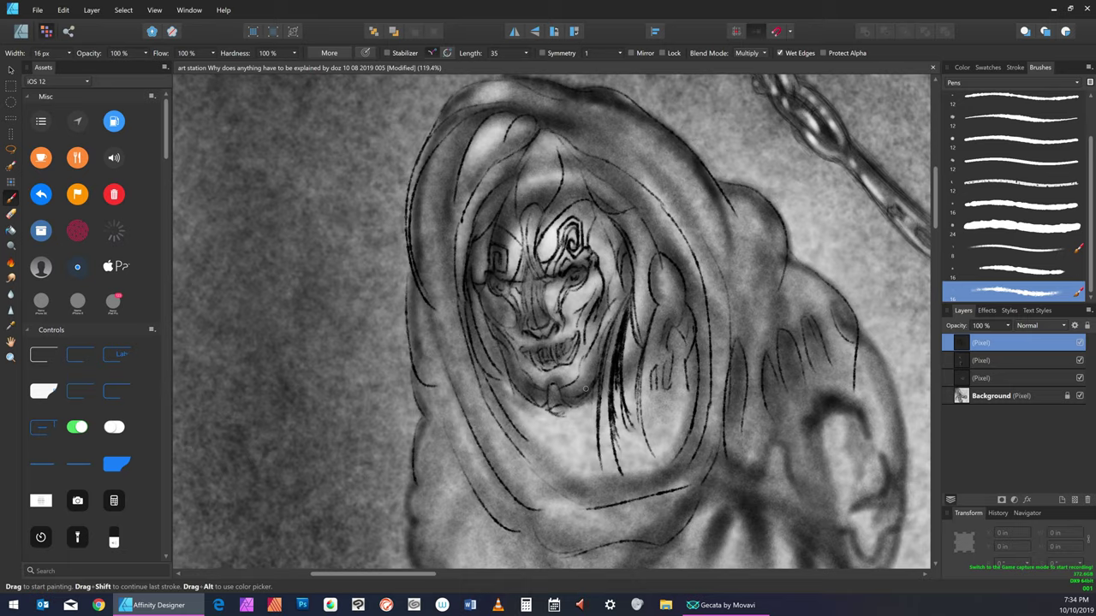
{"action": "mouse_move", "coordinate": [579, 125]}
{"action": "left_mouse_down"}
{"action": "mouse_move", "coordinate": [691, 201]}
{"action": "mouse_move", "coordinate": [740, 335]}
{"action": "left_mouse_up"}
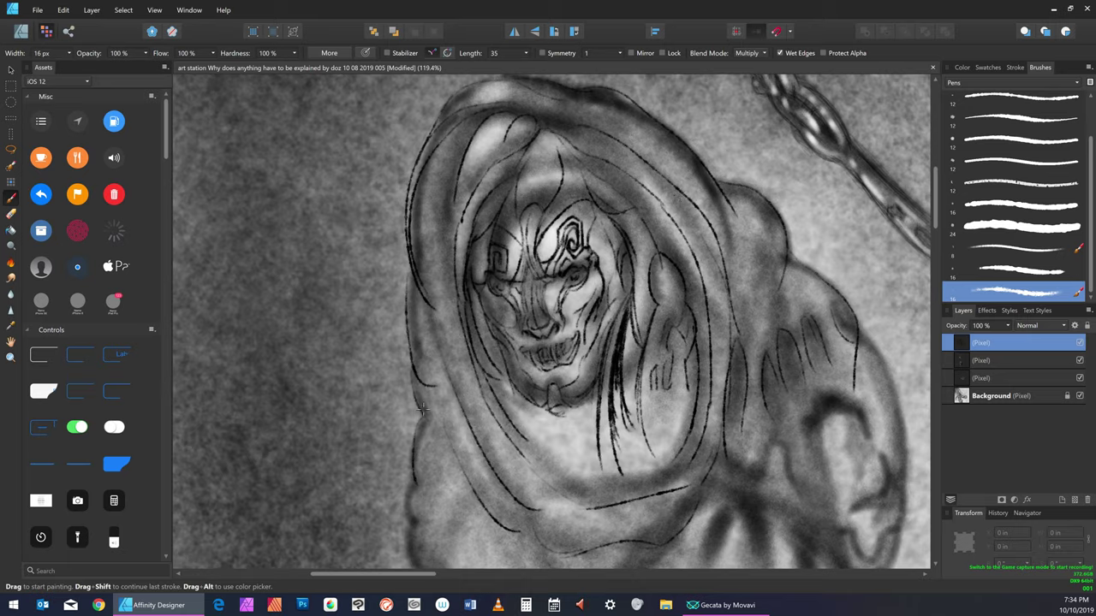
{"action": "left_click_drag", "start_coordinate": [422, 415], "coordinate": [473, 502]}
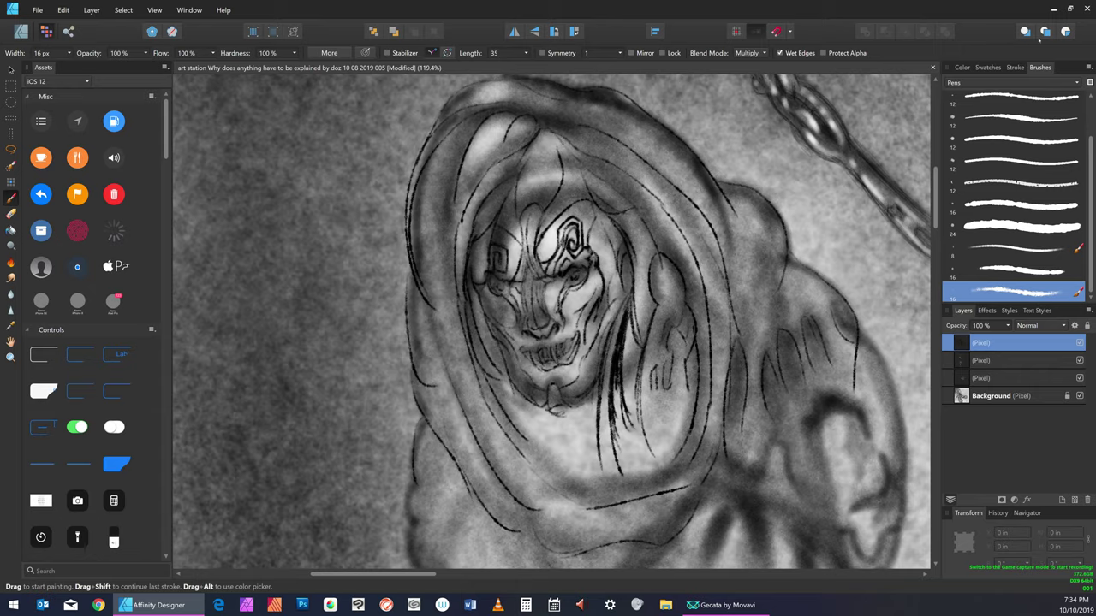
Switch to the soft 48 px Pencils and Charcoal brush and set opacity to 70%, flow to 36% and hardness to 55%
{"action": "left_click", "coordinate": [1075, 83]}
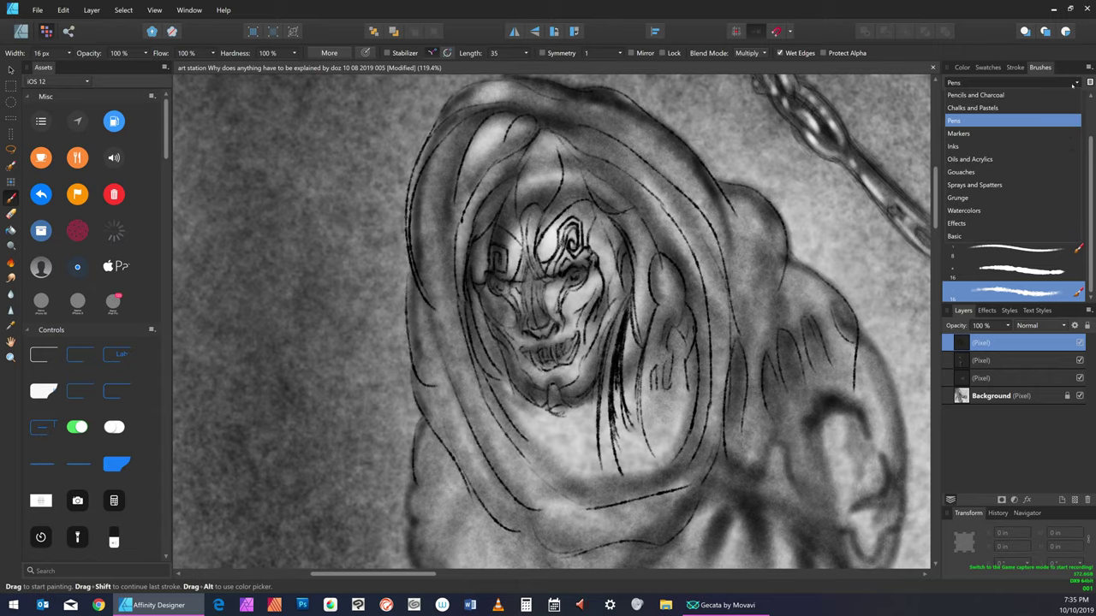
{"action": "left_click", "coordinate": [1005, 96]}
{"action": "scroll", "coordinate": [1089, 243], "scroll_direction": "down", "scroll_amount": 1}
{"action": "scroll", "coordinate": [1090, 243], "scroll_direction": "down", "scroll_amount": 2}
{"action": "left_click", "coordinate": [1042, 274]}
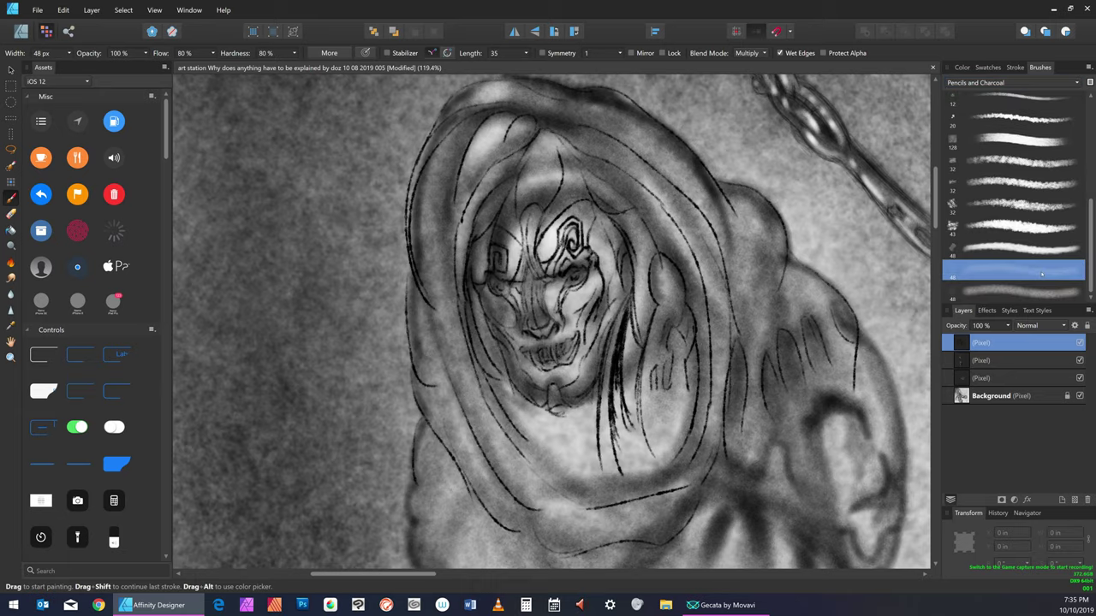
{"action": "left_click", "coordinate": [145, 53]}
{"action": "left_click_drag", "start_coordinate": [128, 65], "coordinate": [124, 66]}
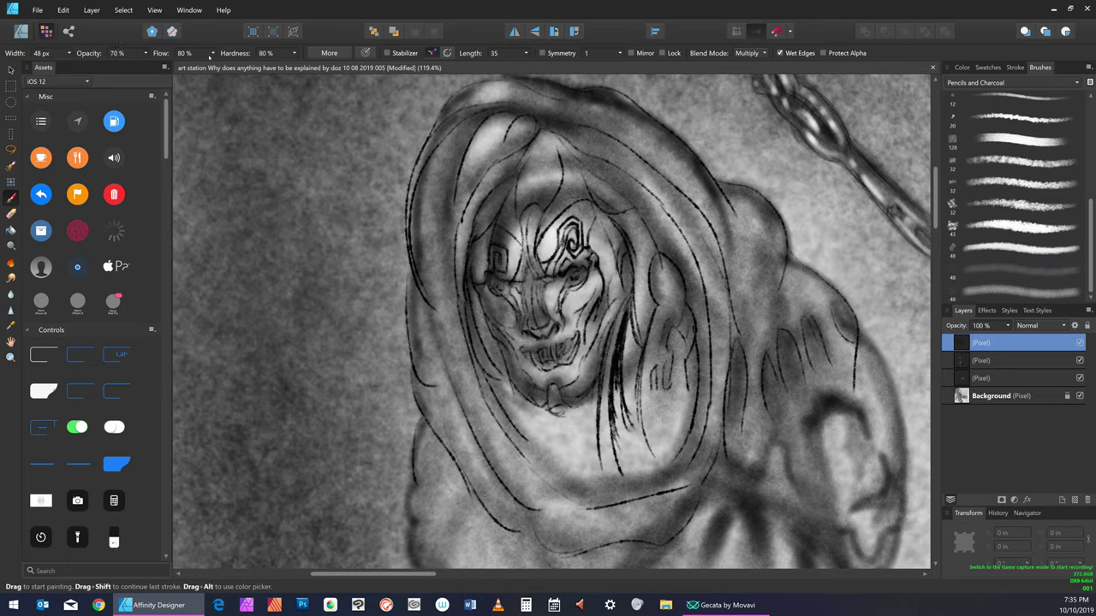
{"action": "left_click", "coordinate": [211, 54]}
{"action": "left_click", "coordinate": [180, 66]}
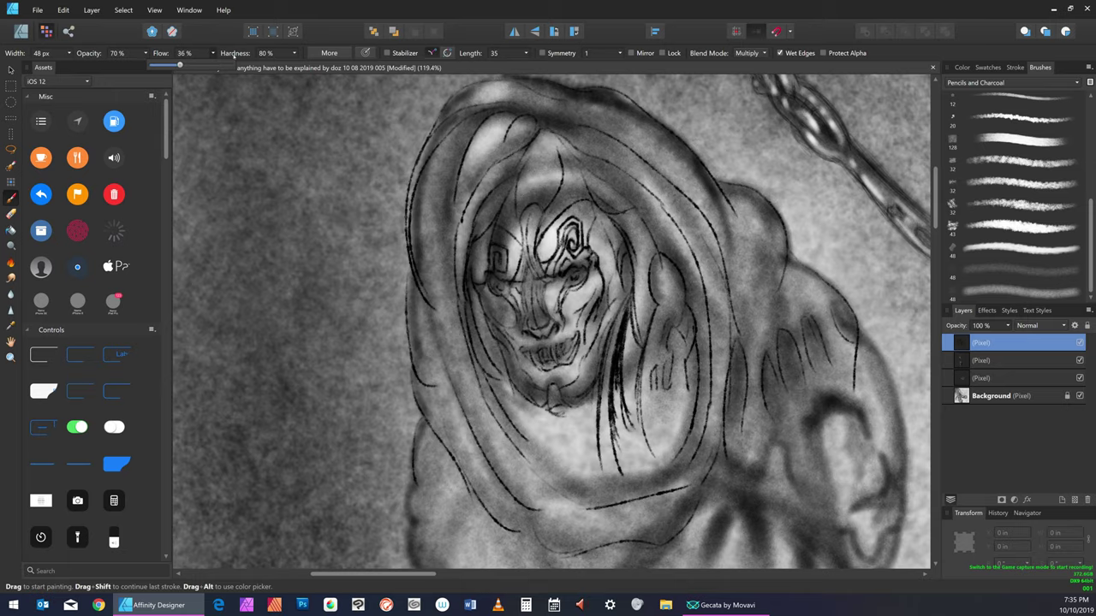
{"action": "left_click", "coordinate": [295, 54]}
{"action": "left_click_drag", "start_coordinate": [295, 66], "coordinate": [281, 67]}
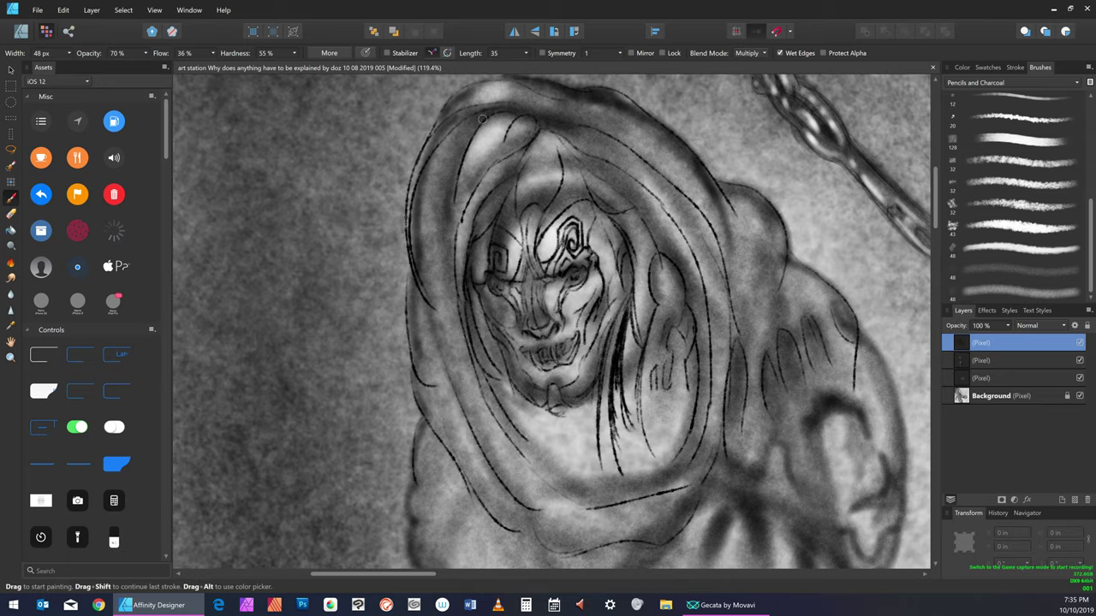
Shade the hood's upper left edge with overlapping soft charcoal strokes following the curved outline
{"action": "left_click_drag", "start_coordinate": [466, 123], "coordinate": [419, 200]}
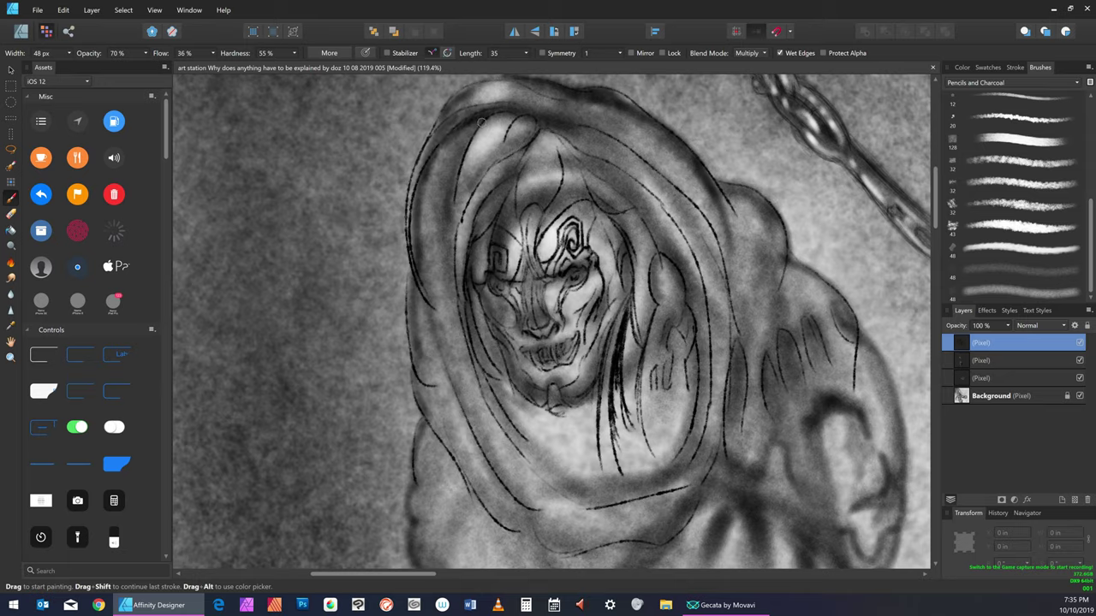
{"action": "left_click_drag", "start_coordinate": [460, 135], "coordinate": [413, 232]}
{"action": "mouse_move", "coordinate": [490, 114]}
{"action": "left_mouse_down"}
{"action": "mouse_move", "coordinate": [416, 240]}
{"action": "mouse_move", "coordinate": [426, 282]}
{"action": "left_mouse_up"}
{"action": "left_click_drag", "start_coordinate": [472, 122], "coordinate": [428, 306]}
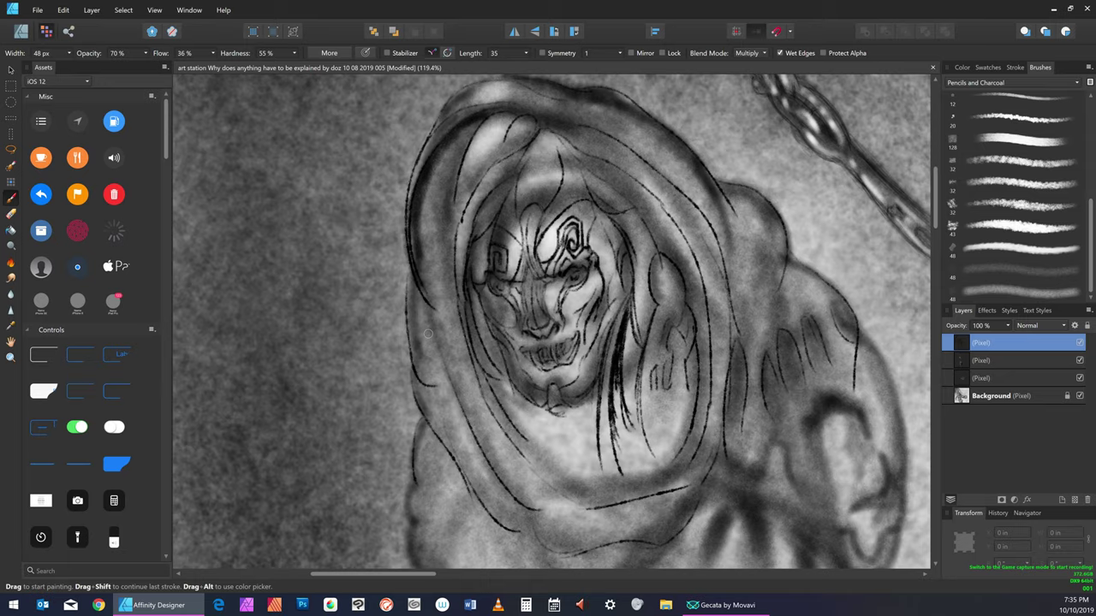
Reduce the brush opacity to 55% and hardness to 41%, and save the document
{"action": "left_click", "coordinate": [146, 53]}
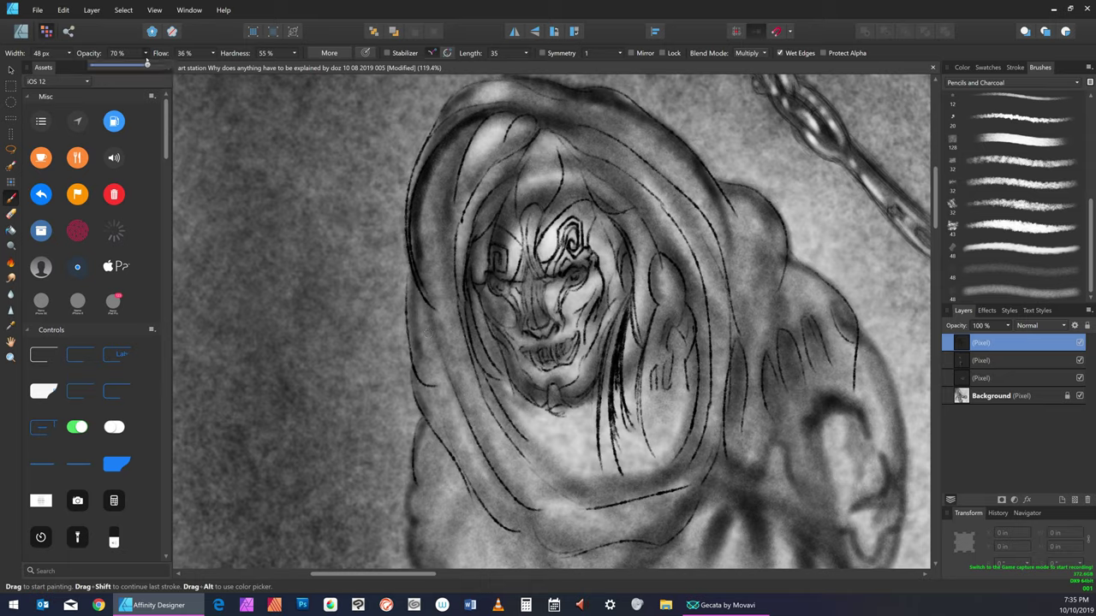
{"action": "left_click", "coordinate": [137, 65]}
{"action": "left_click", "coordinate": [293, 53]}
{"action": "left_click_drag", "start_coordinate": [296, 66], "coordinate": [285, 67]}
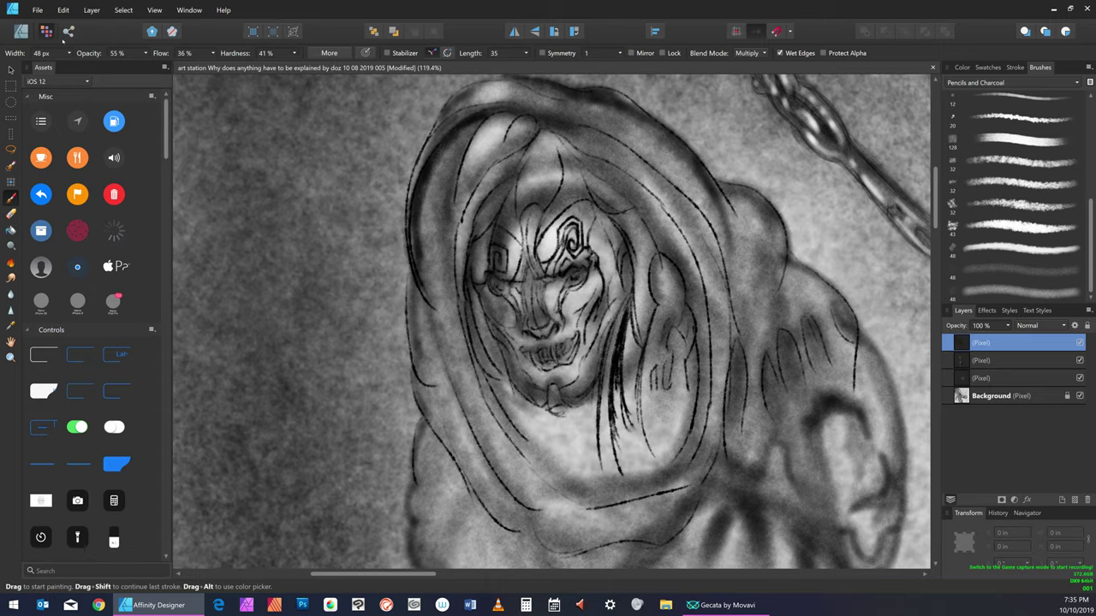
{"action": "left_click", "coordinate": [38, 10]}
{"action": "left_click", "coordinate": [72, 104]}
Add lighter soft shading inside the folds on the hood's upper left side
{"action": "mouse_move", "coordinate": [430, 196]}
{"action": "left_mouse_down"}
{"action": "mouse_move", "coordinate": [461, 138]}
{"action": "mouse_move", "coordinate": [428, 259]}
{"action": "left_mouse_up"}
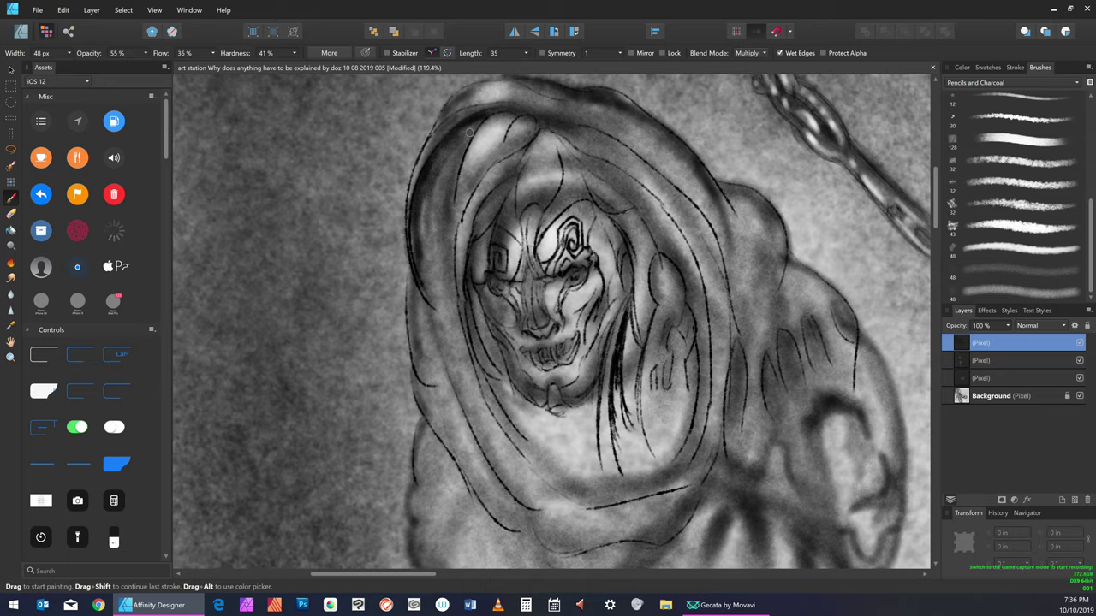
{"action": "left_click_drag", "start_coordinate": [438, 175], "coordinate": [476, 125]}
{"action": "mouse_move", "coordinate": [447, 161]}
{"action": "left_mouse_down"}
{"action": "mouse_move", "coordinate": [433, 238]}
{"action": "mouse_move", "coordinate": [438, 312]}
{"action": "left_mouse_up"}
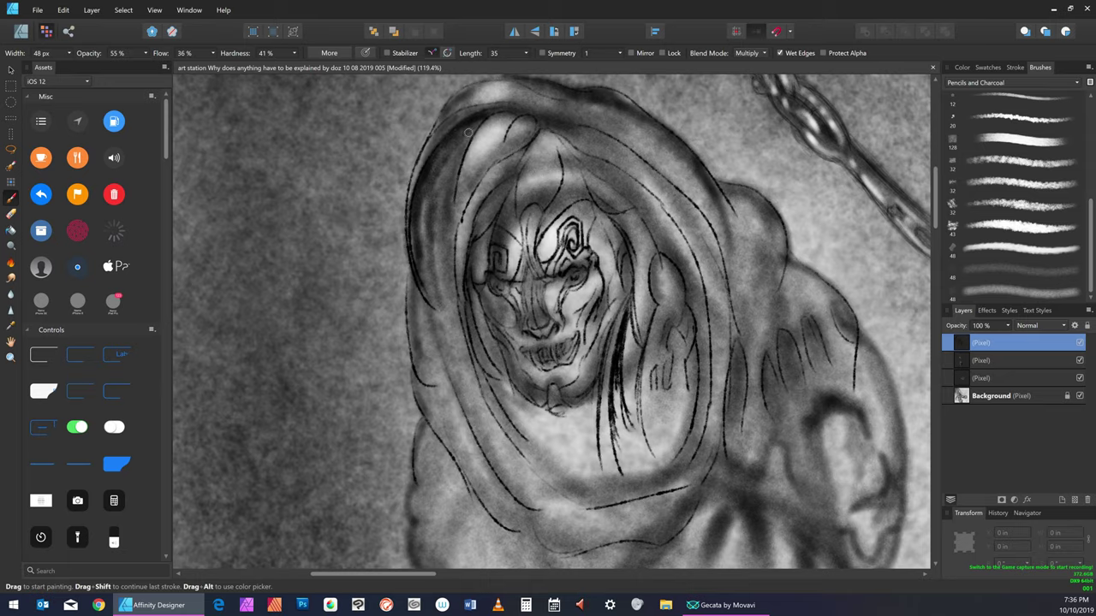
Enlarge the brush to 119.3 px and paint a broad shadow down the hood's upper left fold
{"action": "key", "text": "bracketright"}
{"action": "key", "text": "bracketright"}
{"action": "key", "text": "bracketright"}
{"action": "key", "text": "bracketright"}
{"action": "left_click_drag", "start_coordinate": [476, 122], "coordinate": [448, 265]}
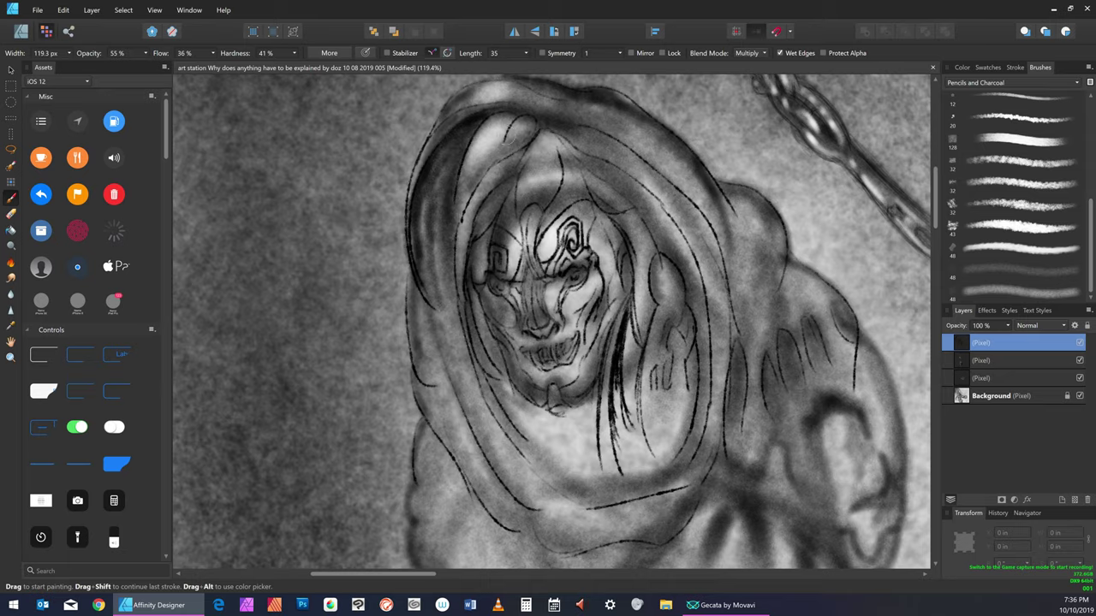
Shade the hood's left fold from its upper curve down to the lower left edge with soft charcoal, and save the document
{"action": "left_click_drag", "start_coordinate": [503, 134], "coordinate": [450, 267]}
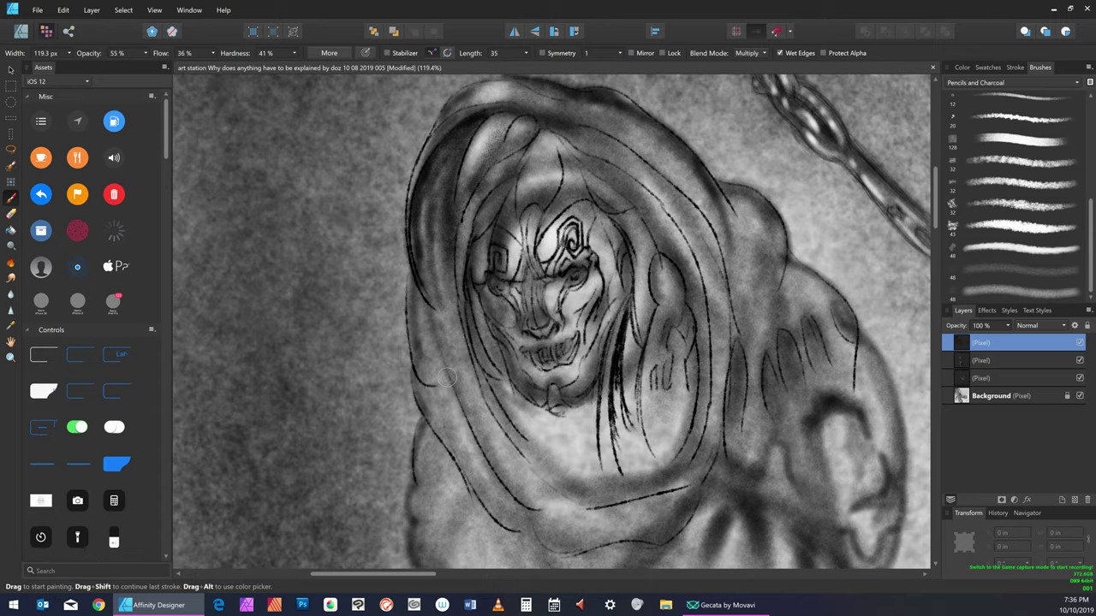
{"action": "left_click", "coordinate": [37, 10]}
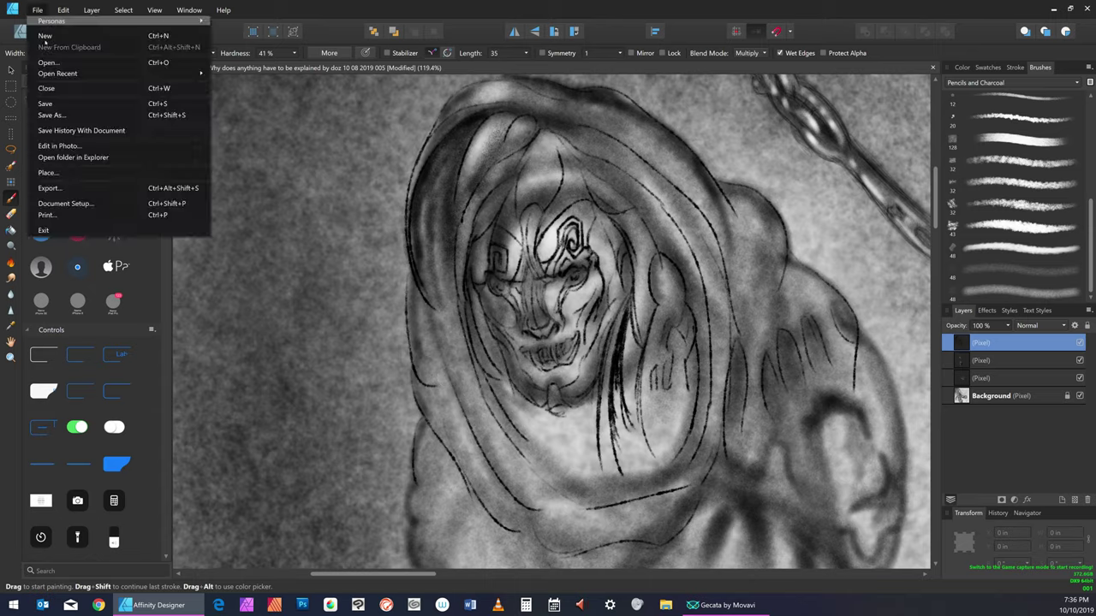
{"action": "left_click", "coordinate": [76, 97]}
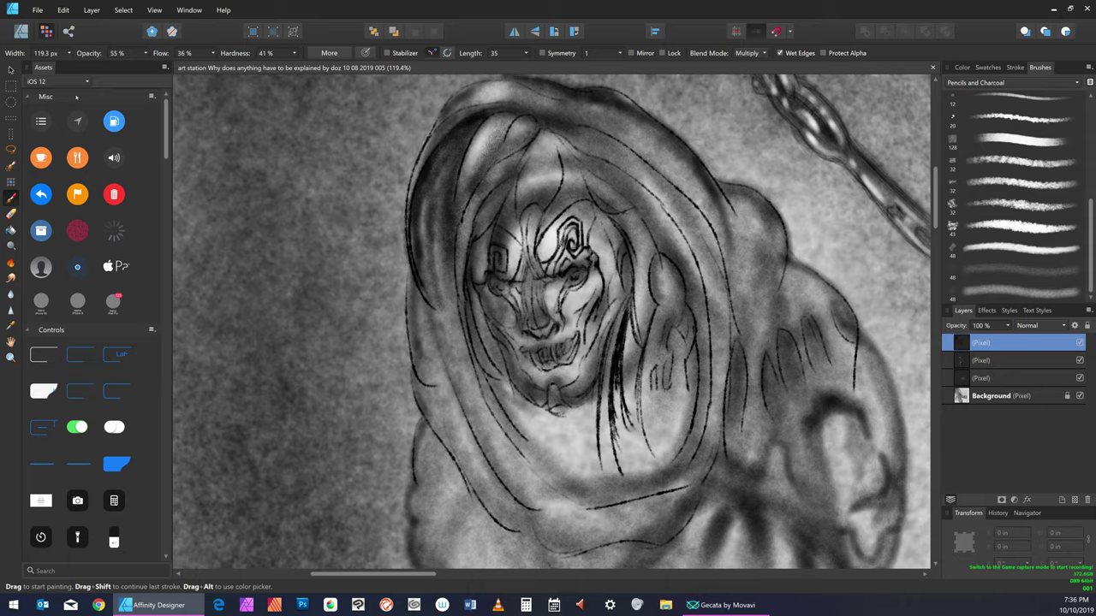
{"action": "mouse_move", "coordinate": [425, 306]}
{"action": "left_mouse_down"}
{"action": "mouse_move", "coordinate": [447, 413]}
{"action": "mouse_move", "coordinate": [535, 523]}
{"action": "left_mouse_up"}
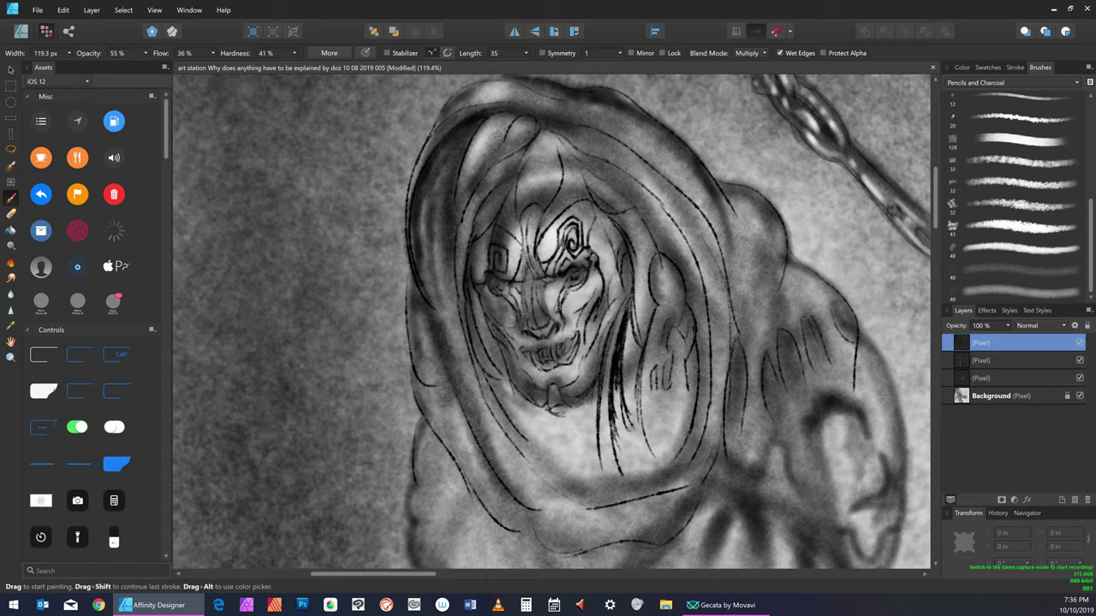
{"action": "left_click", "coordinate": [38, 9]}
{"action": "left_click", "coordinate": [70, 104]}
Deepen the shadow along the hood's upper left inner fold with long curved strokes, and save the document
{"action": "left_click_drag", "start_coordinate": [517, 111], "coordinate": [445, 173]}
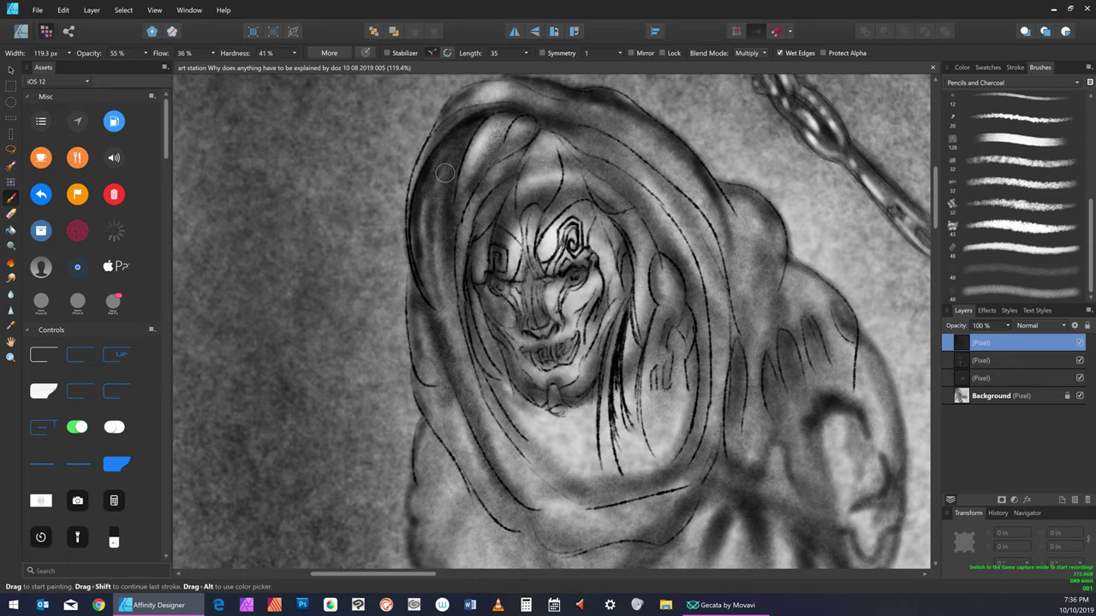
{"action": "left_click_drag", "start_coordinate": [494, 115], "coordinate": [446, 219]}
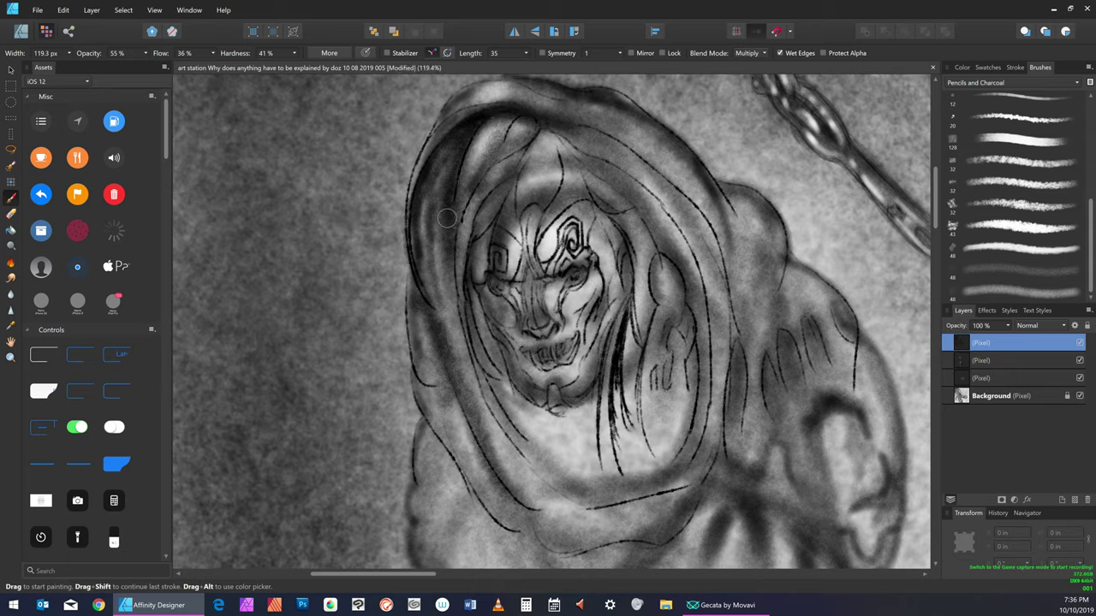
{"action": "mouse_move", "coordinate": [484, 120]}
{"action": "left_mouse_down"}
{"action": "mouse_move", "coordinate": [454, 257]}
{"action": "mouse_move", "coordinate": [462, 322]}
{"action": "left_mouse_up"}
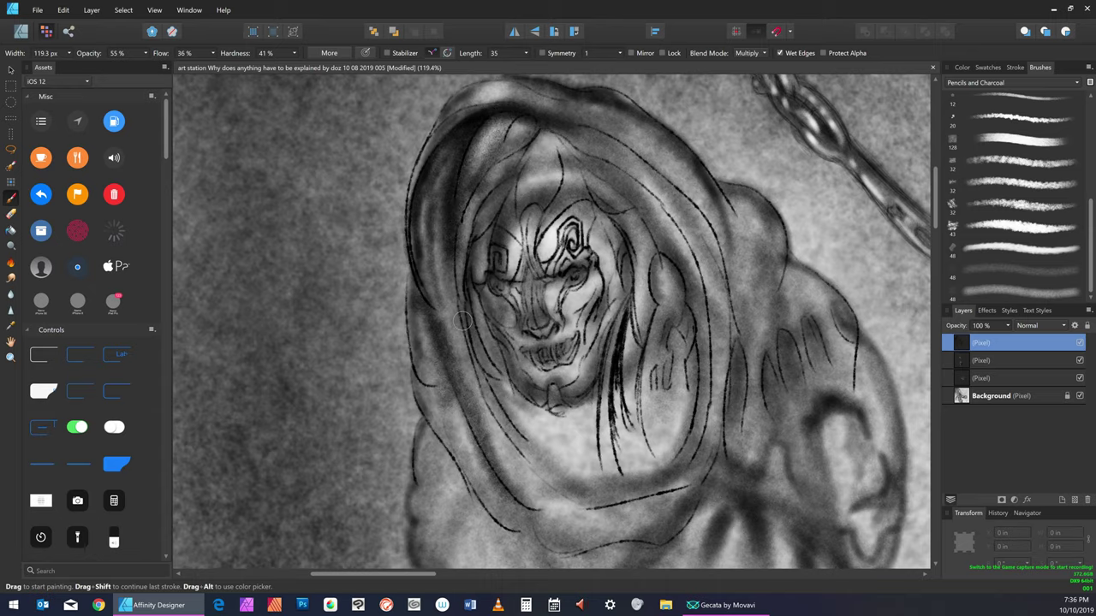
{"action": "left_click", "coordinate": [37, 10]}
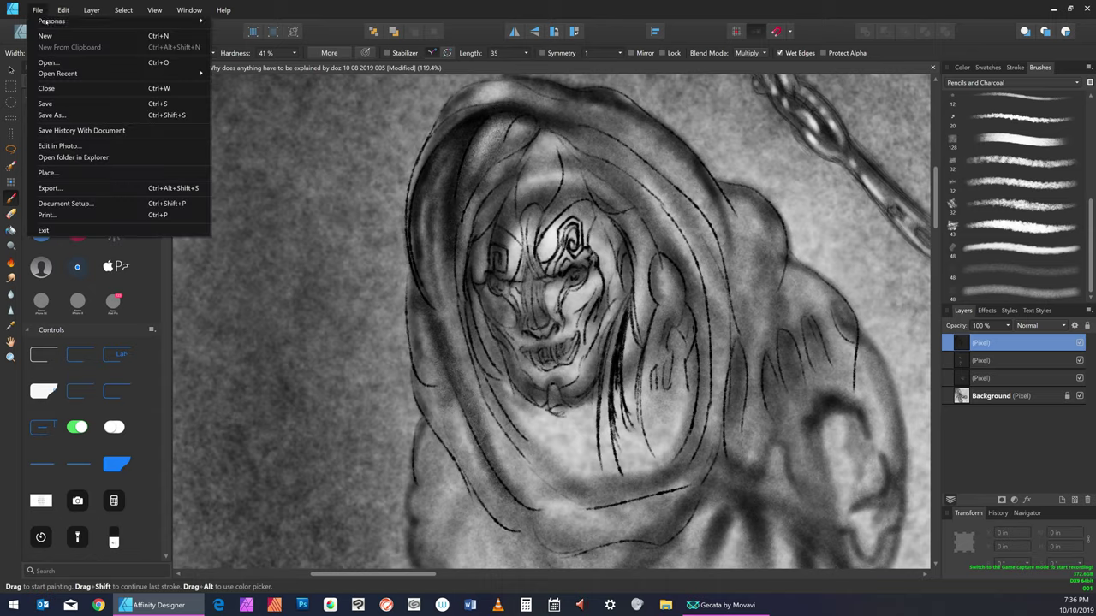
{"action": "left_click", "coordinate": [86, 105]}
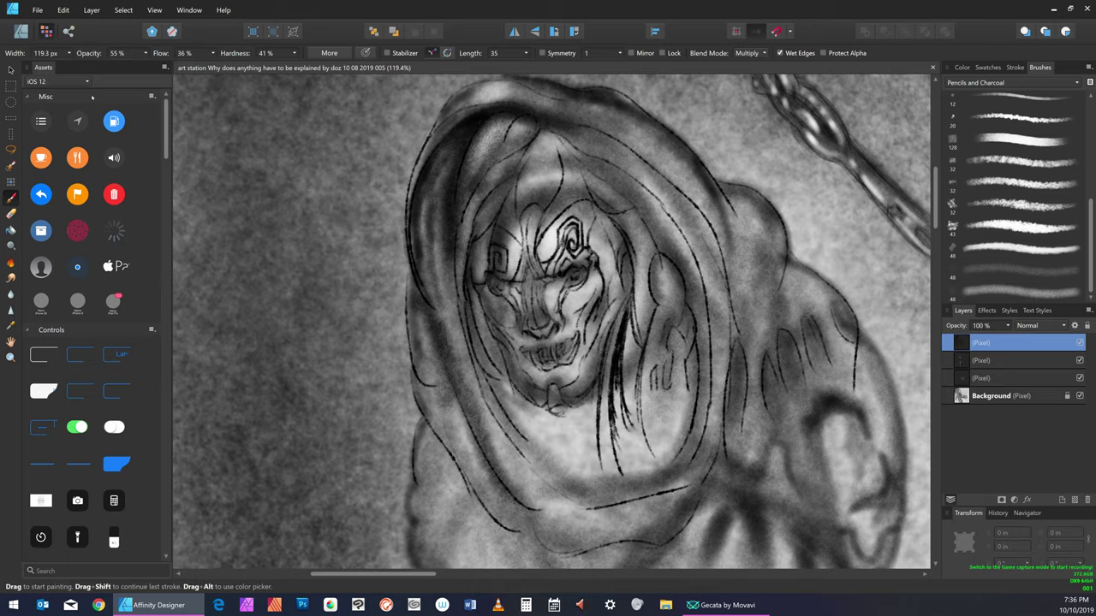
Darken the hood's lower left folds and outer edge with overlapping soft strokes, and save the document
{"action": "left_click_drag", "start_coordinate": [419, 291], "coordinate": [451, 408]}
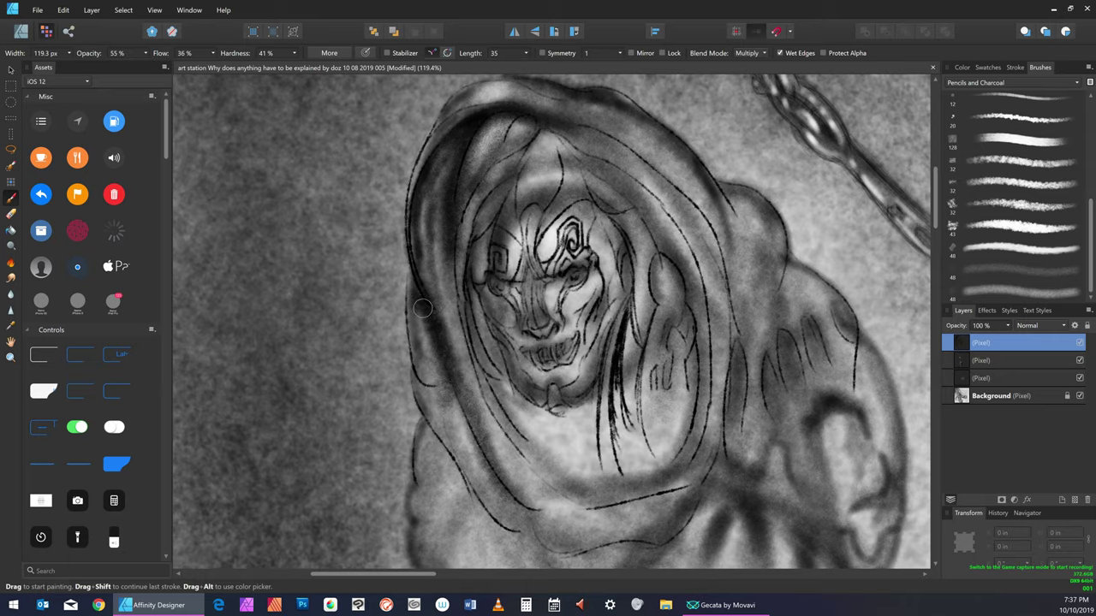
{"action": "left_click_drag", "start_coordinate": [412, 264], "coordinate": [415, 293]}
{"action": "left_click_drag", "start_coordinate": [438, 345], "coordinate": [588, 511]}
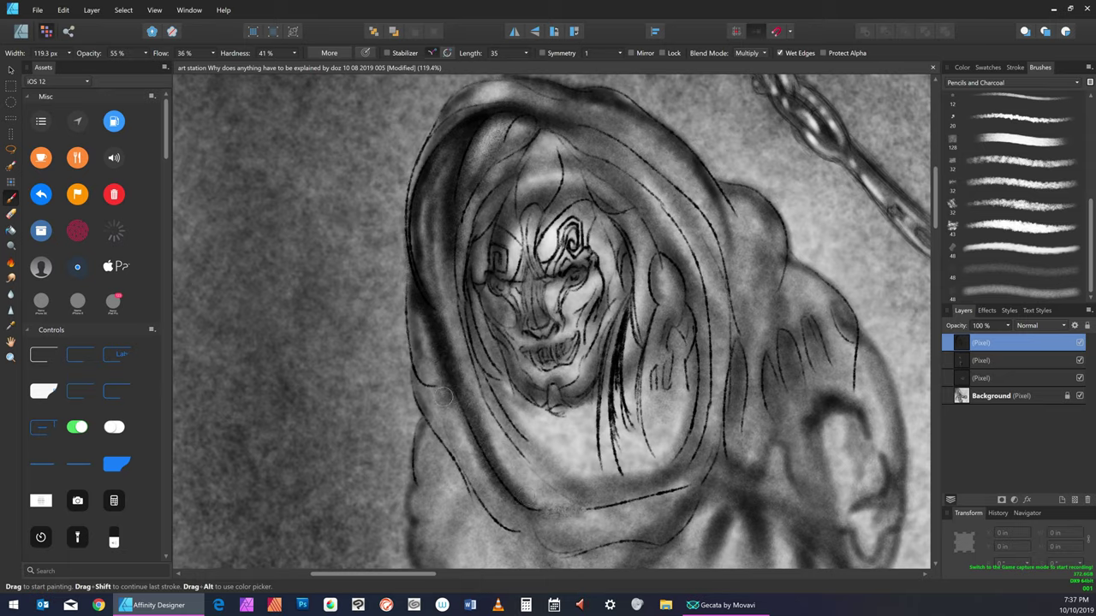
{"action": "mouse_move", "coordinate": [425, 388]}
{"action": "left_mouse_down"}
{"action": "mouse_move", "coordinate": [469, 484]}
{"action": "mouse_move", "coordinate": [465, 454]}
{"action": "left_mouse_up"}
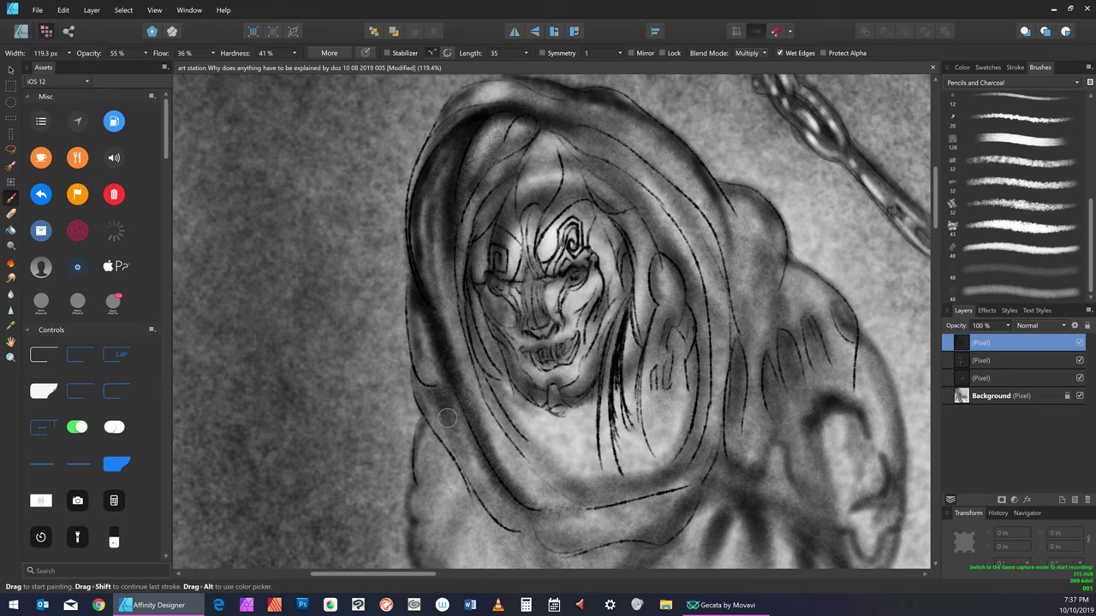
{"action": "left_click_drag", "start_coordinate": [420, 364], "coordinate": [454, 430]}
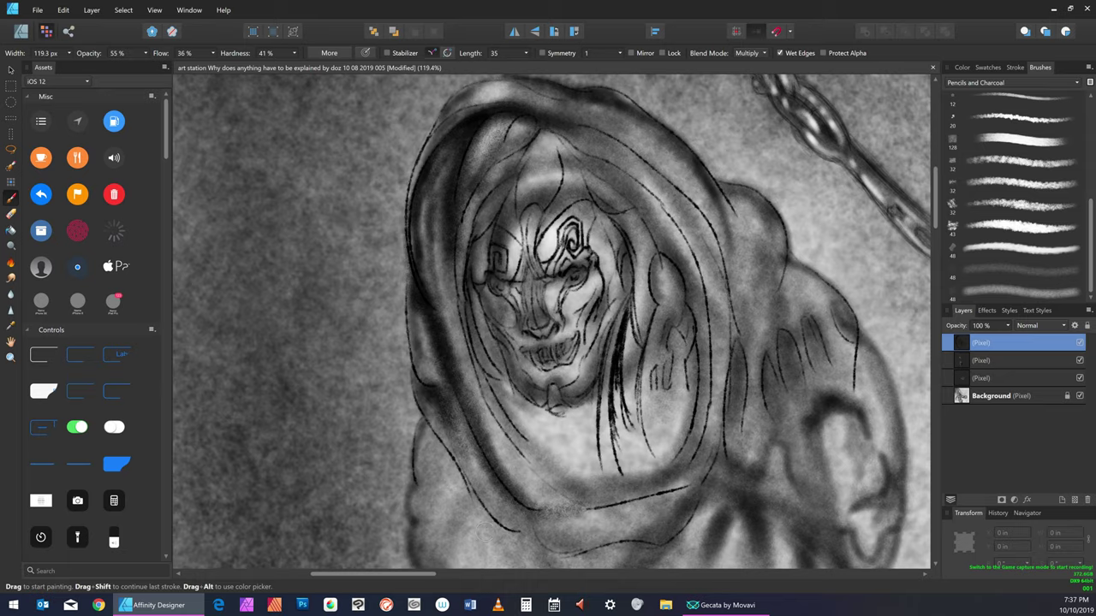
{"action": "left_click", "coordinate": [38, 9]}
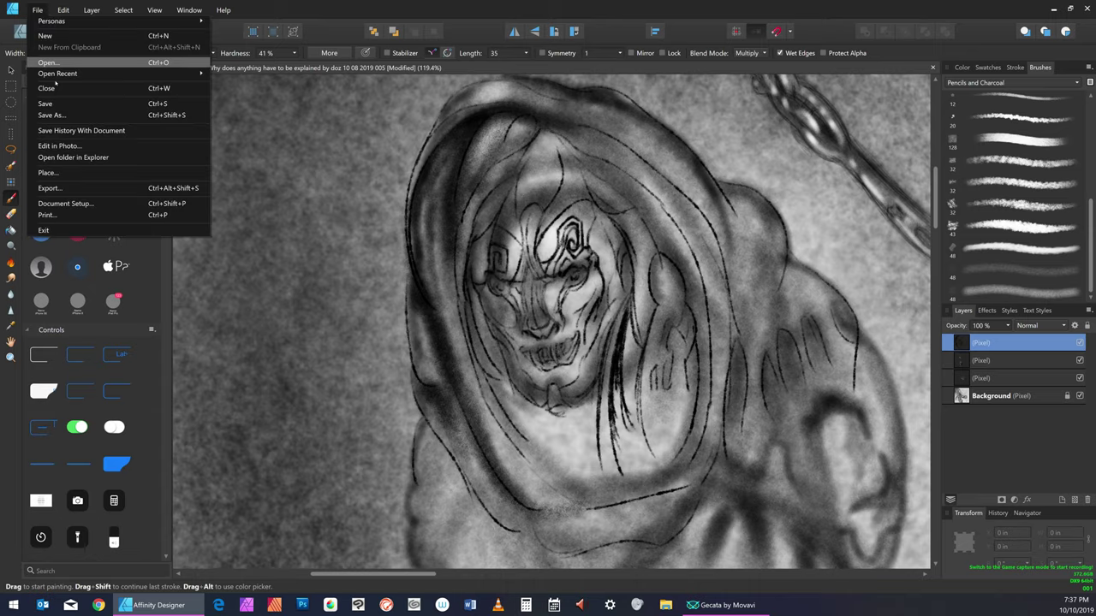
{"action": "left_click", "coordinate": [67, 104]}
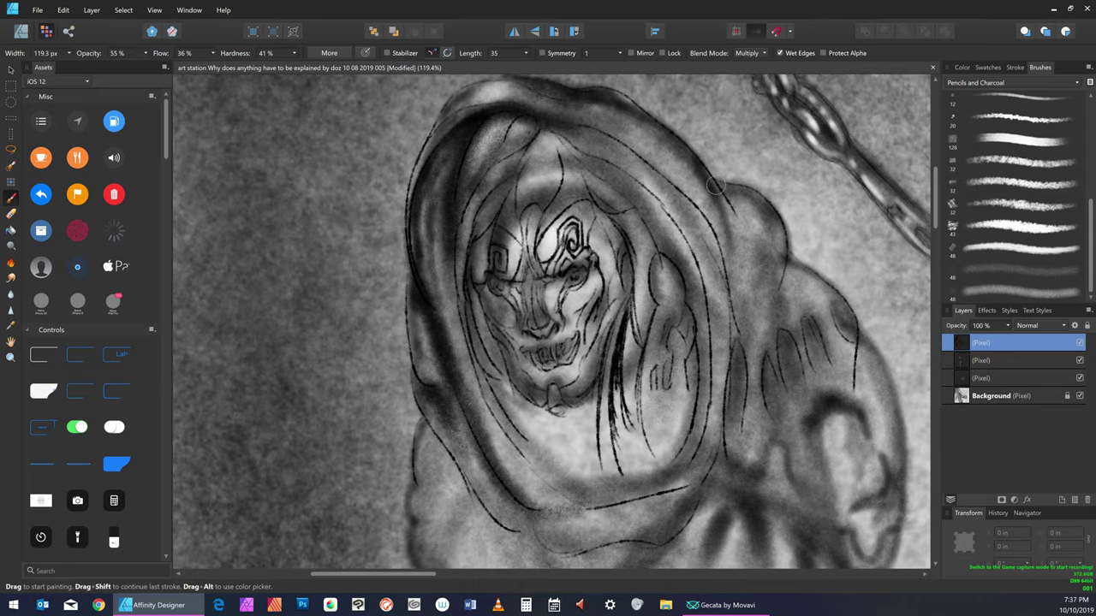
Shade the cloak's shoulder folds where they meet the hood's right outer edge
{"action": "left_click_drag", "start_coordinate": [719, 184], "coordinate": [734, 245]}
{"action": "left_click_drag", "start_coordinate": [732, 207], "coordinate": [740, 289]}
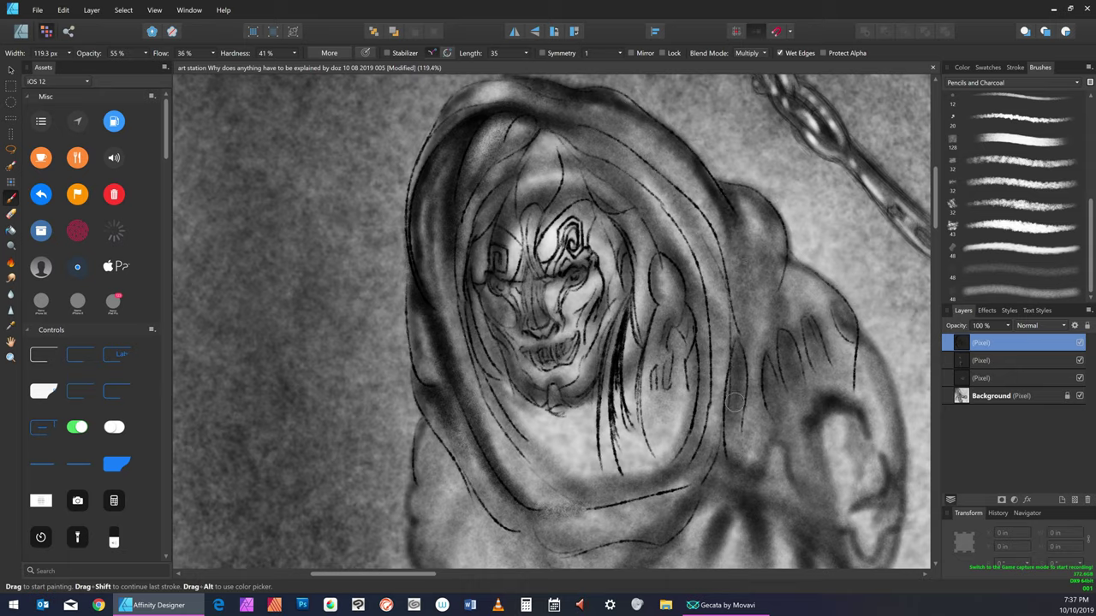
{"action": "mouse_move", "coordinate": [782, 322]}
{"action": "left_mouse_down"}
{"action": "mouse_move", "coordinate": [786, 269]}
{"action": "mouse_move", "coordinate": [787, 358]}
{"action": "left_mouse_up"}
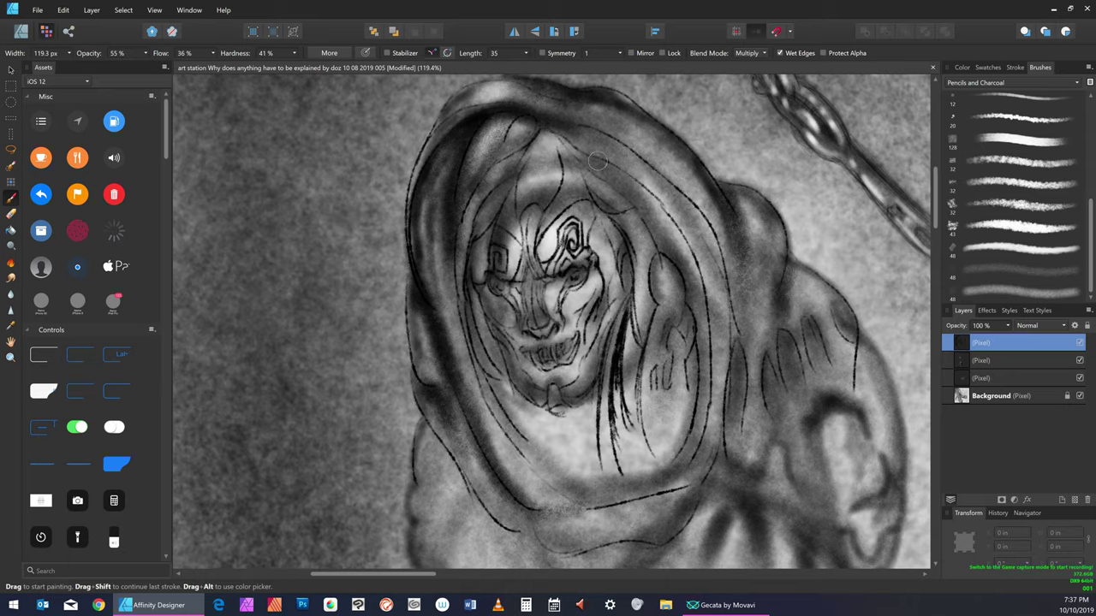
Paint a soft shadow along the hood's inner right fold, curving around to the base of the opening
{"action": "mouse_move", "coordinate": [586, 162]}
{"action": "left_mouse_down"}
{"action": "mouse_move", "coordinate": [642, 196]}
{"action": "mouse_move", "coordinate": [713, 334]}
{"action": "left_mouse_up"}
{"action": "left_click_drag", "start_coordinate": [692, 269], "coordinate": [704, 413]}
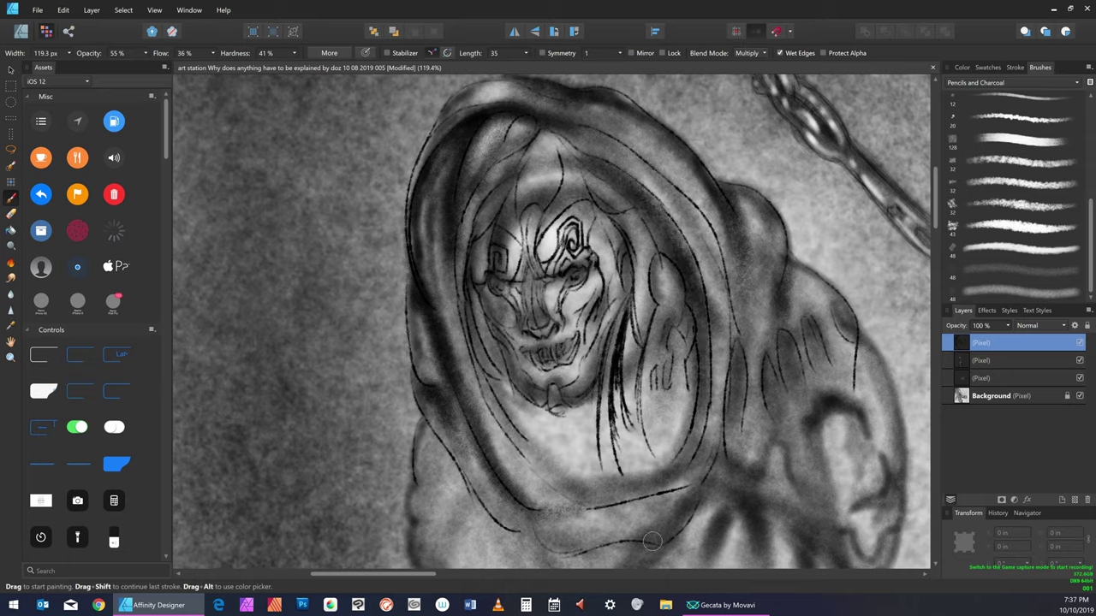
{"action": "left_click_drag", "start_coordinate": [699, 364], "coordinate": [666, 494]}
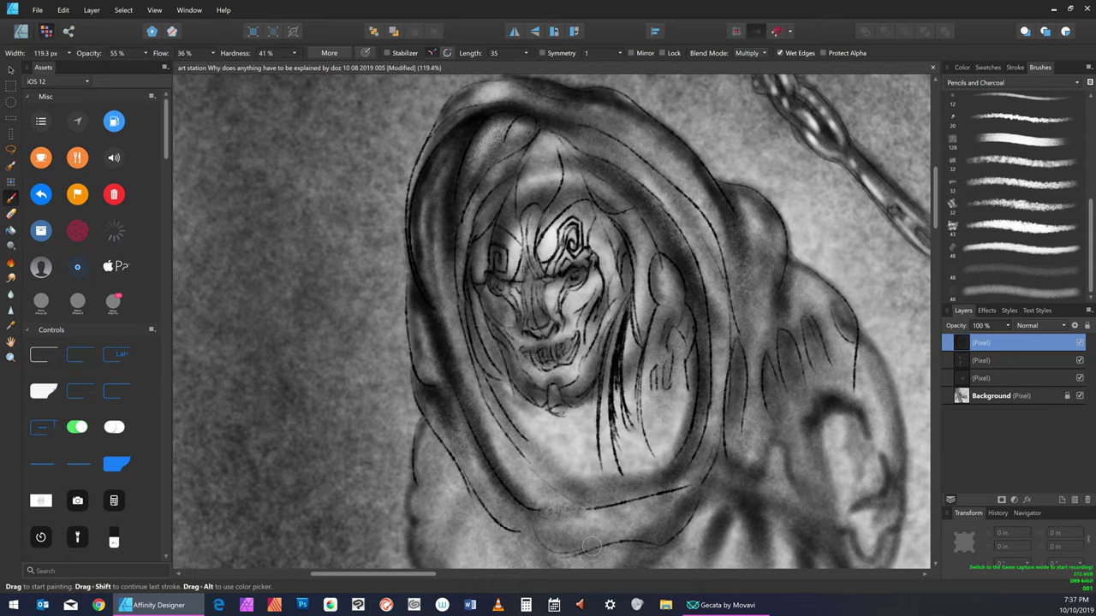
{"action": "mouse_move", "coordinate": [687, 451]}
{"action": "left_mouse_down"}
{"action": "mouse_move", "coordinate": [640, 490]}
{"action": "mouse_move", "coordinate": [605, 501]}
{"action": "left_mouse_up"}
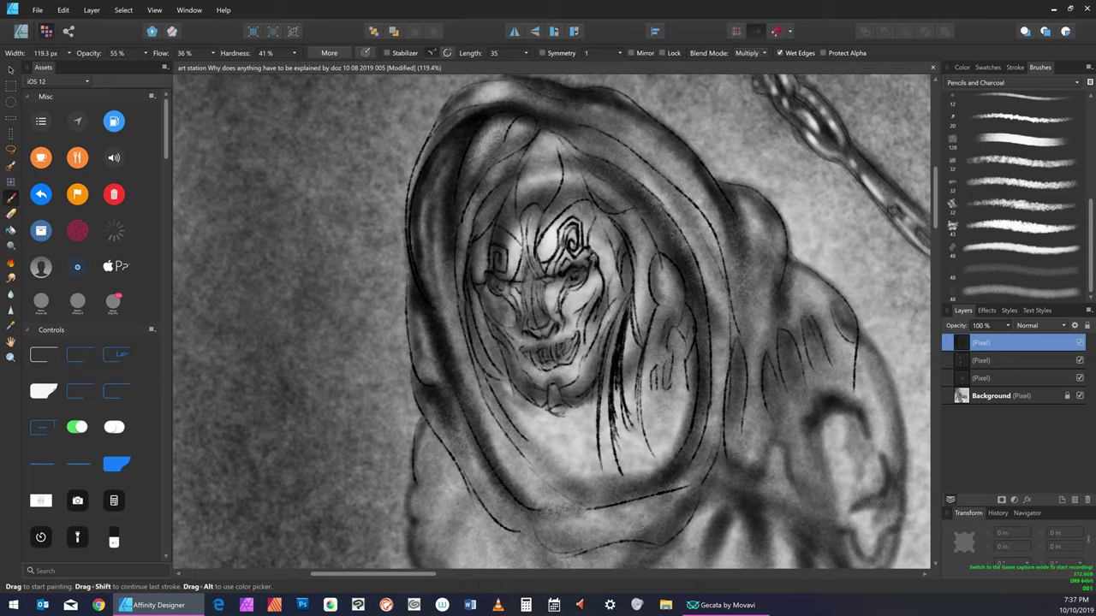
Shade the hood's outer right fold from the upper curve down to the neck with long strokes, and save the document
{"action": "left_click_drag", "start_coordinate": [617, 140], "coordinate": [695, 225]}
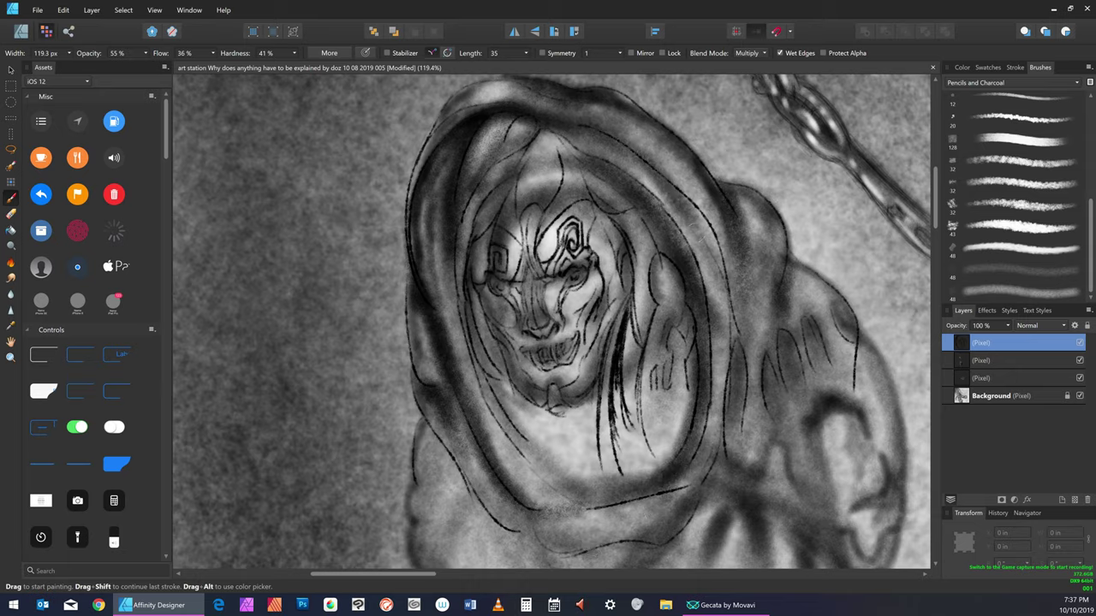
{"action": "left_click_drag", "start_coordinate": [630, 149], "coordinate": [743, 338]}
{"action": "left_click_drag", "start_coordinate": [691, 214], "coordinate": [741, 363]}
{"action": "left_click_drag", "start_coordinate": [722, 303], "coordinate": [716, 383]}
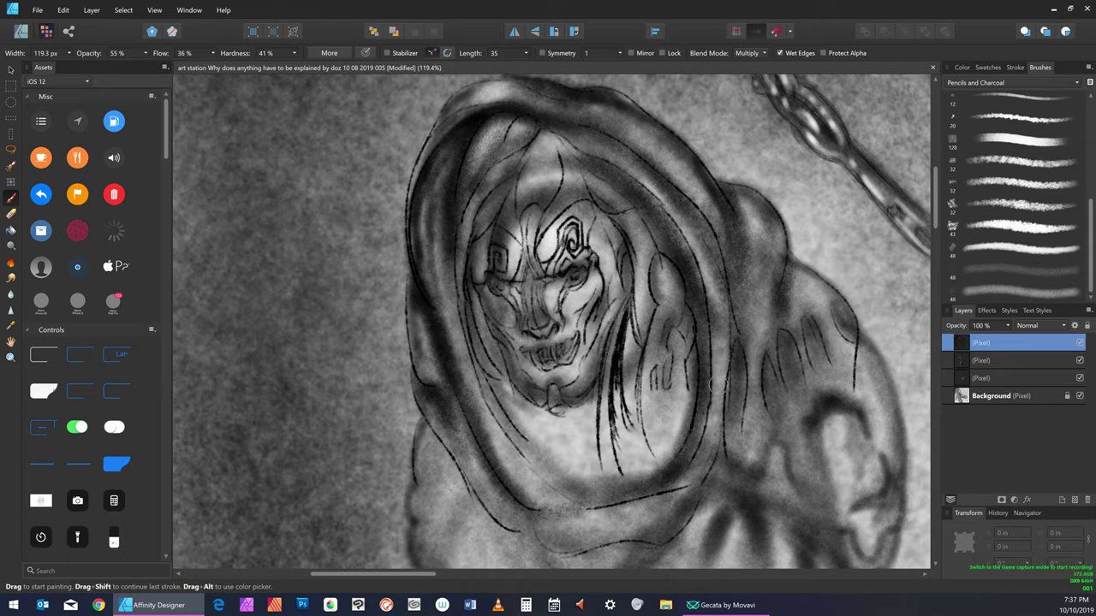
{"action": "mouse_move", "coordinate": [719, 262]}
{"action": "left_mouse_down"}
{"action": "mouse_move", "coordinate": [726, 348]}
{"action": "mouse_move", "coordinate": [713, 438]}
{"action": "left_mouse_up"}
{"action": "left_click_drag", "start_coordinate": [727, 331], "coordinate": [713, 464]}
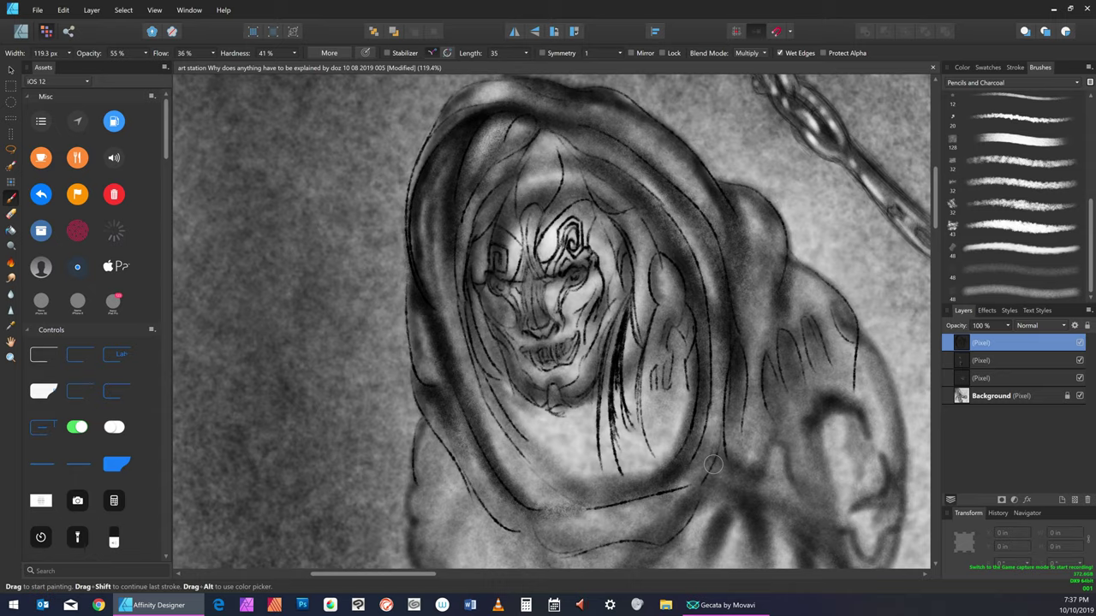
{"action": "left_click", "coordinate": [37, 9]}
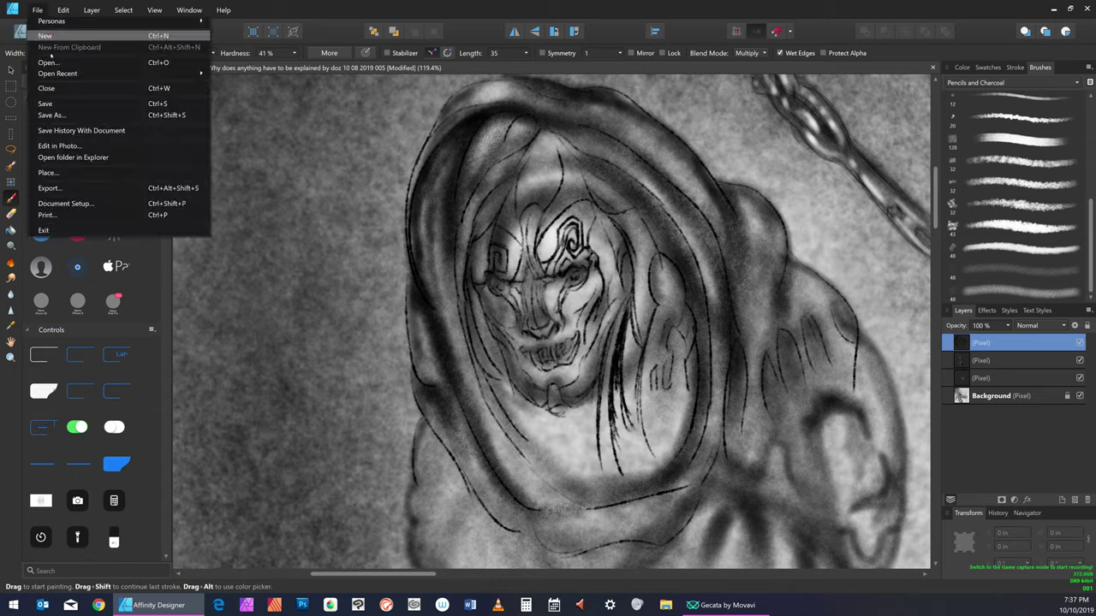
{"action": "left_click", "coordinate": [69, 105]}
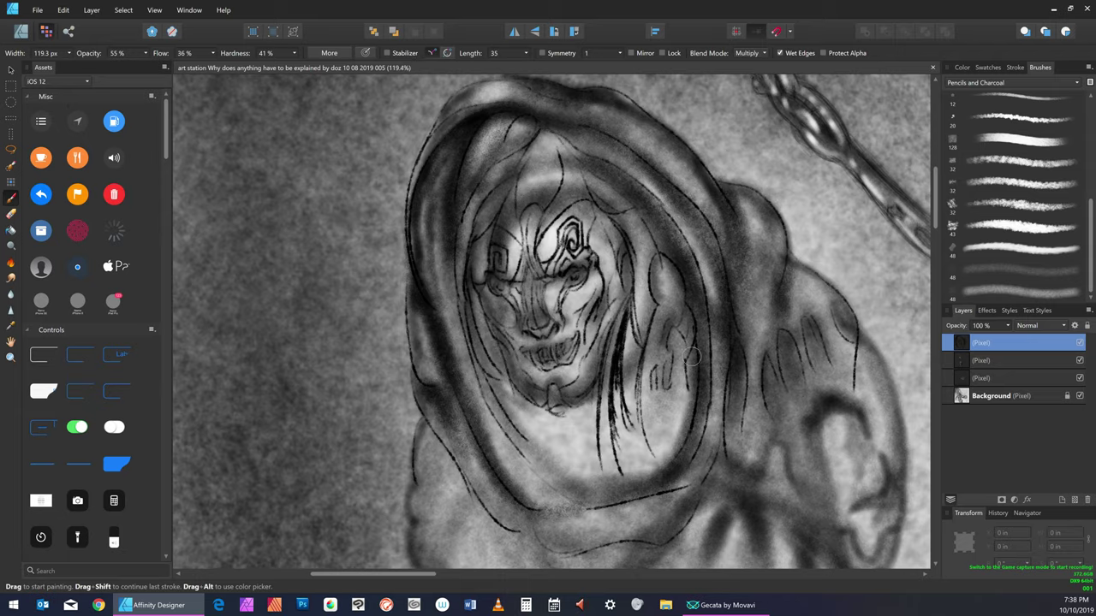
Shade the lower right inner edge of the hood opening, reducing the brush to 46.6 px for the repeated darker strokes
{"action": "left_click_drag", "start_coordinate": [690, 368], "coordinate": [684, 418]}
{"action": "left_click_drag", "start_coordinate": [695, 360], "coordinate": [695, 366]}
{"action": "key", "text": "bracketleft"}
{"action": "key", "text": "bracketleft"}
{"action": "key", "text": "bracketleft"}
{"action": "key", "text": "bracketleft"}
{"action": "key", "text": "bracketleft"}
{"action": "key", "text": "bracketleft"}
{"action": "key", "text": "bracketleft"}
{"action": "key", "text": "bracketleft"}
{"action": "key", "text": "bracketleft"}
{"action": "key", "text": "bracketleft"}
{"action": "key", "text": "bracketleft"}
{"action": "key", "text": "bracketleft"}
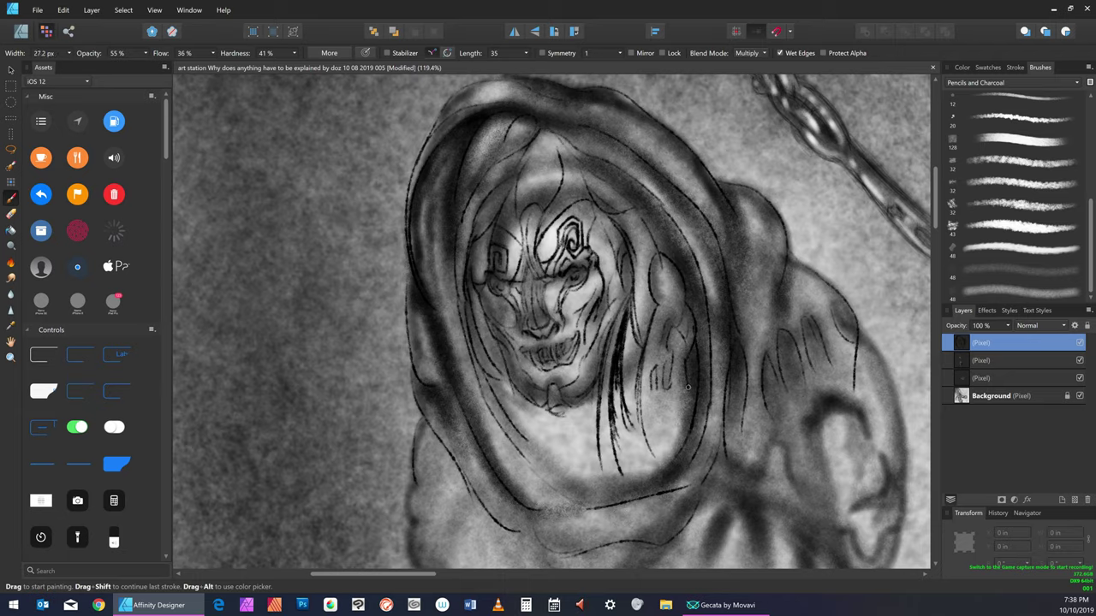
{"action": "left_click_drag", "start_coordinate": [687, 390], "coordinate": [669, 445]}
{"action": "key", "text": "bracketleft"}
{"action": "key", "text": "bracketleft"}
{"action": "left_click_drag", "start_coordinate": [688, 401], "coordinate": [670, 446]}
{"action": "left_click_drag", "start_coordinate": [687, 402], "coordinate": [669, 446]}
{"action": "left_click_drag", "start_coordinate": [687, 384], "coordinate": [669, 448]}
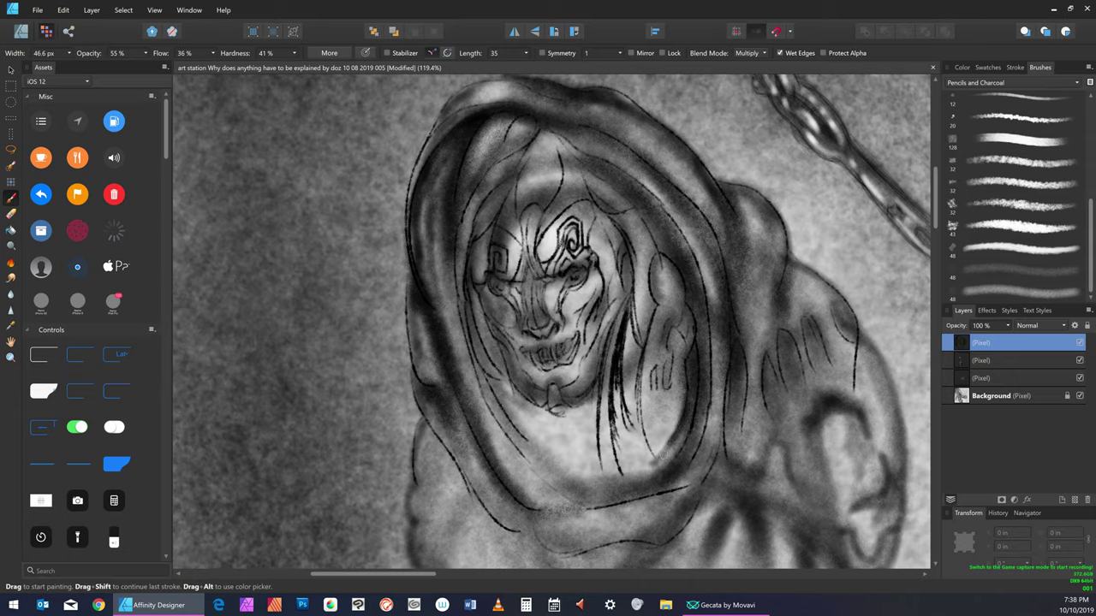
{"action": "left_click_drag", "start_coordinate": [689, 408], "coordinate": [664, 453]}
{"action": "left_click_drag", "start_coordinate": [688, 384], "coordinate": [664, 452]}
Enlarge the brush to 60.4 px and deepen the shadow along the hood opening's lower right inner edge
{"action": "key", "text": "bracketright"}
{"action": "key", "text": "bracketright"}
{"action": "key", "text": "bracketright"}
{"action": "key", "text": "bracketright"}
{"action": "key", "text": "bracketleft"}
{"action": "key", "text": "bracketleft"}
{"action": "left_click_drag", "start_coordinate": [657, 467], "coordinate": [684, 434]}
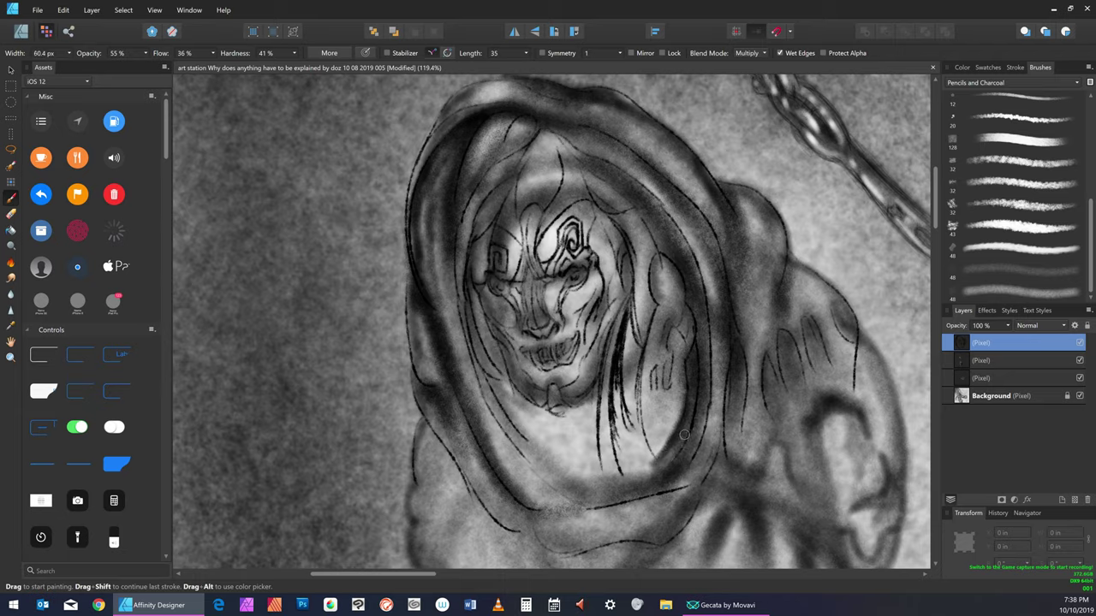
{"action": "mouse_move", "coordinate": [660, 477]}
{"action": "left_mouse_down"}
{"action": "mouse_move", "coordinate": [691, 389]}
{"action": "mouse_move", "coordinate": [698, 397]}
{"action": "mouse_move", "coordinate": [656, 473]}
{"action": "mouse_move", "coordinate": [673, 453]}
{"action": "mouse_move", "coordinate": [695, 351]}
{"action": "left_mouse_up"}
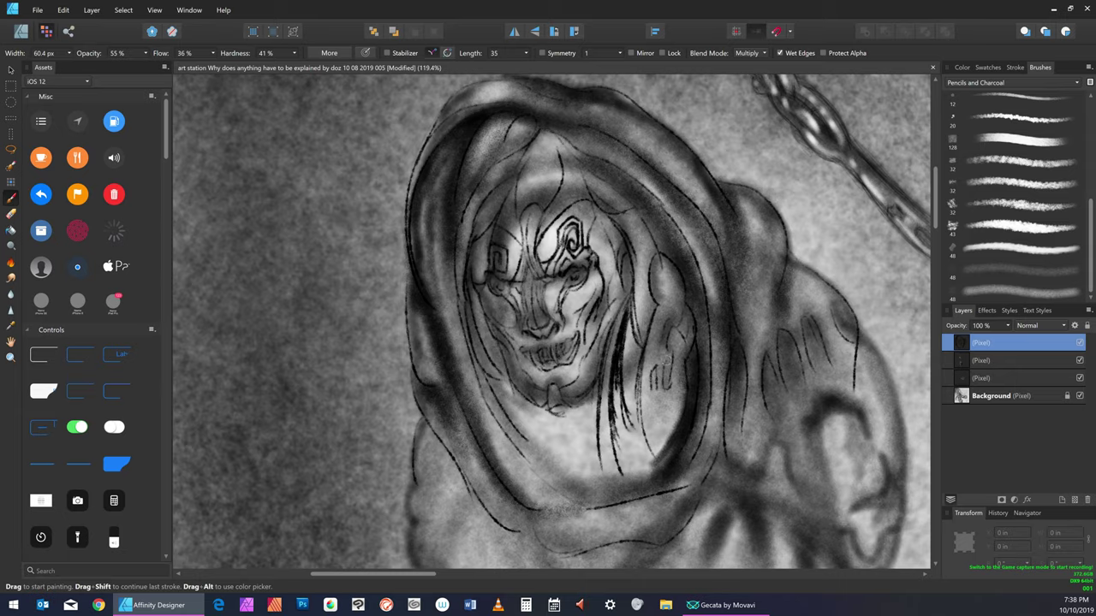
Darken the small marks beside the hair and shade the edge of the light area next to the hanging strands
{"action": "left_click_drag", "start_coordinate": [667, 386], "coordinate": [667, 371]}
{"action": "left_click_drag", "start_coordinate": [655, 374], "coordinate": [652, 370]}
{"action": "mouse_move", "coordinate": [632, 432]}
{"action": "left_mouse_down"}
{"action": "mouse_move", "coordinate": [641, 355]}
{"action": "mouse_move", "coordinate": [652, 467]}
{"action": "left_mouse_up"}
{"action": "mouse_move", "coordinate": [639, 369]}
{"action": "left_mouse_down"}
{"action": "mouse_move", "coordinate": [654, 467]}
{"action": "mouse_move", "coordinate": [644, 373]}
{"action": "left_mouse_up"}
{"action": "mouse_move", "coordinate": [638, 432]}
{"action": "left_mouse_down"}
{"action": "mouse_move", "coordinate": [628, 371]}
{"action": "mouse_move", "coordinate": [647, 460]}
{"action": "mouse_move", "coordinate": [631, 436]}
{"action": "mouse_move", "coordinate": [653, 477]}
{"action": "mouse_move", "coordinate": [626, 430]}
{"action": "left_mouse_up"}
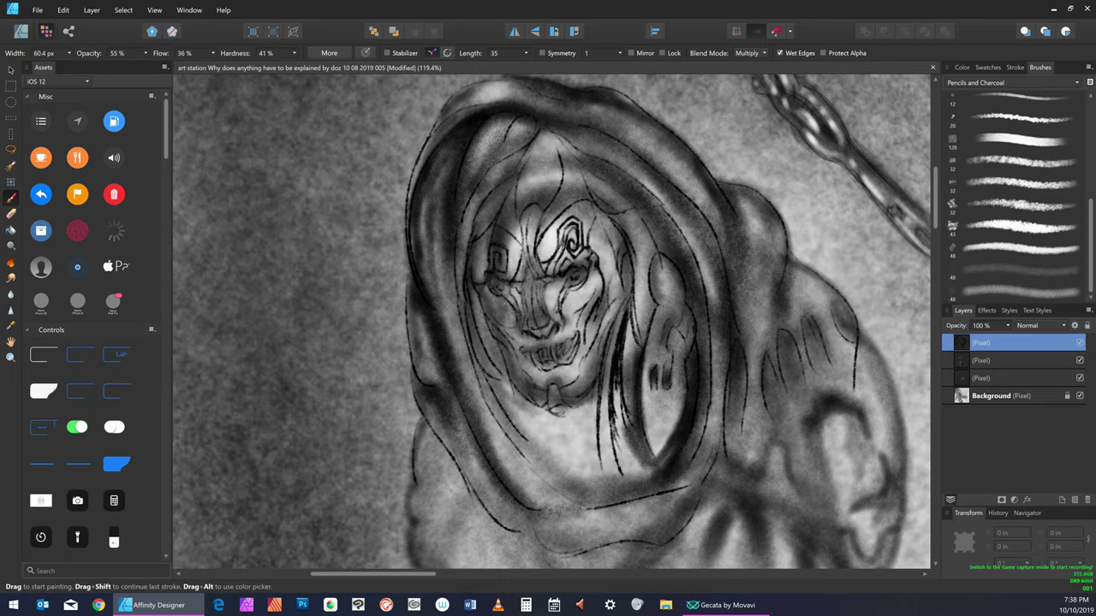
Shade between the lower ends of the hanging hair strands and the base of the hood opening
{"action": "left_click_drag", "start_coordinate": [650, 474], "coordinate": [613, 417]}
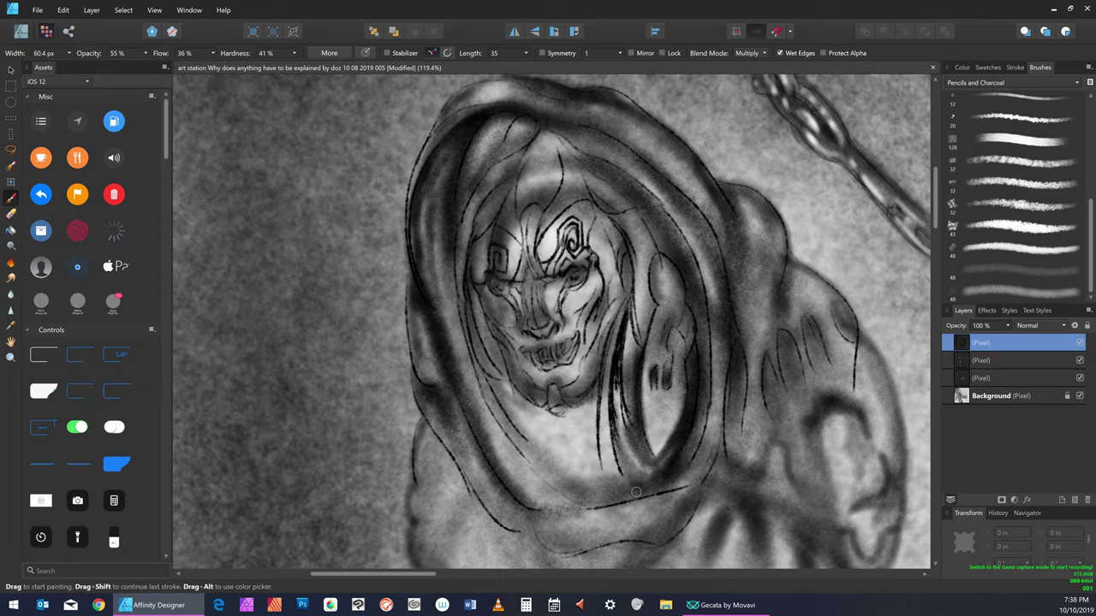
{"action": "left_click_drag", "start_coordinate": [643, 494], "coordinate": [615, 431]}
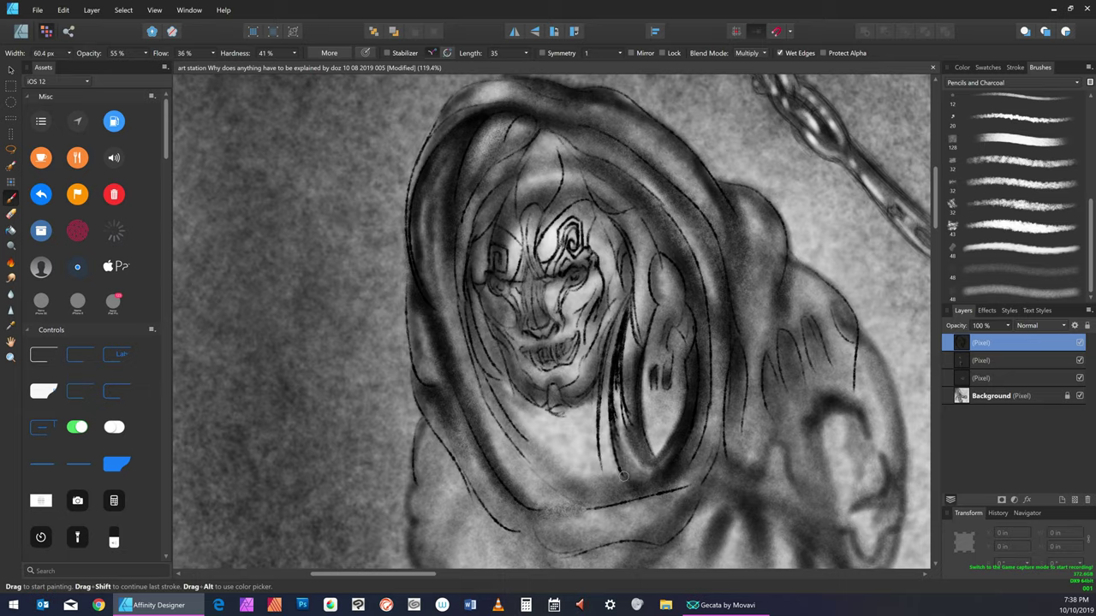
{"action": "left_click_drag", "start_coordinate": [623, 481], "coordinate": [613, 431]}
{"action": "left_click_drag", "start_coordinate": [644, 497], "coordinate": [660, 500]}
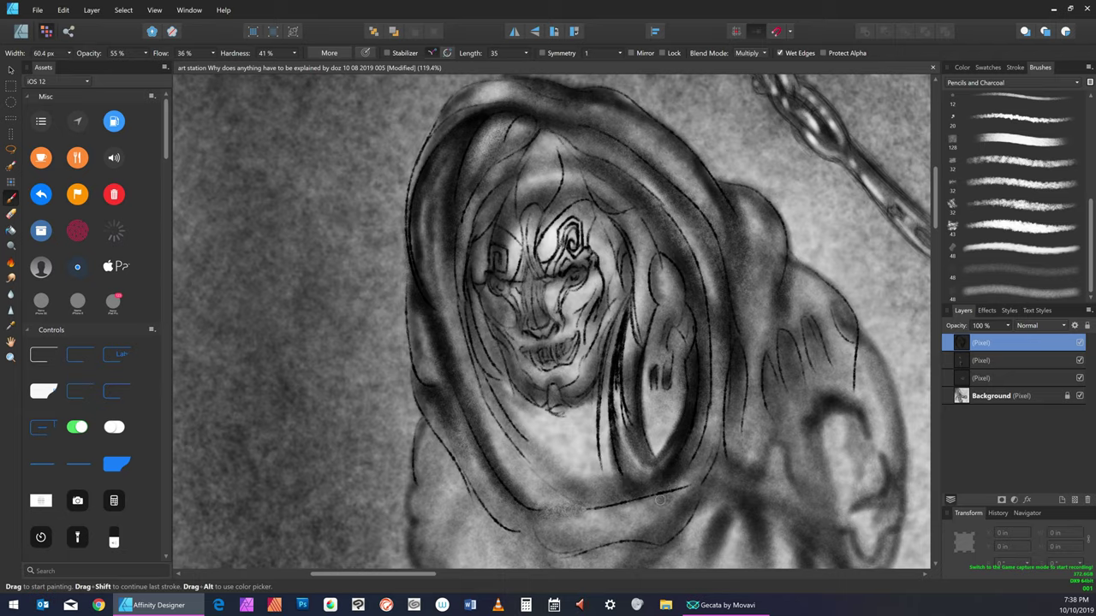
Reduce the brush to 25.6 px and darken the contour of the hood's inner right fold with fine strokes
{"action": "key", "text": "bracketleft"}
{"action": "key", "text": "bracketleft"}
{"action": "left_click_drag", "start_coordinate": [699, 451], "coordinate": [662, 489]}
{"action": "key", "text": "bracketright"}
{"action": "mouse_move", "coordinate": [702, 423]}
{"action": "left_mouse_down"}
{"action": "mouse_move", "coordinate": [697, 444]}
{"action": "mouse_move", "coordinate": [712, 329]}
{"action": "mouse_move", "coordinate": [692, 258]}
{"action": "left_mouse_up"}
{"action": "left_click_drag", "start_coordinate": [712, 329], "coordinate": [709, 404]}
{"action": "mouse_move", "coordinate": [690, 260]}
{"action": "left_mouse_down"}
{"action": "mouse_move", "coordinate": [703, 450]}
{"action": "mouse_move", "coordinate": [712, 373]}
{"action": "left_mouse_up"}
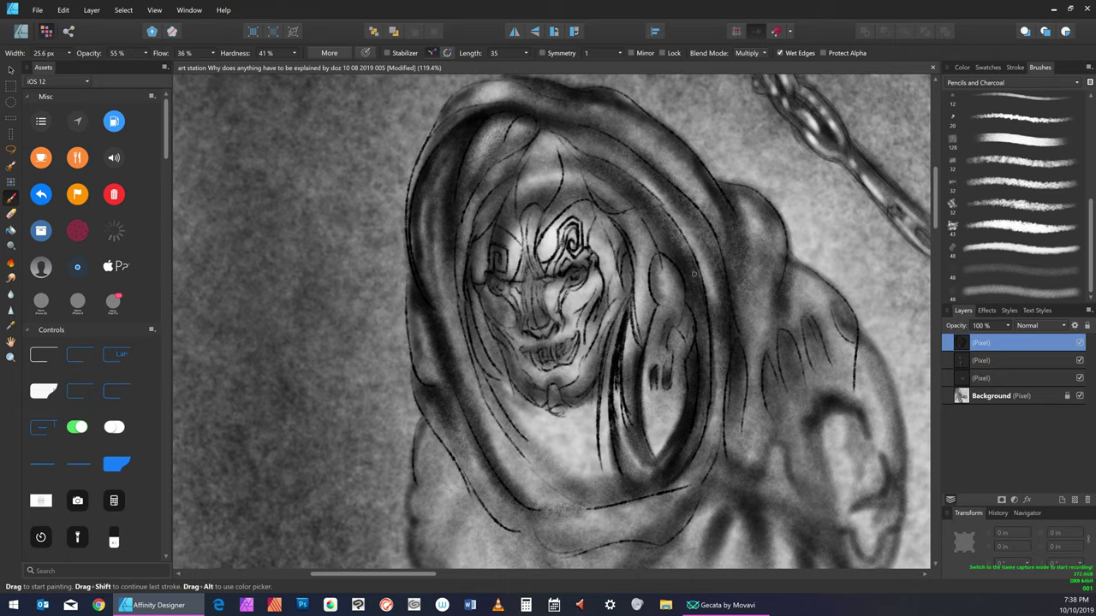
{"action": "left_click_drag", "start_coordinate": [702, 443], "coordinate": [712, 336]}
{"action": "left_click_drag", "start_coordinate": [710, 434], "coordinate": [703, 320]}
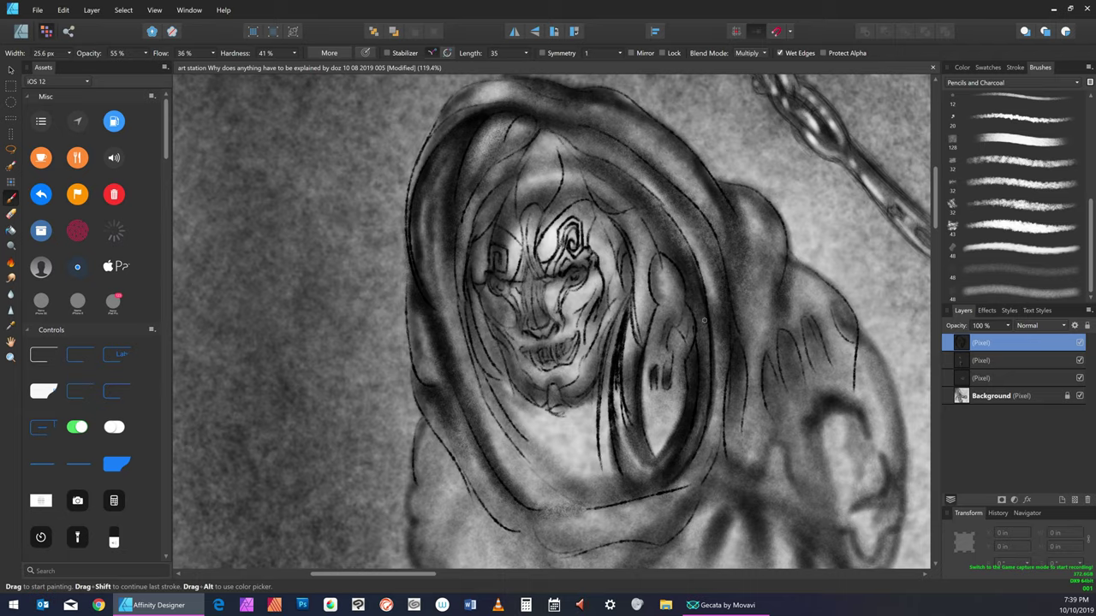
Darken the hood's inner right contour and the long hair strands hanging beside the face
{"action": "left_click_drag", "start_coordinate": [695, 457], "coordinate": [707, 326]}
{"action": "left_click_drag", "start_coordinate": [672, 487], "coordinate": [702, 431]}
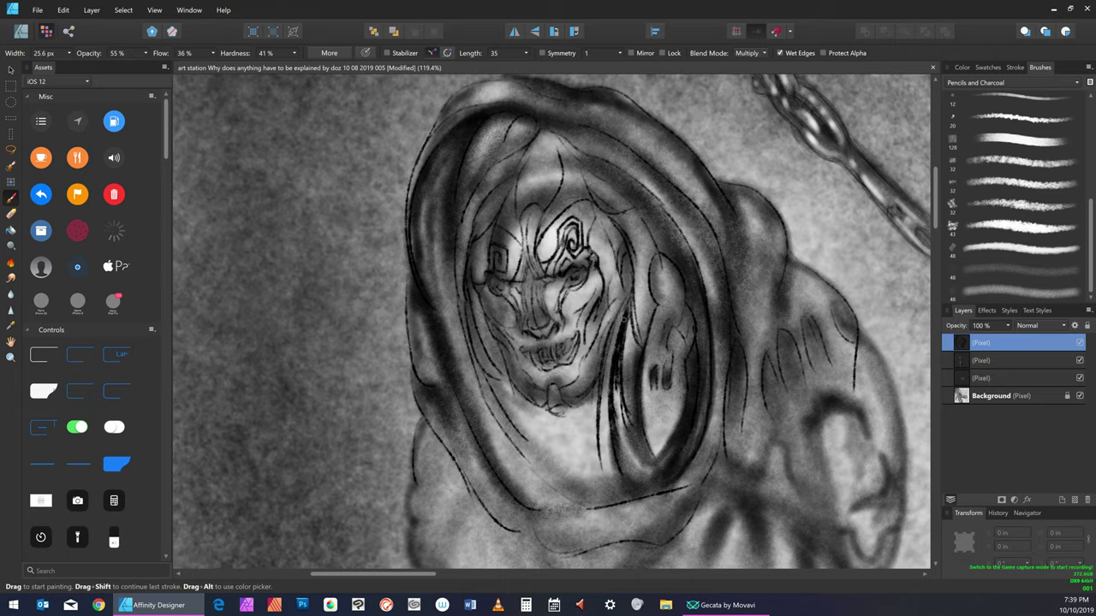
{"action": "left_click_drag", "start_coordinate": [623, 319], "coordinate": [610, 437]}
{"action": "left_click_drag", "start_coordinate": [615, 342], "coordinate": [607, 449]}
{"action": "left_click_drag", "start_coordinate": [611, 492], "coordinate": [617, 364]}
{"action": "left_click_drag", "start_coordinate": [624, 314], "coordinate": [630, 501]}
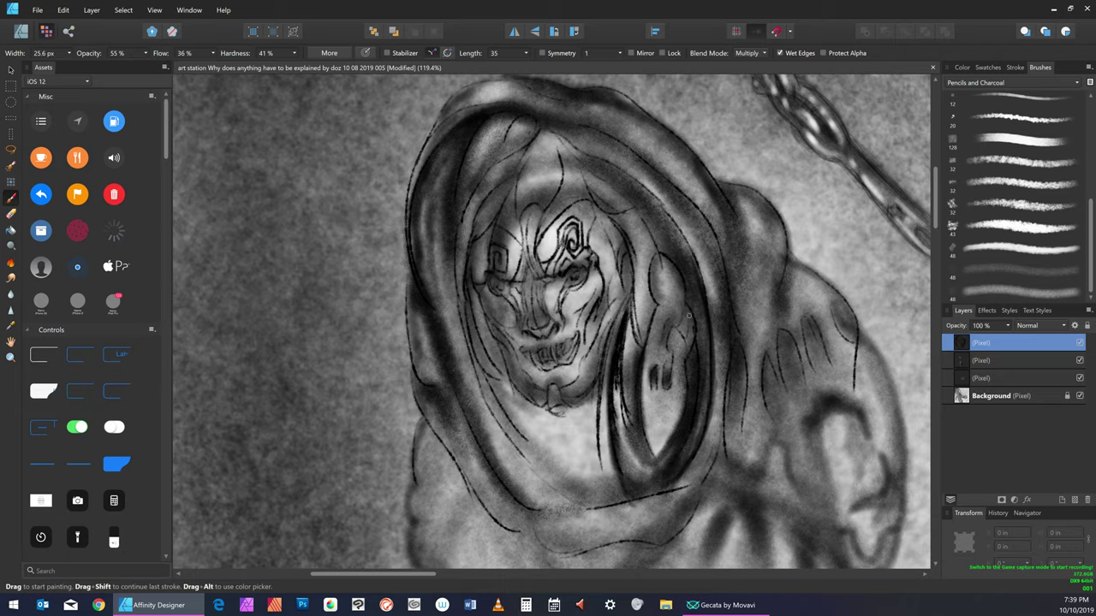
Enlarge the brush to 38.2 px and darken the small oval, the light area's edge and the upper right hairline
{"action": "key", "text": "bracketright"}
{"action": "key", "text": "bracketright"}
{"action": "key", "text": "bracketright"}
{"action": "key", "text": "bracketright"}
{"action": "key", "text": "bracketright"}
{"action": "mouse_move", "coordinate": [655, 256]}
{"action": "left_mouse_down"}
{"action": "mouse_move", "coordinate": [656, 304]}
{"action": "mouse_move", "coordinate": [660, 269]}
{"action": "mouse_move", "coordinate": [657, 281]}
{"action": "left_mouse_up"}
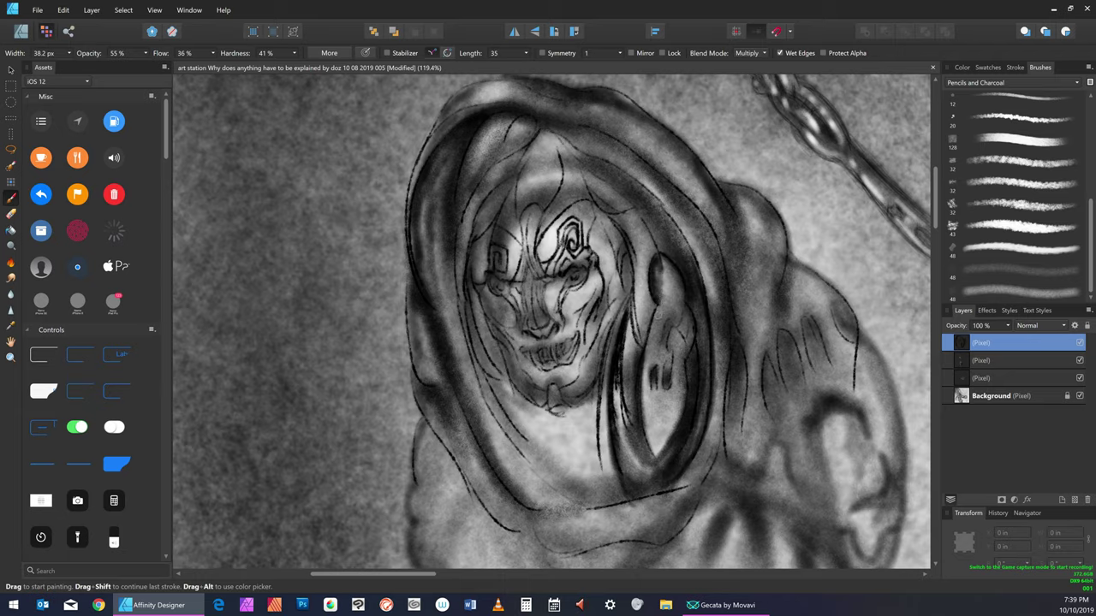
{"action": "mouse_move", "coordinate": [661, 303]}
{"action": "left_mouse_down"}
{"action": "mouse_move", "coordinate": [641, 402]}
{"action": "mouse_move", "coordinate": [654, 446]}
{"action": "left_mouse_up"}
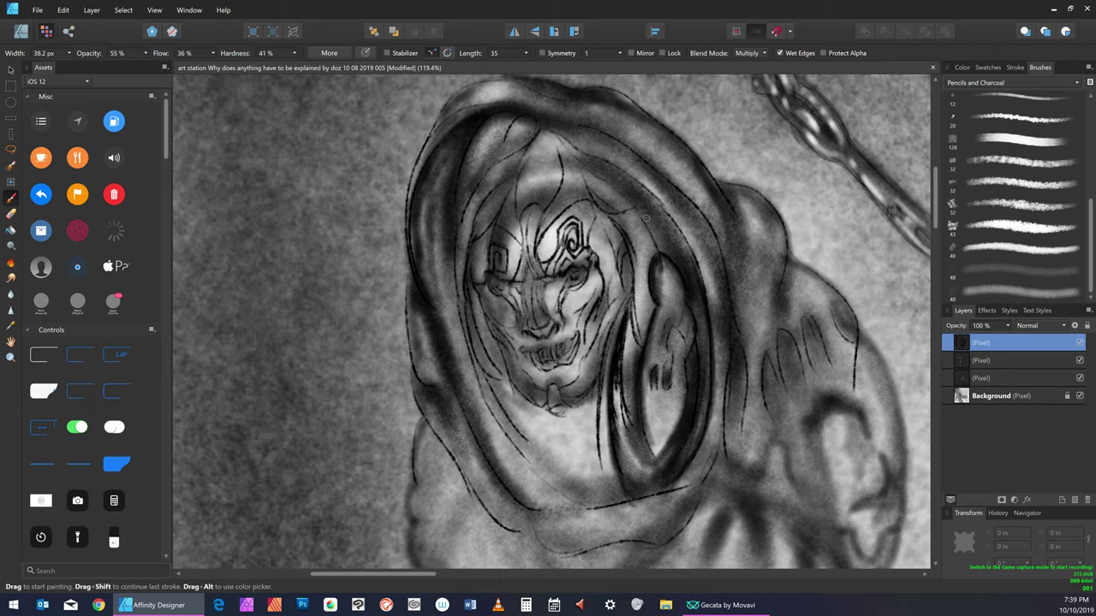
{"action": "left_click_drag", "start_coordinate": [631, 210], "coordinate": [662, 242]}
{"action": "left_click_drag", "start_coordinate": [626, 210], "coordinate": [658, 234]}
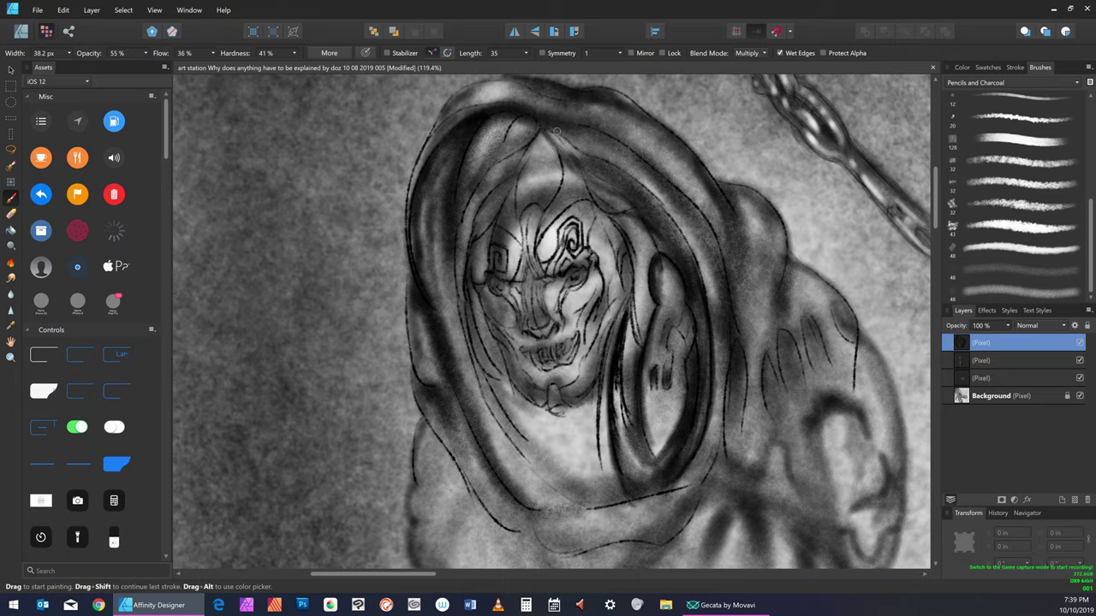
Reduce the brush to 29 px and darken the hair lines running from the forehead parting down the face's left side
{"action": "key", "text": "bracketleft"}
{"action": "key", "text": "bracketleft"}
{"action": "key", "text": "bracketleft"}
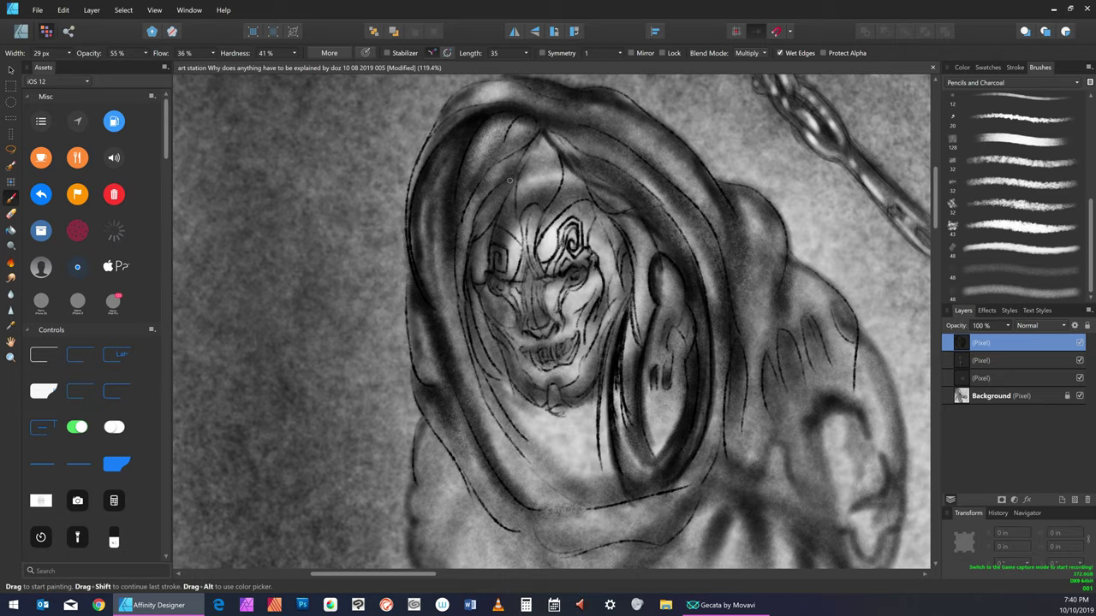
{"action": "left_click_drag", "start_coordinate": [538, 133], "coordinate": [489, 178]}
{"action": "left_click_drag", "start_coordinate": [524, 147], "coordinate": [482, 195]}
{"action": "left_click_drag", "start_coordinate": [522, 148], "coordinate": [462, 226]}
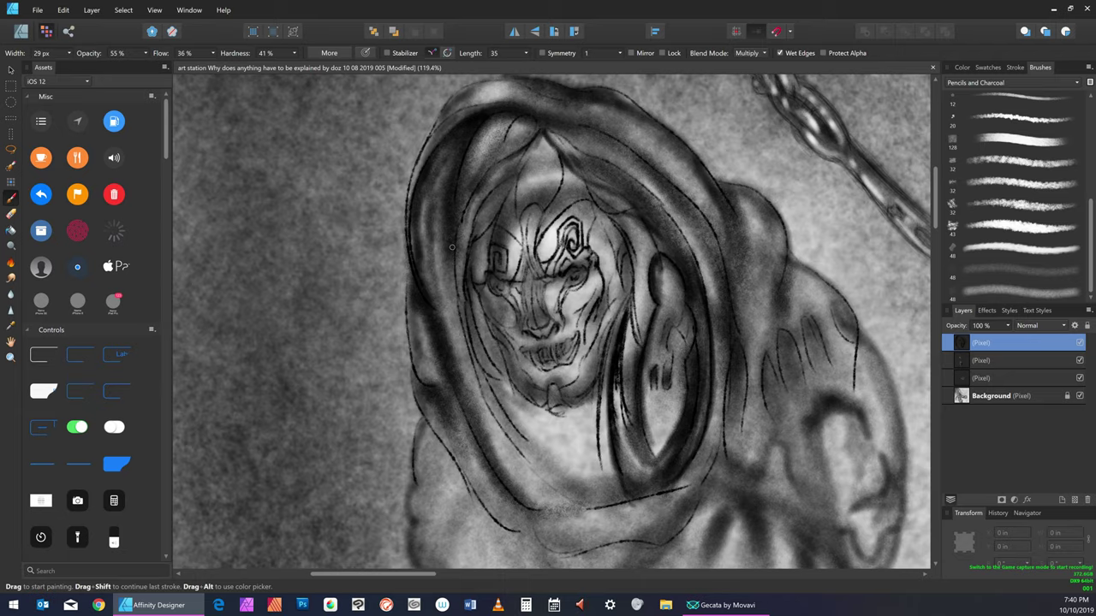
{"action": "left_click_drag", "start_coordinate": [538, 138], "coordinate": [513, 194]}
{"action": "left_click_drag", "start_coordinate": [539, 136], "coordinate": [523, 216]}
{"action": "left_click_drag", "start_coordinate": [514, 211], "coordinate": [519, 222]}
Enlarge the brush to 42.1 px and shade the lower edges of the forehead between the hair lines
{"action": "key", "text": "bracketright"}
{"action": "key", "text": "bracketright"}
{"action": "key", "text": "bracketright"}
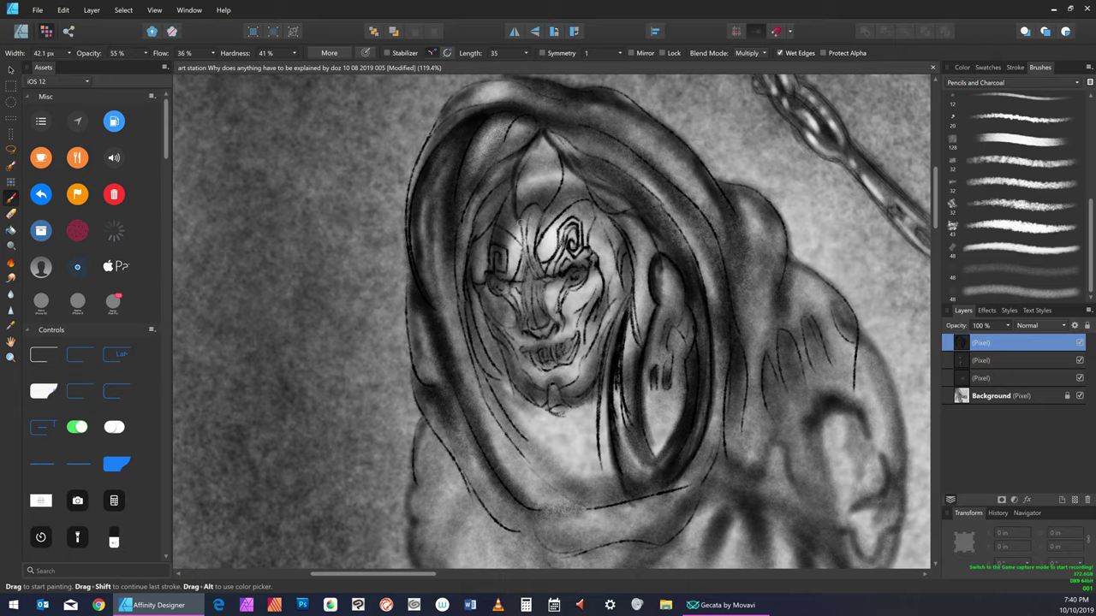
{"action": "mouse_move", "coordinate": [526, 218]}
{"action": "left_mouse_down"}
{"action": "mouse_move", "coordinate": [539, 210]}
{"action": "mouse_move", "coordinate": [531, 257]}
{"action": "mouse_move", "coordinate": [532, 245]}
{"action": "left_mouse_up"}
{"action": "left_click_drag", "start_coordinate": [567, 182], "coordinate": [553, 214]}
Enlarge the brush to about 110 px and softly shade the forehead above the brows and the hair beside it
{"action": "key", "text": "bracketright"}
{"action": "key", "text": "bracketright"}
{"action": "key", "text": "bracketright"}
{"action": "key", "text": "bracketright"}
{"action": "key", "text": "bracketright"}
{"action": "key", "text": "bracketright"}
{"action": "key", "text": "bracketright"}
{"action": "key", "text": "bracketright"}
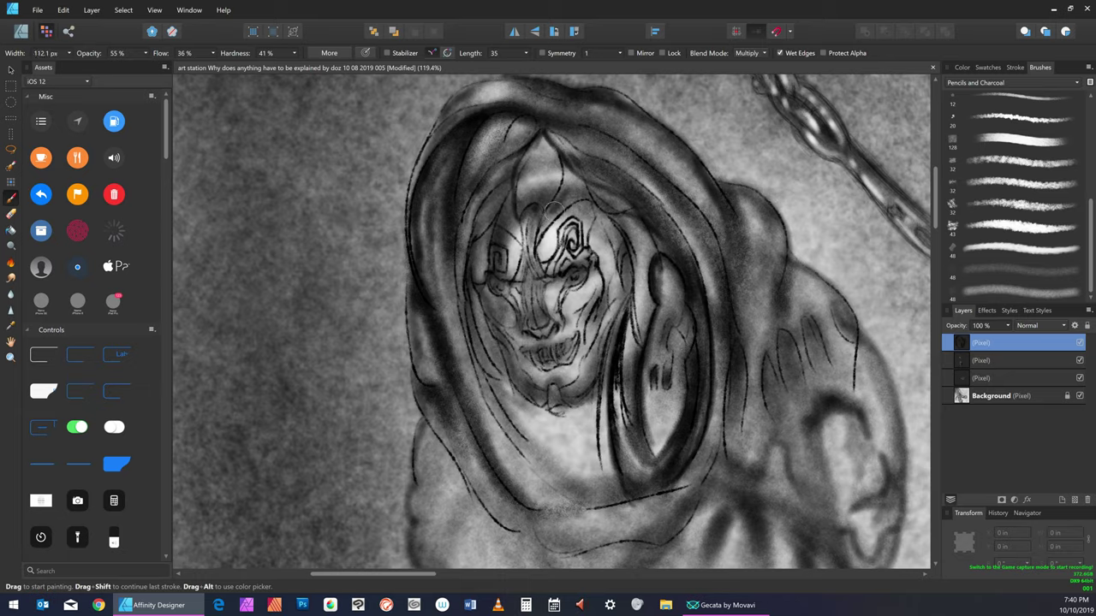
{"action": "mouse_move", "coordinate": [549, 212]}
{"action": "left_mouse_down"}
{"action": "mouse_move", "coordinate": [566, 166]}
{"action": "mouse_move", "coordinate": [567, 189]}
{"action": "mouse_move", "coordinate": [563, 162]}
{"action": "mouse_move", "coordinate": [546, 220]}
{"action": "mouse_move", "coordinate": [575, 190]}
{"action": "left_mouse_up"}
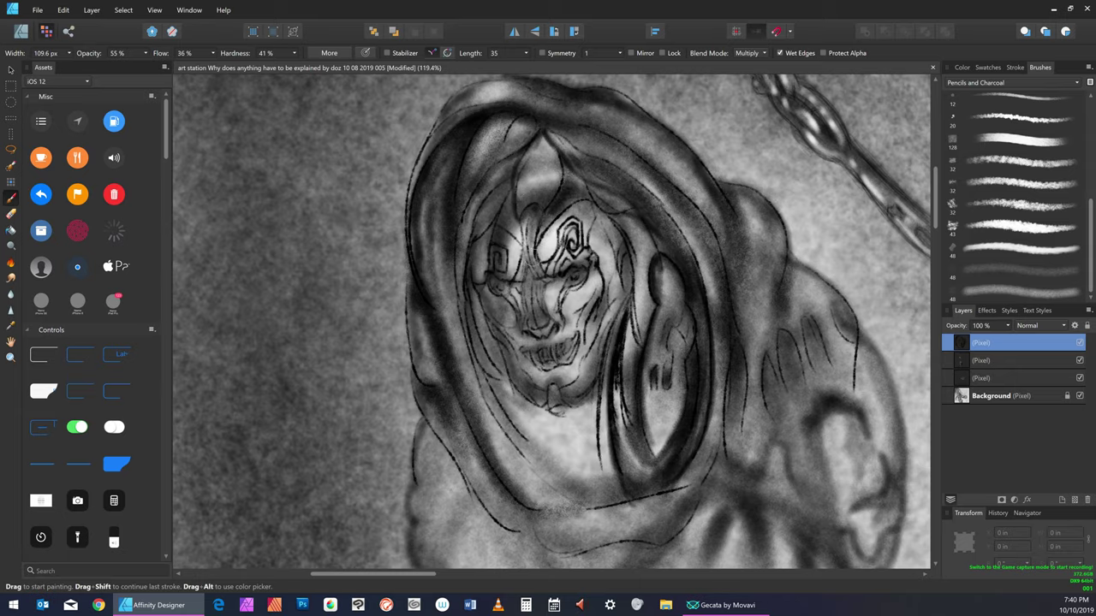
{"action": "mouse_move", "coordinate": [504, 198]}
{"action": "left_mouse_down"}
{"action": "mouse_move", "coordinate": [515, 224]}
{"action": "mouse_move", "coordinate": [512, 193]}
{"action": "left_mouse_up"}
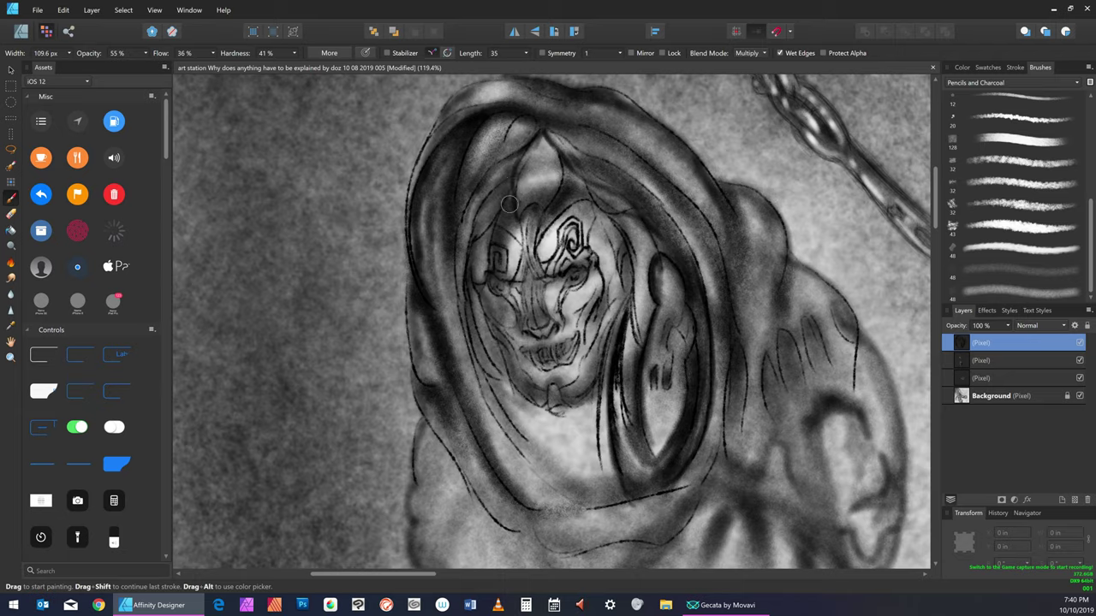
Reduce the brush to 46.4 px and darken the strand descending from the hairline above the left brow
{"action": "key", "text": "["}
{"action": "key", "text": "["}
{"action": "key", "text": "["}
{"action": "key", "text": "["}
{"action": "key", "text": "["}
{"action": "key", "text": "["}
{"action": "key", "text": "["}
{"action": "key", "text": "["}
{"action": "key", "text": "["}
{"action": "key", "text": "["}
{"action": "key", "text": "["}
{"action": "key", "text": "bracketright"}
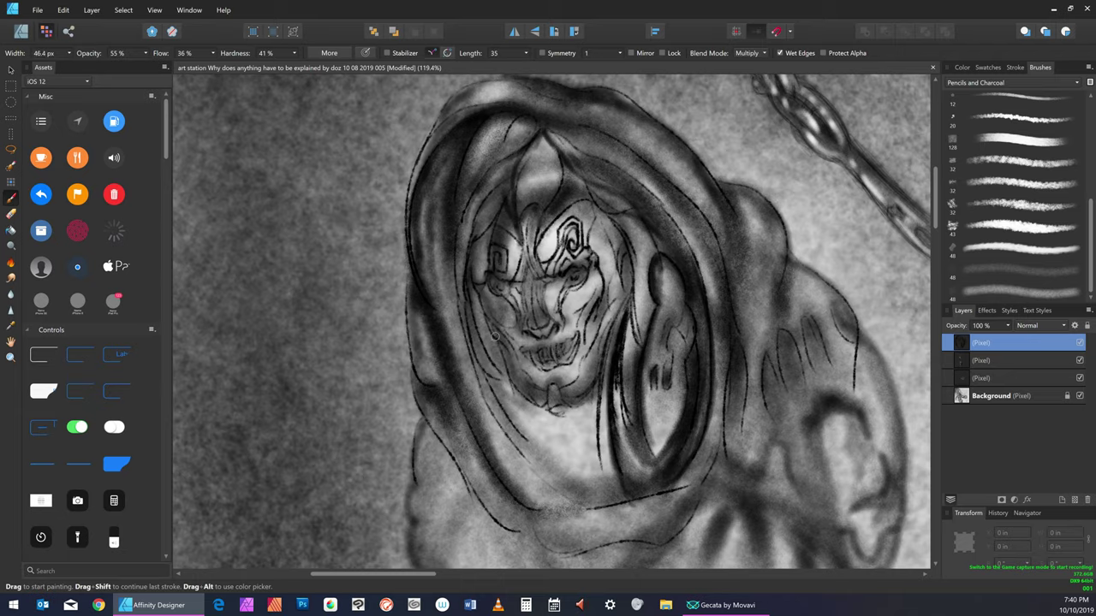
Shade above the right brow with a larger brush, then darken the left brow and eye area at 42.4 px
{"action": "key", "text": "bracketright"}
{"action": "key", "text": "bracketright"}
{"action": "key", "text": "bracketright"}
{"action": "key", "text": "bracketright"}
{"action": "mouse_move", "coordinate": [565, 202]}
{"action": "left_mouse_down"}
{"action": "mouse_move", "coordinate": [537, 245]}
{"action": "mouse_move", "coordinate": [565, 208]}
{"action": "left_mouse_up"}
{"action": "key", "text": "bracketleft"}
{"action": "key", "text": "bracketleft"}
{"action": "key", "text": "bracketleft"}
{"action": "key", "text": "bracketleft"}
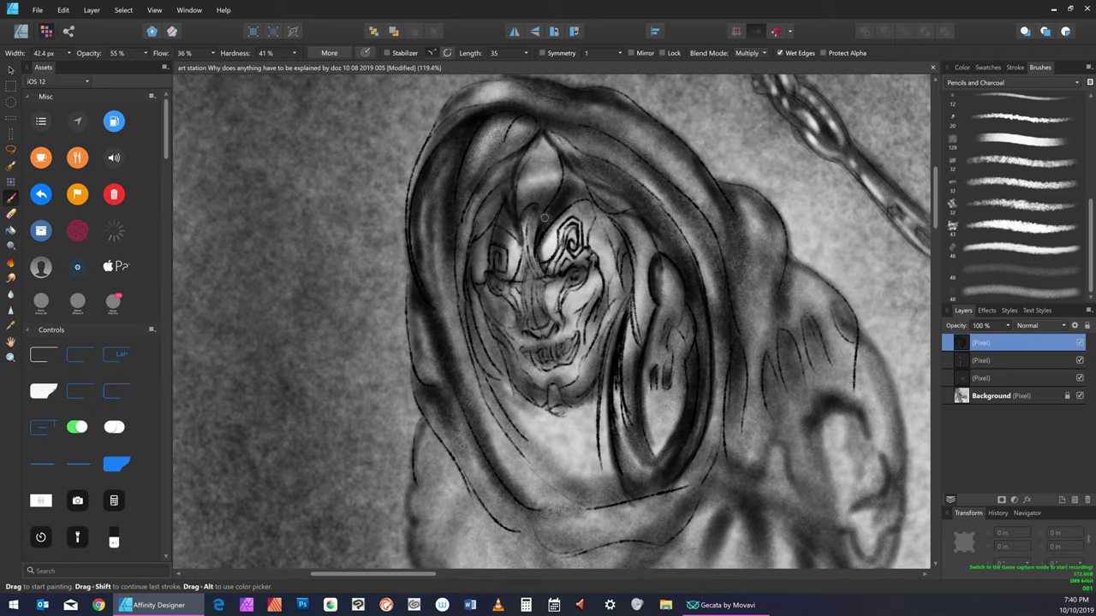
{"action": "mouse_move", "coordinate": [506, 233]}
{"action": "left_mouse_down"}
{"action": "mouse_move", "coordinate": [520, 269]}
{"action": "mouse_move", "coordinate": [510, 278]}
{"action": "left_mouse_up"}
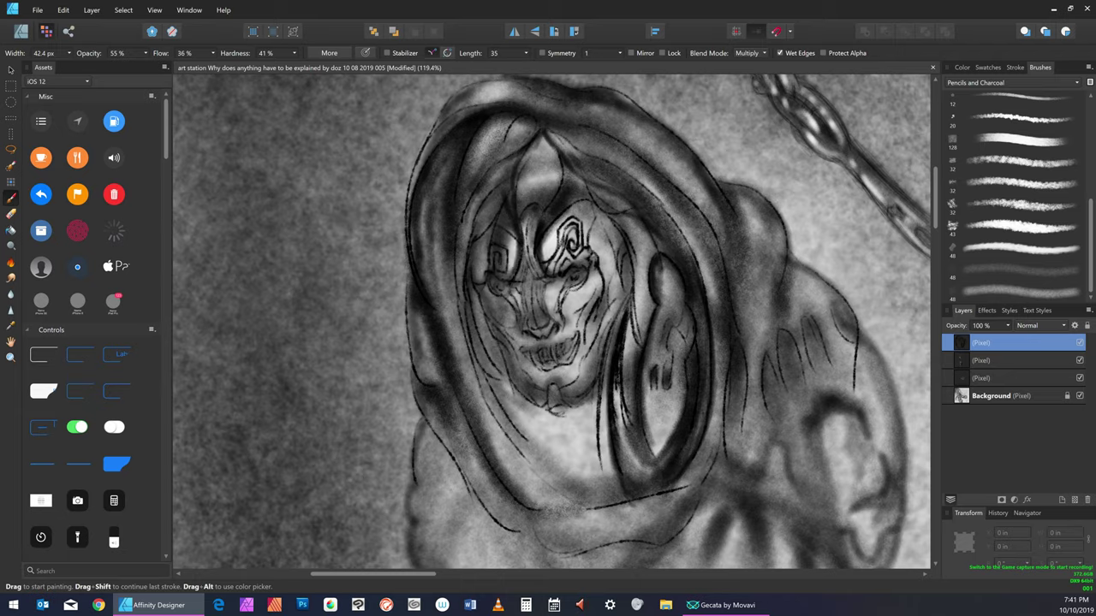
Shade from beneath both eyes along the nose and cheeks down to the upper lip
{"action": "mouse_move", "coordinate": [591, 271]}
{"action": "left_mouse_down"}
{"action": "mouse_move", "coordinate": [572, 293]}
{"action": "mouse_move", "coordinate": [565, 339]}
{"action": "left_mouse_up"}
{"action": "mouse_move", "coordinate": [573, 292]}
{"action": "left_mouse_down"}
{"action": "mouse_move", "coordinate": [559, 347]}
{"action": "mouse_move", "coordinate": [547, 351]}
{"action": "left_mouse_up"}
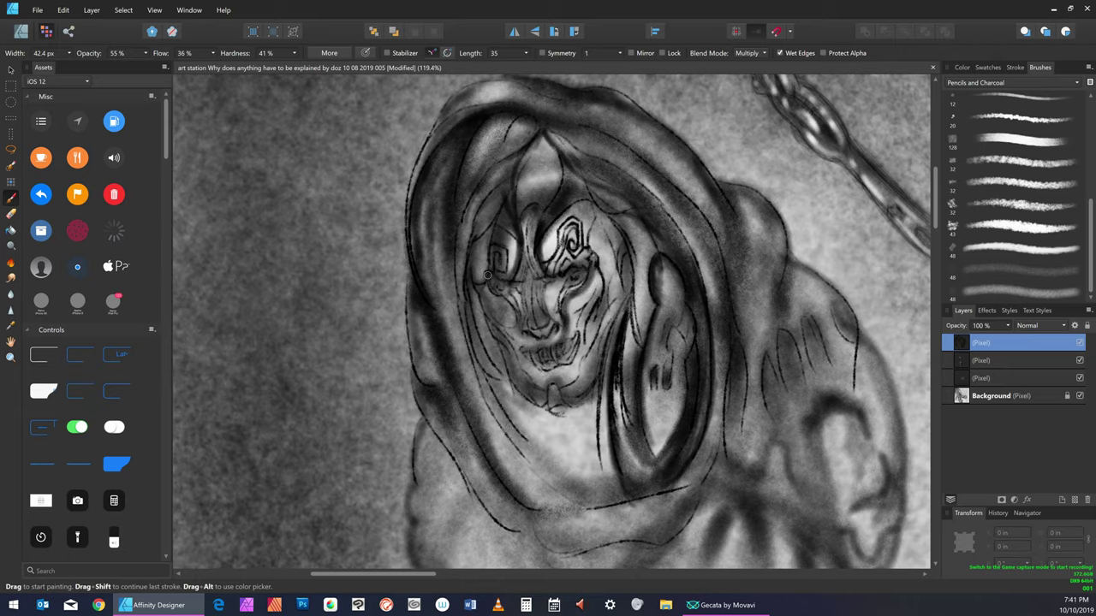
{"action": "mouse_move", "coordinate": [486, 286]}
{"action": "left_mouse_down"}
{"action": "mouse_move", "coordinate": [515, 313]}
{"action": "mouse_move", "coordinate": [525, 347]}
{"action": "mouse_move", "coordinate": [548, 356]}
{"action": "left_mouse_up"}
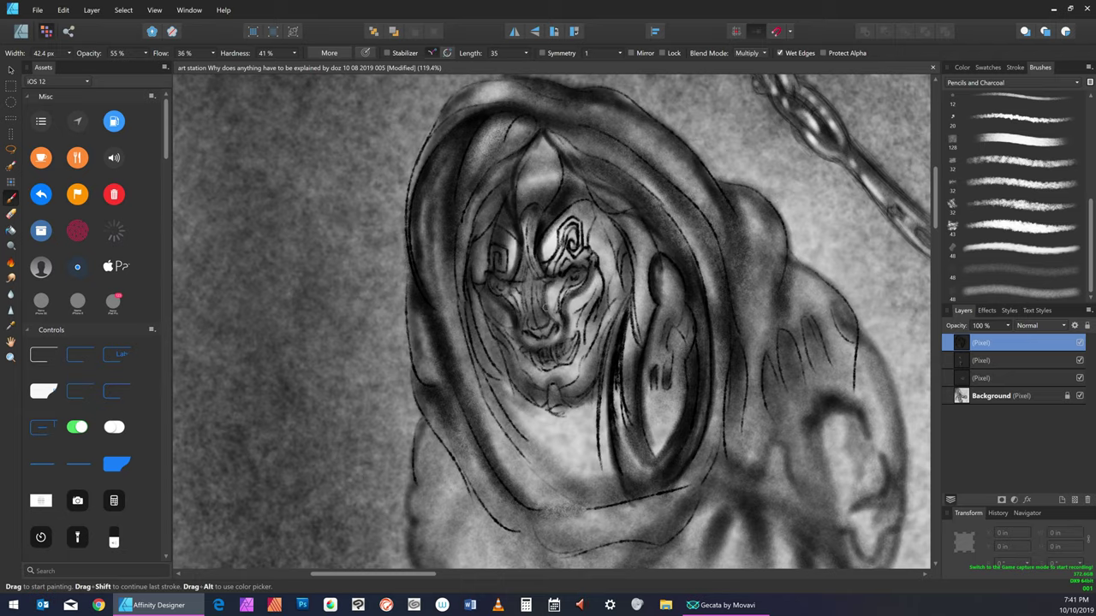
{"action": "left_click_drag", "start_coordinate": [517, 288], "coordinate": [526, 319]}
Darken both sides of the jaw and the shadows around the mouth and chin
{"action": "mouse_move", "coordinate": [607, 297]}
{"action": "left_mouse_down"}
{"action": "mouse_move", "coordinate": [589, 366]}
{"action": "mouse_move", "coordinate": [571, 391]}
{"action": "mouse_move", "coordinate": [544, 391]}
{"action": "left_mouse_up"}
{"action": "left_click_drag", "start_coordinate": [488, 318], "coordinate": [521, 387]}
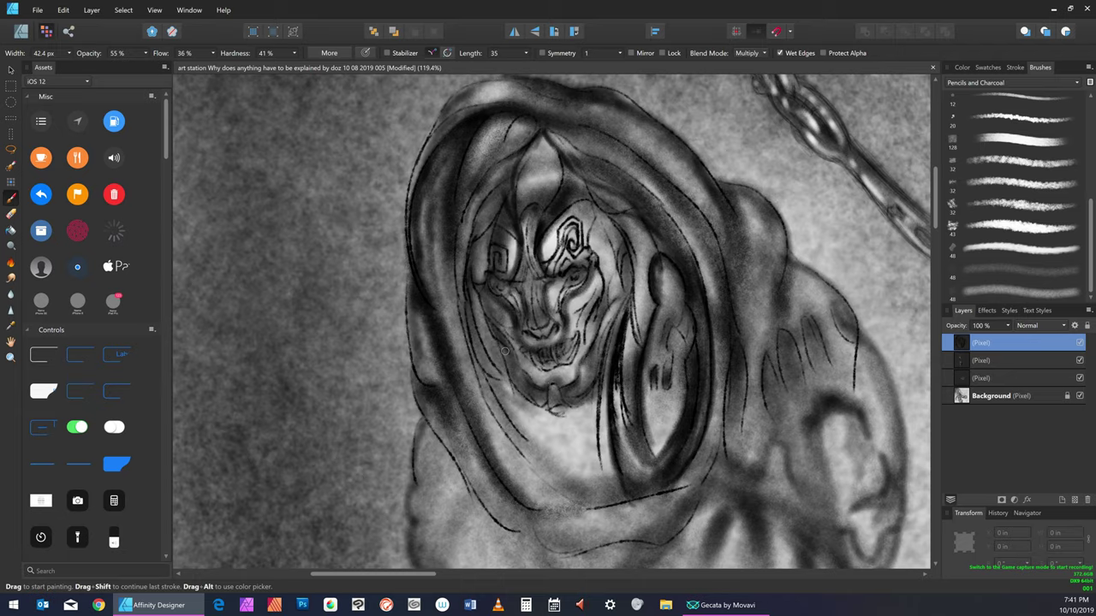
{"action": "left_click_drag", "start_coordinate": [494, 341], "coordinate": [512, 387]}
{"action": "left_click_drag", "start_coordinate": [489, 322], "coordinate": [505, 373]}
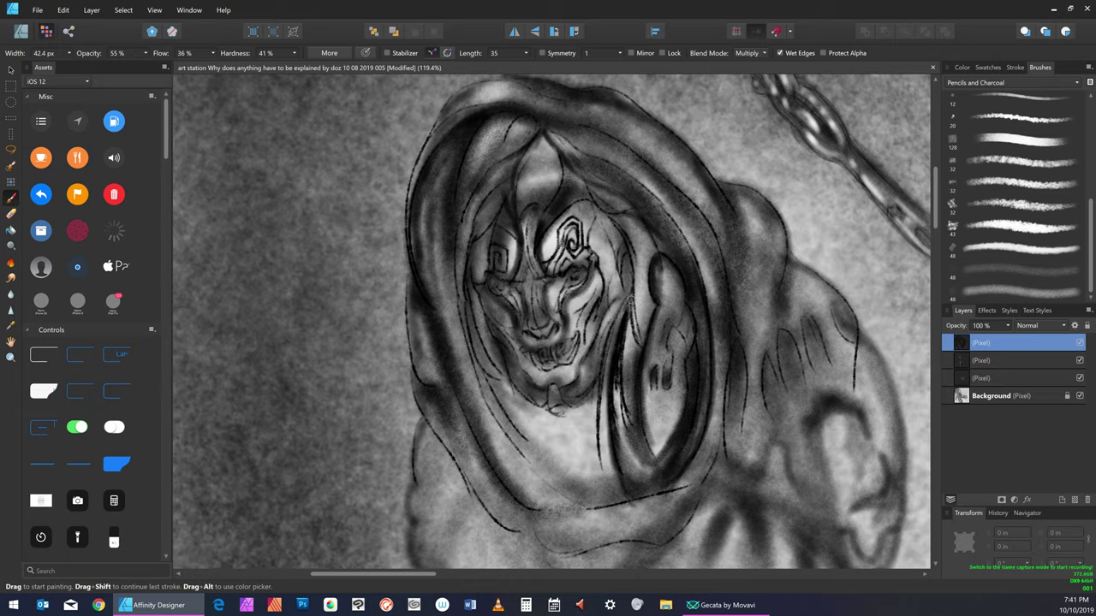
Shade the hair on the face's left side and extend the shadow down beside the neck
{"action": "left_click_drag", "start_coordinate": [469, 302], "coordinate": [510, 385]}
{"action": "left_click_drag", "start_coordinate": [476, 324], "coordinate": [530, 410]}
{"action": "left_click_drag", "start_coordinate": [506, 368], "coordinate": [539, 446]}
{"action": "left_click_drag", "start_coordinate": [515, 404], "coordinate": [536, 474]}
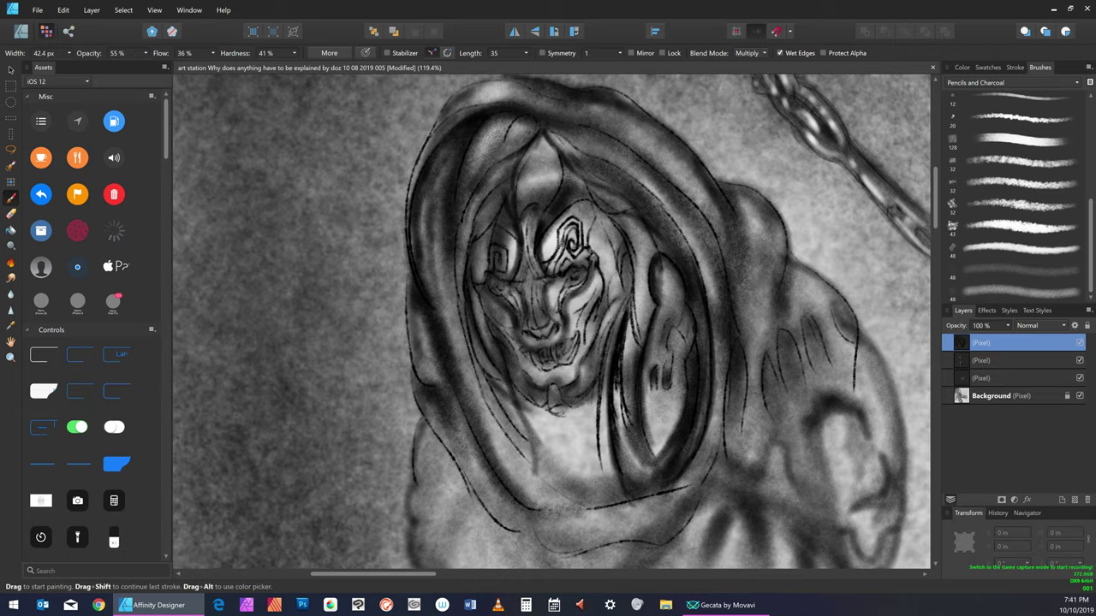
Draw a curved collar line below the chin and shade the sides and folds of the neck
{"action": "left_click_drag", "start_coordinate": [610, 334], "coordinate": [596, 471]}
{"action": "mouse_move", "coordinate": [523, 402]}
{"action": "left_mouse_down"}
{"action": "mouse_move", "coordinate": [541, 439]}
{"action": "mouse_move", "coordinate": [599, 420]}
{"action": "left_mouse_up"}
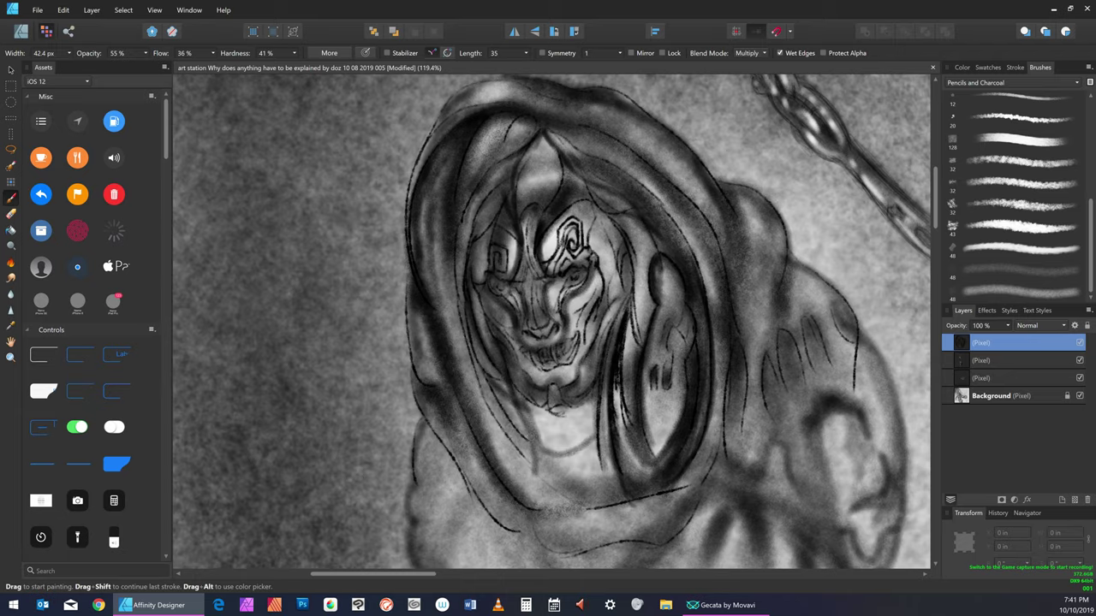
{"action": "mouse_move", "coordinate": [530, 436]}
{"action": "left_mouse_down"}
{"action": "mouse_move", "coordinate": [553, 454]}
{"action": "mouse_move", "coordinate": [575, 448]}
{"action": "left_mouse_up"}
{"action": "left_click_drag", "start_coordinate": [599, 389], "coordinate": [596, 451]}
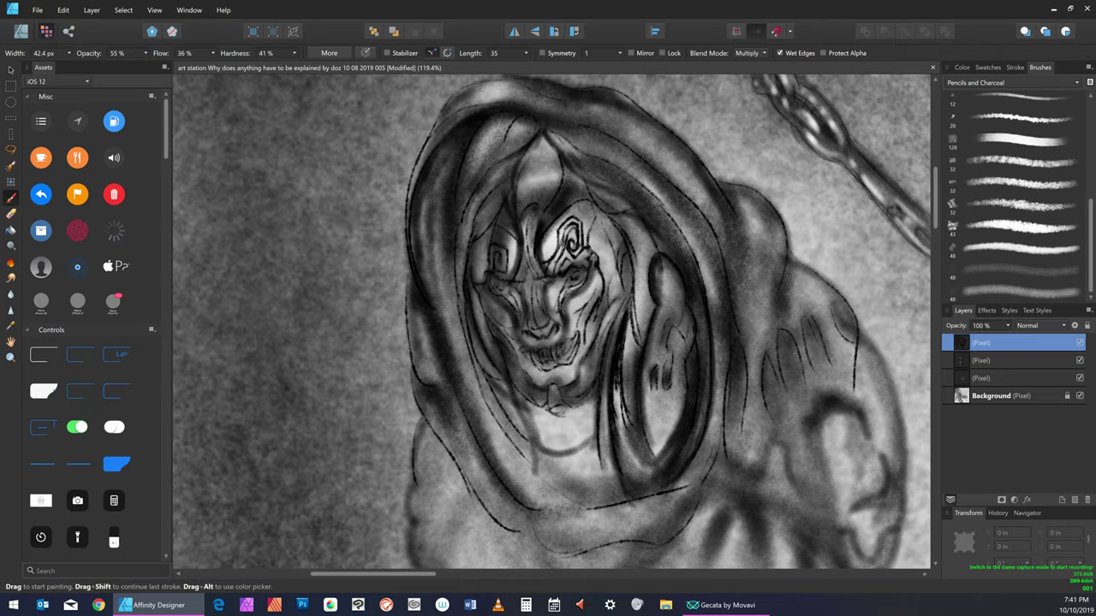
{"action": "left_click_drag", "start_coordinate": [596, 411], "coordinate": [574, 455]}
{"action": "left_click_drag", "start_coordinate": [597, 384], "coordinate": [594, 488]}
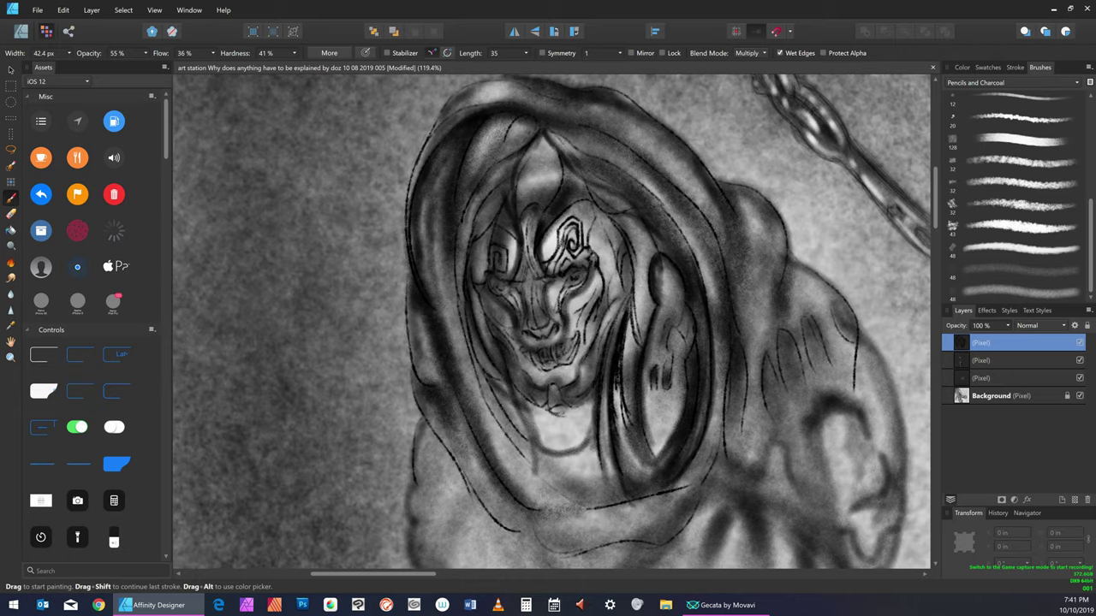
{"action": "mouse_move", "coordinate": [600, 389]}
{"action": "left_mouse_down"}
{"action": "mouse_move", "coordinate": [591, 479]}
{"action": "mouse_move", "coordinate": [576, 486]}
{"action": "left_mouse_up"}
{"action": "left_click_drag", "start_coordinate": [532, 426], "coordinate": [555, 472]}
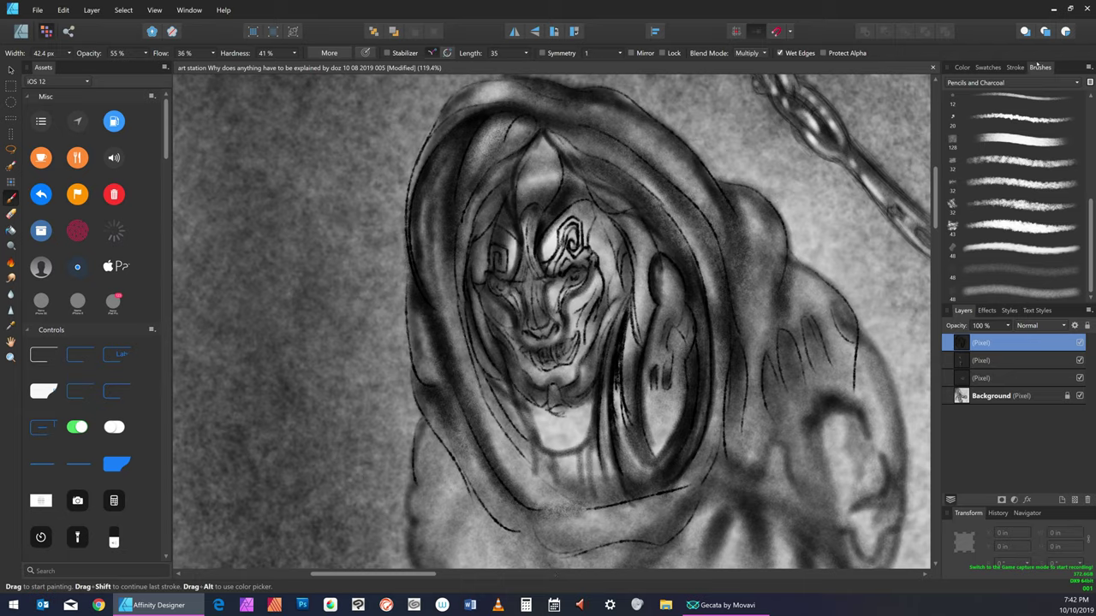
Set the brush colour to white with 44% opacity, 21% flow and 30% hardness
{"action": "left_click", "coordinate": [989, 67]}
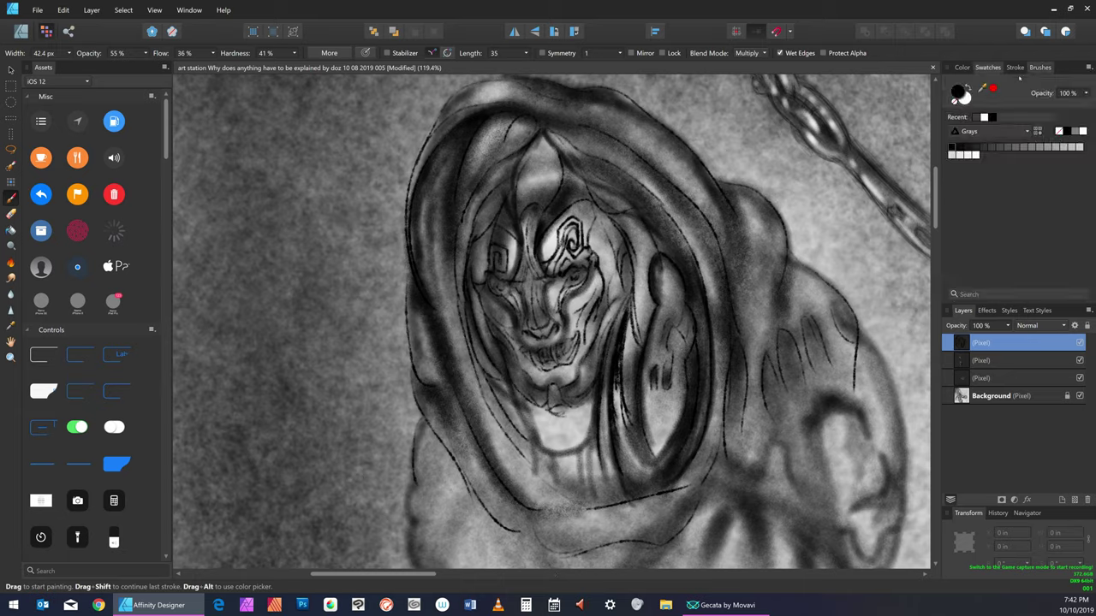
{"action": "left_click", "coordinate": [976, 155]}
{"action": "left_click", "coordinate": [145, 54]}
{"action": "left_click_drag", "start_coordinate": [147, 66], "coordinate": [138, 66]}
{"action": "left_click", "coordinate": [213, 55]}
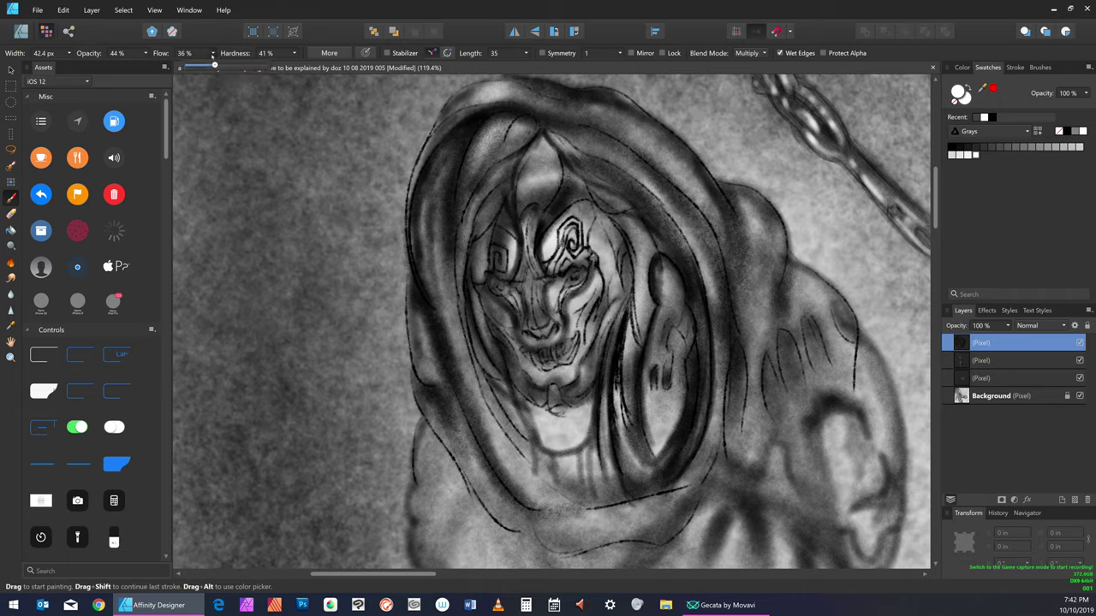
{"action": "left_click_drag", "start_coordinate": [214, 65], "coordinate": [203, 65]}
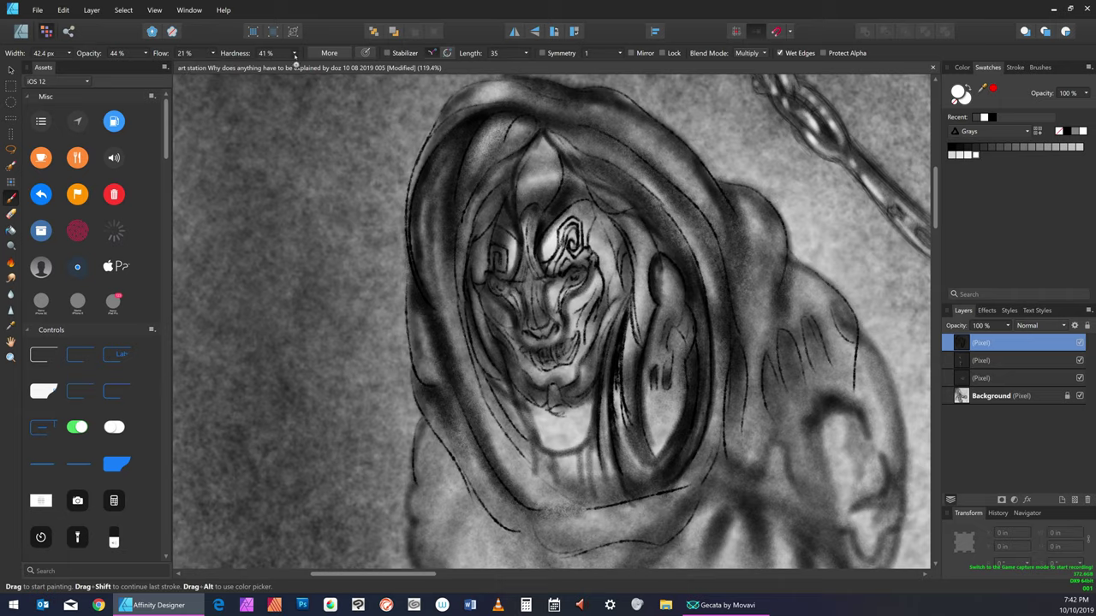
{"action": "left_click", "coordinate": [293, 54]}
{"action": "left_click_drag", "start_coordinate": [295, 66], "coordinate": [287, 66]}
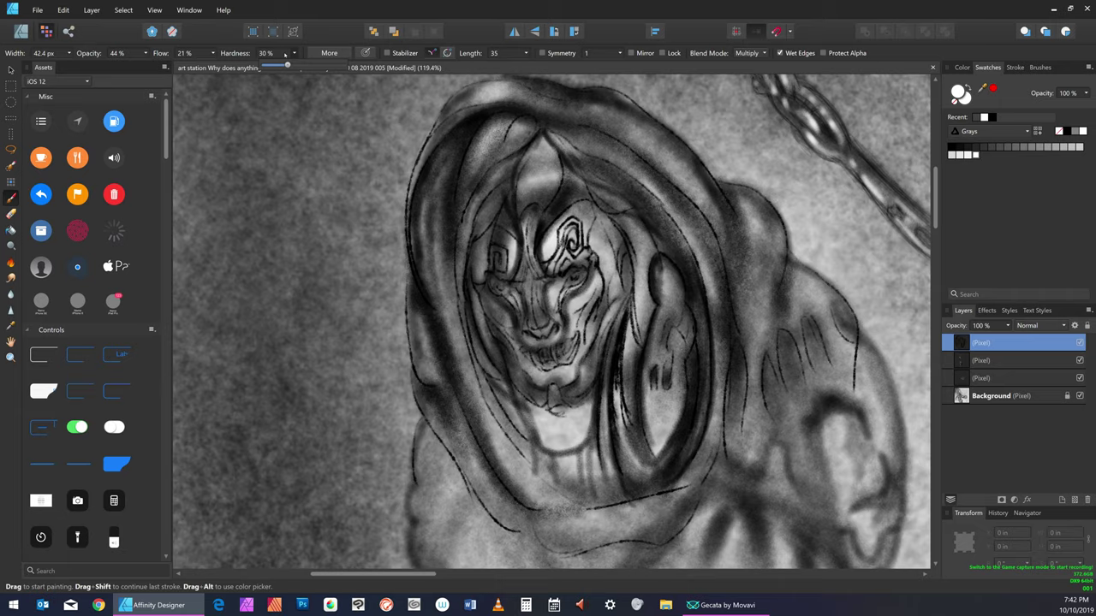
Resize the brush and add a soft white highlight to the hair left of the forehead
{"action": "key", "text": "bracketleft"}
{"action": "key", "text": "bracketleft"}
{"action": "key", "text": "bracketleft"}
{"action": "key", "text": "bracketleft"}
{"action": "key", "text": "bracketleft"}
{"action": "key", "text": "bracketright"}
{"action": "key", "text": "bracketright"}
{"action": "key", "text": "bracketright"}
{"action": "key", "text": "bracketright"}
{"action": "key", "text": "bracketright"}
{"action": "key", "text": "bracketright"}
{"action": "key", "text": "bracketright"}
{"action": "key", "text": "bracketright"}
{"action": "key", "text": "bracketright"}
{"action": "key", "text": "bracketright"}
{"action": "key", "text": "bracketright"}
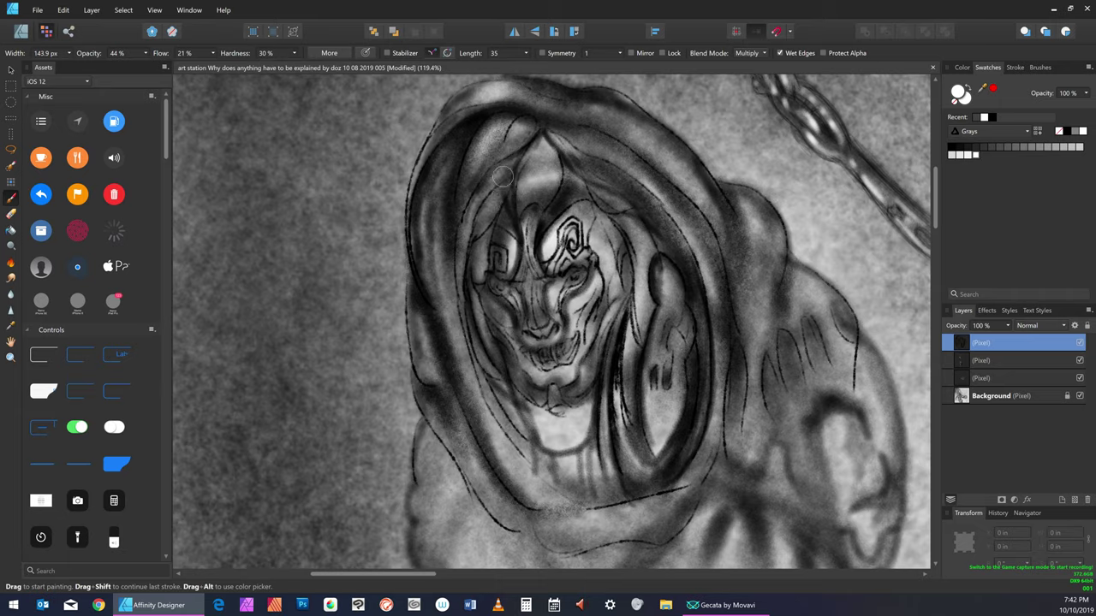
{"action": "key", "text": "bracketleft"}
{"action": "key", "text": "bracketleft"}
{"action": "key", "text": "bracketleft"}
{"action": "key", "text": "bracketleft"}
{"action": "key", "text": "["}
{"action": "left_click_drag", "start_coordinate": [506, 191], "coordinate": [512, 167]}
Reduce the brush to 54.5 px for highlighting the strands beside the forehead
{"action": "key", "text": "bracketright"}
{"action": "key", "text": "bracketright"}
{"action": "key", "text": "bracketright"}
{"action": "key", "text": "bracketright"}
{"action": "key", "text": "bracketright"}
{"action": "key", "text": "bracketleft"}
{"action": "key", "text": "bracketleft"}
{"action": "key", "text": "bracketleft"}
{"action": "key", "text": "bracketleft"}
{"action": "key", "text": "bracketleft"}
{"action": "key", "text": "bracketleft"}
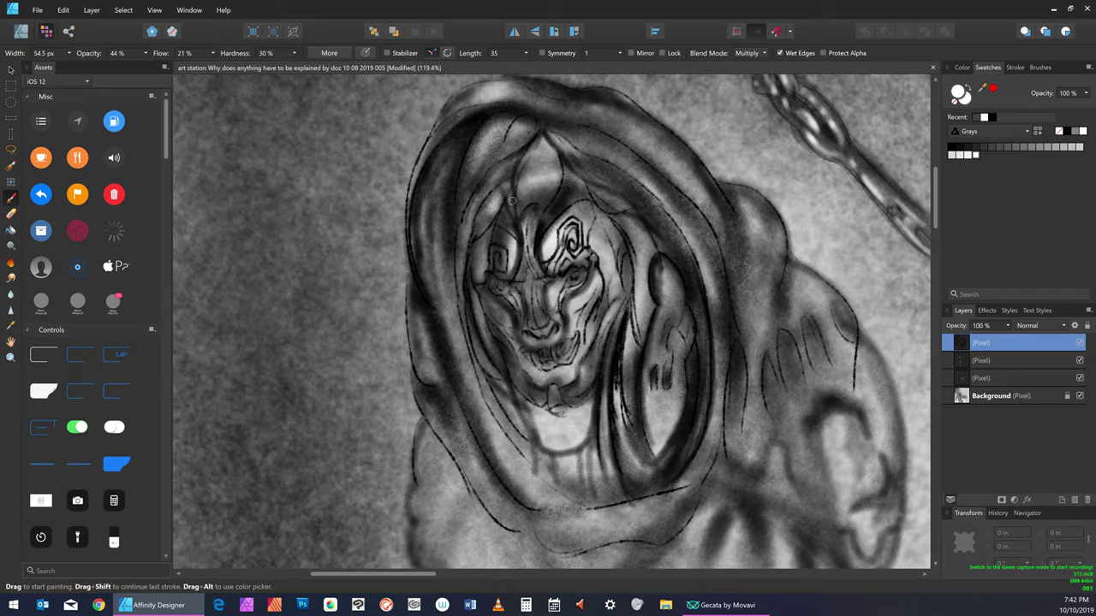
Vary the brush width up to 71.3 px while painting soft white highlights on the hair strands left of the forehead
{"action": "key", "text": "bracketleft"}
{"action": "key", "text": "bracketleft"}
{"action": "key", "text": "bracketleft"}
{"action": "key", "text": "bracketleft"}
{"action": "key", "text": "bracketright"}
{"action": "key", "text": "bracketright"}
{"action": "key", "text": "bracketright"}
{"action": "key", "text": "bracketright"}
{"action": "key", "text": "bracketright"}
{"action": "key", "text": "bracketright"}
{"action": "key", "text": "bracketright"}
{"action": "key", "text": "bracketright"}
{"action": "key", "text": "bracketright"}
{"action": "key", "text": "bracketright"}
{"action": "key", "text": "bracketleft"}
{"action": "key", "text": "bracketleft"}
{"action": "key", "text": "bracketleft"}
{"action": "key", "text": "bracketleft"}
{"action": "key", "text": "bracketright"}
{"action": "key", "text": "bracketright"}
{"action": "key", "text": "bracketright"}
{"action": "key", "text": "bracketright"}
{"action": "key", "text": "bracketleft"}
{"action": "key", "text": "bracketleft"}
{"action": "key", "text": "bracketright"}
{"action": "key", "text": "bracketright"}
{"action": "key", "text": "bracketright"}
{"action": "key", "text": "bracketright"}
{"action": "key", "text": "bracketright"}
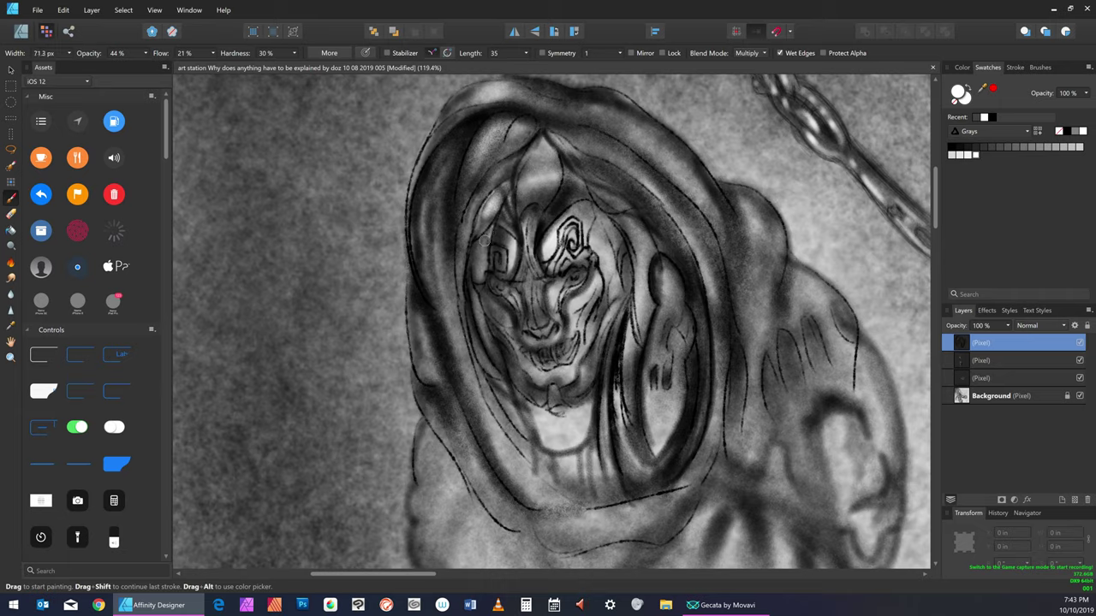
Highlight the left edge of the face beside the eye with the brush reduced to 21.9 px, and save the document
{"action": "key", "text": "bracketleft"}
{"action": "key", "text": "bracketleft"}
{"action": "key", "text": "bracketleft"}
{"action": "key", "text": "bracketleft"}
{"action": "key", "text": "bracketleft"}
{"action": "key", "text": "bracketleft"}
{"action": "left_click_drag", "start_coordinate": [473, 257], "coordinate": [477, 305]}
{"action": "key", "text": "bracketright"}
{"action": "key", "text": "bracketleft"}
{"action": "key", "text": "bracketleft"}
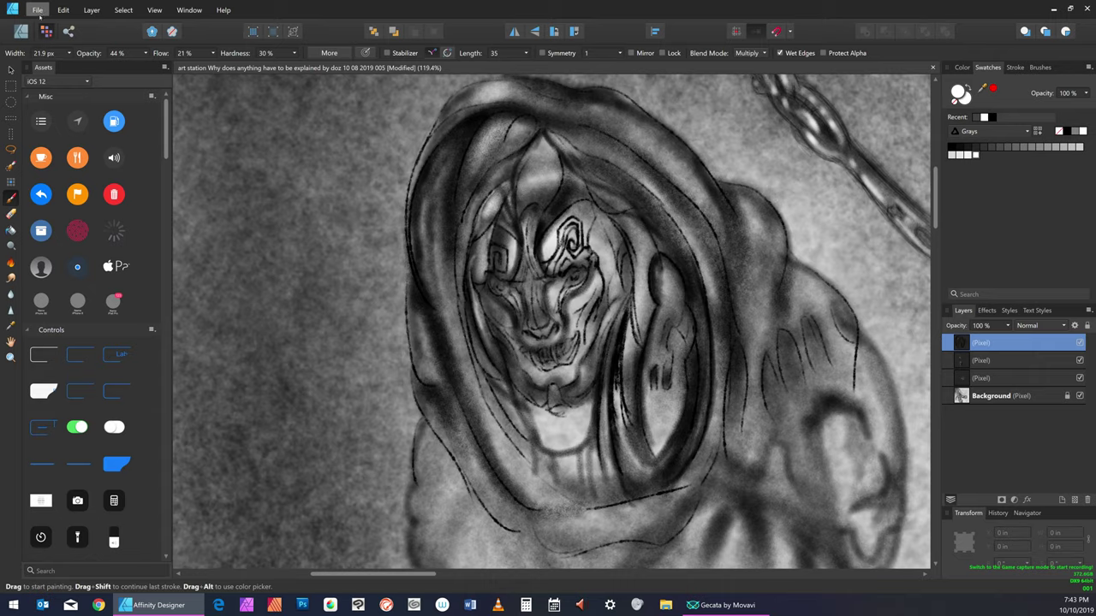
{"action": "left_click", "coordinate": [37, 10]}
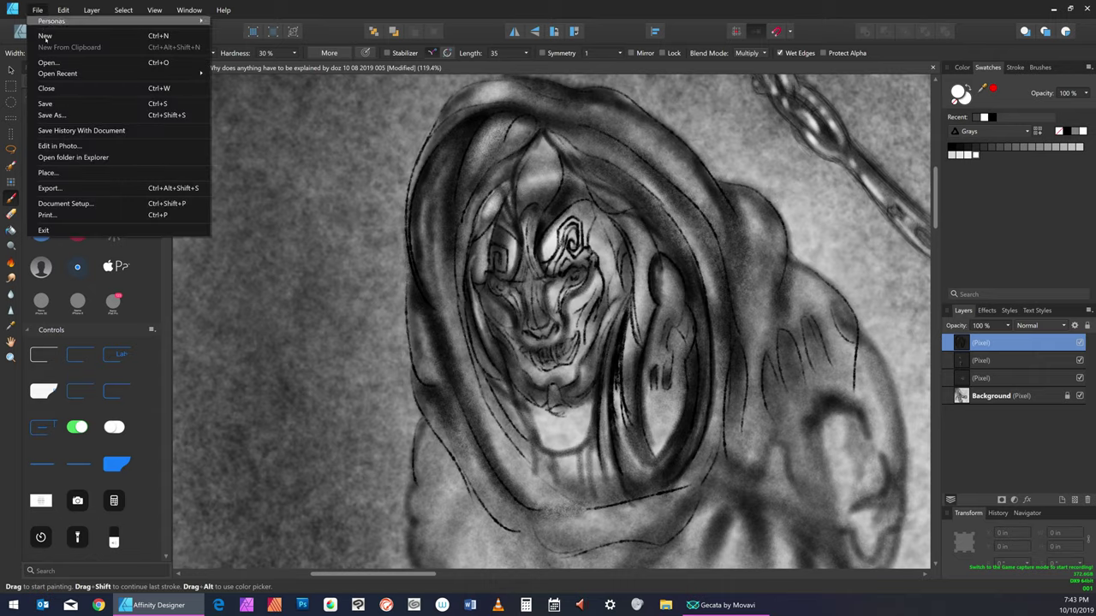
{"action": "left_click", "coordinate": [68, 105]}
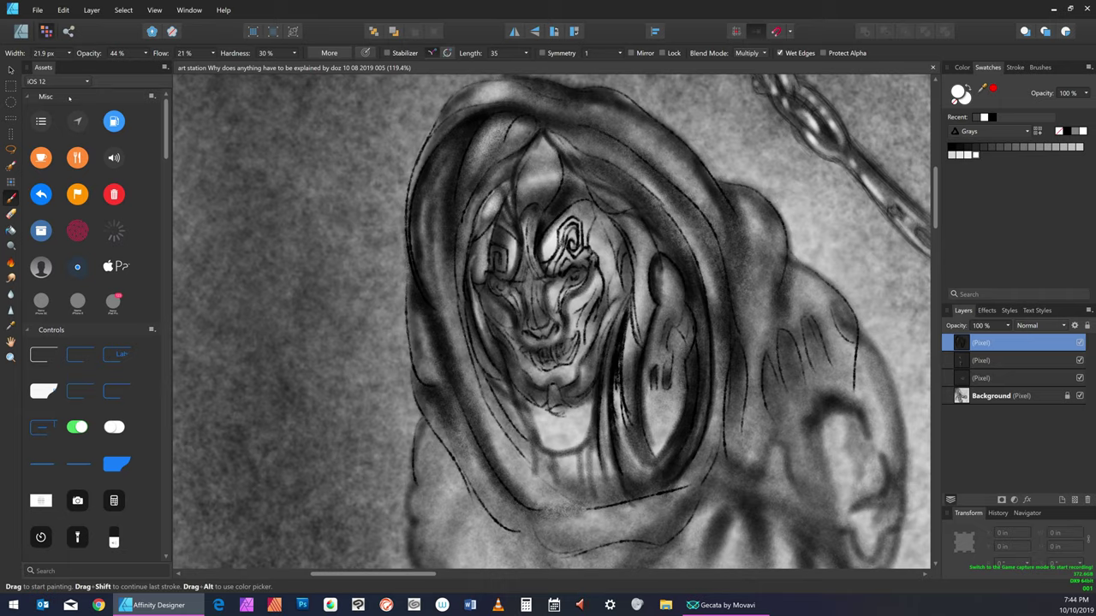
Paint white highlights below the left eye and across the left cheek, resizing the brush to 30 px
{"action": "key", "text": "bracketright"}
{"action": "key", "text": "bracketright"}
{"action": "key", "text": "bracketright"}
{"action": "key", "text": "bracketleft"}
{"action": "key", "text": "bracketleft"}
{"action": "key", "text": "bracketleft"}
{"action": "left_click_drag", "start_coordinate": [486, 298], "coordinate": [510, 321]}
{"action": "key", "text": "bracketleft"}
{"action": "key", "text": "bracketright"}
{"action": "key", "text": "bracketright"}
{"action": "key", "text": "bracketright"}
{"action": "key", "text": "bracketright"}
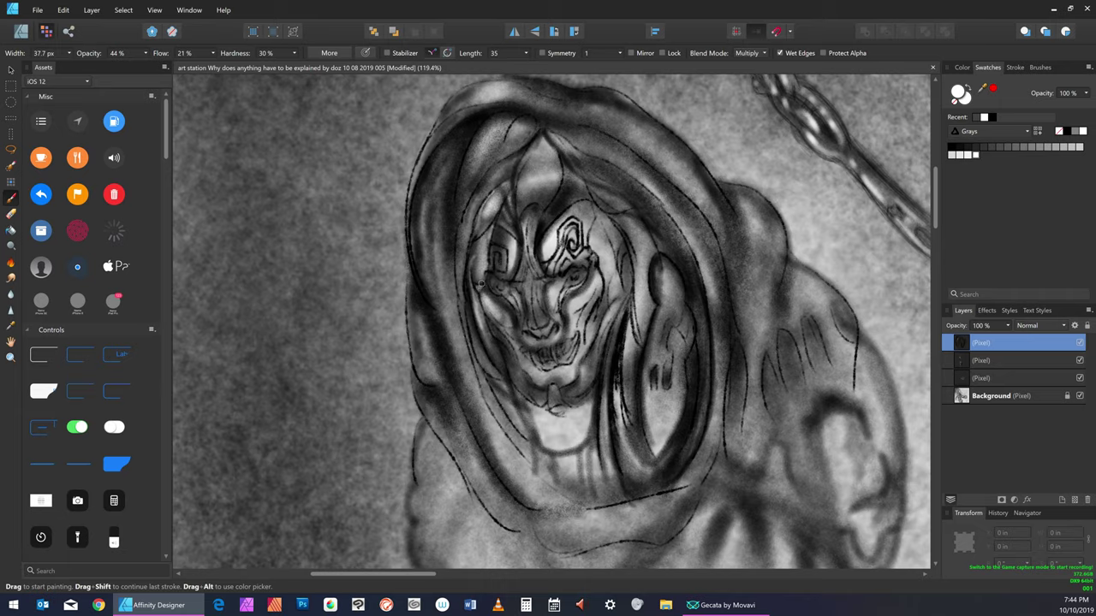
{"action": "key", "text": "bracketleft"}
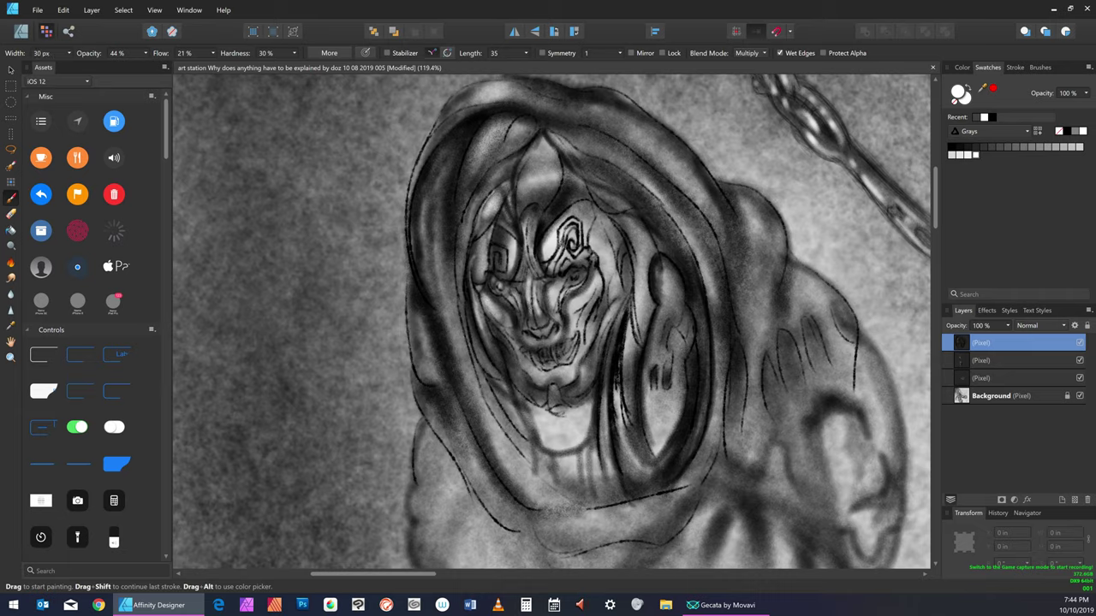
Reduce the brush to 5.8 px in stages and add fine white highlights around the eyes and along the nose
{"action": "key", "text": "bracketleft"}
{"action": "key", "text": "bracketleft"}
{"action": "key", "text": "bracketleft"}
{"action": "key", "text": "bracketleft"}
{"action": "key", "text": "bracketleft"}
{"action": "key", "text": "bracketleft"}
{"action": "key", "text": "bracketleft"}
{"action": "key", "text": "bracketright"}
{"action": "key", "text": "bracketright"}
{"action": "key", "text": "bracketleft"}
{"action": "key", "text": "bracketright"}
{"action": "key", "text": "bracketright"}
{"action": "key", "text": "bracketleft"}
{"action": "key", "text": "bracketleft"}
{"action": "key", "text": "bracketleft"}
{"action": "key", "text": "bracketleft"}
{"action": "key", "text": "bracketleft"}
{"action": "key", "text": "bracketleft"}
{"action": "key", "text": "bracketleft"}
{"action": "key", "text": "bracketleft"}
{"action": "key", "text": "bracketleft"}
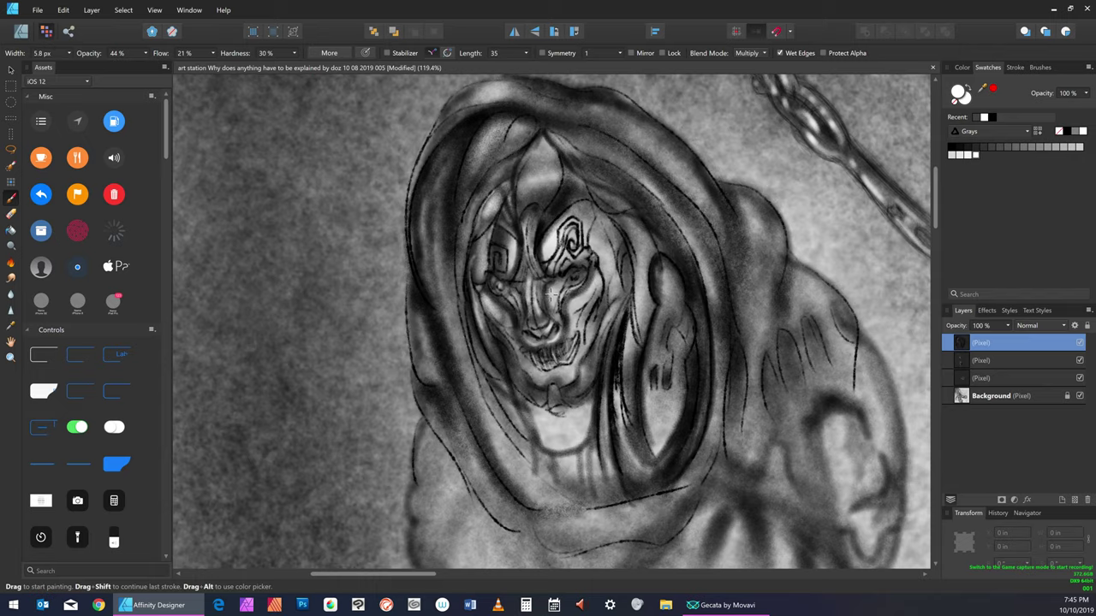
Save the document with the new facial highlights
{"action": "left_click", "coordinate": [37, 10]}
{"action": "left_click", "coordinate": [62, 10]}
{"action": "mouse_move", "coordinate": [39, 12]}
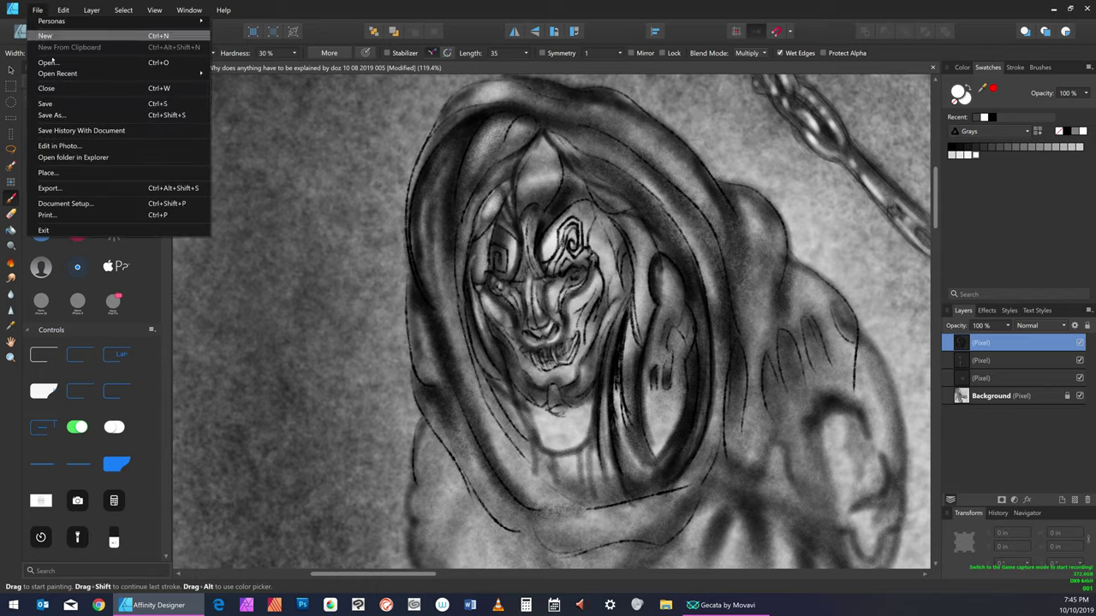
{"action": "left_click", "coordinate": [70, 103]}
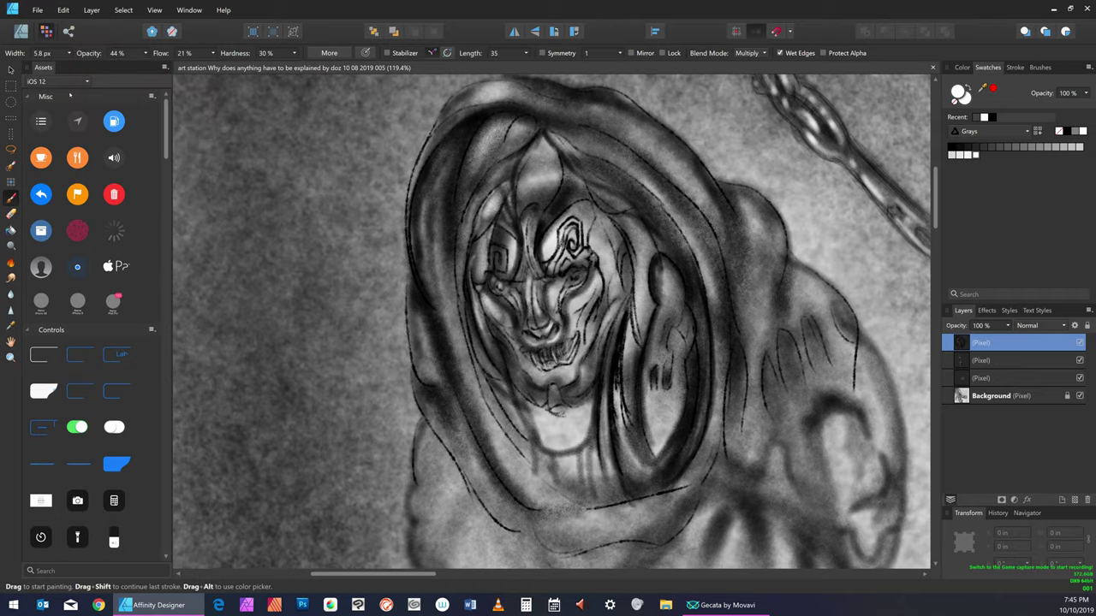
Highlight the left cheek, jaw and chin with white strokes, enlarging the brush to 46.8 px
{"action": "key", "text": "]"}
{"action": "key", "text": "]"}
{"action": "key", "text": "]"}
{"action": "key", "text": "]"}
{"action": "key", "text": "bracketleft"}
{"action": "key", "text": "bracketleft"}
{"action": "key", "text": "bracketleft"}
{"action": "key", "text": "bracketleft"}
{"action": "key", "text": "bracketright"}
{"action": "key", "text": "bracketright"}
{"action": "key", "text": "bracketright"}
{"action": "key", "text": "bracketright"}
{"action": "key", "text": "bracketright"}
{"action": "key", "text": "bracketright"}
{"action": "key", "text": "bracketright"}
{"action": "key", "text": "bracketright"}
{"action": "key", "text": "bracketright"}
{"action": "left_click_drag", "start_coordinate": [512, 346], "coordinate": [490, 324]}
{"action": "key", "text": "bracketleft"}
{"action": "key", "text": "bracketleft"}
{"action": "key", "text": "bracketleft"}
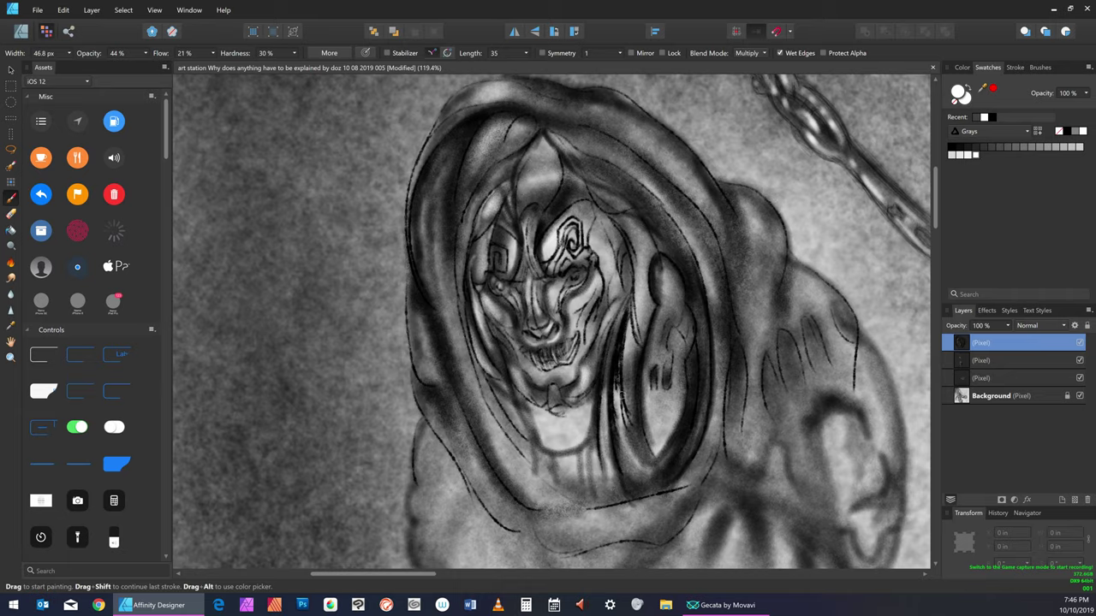
Paint white highlights down the hair strands right of the neck and along the left edge of the elongated form inside the hood
{"action": "left_click_drag", "start_coordinate": [614, 386], "coordinate": [619, 428]}
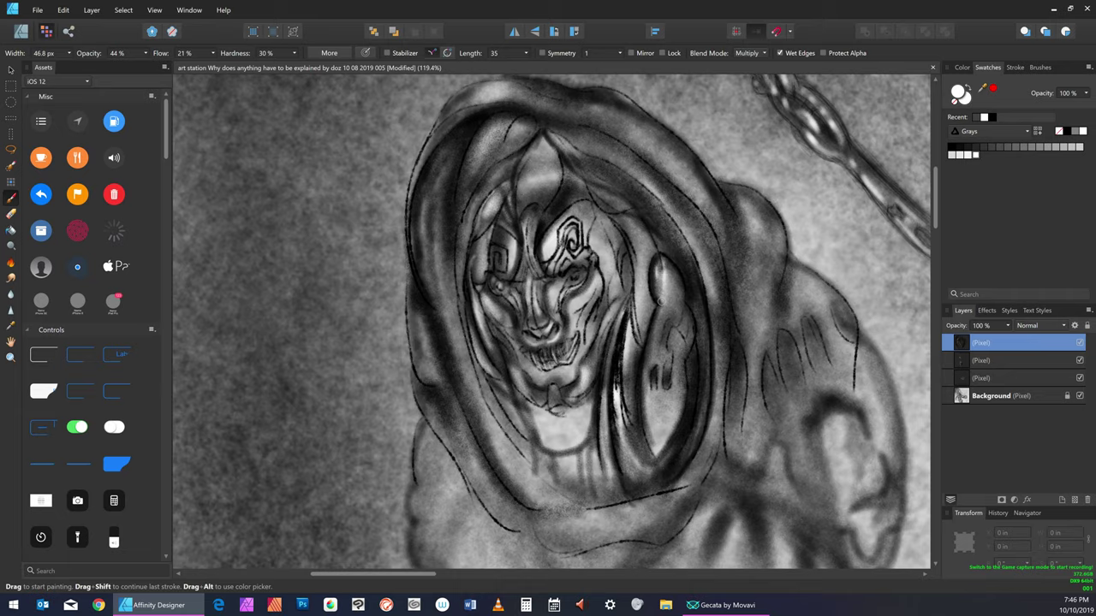
{"action": "left_click_drag", "start_coordinate": [652, 365], "coordinate": [654, 311]}
{"action": "left_click_drag", "start_coordinate": [652, 350], "coordinate": [647, 418]}
{"action": "left_click_drag", "start_coordinate": [645, 369], "coordinate": [654, 454]}
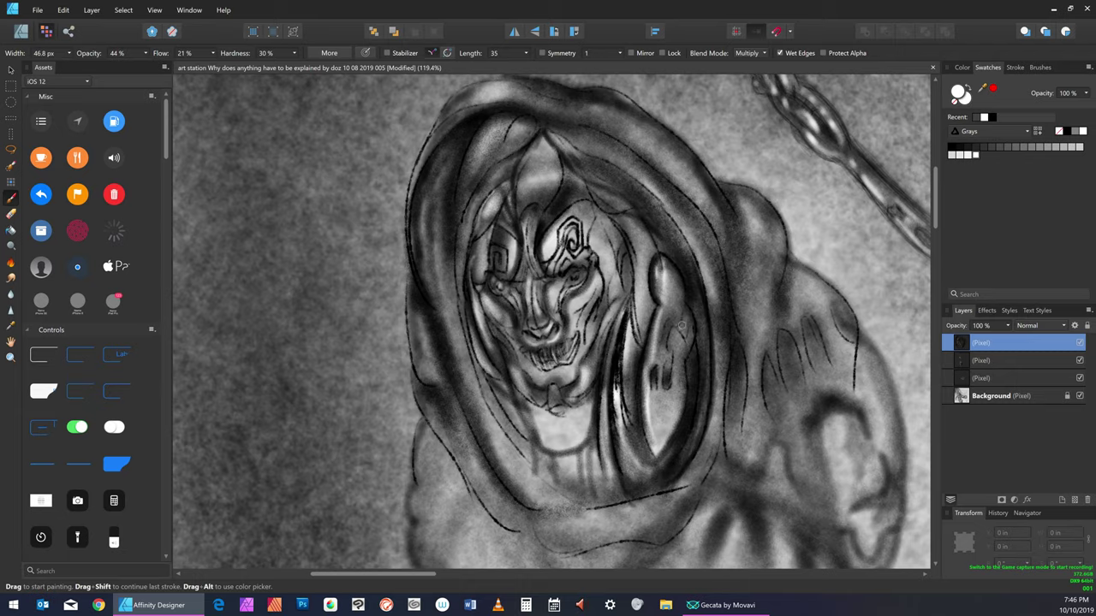
Highlight the small folds in the middle of the elongated form inside the hood, varying the brush down to 9.6 px
{"action": "key", "text": "bracketleft"}
{"action": "key", "text": "bracketleft"}
{"action": "key", "text": "bracketleft"}
{"action": "key", "text": "bracketleft"}
{"action": "key", "text": "bracketleft"}
{"action": "key", "text": "bracketleft"}
{"action": "key", "text": "bracketleft"}
{"action": "key", "text": "bracketright"}
{"action": "key", "text": "bracketright"}
{"action": "key", "text": "bracketright"}
{"action": "key", "text": "bracketright"}
{"action": "key", "text": "bracketright"}
{"action": "key", "text": "bracketright"}
{"action": "key", "text": "bracketleft"}
{"action": "key", "text": "bracketleft"}
{"action": "key", "text": "bracketleft"}
{"action": "key", "text": "bracketleft"}
{"action": "key", "text": "bracketleft"}
{"action": "key", "text": "bracketleft"}
{"action": "key", "text": "bracketleft"}
{"action": "key", "text": "bracketleft"}
{"action": "key", "text": "bracketright"}
{"action": "key", "text": "bracketright"}
{"action": "key", "text": "bracketright"}
{"action": "key", "text": "bracketright"}
{"action": "key", "text": "bracketright"}
{"action": "key", "text": "bracketright"}
{"action": "key", "text": "bracketright"}
{"action": "key", "text": "bracketleft"}
{"action": "key", "text": "bracketleft"}
{"action": "key", "text": "bracketright"}
{"action": "key", "text": "bracketleft"}
{"action": "key", "text": "bracketleft"}
{"action": "key", "text": "bracketleft"}
{"action": "key", "text": "bracketleft"}
{"action": "key", "text": "bracketleft"}
{"action": "key", "text": "bracketright"}
{"action": "key", "text": "bracketright"}
{"action": "key", "text": "bracketright"}
{"action": "key", "text": "bracketleft"}
{"action": "key", "text": "bracketleft"}
{"action": "key", "text": "bracketleft"}
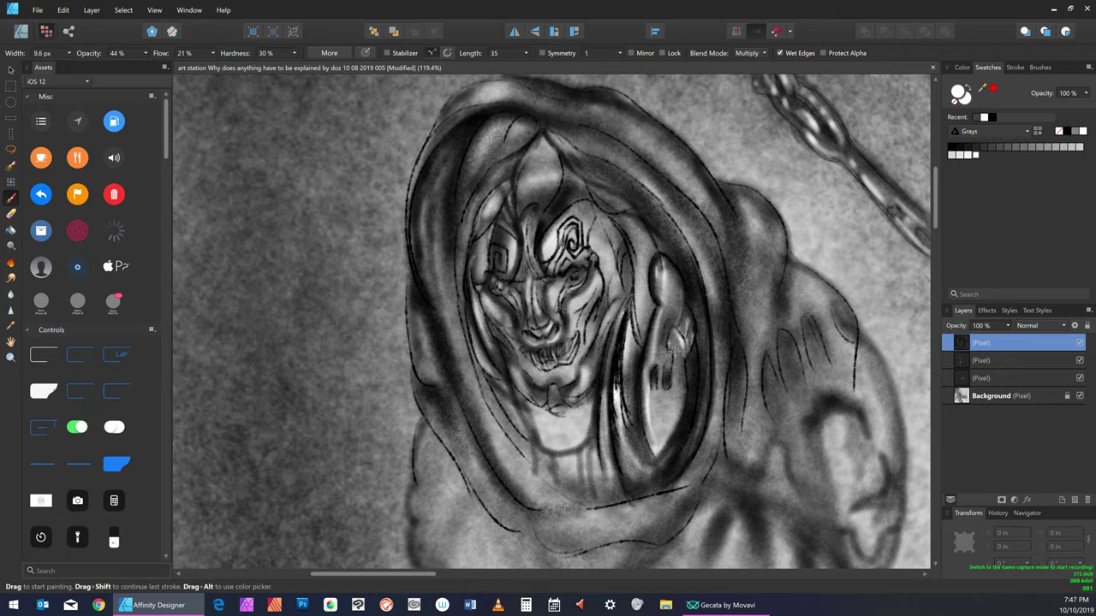
Resize the brush to 16.9 px and save the document
{"action": "key", "text": "bracketleft"}
{"action": "key", "text": "bracketright"}
{"action": "key", "text": "bracketright"}
{"action": "key", "text": "bracketright"}
{"action": "key", "text": "bracketright"}
{"action": "key", "text": "bracketleft"}
{"action": "left_click", "coordinate": [36, 10]}
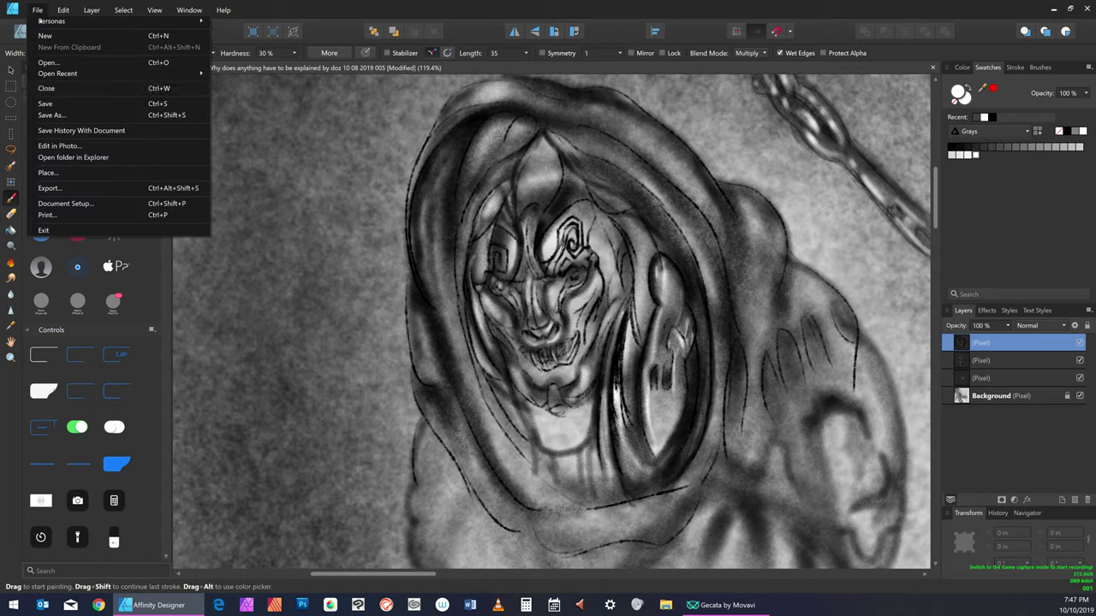
{"action": "left_click", "coordinate": [67, 102]}
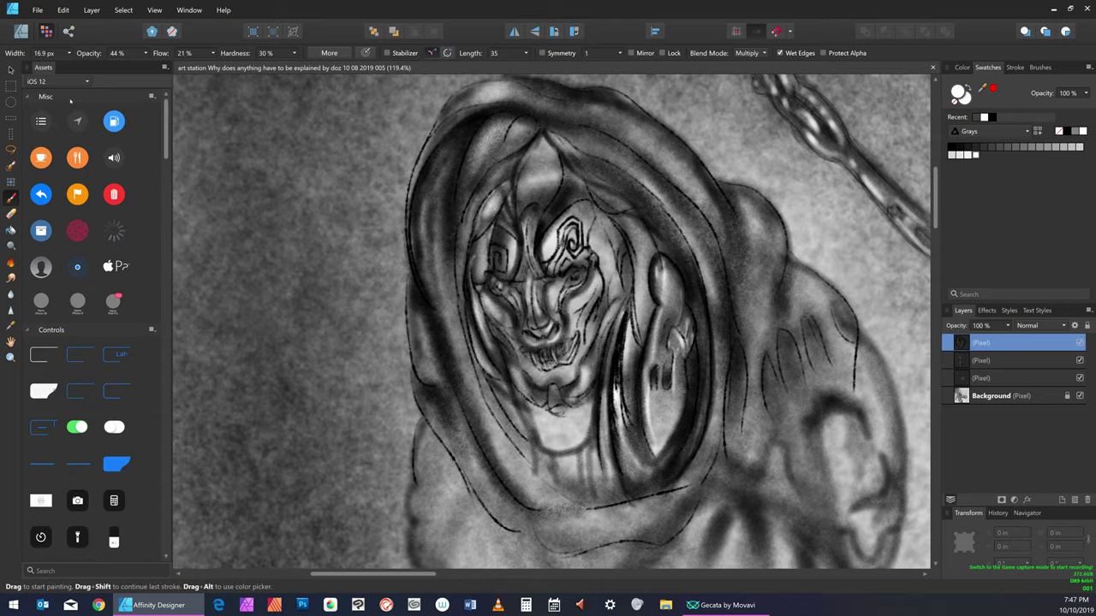
Enlarge the brush to 101.7 px and paint a soft white highlight on the lower part of the elongated form inside the hood
{"action": "key", "text": "bracketright"}
{"action": "key", "text": "bracketright"}
{"action": "key", "text": "bracketright"}
{"action": "key", "text": "bracketright"}
{"action": "key", "text": "bracketright"}
{"action": "key", "text": "bracketleft"}
{"action": "left_click_drag", "start_coordinate": [669, 406], "coordinate": [667, 426]}
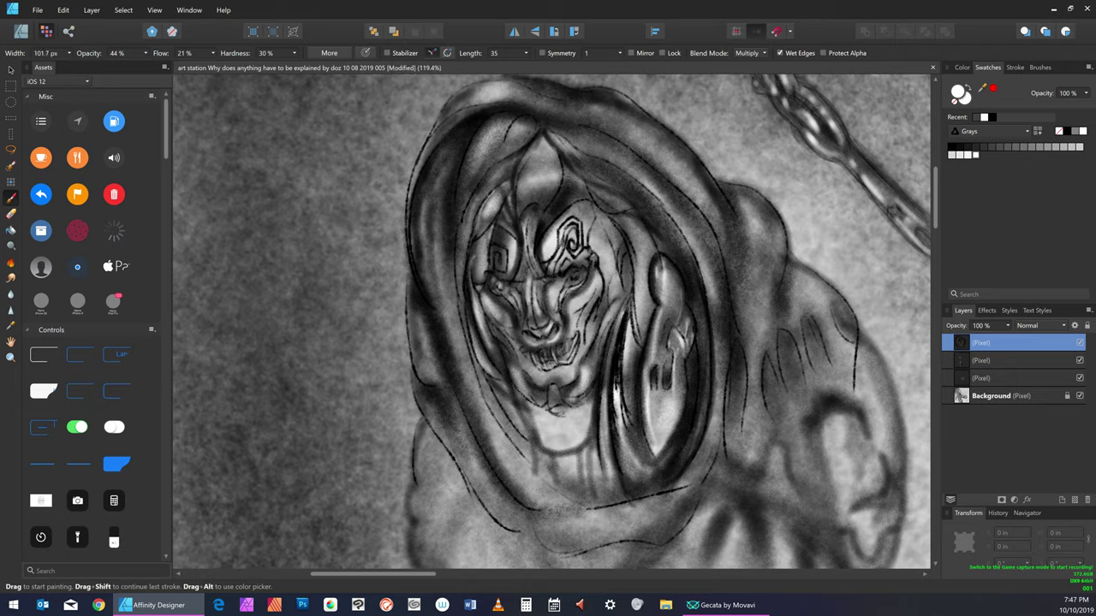
Highlight the upper curve of the hair strand right of the face, varying the brush between 26 px and 60.4 px
{"action": "key", "text": "bracketleft"}
{"action": "key", "text": "bracketleft"}
{"action": "key", "text": "bracketleft"}
{"action": "key", "text": "bracketleft"}
{"action": "key", "text": "bracketleft"}
{"action": "key", "text": "bracketleft"}
{"action": "key", "text": "bracketleft"}
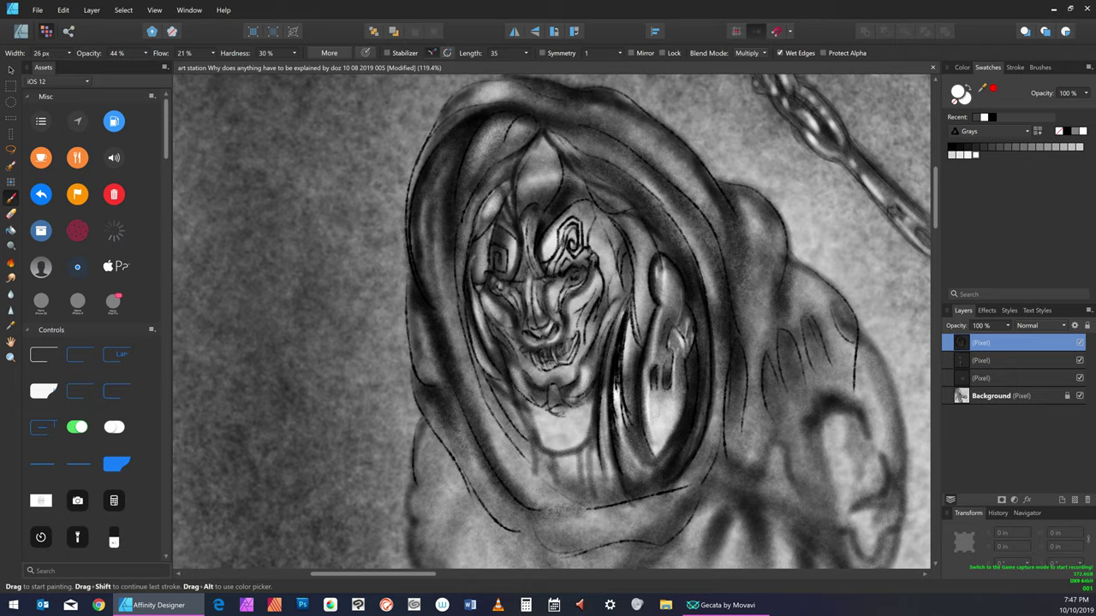
{"action": "key", "text": "bracketleft"}
{"action": "key", "text": "bracketleft"}
{"action": "key", "text": "bracketleft"}
{"action": "key", "text": "bracketleft"}
{"action": "key", "text": "bracketleft"}
{"action": "key", "text": "bracketleft"}
{"action": "key", "text": "bracketright"}
{"action": "key", "text": "bracketright"}
{"action": "key", "text": "bracketright"}
{"action": "key", "text": "bracketright"}
{"action": "key", "text": "bracketright"}
{"action": "key", "text": "bracketright"}
{"action": "key", "text": "bracketright"}
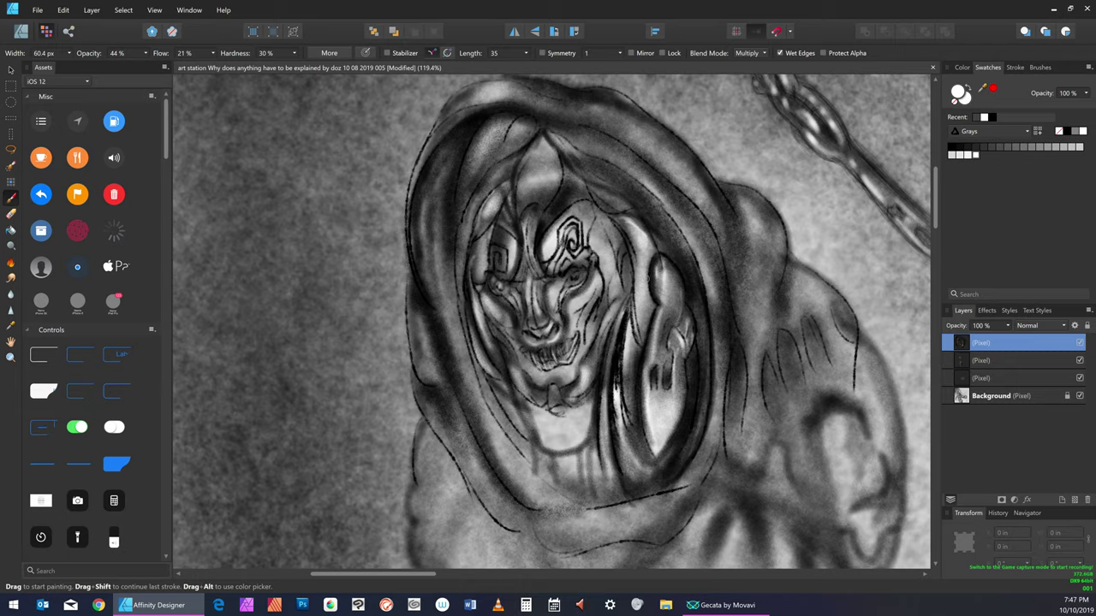
Continue the white highlights inside the hood right of the face, ending with a 46.1 px brush, and save the document
{"action": "key", "text": "bracketleft"}
{"action": "key", "text": "bracketleft"}
{"action": "key", "text": "bracketleft"}
{"action": "key", "text": "bracketleft"}
{"action": "key", "text": "bracketleft"}
{"action": "key", "text": "bracketright"}
{"action": "key", "text": "bracketright"}
{"action": "key", "text": "bracketright"}
{"action": "key", "text": "bracketright"}
{"action": "key", "text": "bracketright"}
{"action": "key", "text": "bracketright"}
{"action": "key", "text": "bracketright"}
{"action": "key", "text": "bracketright"}
{"action": "key", "text": "bracketright"}
{"action": "key", "text": "bracketleft"}
{"action": "key", "text": "bracketleft"}
{"action": "key", "text": "bracketleft"}
{"action": "key", "text": "bracketleft"}
{"action": "key", "text": "bracketleft"}
{"action": "key", "text": "bracketleft"}
{"action": "key", "text": "bracketleft"}
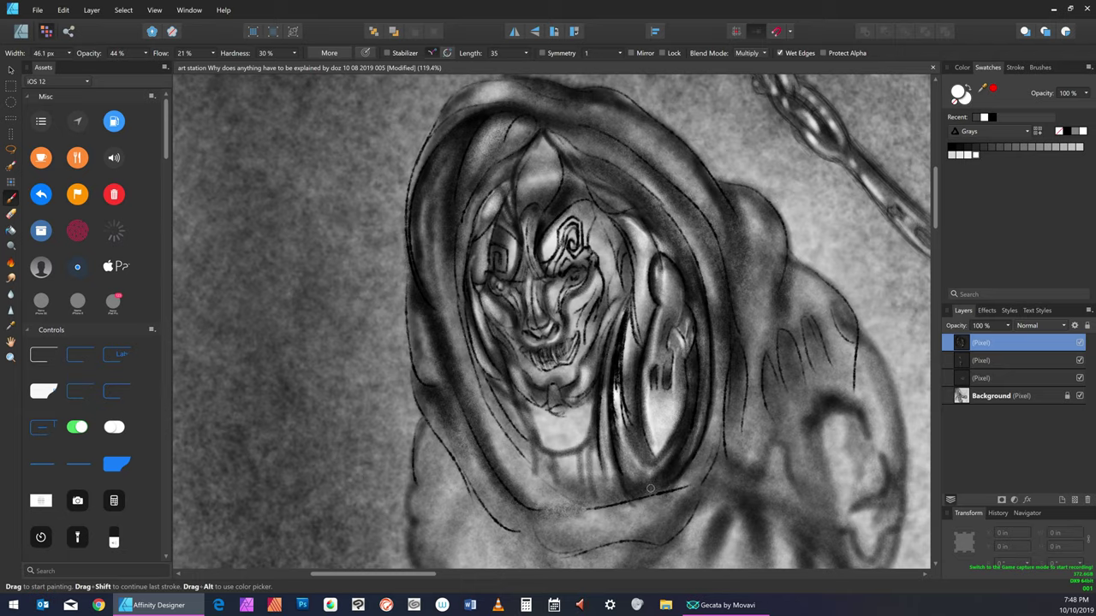
{"action": "left_click", "coordinate": [37, 10]}
{"action": "left_click", "coordinate": [72, 103]}
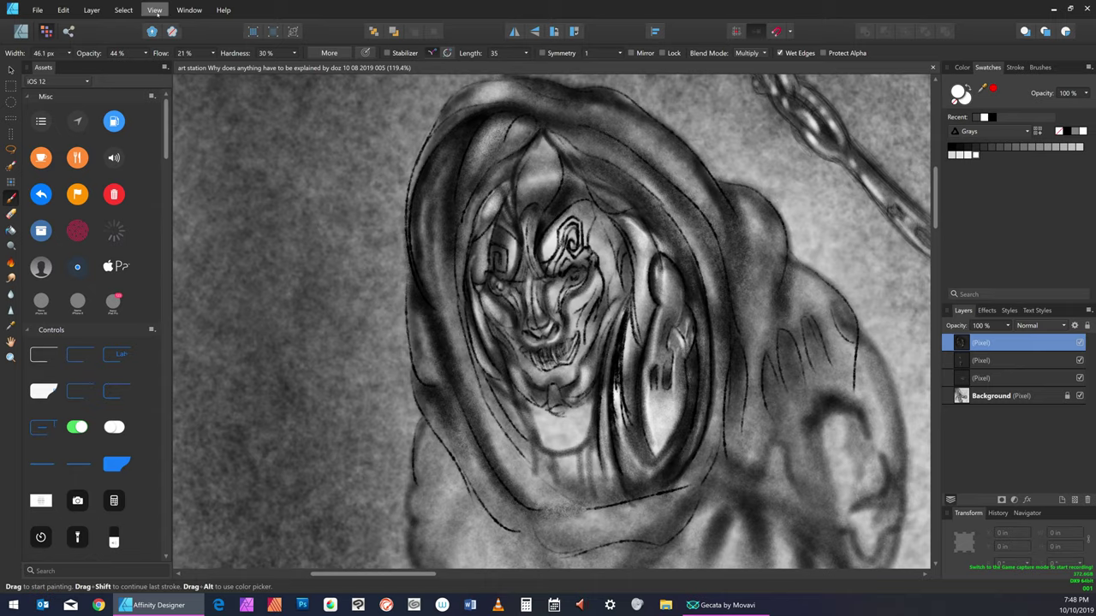
Review the hooded head at actual size and the whole drawing fitted to the window
{"action": "left_click", "coordinate": [157, 10]}
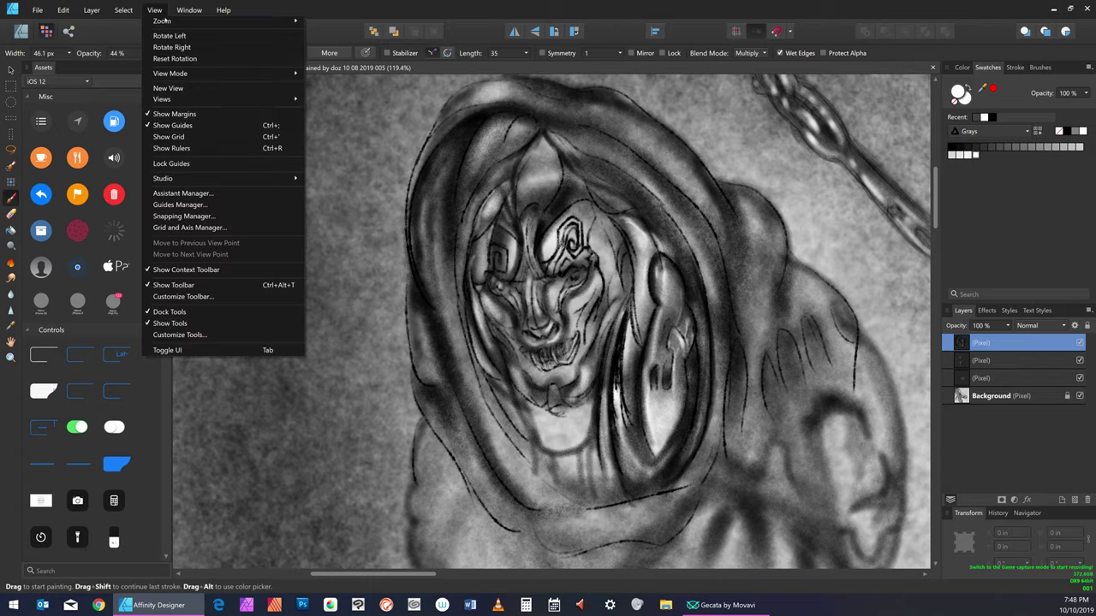
{"action": "mouse_move", "coordinate": [297, 19]}
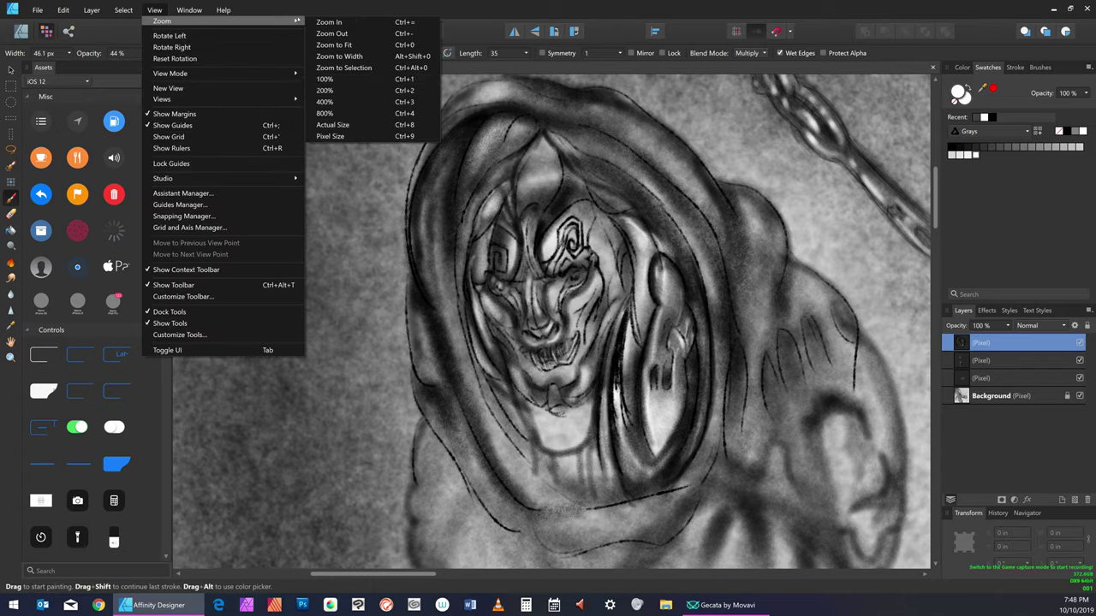
{"action": "left_click", "coordinate": [356, 123]}
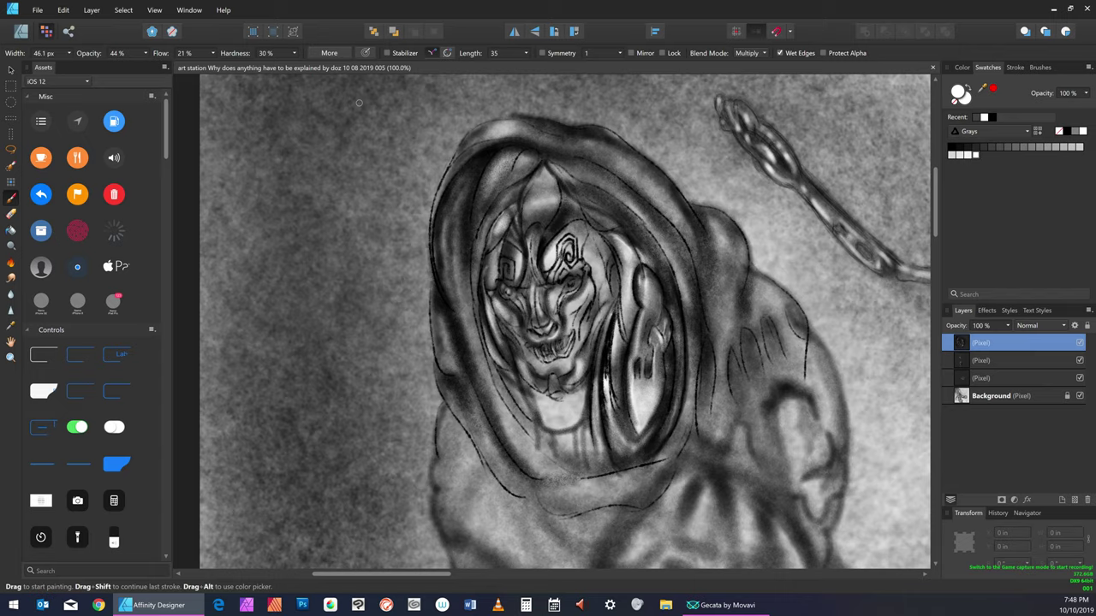
{"action": "left_click", "coordinate": [154, 9]}
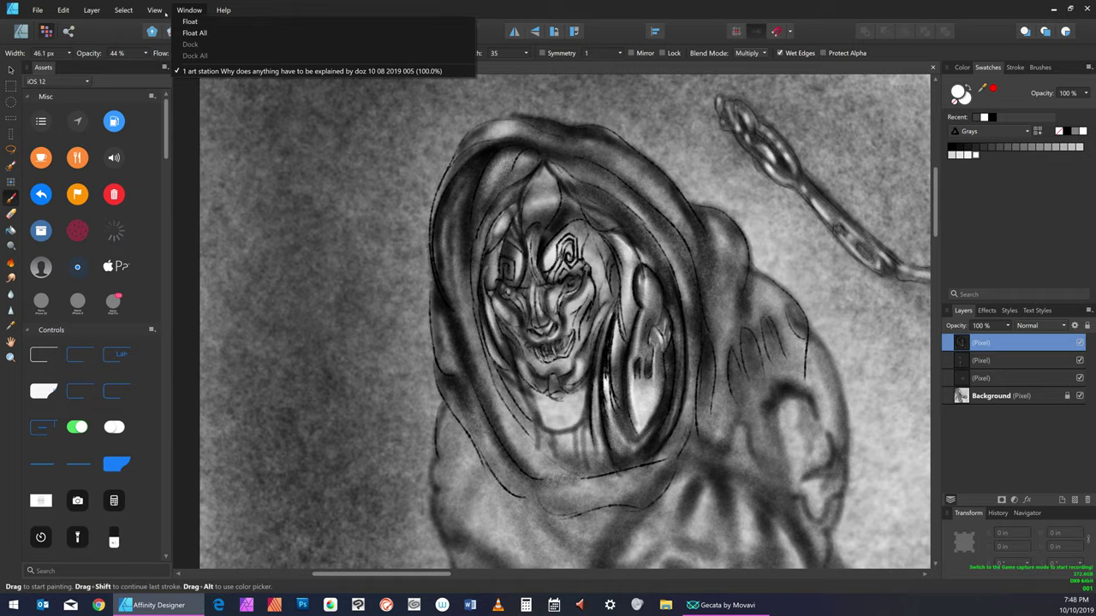
{"action": "mouse_move", "coordinate": [216, 18]}
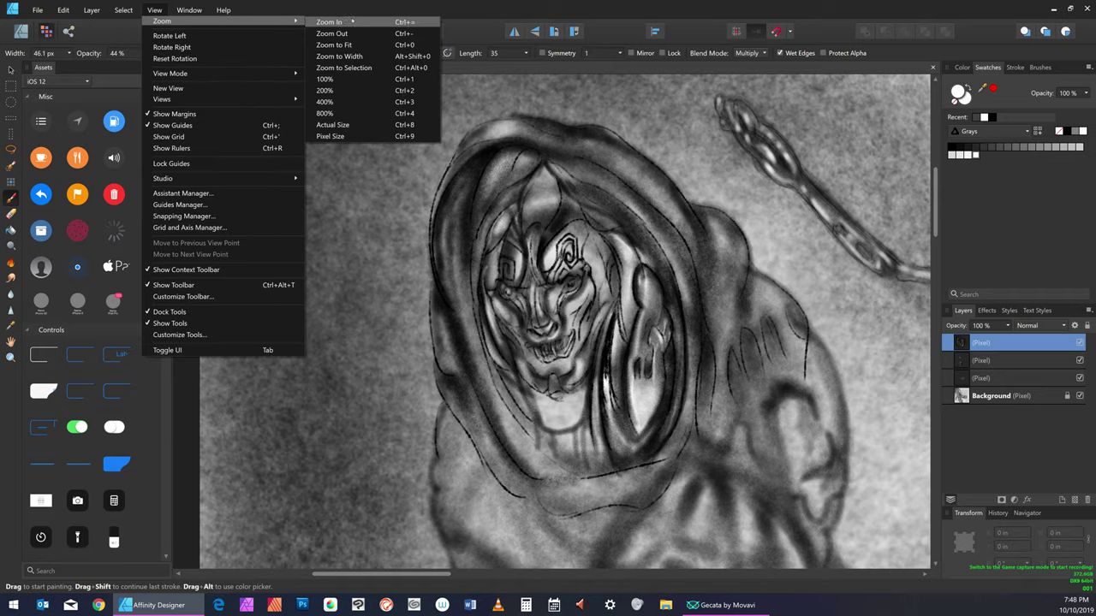
{"action": "left_click", "coordinate": [356, 46]}
{"action": "key", "text": "ctrl+0"}
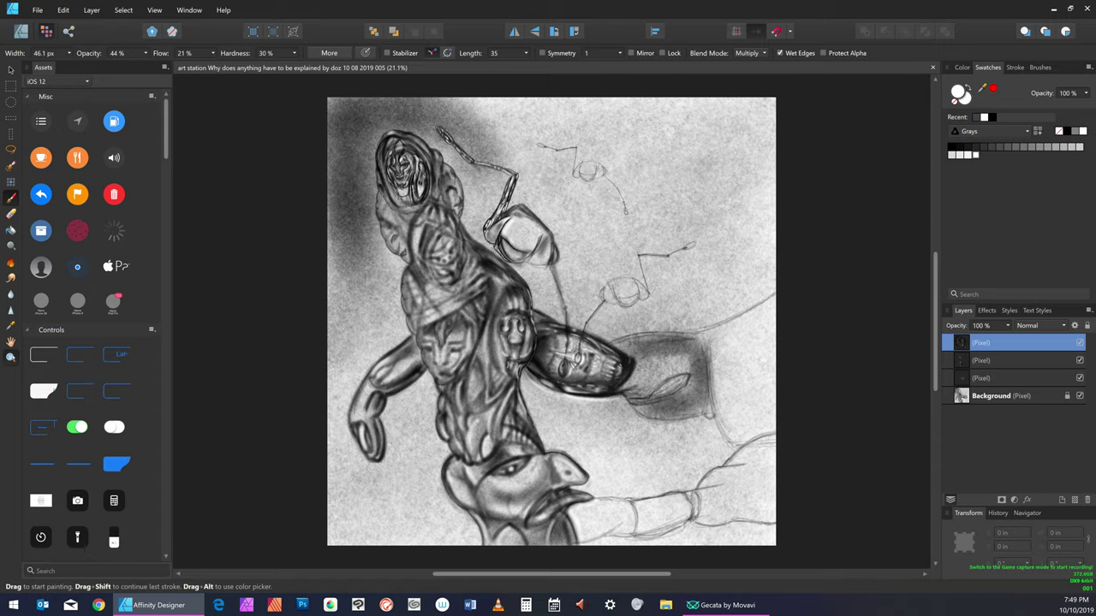
Choose white from the Grays palette, enlarge the brush to 58.3 px and highlight the outer fold on the hood's left side
{"action": "left_click", "coordinate": [10, 357]}
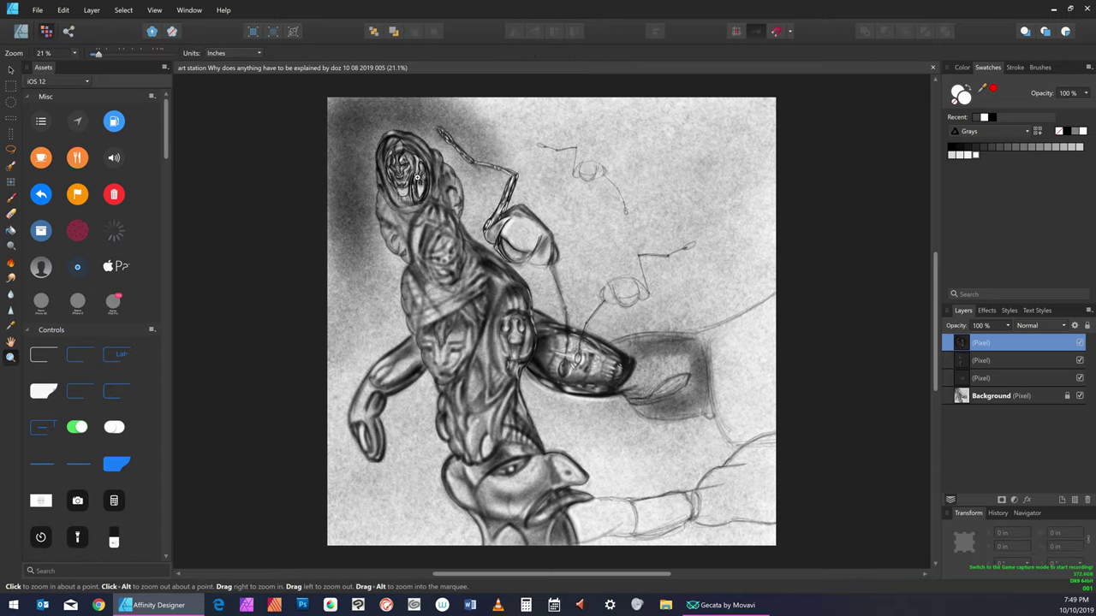
{"action": "left_click_drag", "start_coordinate": [408, 192], "coordinate": [761, 96]}
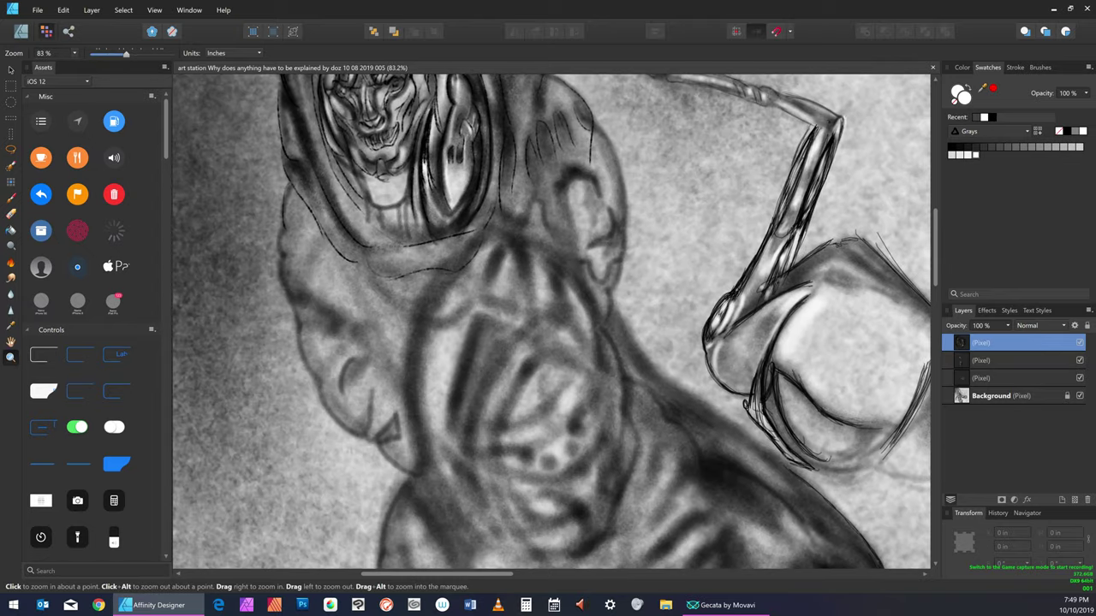
{"action": "key", "text": "h"}
{"action": "left_click_drag", "start_coordinate": [342, 262], "coordinate": [421, 453]}
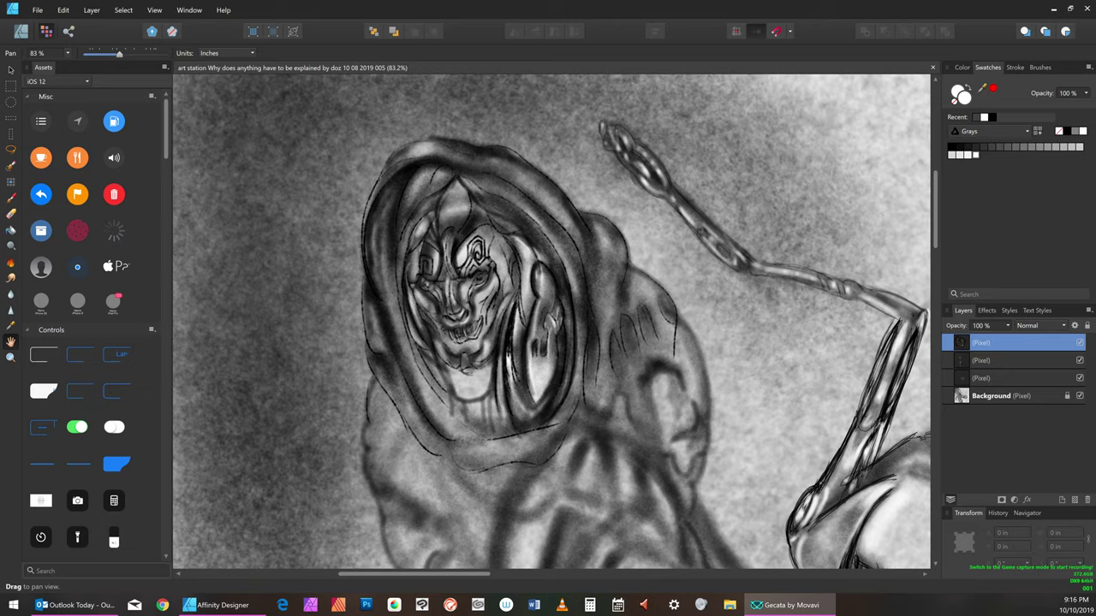
{"action": "left_click", "coordinate": [974, 156]}
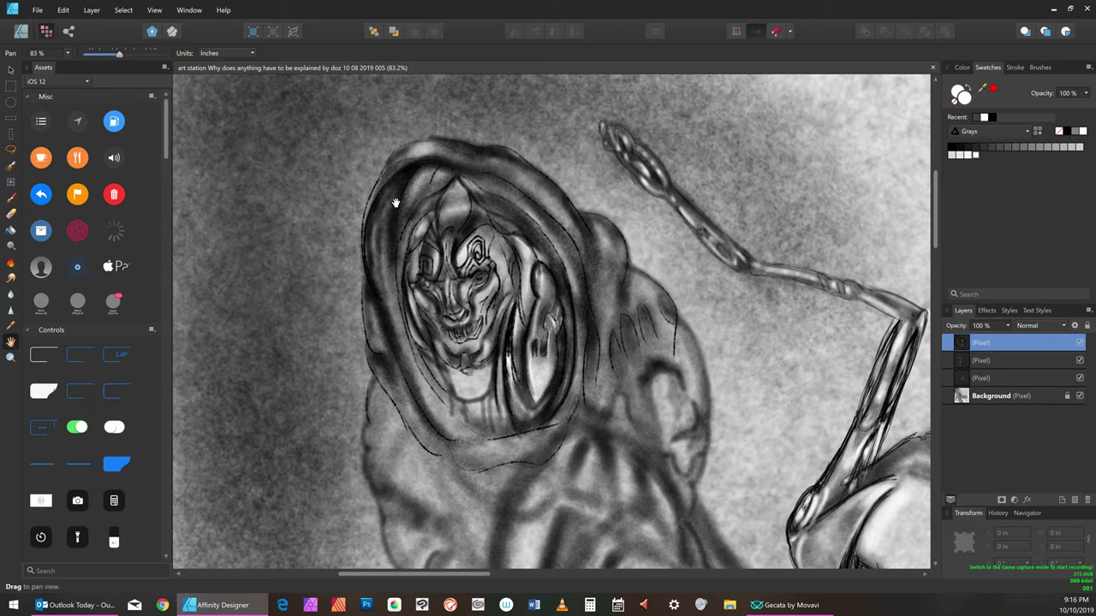
{"action": "key", "text": "b"}
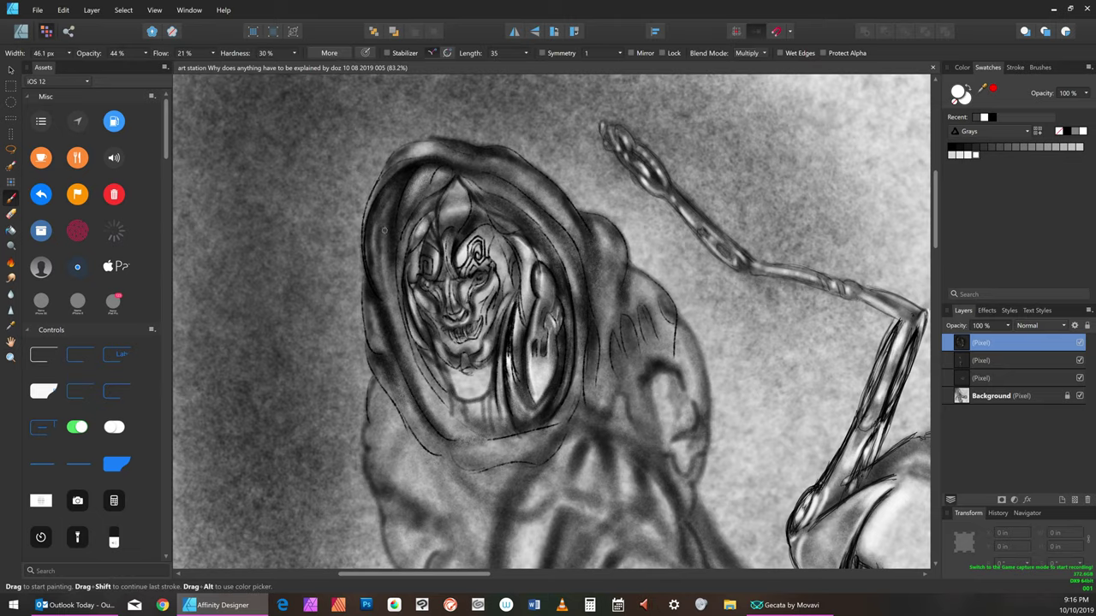
{"action": "key", "text": "]"}
{"action": "key", "text": "]"}
{"action": "left_click_drag", "start_coordinate": [385, 226], "coordinate": [379, 236]}
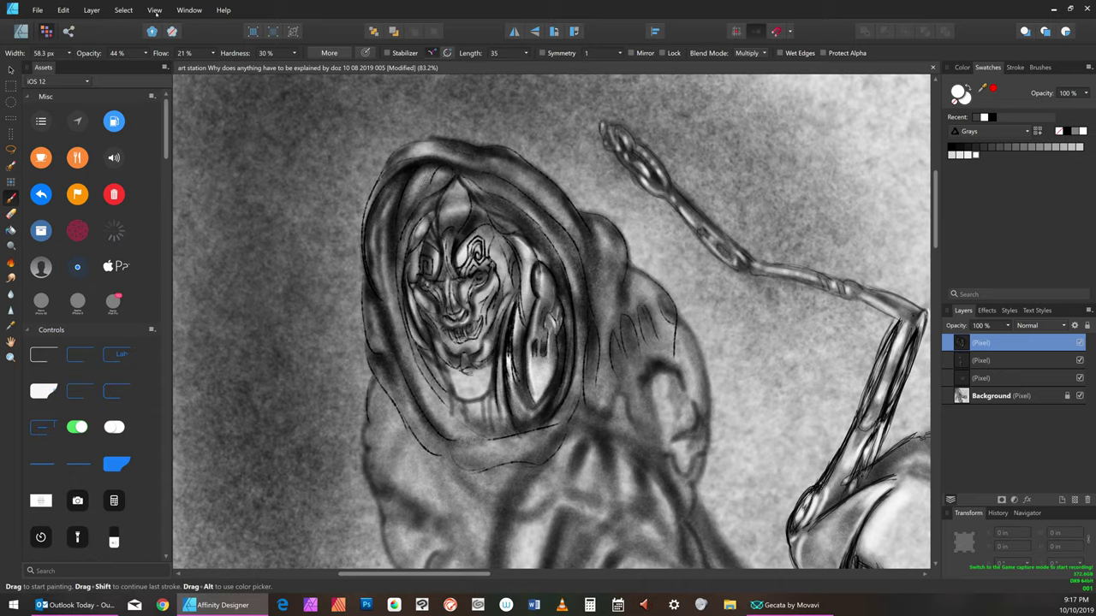
Examine the hood details at 400% and 200%, and the overall drawing at page width and fitted to the window
{"action": "left_click", "coordinate": [154, 9]}
{"action": "mouse_move", "coordinate": [208, 21]}
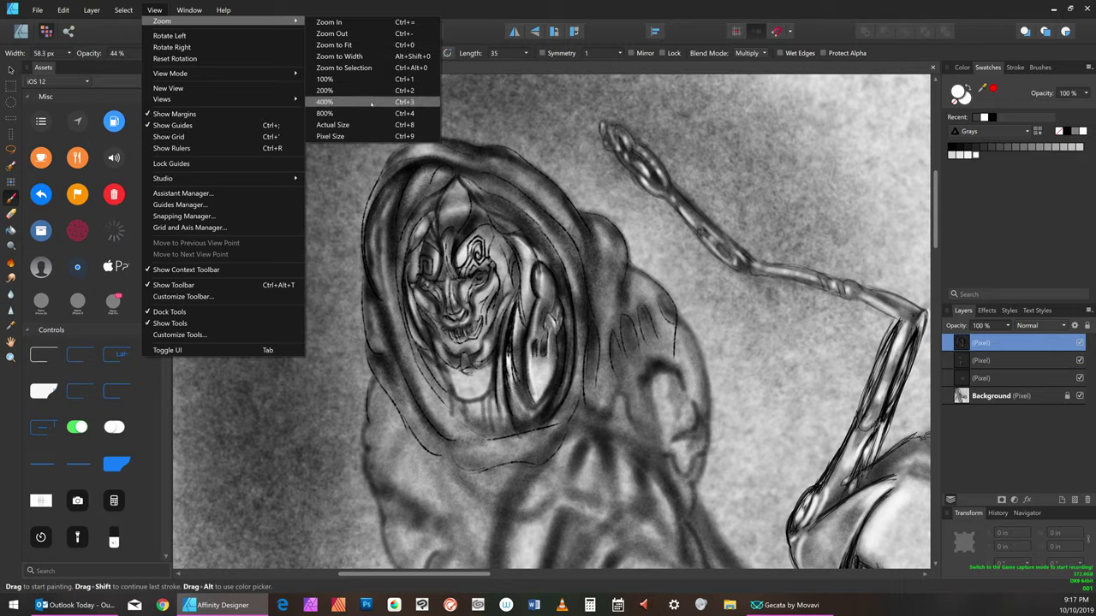
{"action": "left_click", "coordinate": [365, 101]}
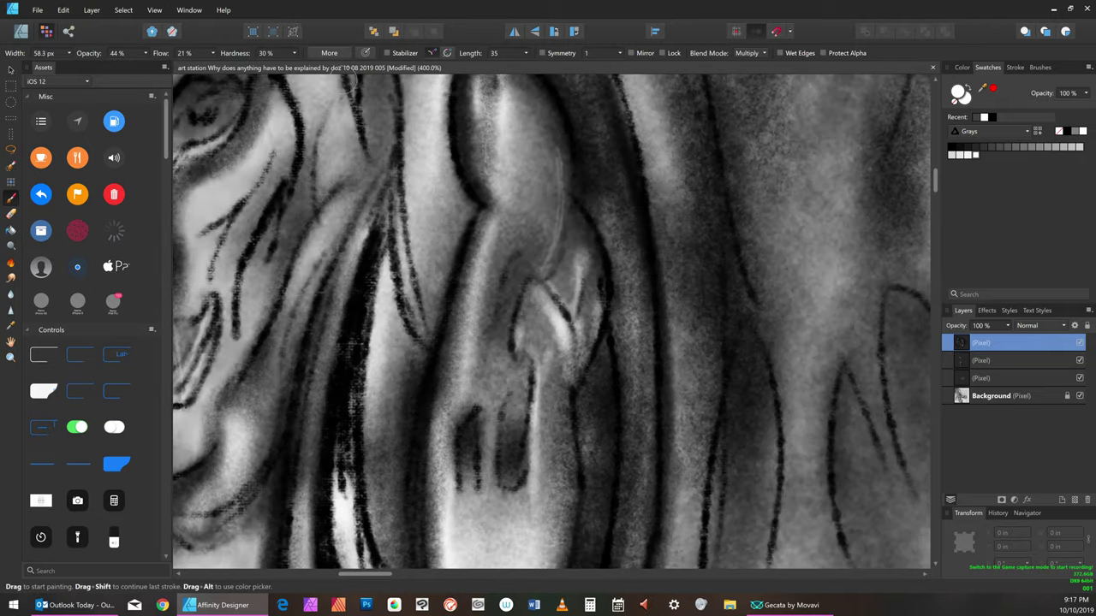
{"action": "left_click", "coordinate": [155, 10]}
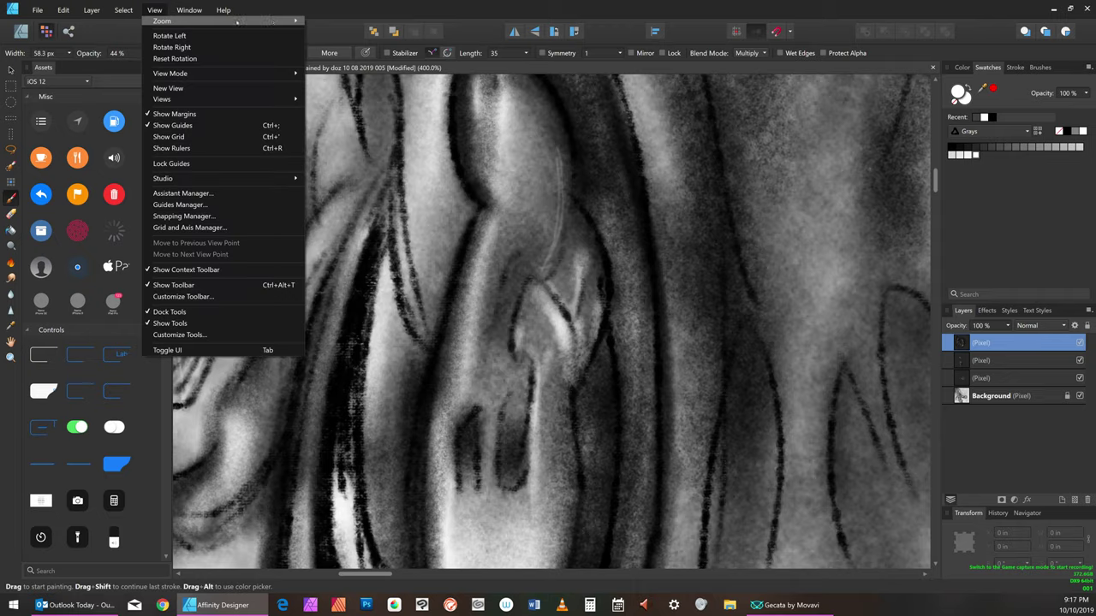
{"action": "mouse_move", "coordinate": [257, 21]}
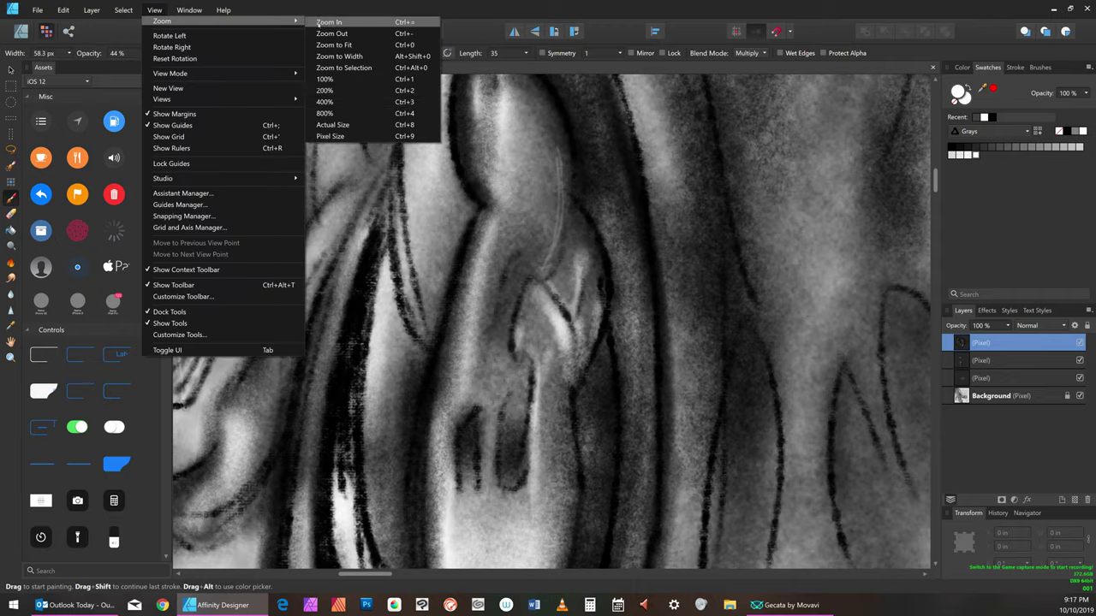
{"action": "left_click", "coordinate": [356, 91]}
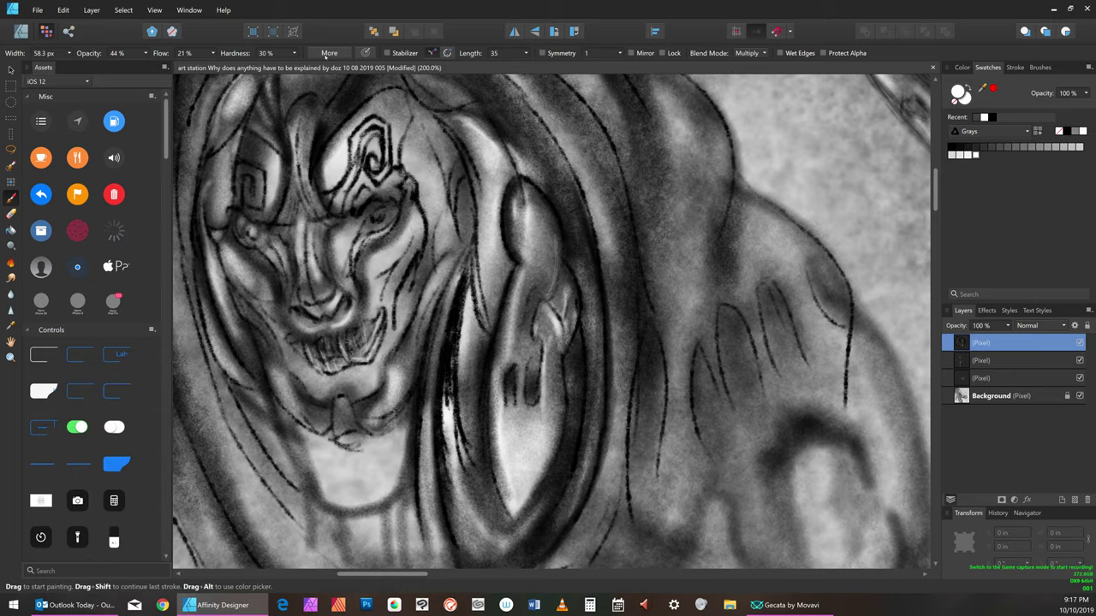
{"action": "left_click", "coordinate": [155, 11]}
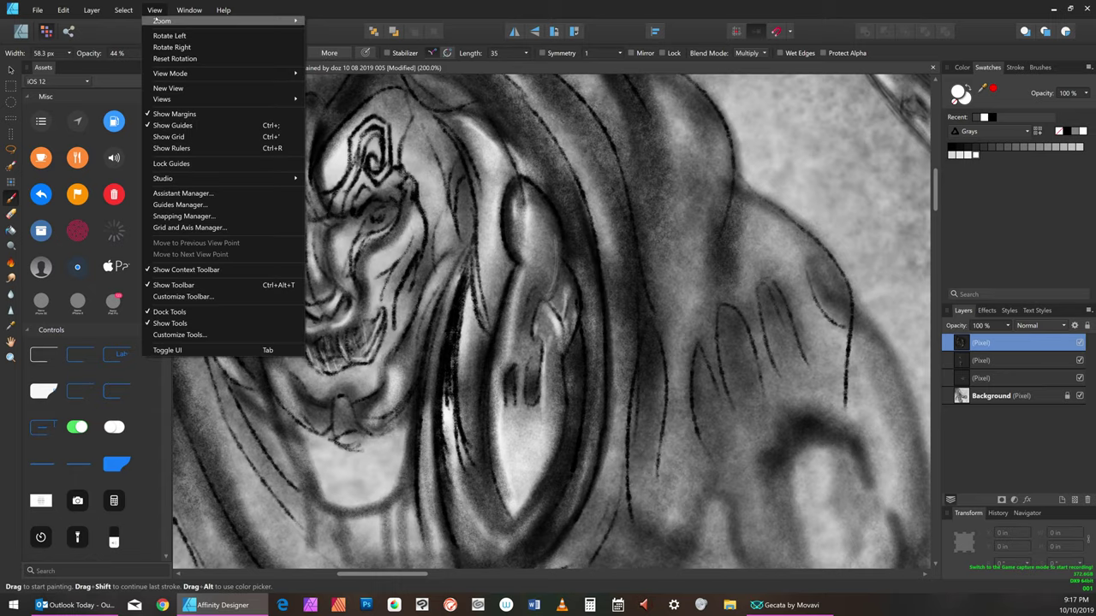
{"action": "left_click", "coordinate": [155, 10]}
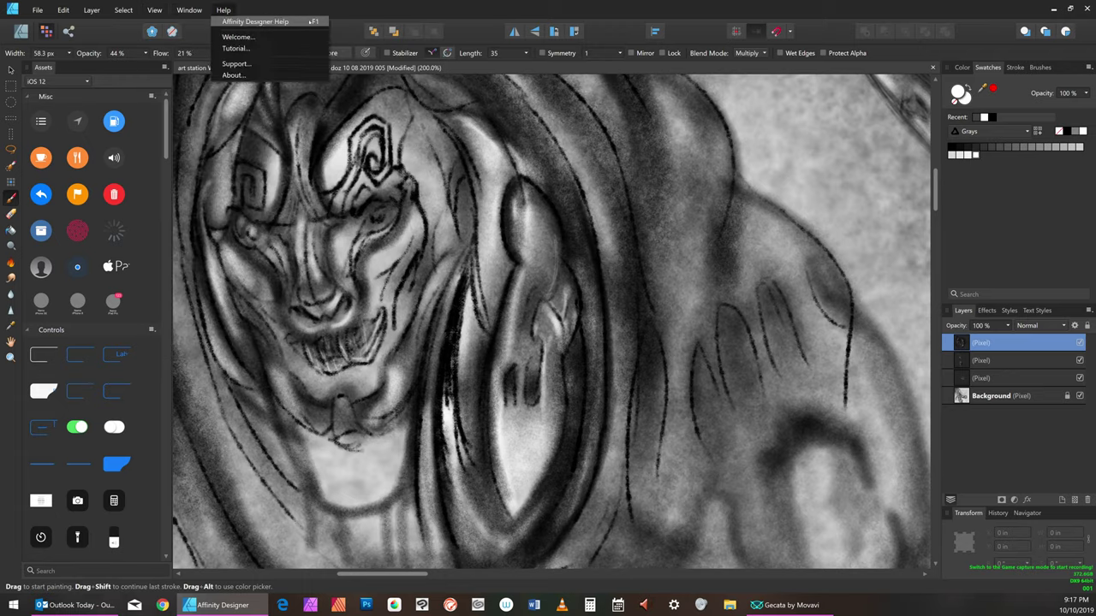
{"action": "left_click", "coordinate": [155, 11]}
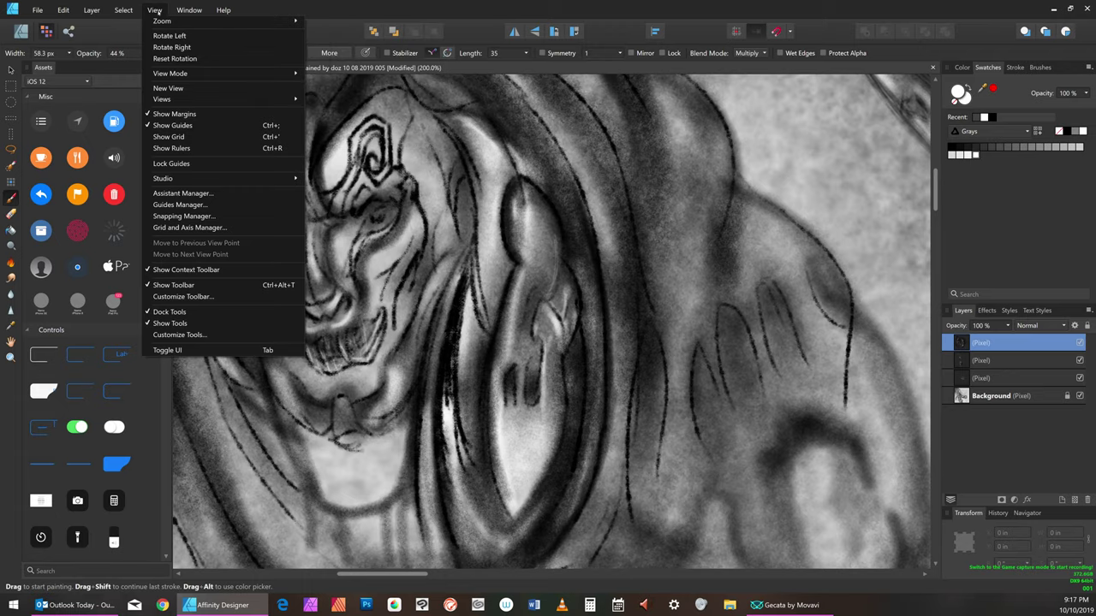
{"action": "left_click", "coordinate": [155, 10]}
{"action": "left_click", "coordinate": [155, 10]}
{"action": "mouse_move", "coordinate": [250, 22]}
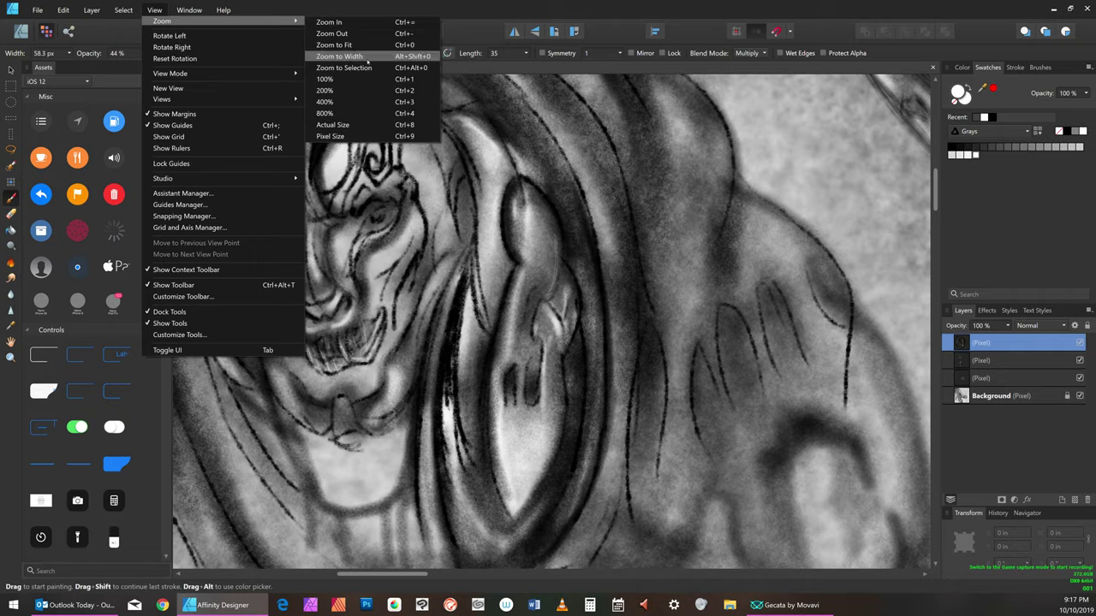
{"action": "left_click", "coordinate": [361, 54]}
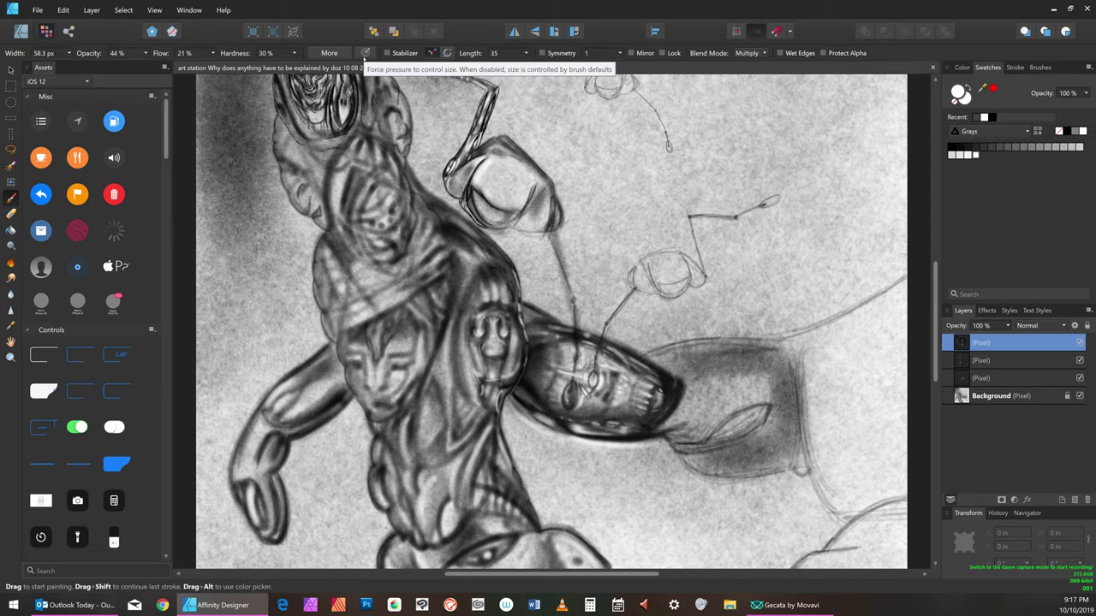
{"action": "left_click", "coordinate": [154, 9]}
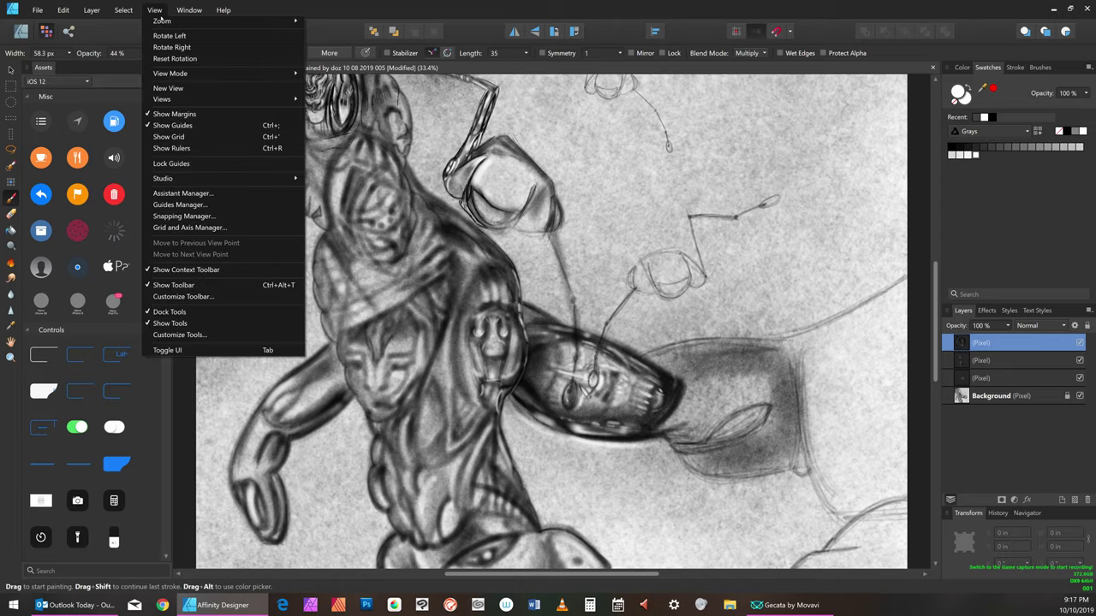
{"action": "mouse_move", "coordinate": [163, 21]}
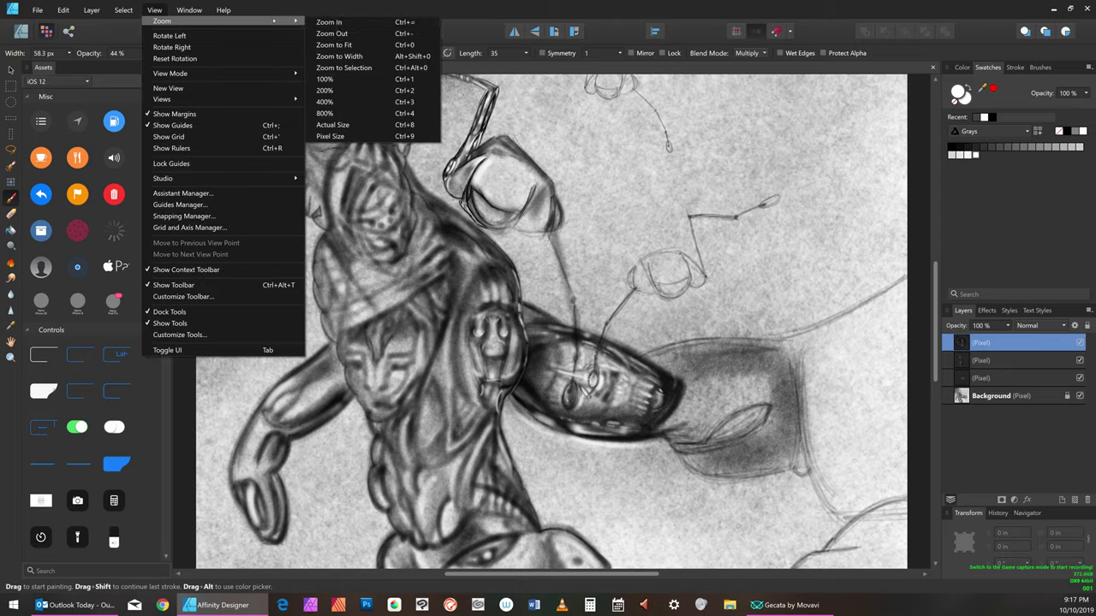
{"action": "left_click", "coordinate": [353, 45]}
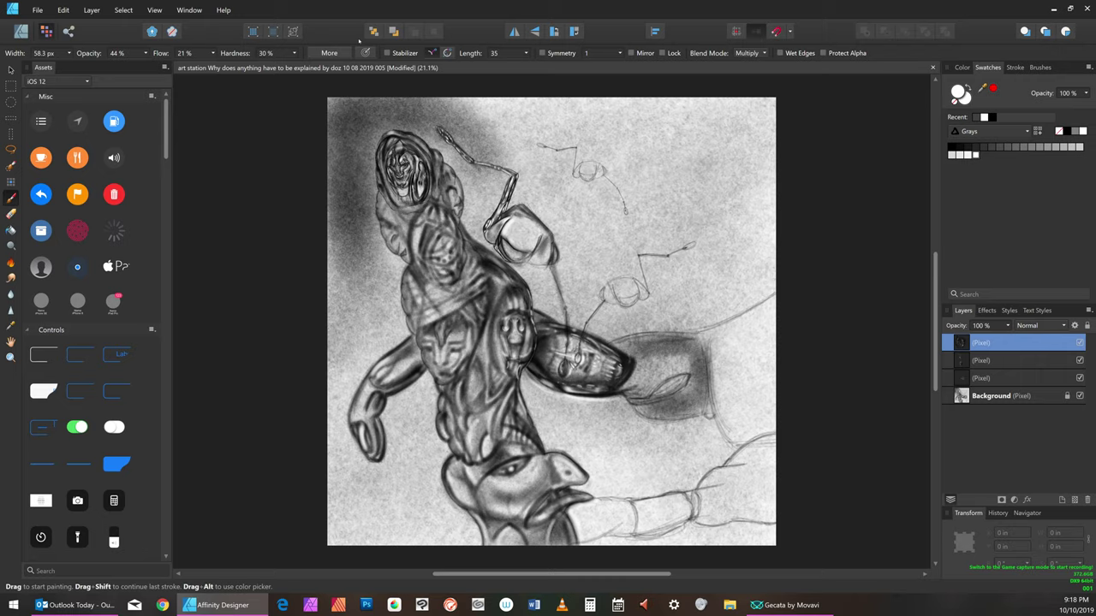
Examine the hooded head and the chain beside it at actual size
{"action": "left_click", "coordinate": [154, 9]}
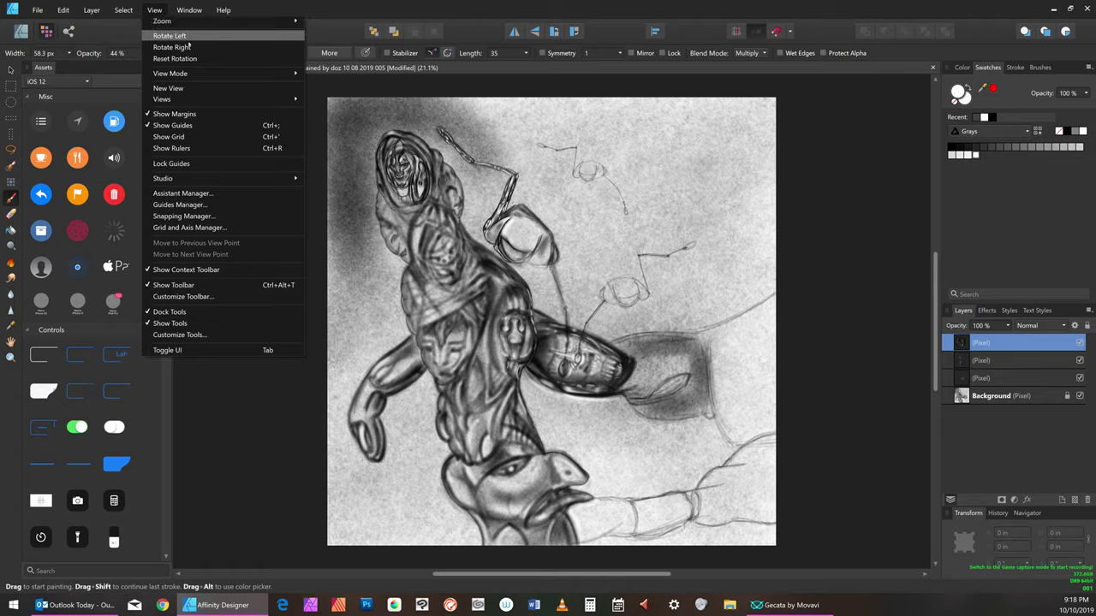
{"action": "mouse_move", "coordinate": [229, 21]}
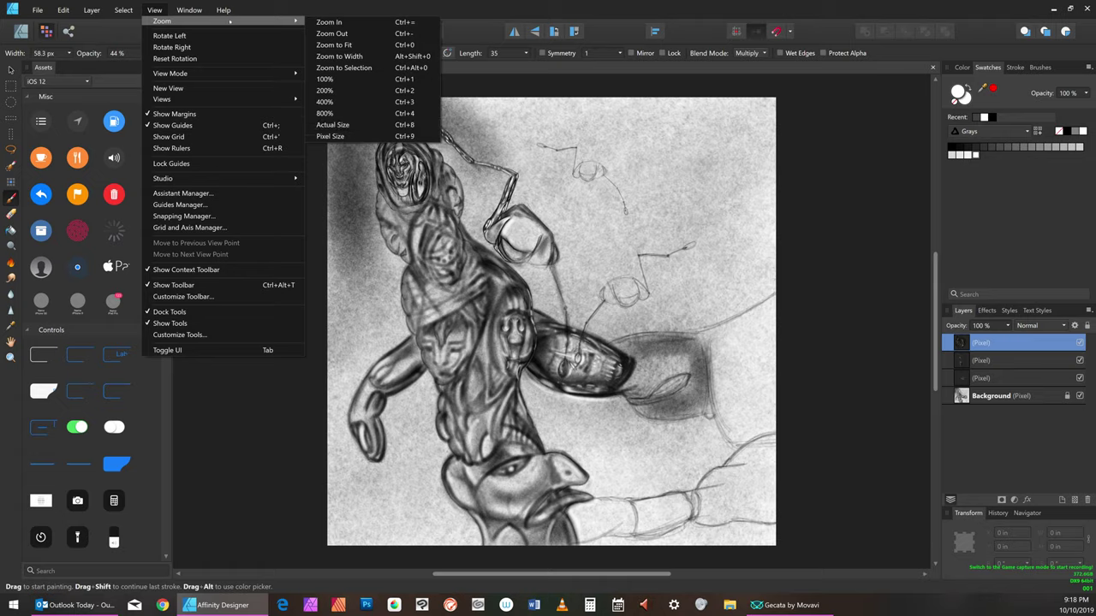
{"action": "left_click", "coordinate": [367, 124]}
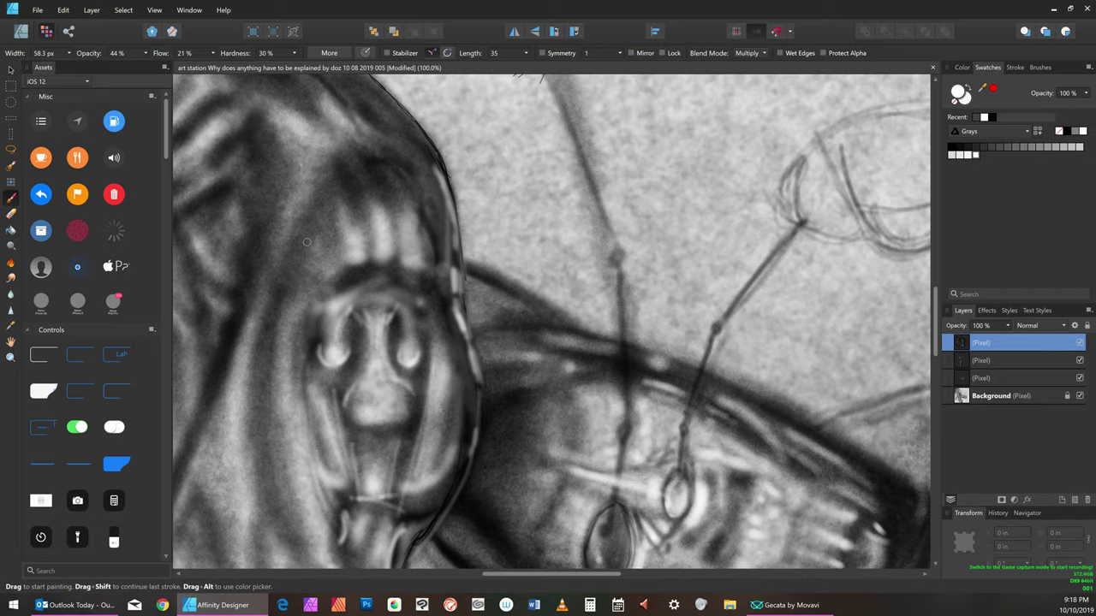
{"action": "key", "text": "h"}
{"action": "mouse_move", "coordinate": [257, 277]}
{"action": "left_mouse_down"}
{"action": "mouse_move", "coordinate": [384, 360]}
{"action": "mouse_move", "coordinate": [506, 358]}
{"action": "left_mouse_up"}
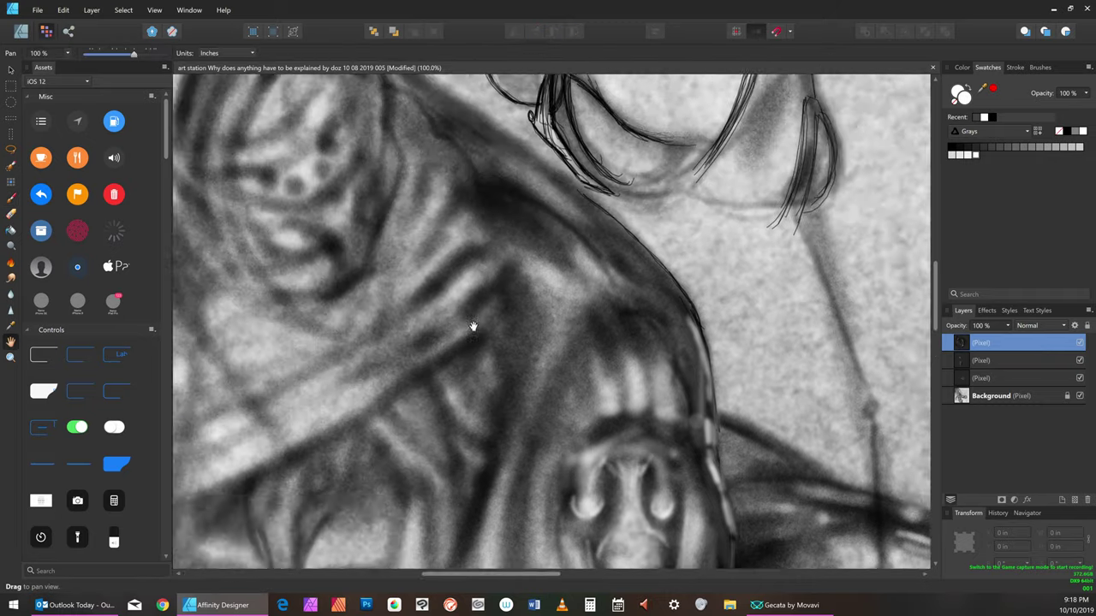
{"action": "mouse_move", "coordinate": [405, 318]}
{"action": "left_mouse_down"}
{"action": "mouse_move", "coordinate": [607, 436]}
{"action": "mouse_move", "coordinate": [617, 420]}
{"action": "left_mouse_up"}
{"action": "mouse_move", "coordinate": [434, 272]}
{"action": "left_mouse_down"}
{"action": "mouse_move", "coordinate": [484, 420]}
{"action": "mouse_move", "coordinate": [506, 448]}
{"action": "left_mouse_up"}
{"action": "mouse_move", "coordinate": [471, 325]}
{"action": "left_mouse_down"}
{"action": "mouse_move", "coordinate": [494, 496]}
{"action": "mouse_move", "coordinate": [521, 526]}
{"action": "mouse_move", "coordinate": [531, 522]}
{"action": "left_mouse_up"}
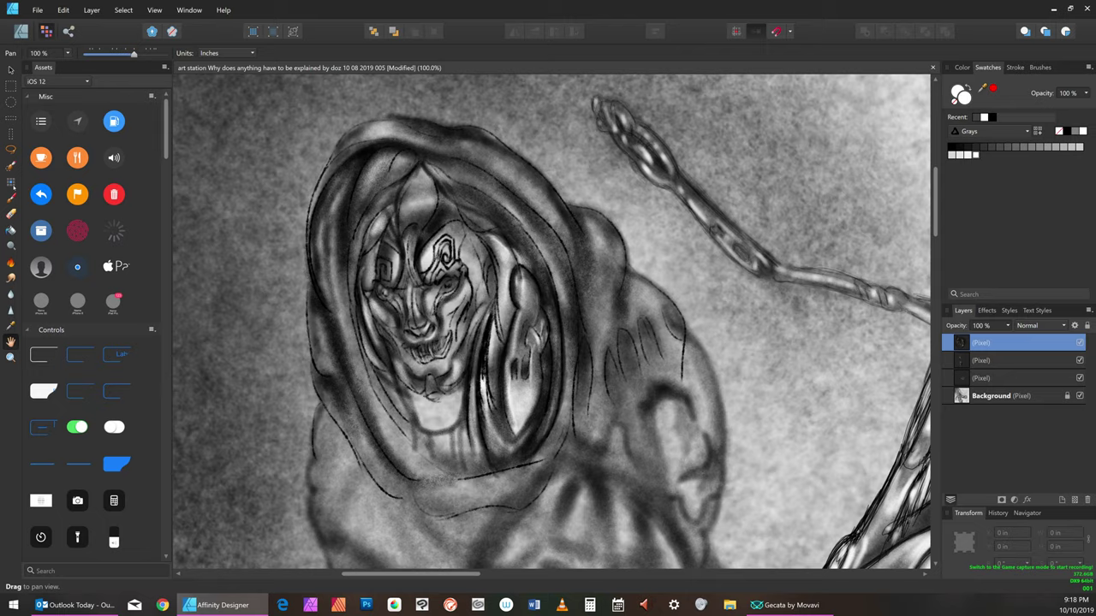
Activate the Paint Brush with black from the Grays palette and reduce its width to 10.1 px
{"action": "left_click", "coordinate": [12, 196]}
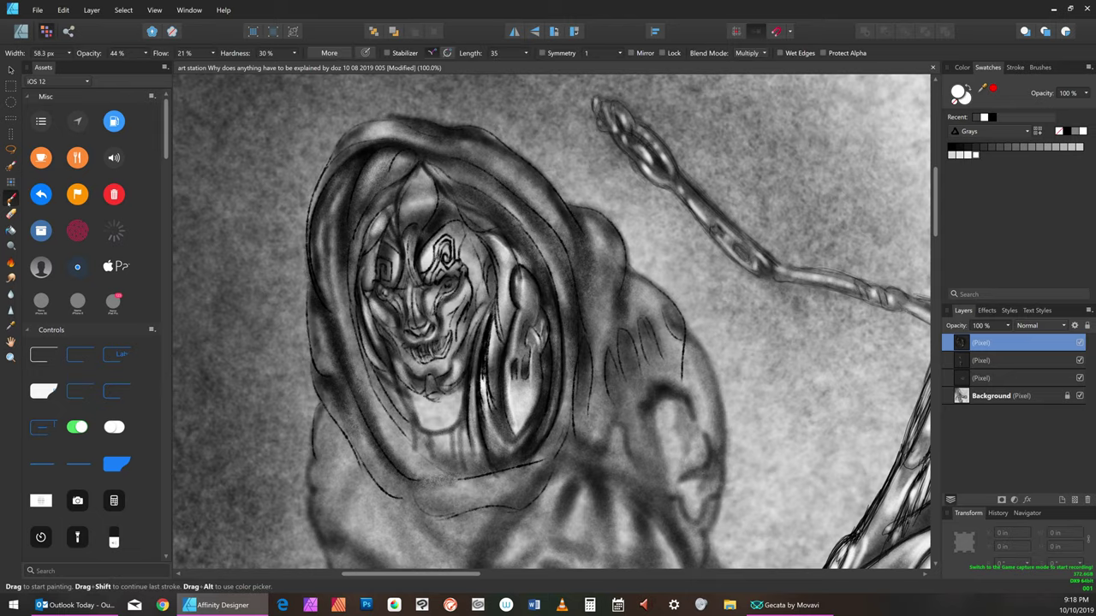
{"action": "left_click", "coordinate": [951, 148]}
{"action": "key", "text": "bracketleft"}
{"action": "key", "text": "bracketleft"}
{"action": "key", "text": "bracketleft"}
{"action": "key", "text": "bracketright"}
{"action": "key", "text": "bracketright"}
{"action": "key", "text": "bracketright"}
{"action": "key", "text": "bracketright"}
{"action": "key", "text": "bracketright"}
{"action": "key", "text": "bracketright"}
{"action": "key", "text": "bracketright"}
{"action": "key", "text": "bracketleft"}
{"action": "key", "text": "bracketleft"}
{"action": "key", "text": "bracketleft"}
{"action": "key", "text": "bracketleft"}
{"action": "key", "text": "bracketleft"}
{"action": "key", "text": "bracketleft"}
{"action": "key", "text": "bracketleft"}
{"action": "key", "text": "bracketleft"}
{"action": "key", "text": "bracketleft"}
{"action": "key", "text": "bracketleft"}
{"action": "key", "text": "bracketleft"}
{"action": "key", "text": "bracketleft"}
{"action": "key", "text": "bracketleft"}
{"action": "key", "text": "bracketleft"}
{"action": "key", "text": "bracketleft"}
{"action": "key", "text": "bracketright"}
{"action": "key", "text": "bracketright"}
{"action": "key", "text": "bracketright"}
{"action": "key", "text": "bracketright"}
{"action": "key", "text": "bracketright"}
{"action": "key", "text": "bracketright"}
{"action": "key", "text": "bracketright"}
{"action": "key", "text": "bracketright"}
{"action": "key", "text": "bracketright"}
{"action": "key", "text": "bracketleft"}
{"action": "key", "text": "bracketleft"}
{"action": "key", "text": "bracketleft"}
{"action": "key", "text": "bracketleft"}
{"action": "key", "text": "bracketleft"}
{"action": "key", "text": "bracketleft"}
{"action": "key", "text": "bracketleft"}
{"action": "key", "text": "bracketleft"}
{"action": "key", "text": "bracketleft"}
{"action": "key", "text": "bracketleft"}
{"action": "key", "text": "bracketleft"}
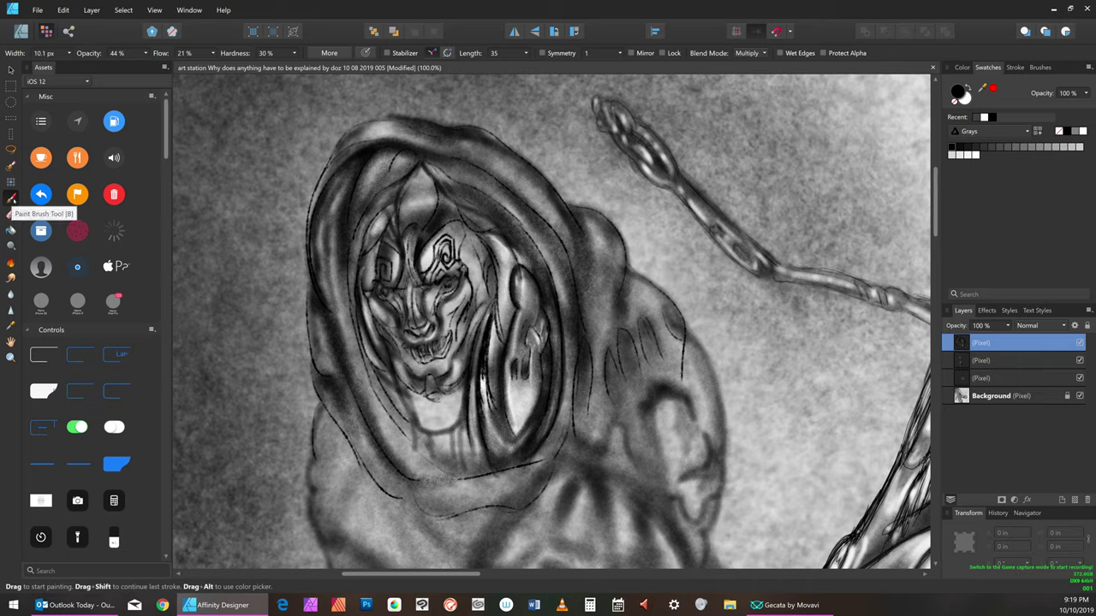
Switch the brush colour to white and set opacity to 96%, flow to 100% and hardness to 100%
{"action": "left_click", "coordinate": [1082, 131]}
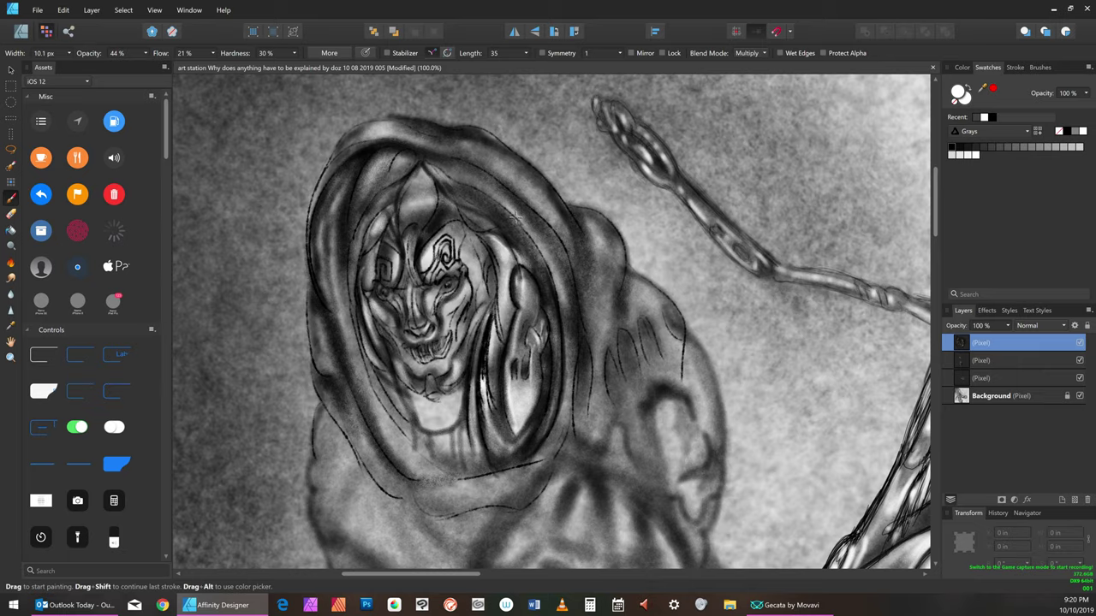
{"action": "left_click", "coordinate": [145, 53]}
{"action": "left_click_drag", "start_coordinate": [148, 65], "coordinate": [184, 53]}
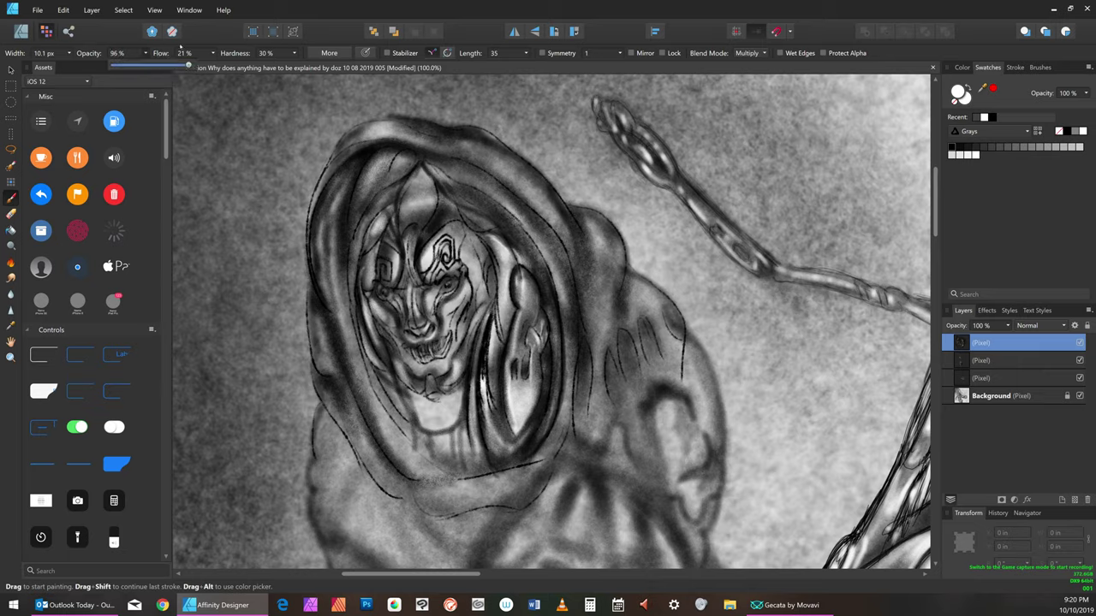
{"action": "left_click", "coordinate": [213, 53]}
{"action": "left_click", "coordinate": [249, 67]}
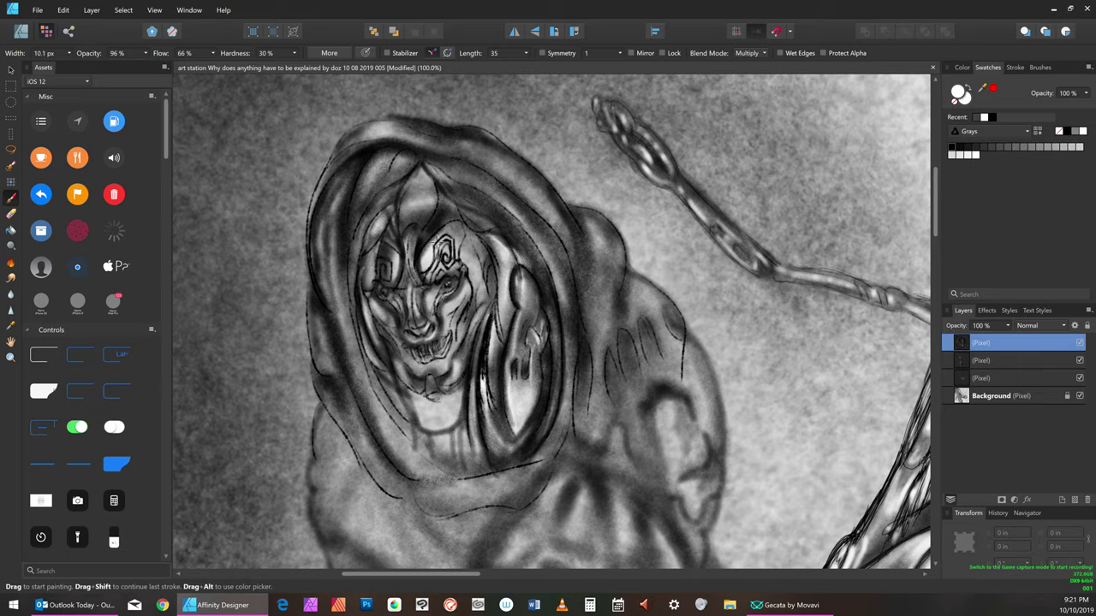
{"action": "left_click", "coordinate": [292, 53]}
{"action": "left_click", "coordinate": [325, 64]}
{"action": "left_click", "coordinate": [294, 53]}
{"action": "left_click_drag", "start_coordinate": [295, 65], "coordinate": [325, 65]}
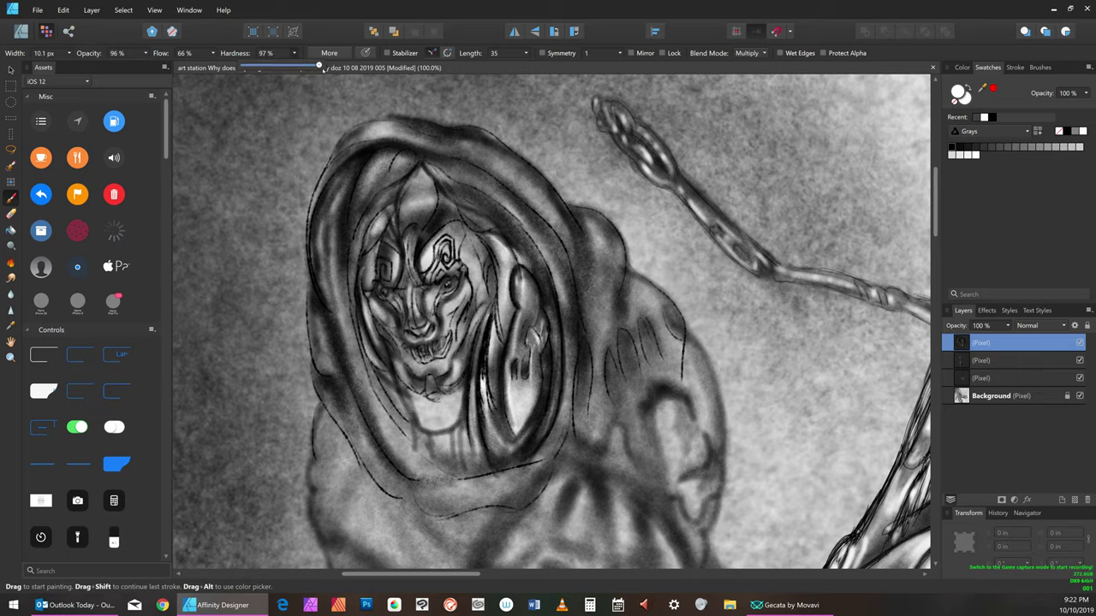
{"action": "left_click", "coordinate": [213, 53]}
{"action": "left_click_drag", "start_coordinate": [214, 65], "coordinate": [241, 66]}
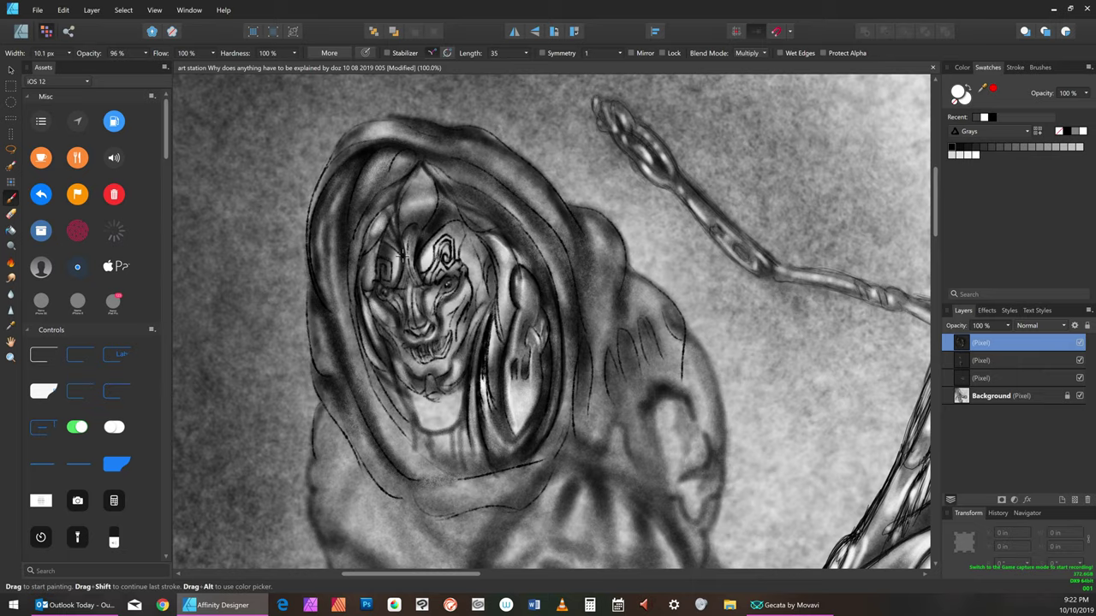
Browse the brush categories and load the last brush, a rough 16 px one, from the Pens category
{"action": "left_click", "coordinate": [1049, 70]}
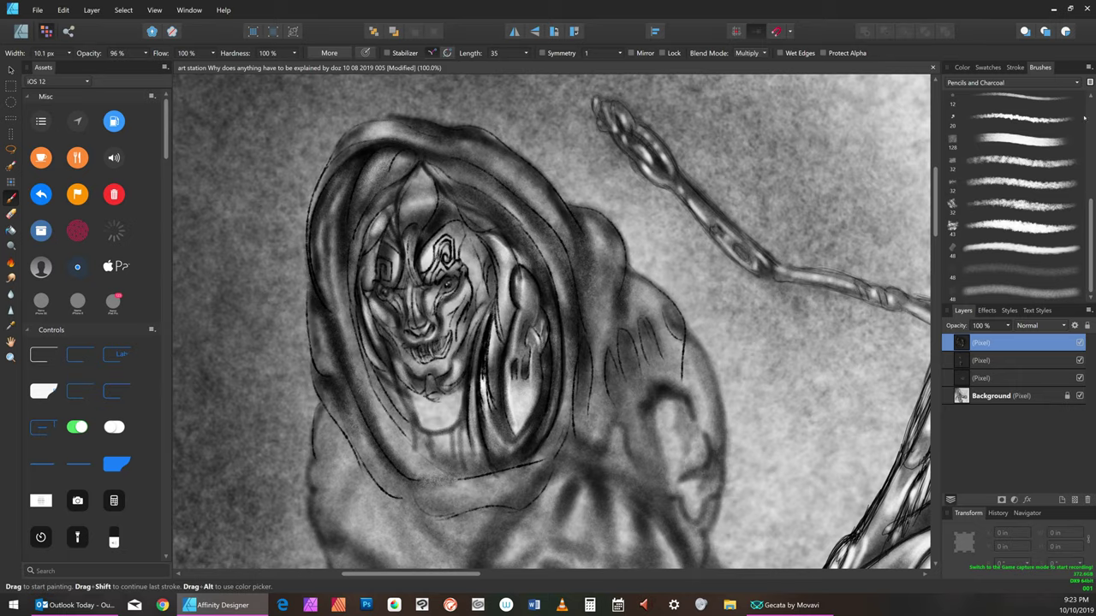
{"action": "left_click", "coordinate": [1077, 82]}
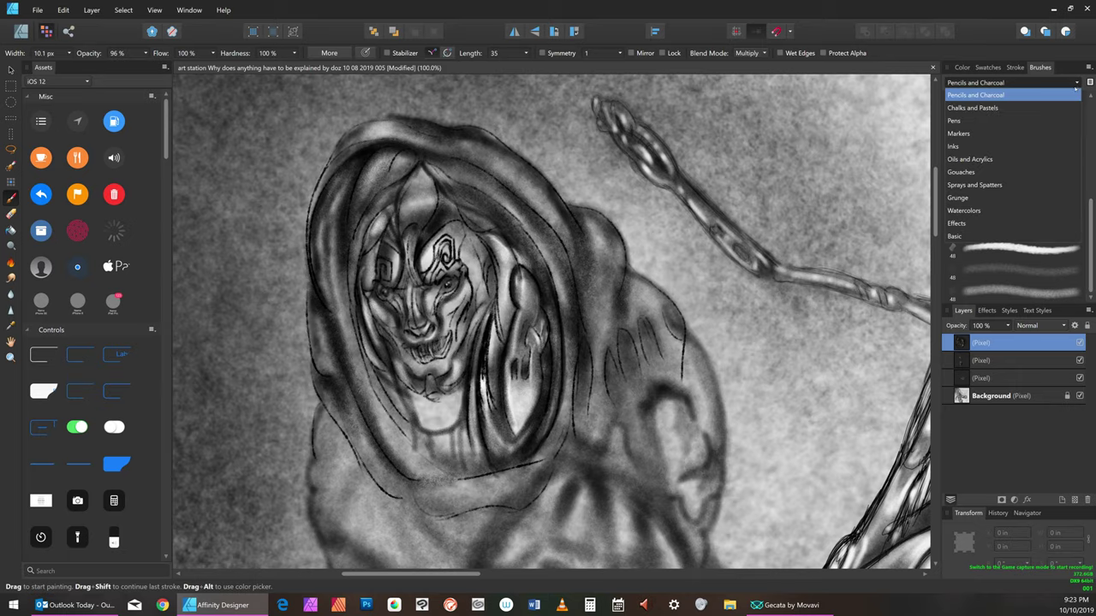
{"action": "left_click", "coordinate": [1015, 112]}
{"action": "left_click", "coordinate": [1016, 82]}
{"action": "left_click", "coordinate": [1016, 142]}
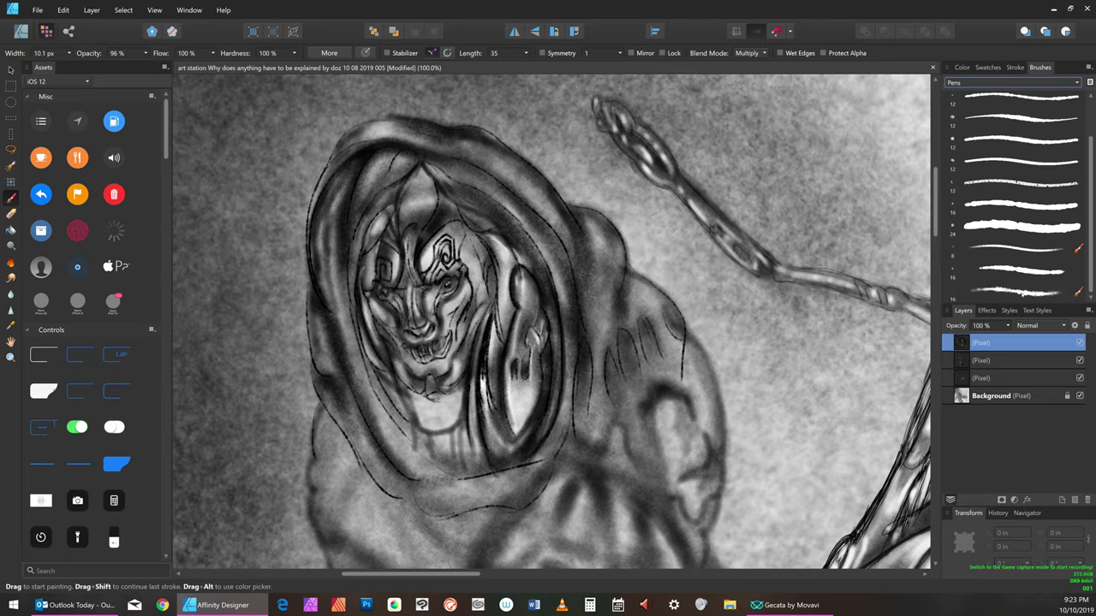
{"action": "left_click", "coordinate": [1033, 285]}
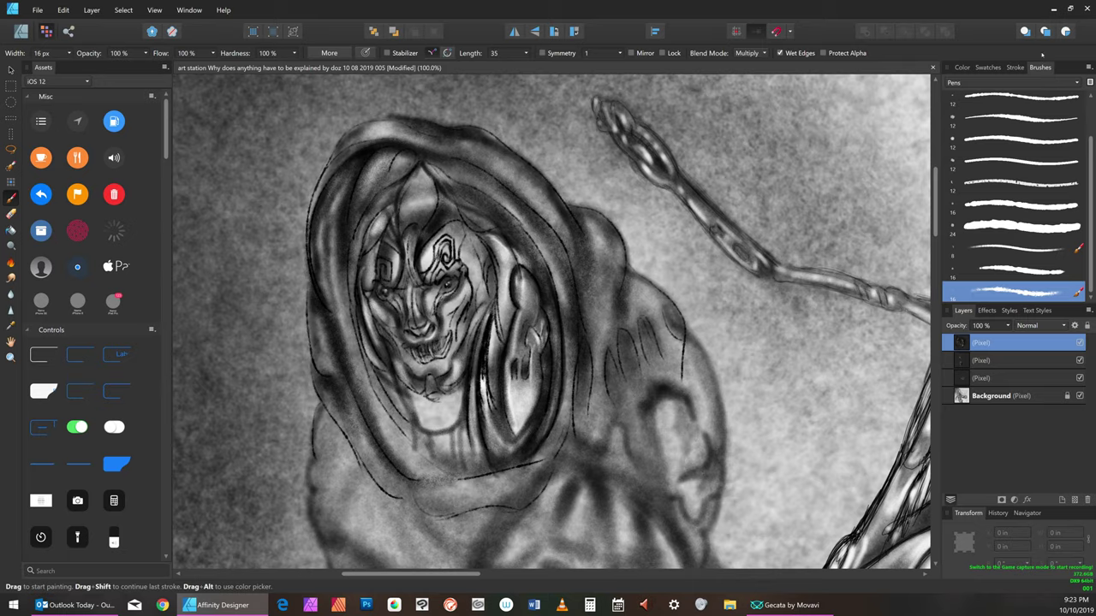
Choose black from the Grays palette, swap the two brush colours and reduce the brush width to 5.5 px
{"action": "left_click", "coordinate": [988, 67]}
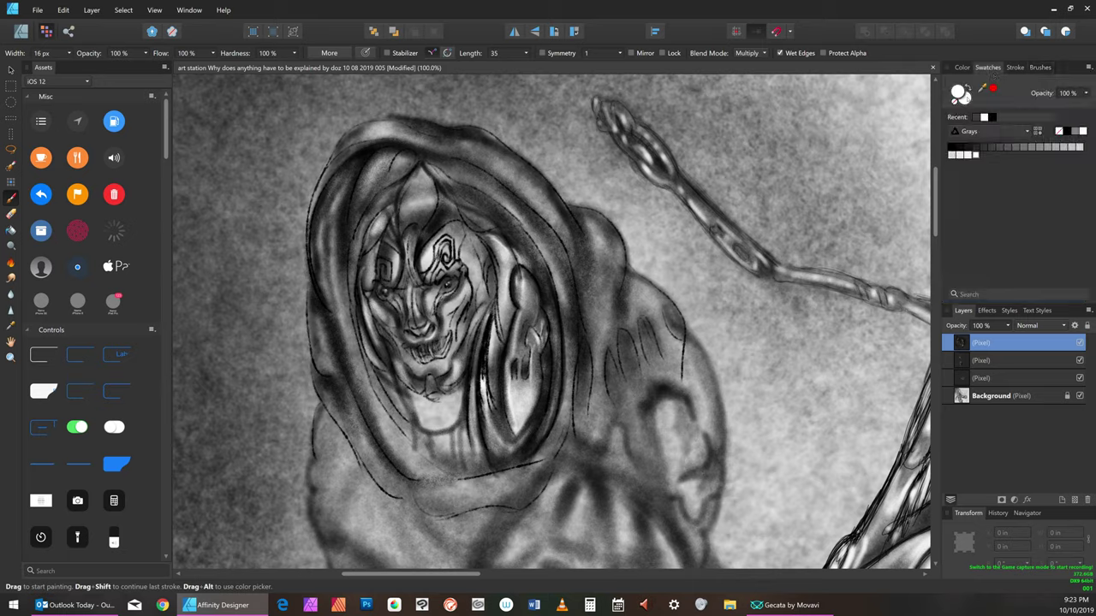
{"action": "left_click", "coordinate": [951, 147]}
{"action": "key", "text": "bracketleft"}
{"action": "key", "text": "x"}
{"action": "key", "text": "bracketleft"}
{"action": "key", "text": "bracketleft"}
{"action": "key", "text": "bracketright"}
{"action": "key", "text": "bracketright"}
{"action": "key", "text": "bracketleft"}
{"action": "key", "text": "bracketleft"}
{"action": "key", "text": "bracketleft"}
{"action": "key", "text": "bracketleft"}
{"action": "key", "text": "bracketleft"}
Try the last two 16 px Pens brushes, settle on the final one and enlarge it to 46.8 px
{"action": "left_click", "coordinate": [1041, 67]}
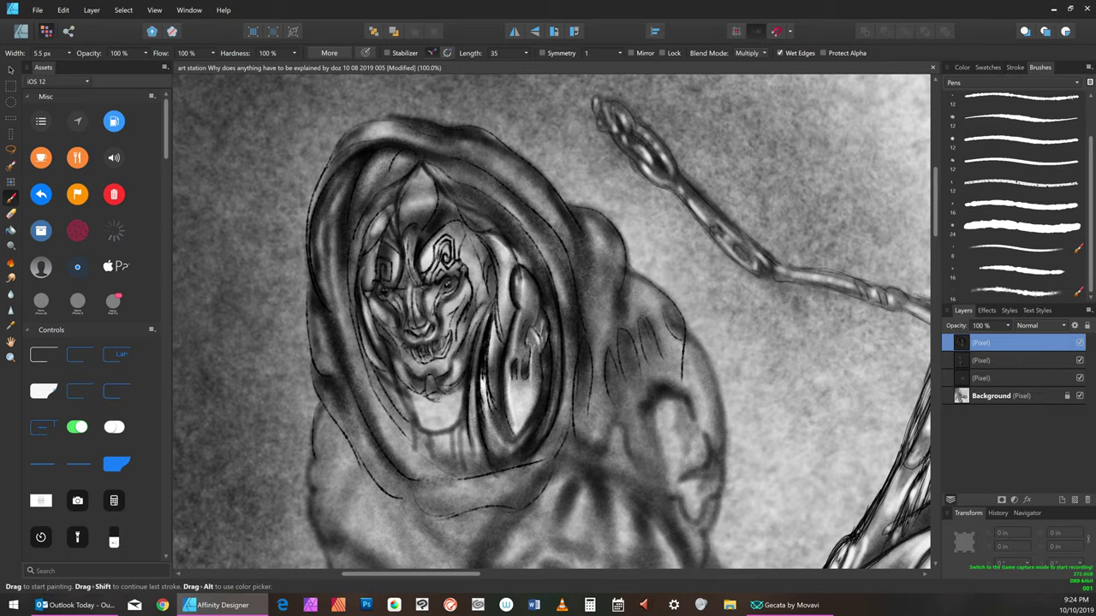
{"action": "left_click", "coordinate": [1032, 270]}
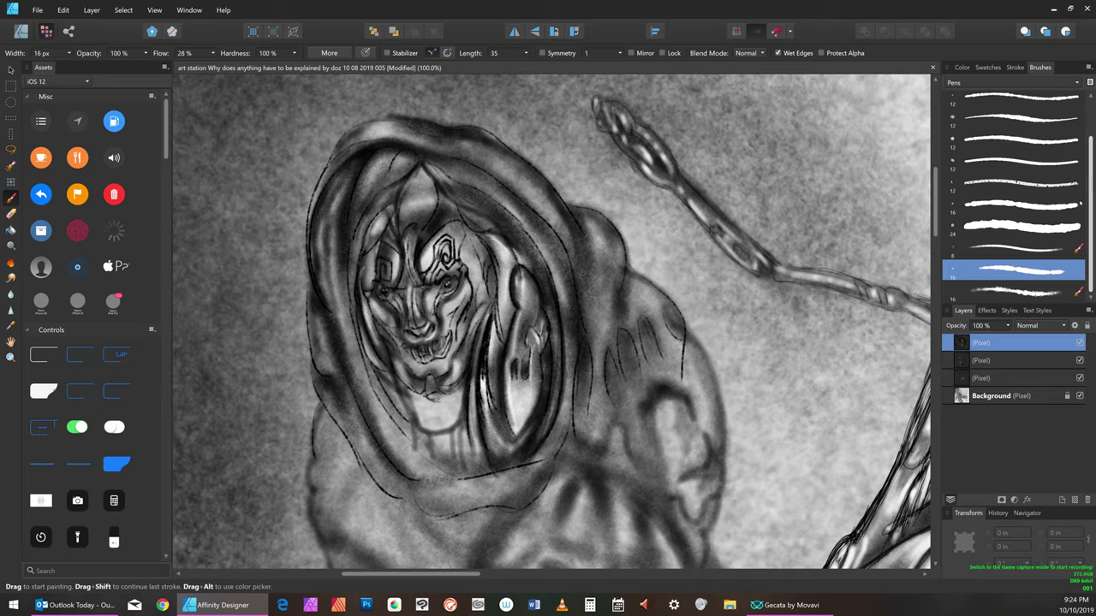
{"action": "left_click", "coordinate": [1024, 294]}
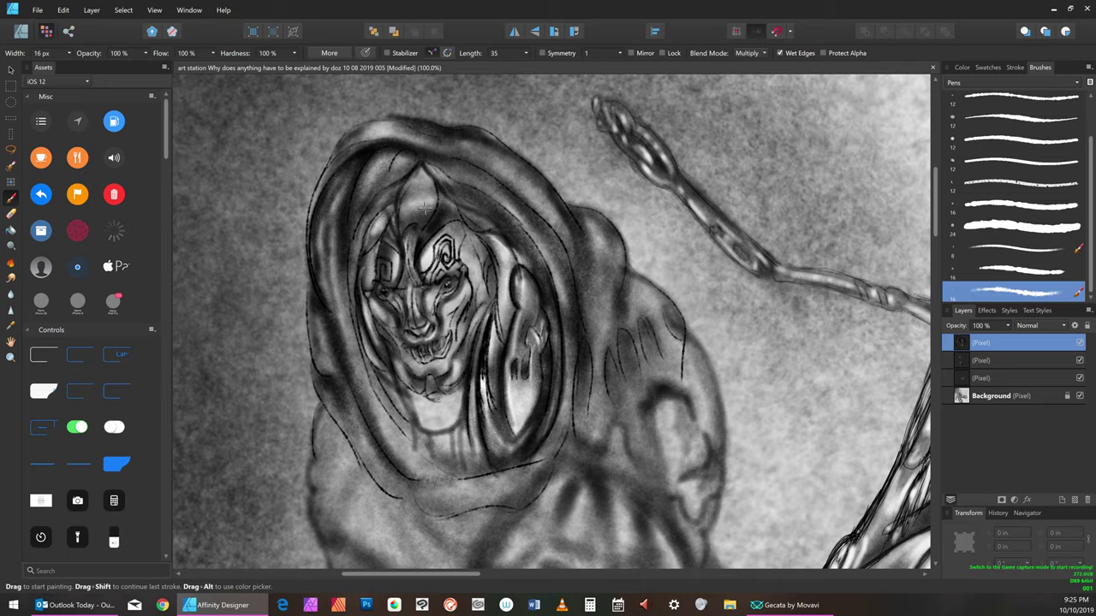
{"action": "key", "text": "bracketright"}
{"action": "key", "text": "bracketright"}
{"action": "key", "text": "bracketright"}
{"action": "key", "text": "bracketright"}
{"action": "key", "text": "bracketright"}
{"action": "key", "text": "bracketright"}
{"action": "key", "text": "bracketright"}
{"action": "key", "text": "bracketright"}
{"action": "key", "text": "bracketright"}
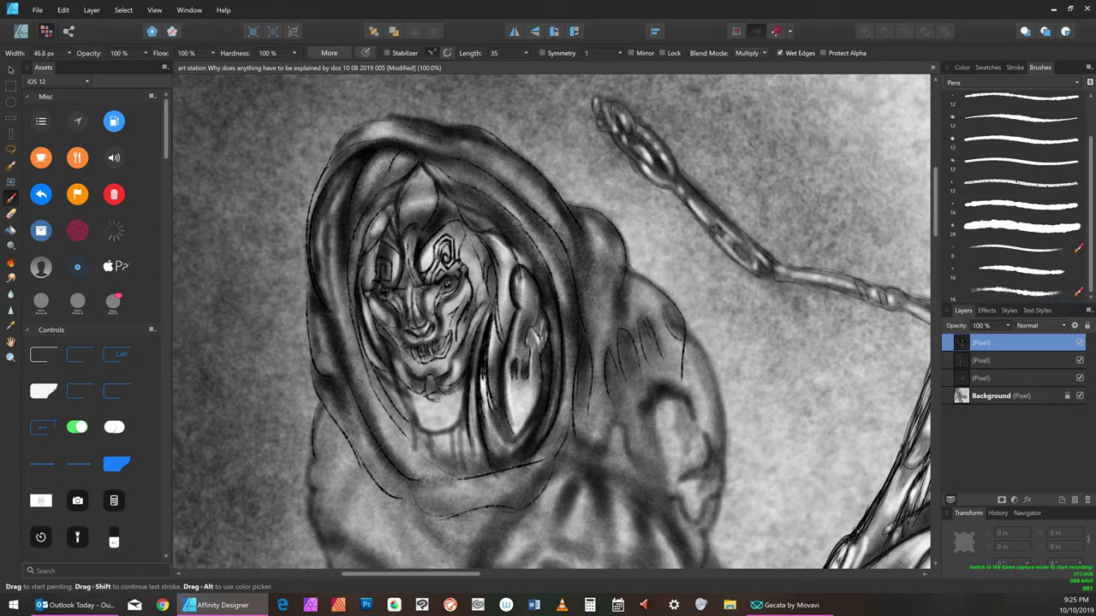
Reload the last Pens brush, set its width to 25.1 px and paint a light stroke inside the hood's peak
{"action": "left_click", "coordinate": [1017, 276]}
{"action": "left_click", "coordinate": [1017, 294]}
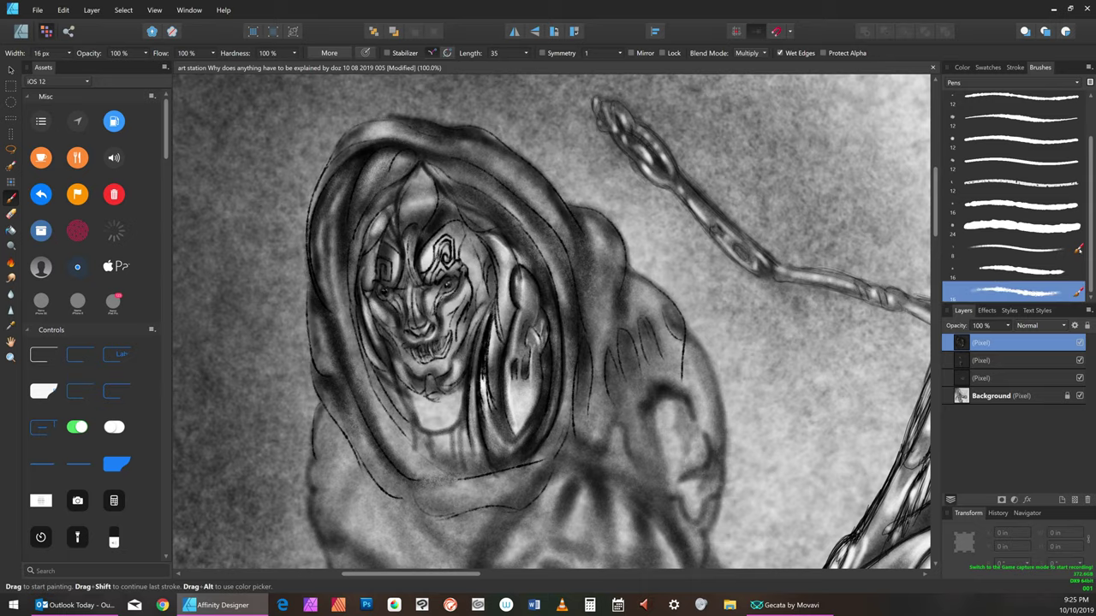
{"action": "key", "text": "bracketright"}
{"action": "key", "text": "bracketright"}
{"action": "key", "text": "bracketright"}
{"action": "key", "text": "bracketright"}
{"action": "key", "text": "bracketright"}
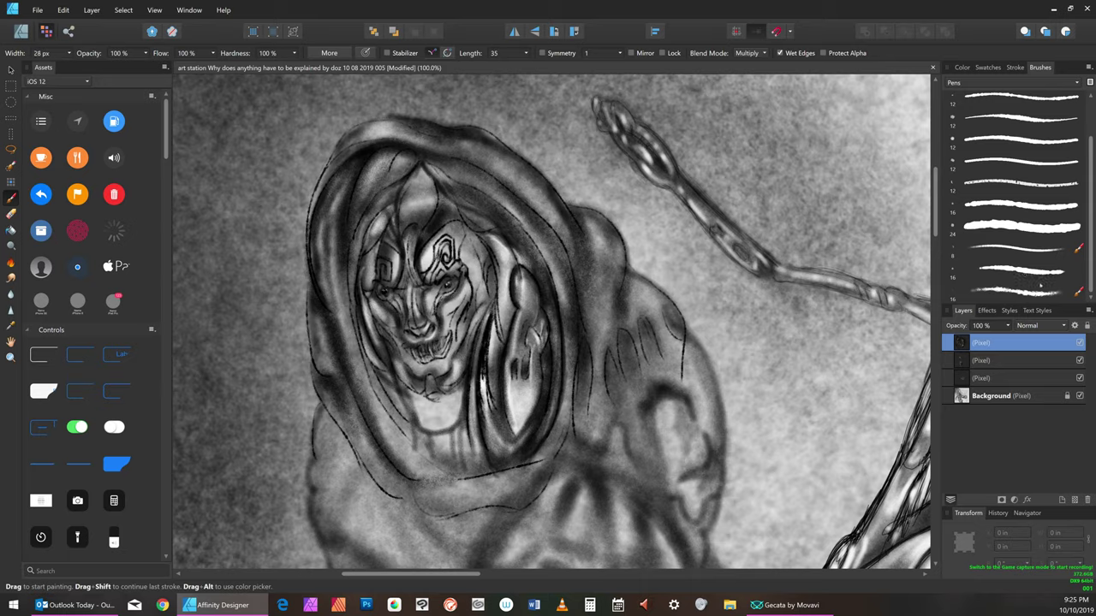
{"action": "key", "text": "bracketleft"}
{"action": "key", "text": "bracketleft"}
{"action": "key", "text": "bracketleft"}
{"action": "key", "text": "bracketleft"}
{"action": "key", "text": "bracketleft"}
{"action": "key", "text": "bracketright"}
{"action": "key", "text": "bracketright"}
{"action": "key", "text": "bracketleft"}
{"action": "key", "text": "bracketleft"}
{"action": "key", "text": "bracketleft"}
{"action": "key", "text": "bracketleft"}
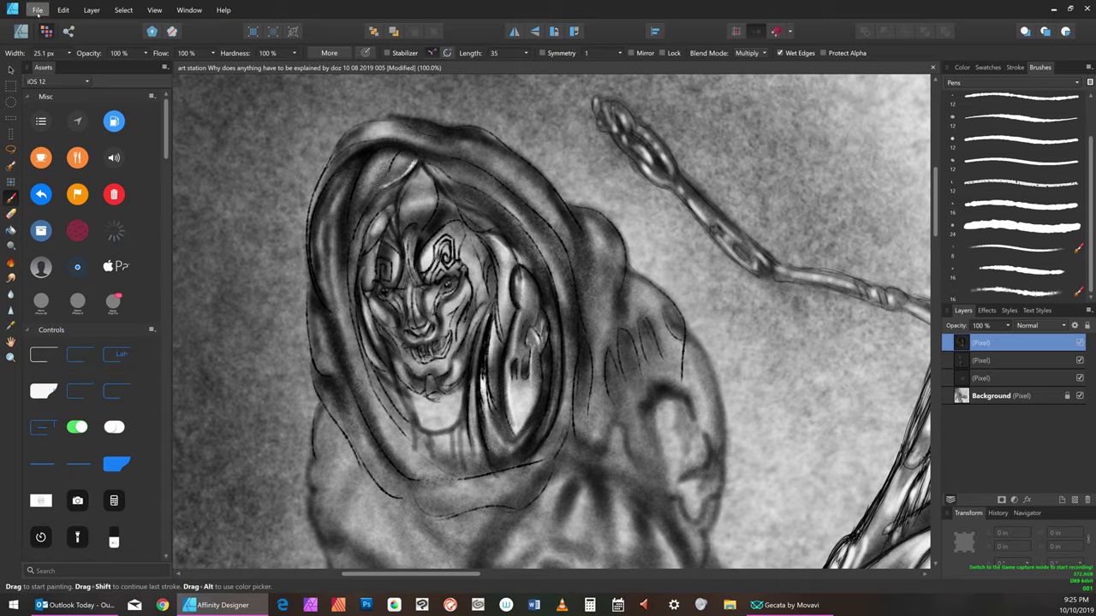
Undo the last two brush strokes inside the hood's peak
{"action": "left_click", "coordinate": [63, 10]}
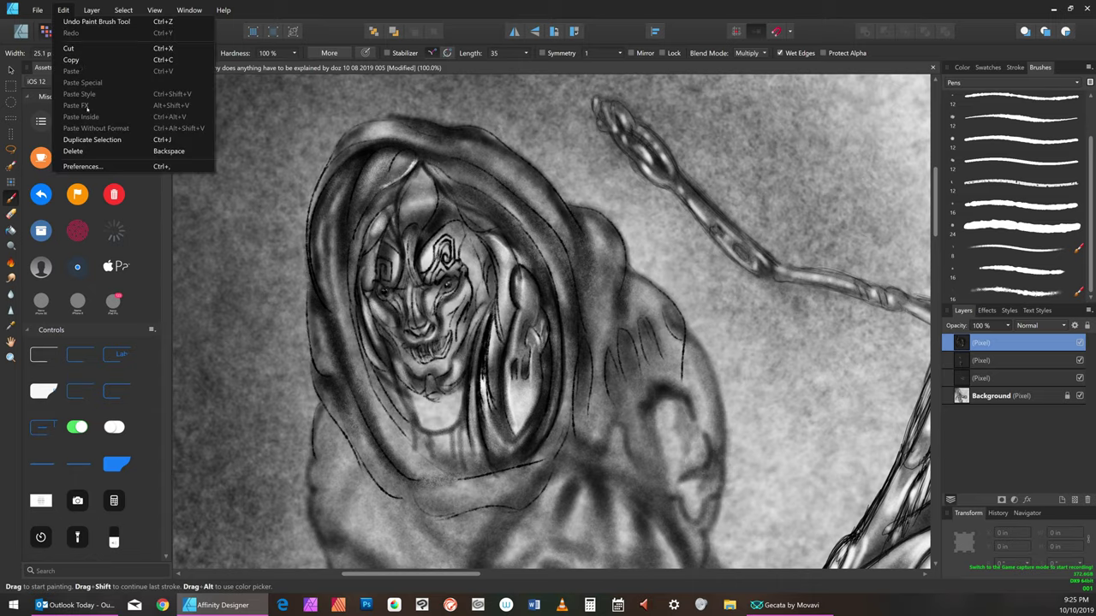
{"action": "left_click", "coordinate": [91, 24]}
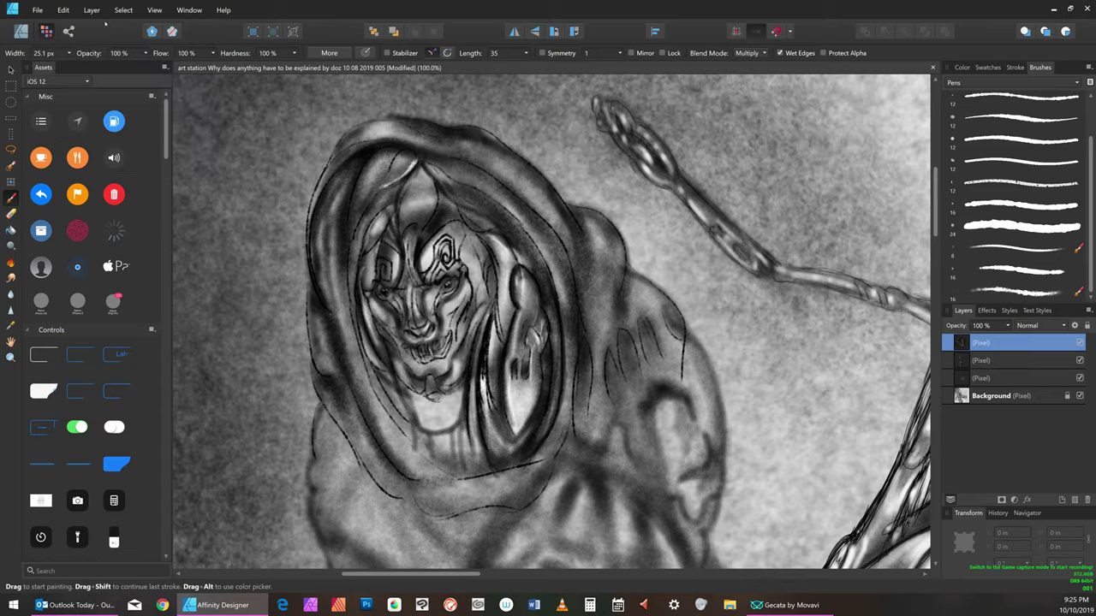
{"action": "left_click", "coordinate": [63, 10]}
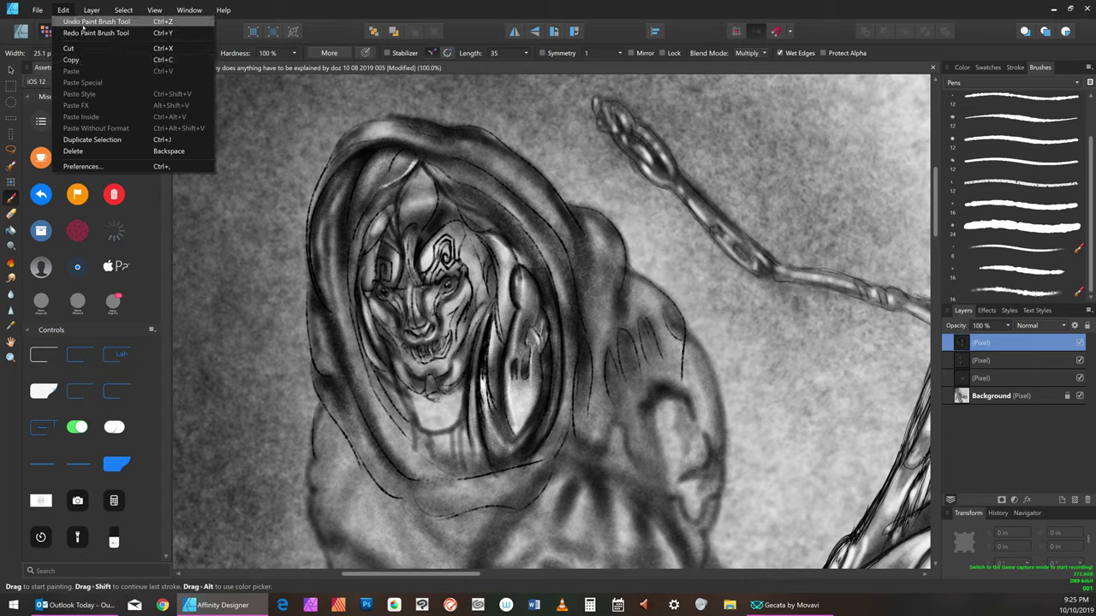
{"action": "left_click", "coordinate": [83, 24]}
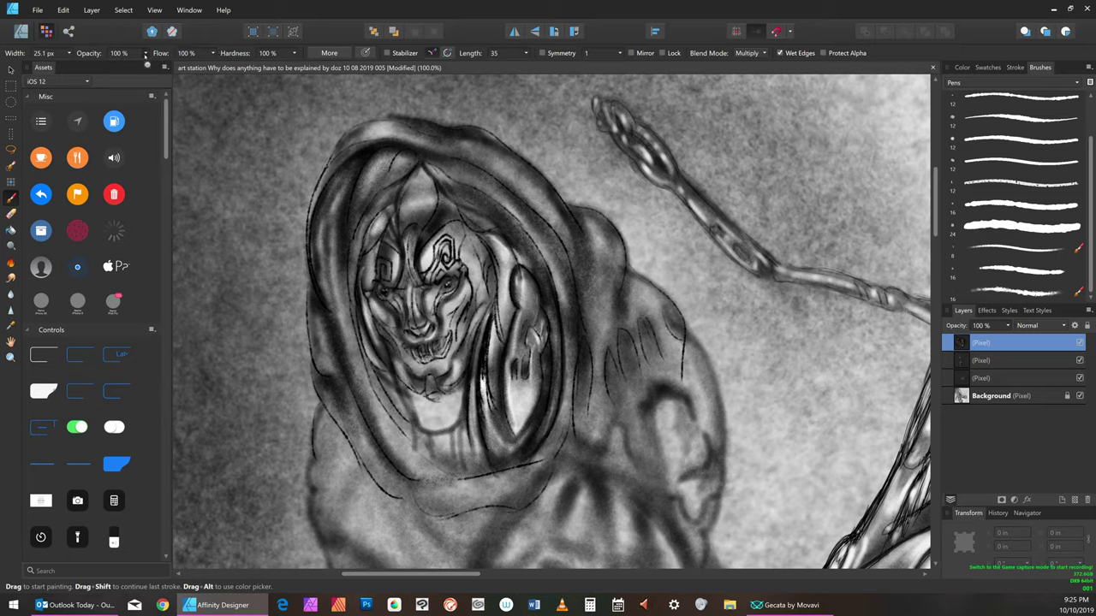
Try adjusting the brush opacity and flow and enlarging the brush
{"action": "left_click", "coordinate": [144, 53]}
{"action": "left_click", "coordinate": [119, 66]}
{"action": "left_click", "coordinate": [213, 53]}
{"action": "left_click", "coordinate": [158, 66]}
{"action": "left_click", "coordinate": [293, 53]}
{"action": "key", "text": "bracketright"}
{"action": "key", "text": "bracketright"}
{"action": "key", "text": "bracketright"}
{"action": "key", "text": "bracketright"}
{"action": "key", "text": "bracketright"}
{"action": "key", "text": "bracketright"}
Reload the last brush in the Pens category and adjust its width to 35.1 px
{"action": "left_click", "coordinate": [1028, 285]}
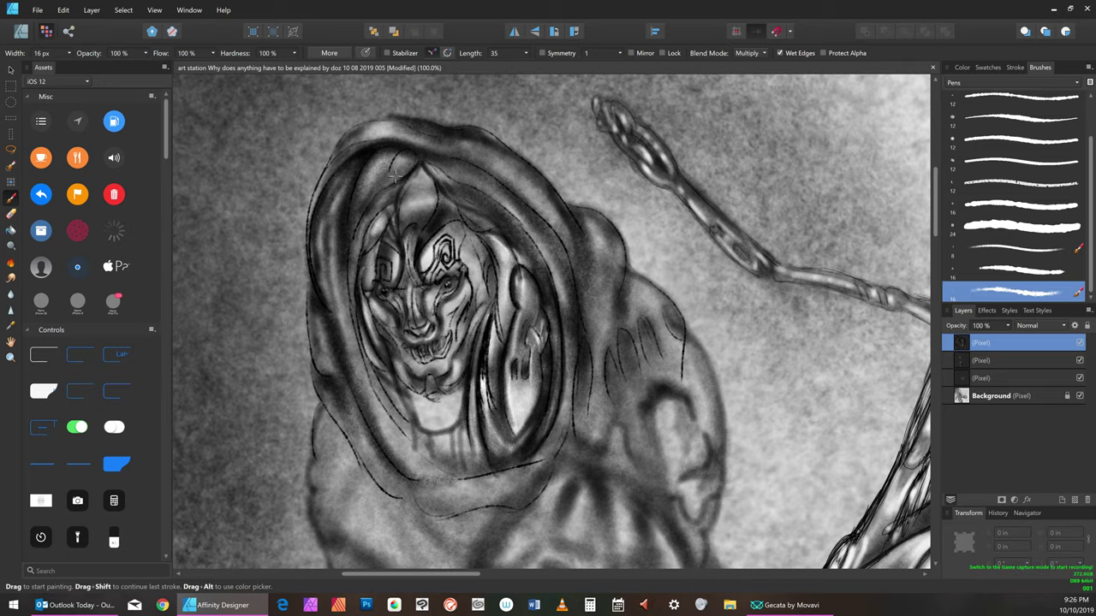
{"action": "key", "text": "]"}
{"action": "key", "text": "]"}
{"action": "key", "text": "]"}
{"action": "key", "text": "]"}
{"action": "key", "text": "]"}
{"action": "key", "text": "]"}
{"action": "key", "text": "]"}
{"action": "key", "text": "]"}
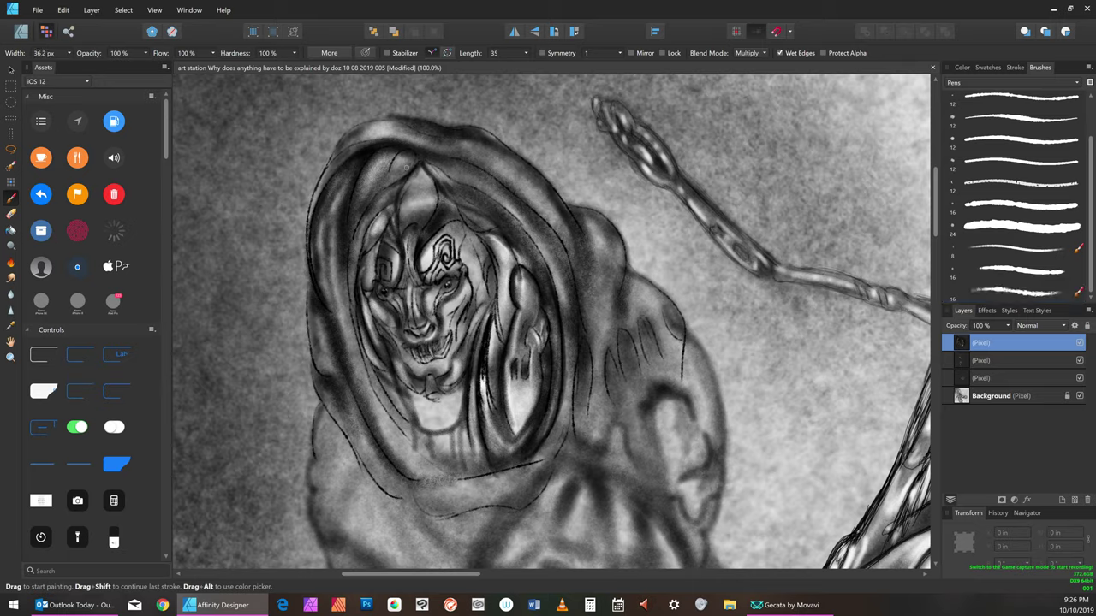
{"action": "key", "text": "bracketright"}
{"action": "key", "text": "bracketright"}
{"action": "key", "text": "bracketright"}
{"action": "key", "text": "bracketright"}
{"action": "key", "text": "bracketright"}
{"action": "key", "text": "bracketleft"}
{"action": "key", "text": "bracketleft"}
{"action": "key", "text": "bracketright"}
{"action": "key", "text": "bracketright"}
{"action": "key", "text": "bracketleft"}
{"action": "key", "text": "bracketleft"}
{"action": "key", "text": "bracketleft"}
{"action": "key", "text": "bracketleft"}
{"action": "key", "text": "bracketleft"}
{"action": "key", "text": "bracketleft"}
{"action": "key", "text": "bracketleft"}
{"action": "key", "text": "bracketleft"}
Set the brush opacity to 72%, flow to 70% and hardness to 64%, and enlarge its width to 81.3 px
{"action": "left_click", "coordinate": [135, 53]}
{"action": "left_click_drag", "start_coordinate": [147, 65], "coordinate": [125, 65]}
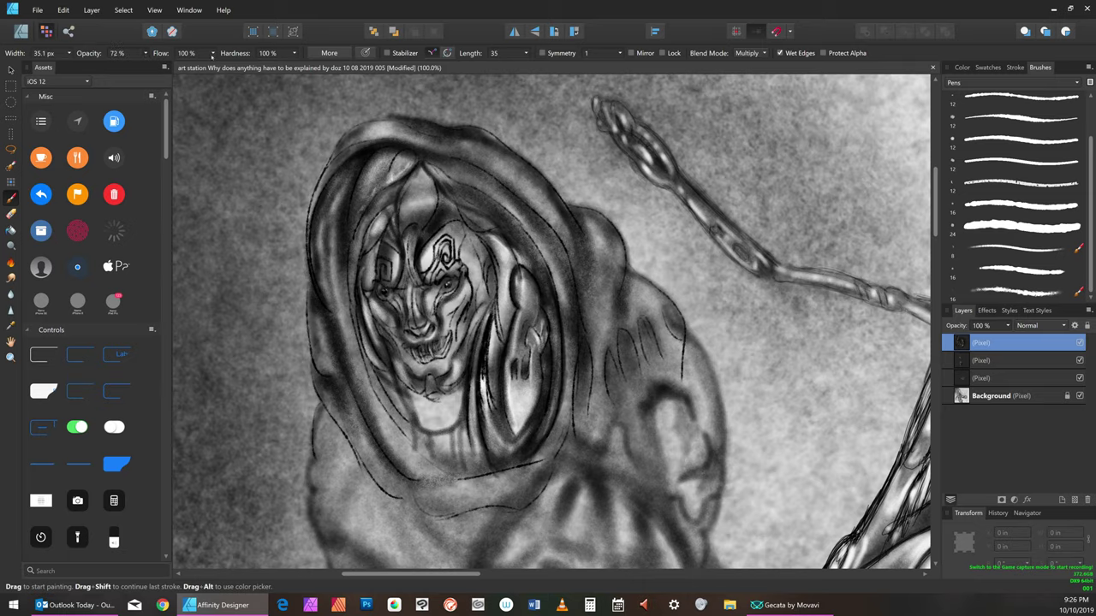
{"action": "left_click", "coordinate": [212, 53]}
{"action": "left_click_drag", "start_coordinate": [215, 65], "coordinate": [191, 66]}
{"action": "left_click", "coordinate": [293, 53]}
{"action": "left_click_drag", "start_coordinate": [296, 66], "coordinate": [266, 71]}
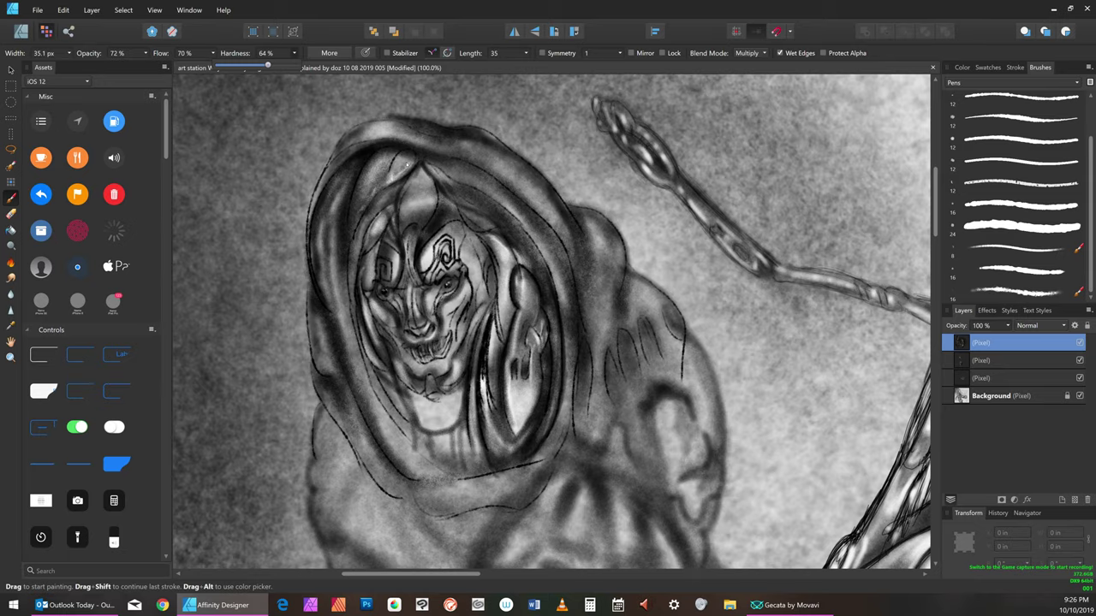
{"action": "key", "text": "]"}
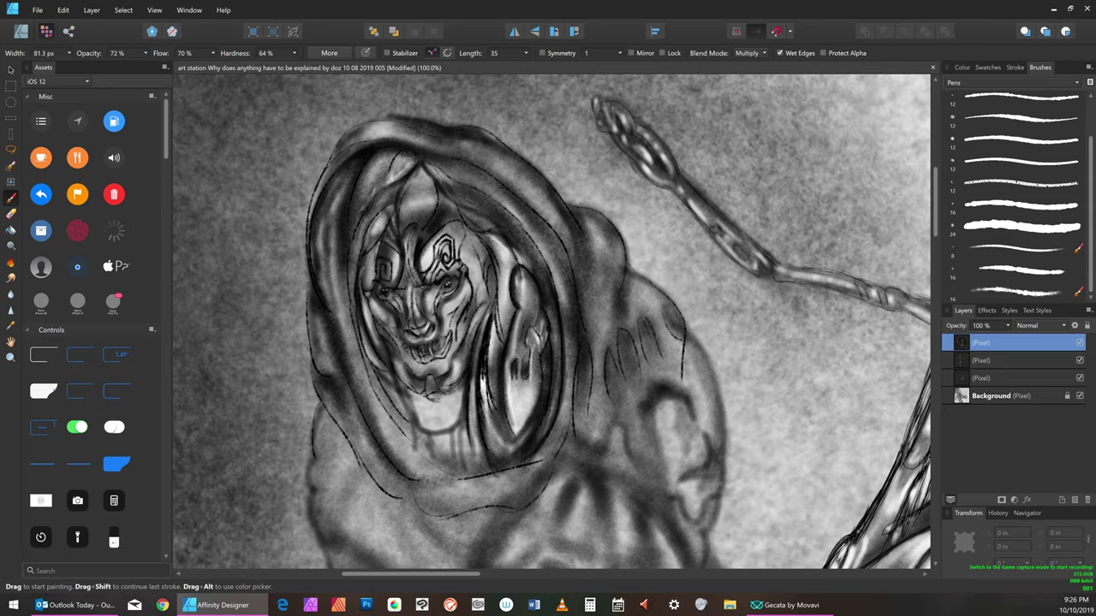
Brighten the highlight inside the hood's peak above the forehead while varying the brush size, finishing at a width of 191 px
{"action": "key", "text": "bracketright"}
{"action": "key", "text": "bracketright"}
{"action": "key", "text": "bracketright"}
{"action": "key", "text": "bracketright"}
{"action": "key", "text": "bracketright"}
{"action": "key", "text": "bracketleft"}
{"action": "key", "text": "bracketleft"}
{"action": "key", "text": "bracketleft"}
{"action": "key", "text": "bracketright"}
{"action": "key", "text": "bracketright"}
{"action": "key", "text": "bracketright"}
{"action": "key", "text": "bracketleft"}
{"action": "key", "text": "bracketleft"}
{"action": "key", "text": "bracketright"}
{"action": "key", "text": "bracketright"}
{"action": "key", "text": "bracketleft"}
{"action": "key", "text": "bracketleft"}
{"action": "key", "text": "bracketleft"}
{"action": "key", "text": "bracketleft"}
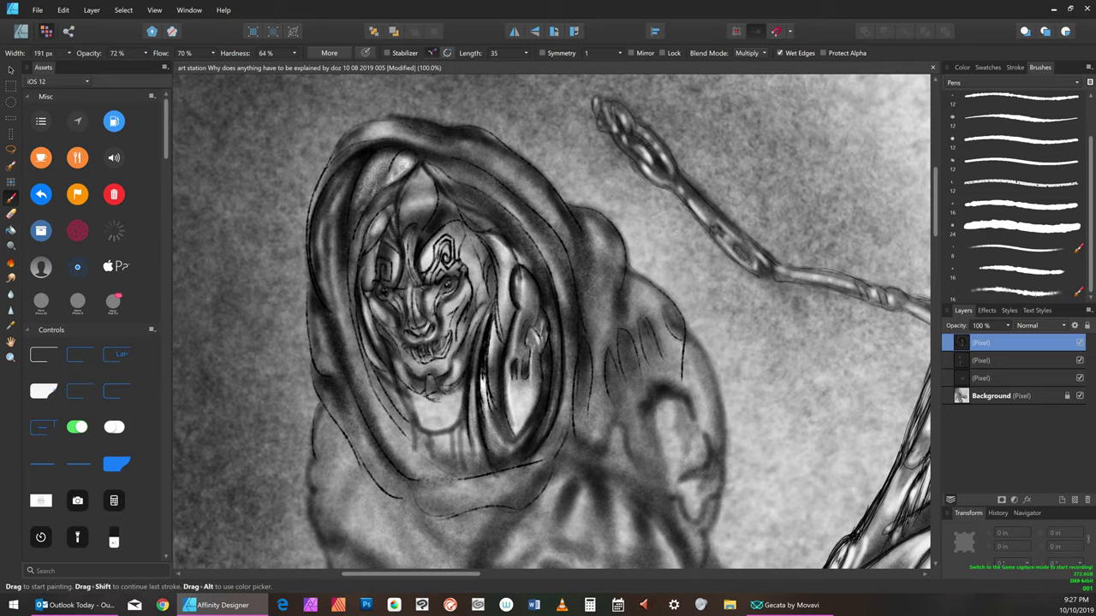
Lighten the hood lining beside the face's left temple with varying brush sizes, finishing at a width of 25.3 px
{"action": "key", "text": "bracketright"}
{"action": "key", "text": "bracketright"}
{"action": "key", "text": "bracketright"}
{"action": "key", "text": "bracketright"}
{"action": "key", "text": "bracketleft"}
{"action": "key", "text": "bracketleft"}
{"action": "key", "text": "bracketleft"}
{"action": "key", "text": "bracketleft"}
{"action": "key", "text": "bracketright"}
{"action": "key", "text": "bracketright"}
{"action": "key", "text": "bracketright"}
{"action": "key", "text": "bracketright"}
{"action": "key", "text": "bracketright"}
{"action": "key", "text": "bracketleft"}
{"action": "key", "text": "bracketleft"}
{"action": "key", "text": "bracketleft"}
{"action": "key", "text": "bracketleft"}
{"action": "key", "text": "bracketright"}
{"action": "key", "text": "bracketright"}
{"action": "key", "text": "bracketright"}
{"action": "key", "text": "bracketleft"}
{"action": "key", "text": "bracketleft"}
{"action": "key", "text": "bracketleft"}
{"action": "key", "text": "bracketleft"}
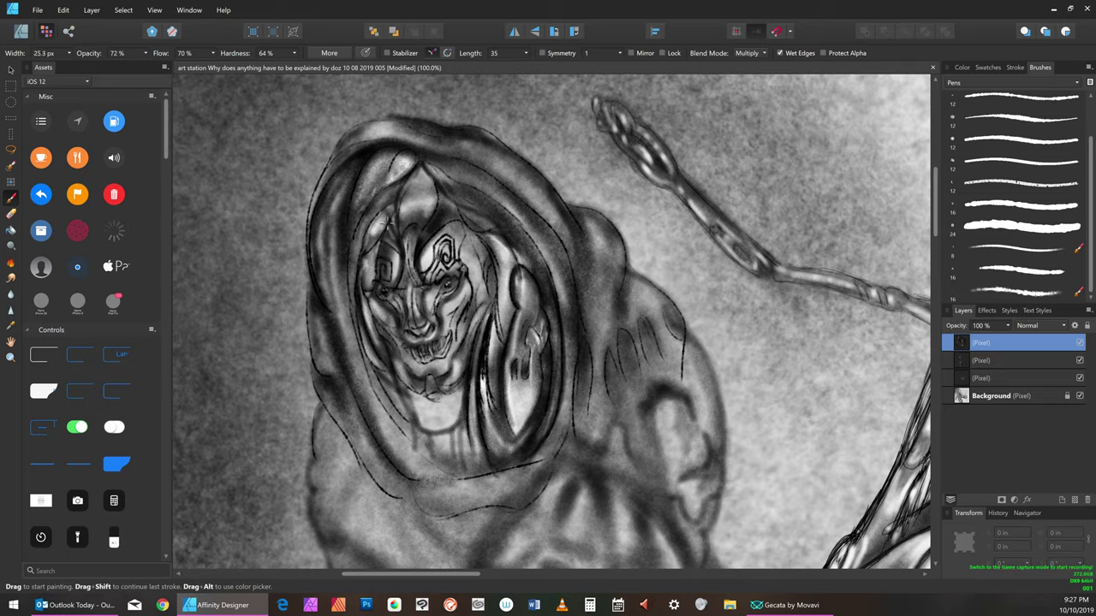
Refine the highlights on the forehead between the spiral brow markings with varying brush sizes, finishing at a width of 40.4 px
{"action": "key", "text": "bracketright"}
{"action": "key", "text": "bracketright"}
{"action": "key", "text": "bracketright"}
{"action": "key", "text": "bracketright"}
{"action": "key", "text": "bracketleft"}
{"action": "key", "text": "bracketleft"}
{"action": "key", "text": "bracketright"}
{"action": "key", "text": "bracketright"}
{"action": "key", "text": "bracketright"}
{"action": "key", "text": "bracketright"}
{"action": "key", "text": "bracketright"}
{"action": "key", "text": "bracketright"}
{"action": "key", "text": "bracketright"}
{"action": "key", "text": "bracketright"}
{"action": "key", "text": "bracketright"}
{"action": "key", "text": "bracketright"}
{"action": "key", "text": "bracketright"}
{"action": "key", "text": "bracketright"}
{"action": "key", "text": "bracketleft"}
{"action": "key", "text": "bracketleft"}
{"action": "key", "text": "bracketleft"}
{"action": "key", "text": "bracketleft"}
{"action": "key", "text": "bracketleft"}
{"action": "key", "text": "bracketleft"}
{"action": "key", "text": "bracketleft"}
{"action": "key", "text": "bracketleft"}
{"action": "key", "text": "bracketleft"}
{"action": "key", "text": "bracketleft"}
{"action": "key", "text": "bracketright"}
{"action": "key", "text": "bracketright"}
{"action": "key", "text": "bracketright"}
{"action": "key", "text": "bracketright"}
{"action": "key", "text": "bracketleft"}
{"action": "key", "text": "bracketleft"}
{"action": "key", "text": "bracketright"}
{"action": "key", "text": "bracketright"}
{"action": "key", "text": "bracketleft"}
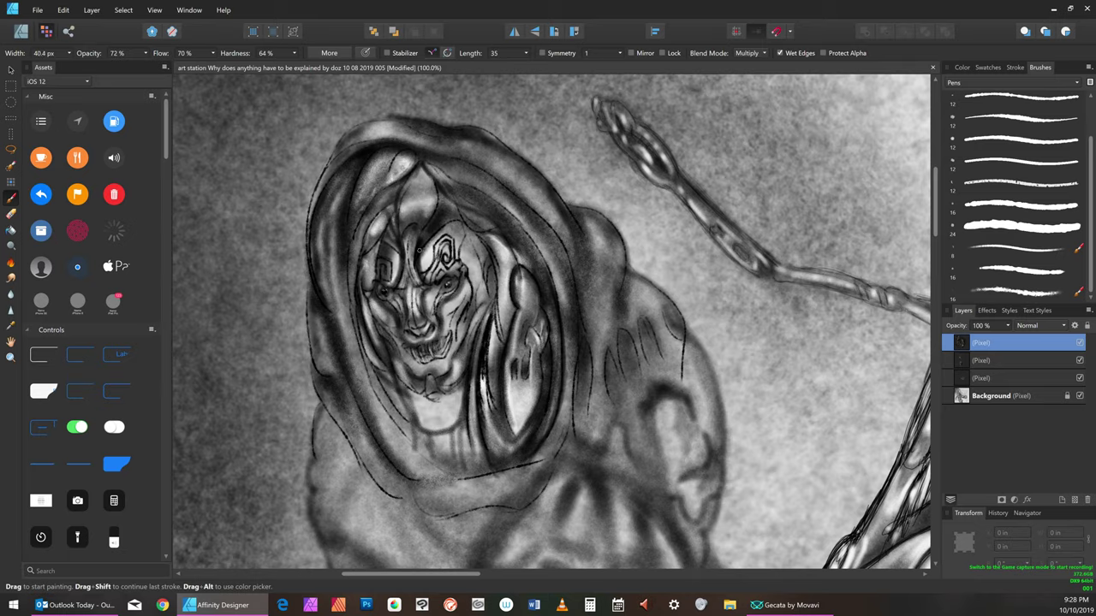
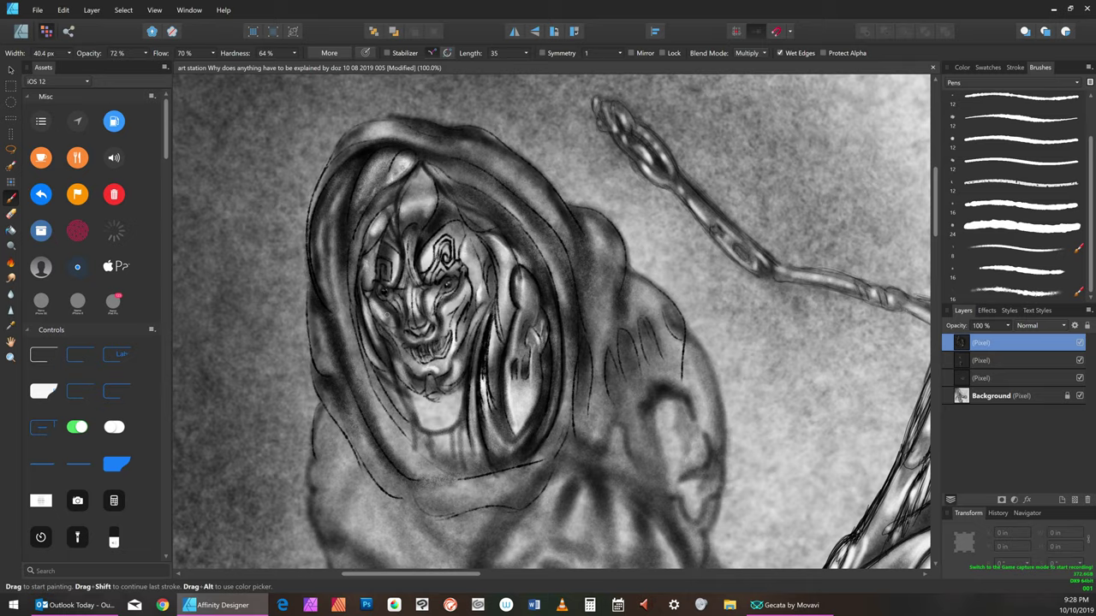
Brighten the folds beside the face's right cheek and jaw with varying brush sizes, finishing at a width of 65.3 px
{"action": "key", "text": "bracketleft"}
{"action": "key", "text": "bracketleft"}
{"action": "key", "text": "bracketleft"}
{"action": "key", "text": "bracketleft"}
{"action": "key", "text": "bracketleft"}
{"action": "key", "text": "bracketleft"}
{"action": "key", "text": "bracketleft"}
{"action": "key", "text": "bracketleft"}
{"action": "key", "text": "bracketleft"}
{"action": "key", "text": "bracketright"}
{"action": "key", "text": "bracketright"}
{"action": "key", "text": "bracketright"}
{"action": "key", "text": "bracketright"}
{"action": "key", "text": "bracketright"}
{"action": "key", "text": "bracketright"}
{"action": "key", "text": "bracketright"}
{"action": "key", "text": "bracketright"}
{"action": "key", "text": "bracketright"}
{"action": "key", "text": "bracketright"}
{"action": "key", "text": "bracketright"}
{"action": "key", "text": "bracketright"}
{"action": "key", "text": "bracketright"}
{"action": "key", "text": "bracketright"}
{"action": "key", "text": "bracketright"}
{"action": "key", "text": "bracketright"}
{"action": "key", "text": "bracketright"}
{"action": "key", "text": "bracketright"}
{"action": "key", "text": "bracketright"}
{"action": "key", "text": "bracketright"}
{"action": "key", "text": "bracketleft"}
{"action": "key", "text": "bracketleft"}
{"action": "key", "text": "bracketleft"}
{"action": "key", "text": "bracketleft"}
{"action": "key", "text": "bracketleft"}
{"action": "key", "text": "bracketleft"}
{"action": "key", "text": "bracketleft"}
{"action": "key", "text": "bracketleft"}
{"action": "key", "text": "bracketright"}
{"action": "key", "text": "bracketright"}
{"action": "key", "text": "bracketright"}
{"action": "key", "text": "bracketleft"}
{"action": "key", "text": "bracketleft"}
{"action": "key", "text": "bracketleft"}
{"action": "key", "text": "bracketleft"}
{"action": "key", "text": "bracketright"}
{"action": "key", "text": "bracketright"}
{"action": "key", "text": "bracketright"}
{"action": "key", "text": "bracketright"}
{"action": "key", "text": "bracketright"}
{"action": "key", "text": "bracketright"}
{"action": "key", "text": "bracketright"}
{"action": "key", "text": "bracketright"}
{"action": "key", "text": "bracketright"}
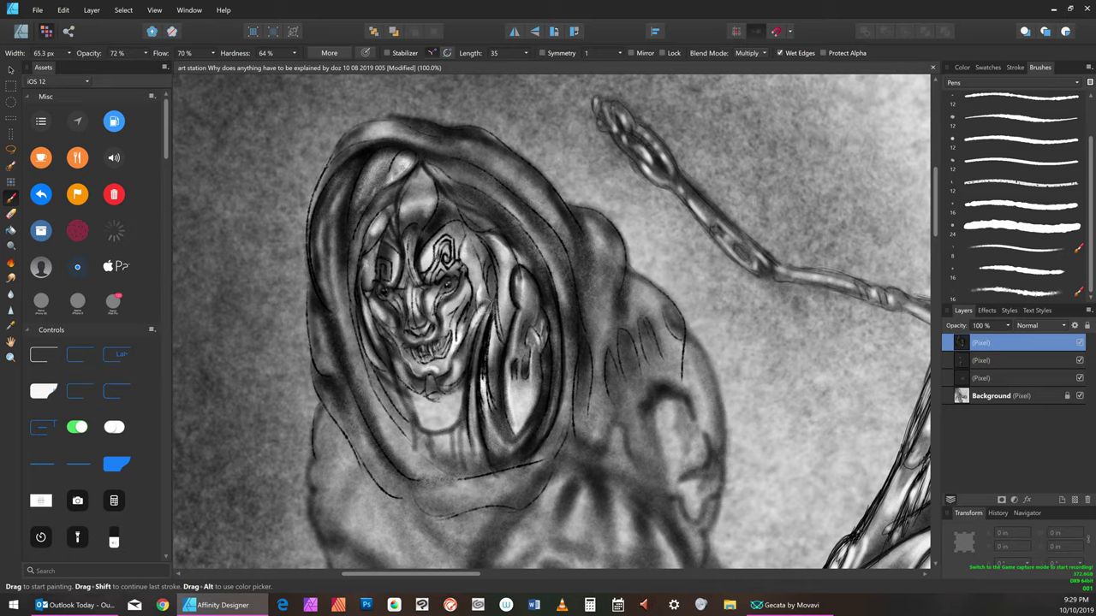
Refine the highlights around the chin and upper neck with varying brush sizes, finishing at a width of 47.5 px
{"action": "key", "text": "bracketleft"}
{"action": "key", "text": "bracketleft"}
{"action": "key", "text": "bracketleft"}
{"action": "key", "text": "bracketleft"}
{"action": "key", "text": "bracketleft"}
{"action": "key", "text": "bracketleft"}
{"action": "key", "text": "bracketleft"}
{"action": "key", "text": "bracketleft"}
{"action": "key", "text": "bracketleft"}
{"action": "key", "text": "bracketleft"}
{"action": "key", "text": "bracketright"}
{"action": "key", "text": "bracketright"}
{"action": "key", "text": "bracketright"}
{"action": "key", "text": "bracketright"}
{"action": "key", "text": "bracketright"}
{"action": "key", "text": "bracketright"}
{"action": "key", "text": "bracketright"}
{"action": "key", "text": "bracketright"}
{"action": "key", "text": "bracketright"}
{"action": "key", "text": "bracketright"}
{"action": "key", "text": "bracketright"}
{"action": "key", "text": "bracketright"}
{"action": "key", "text": "bracketright"}
{"action": "key", "text": "bracketright"}
{"action": "key", "text": "bracketright"}
{"action": "key", "text": "bracketleft"}
{"action": "mouse_move", "coordinate": [433, 397]}
{"action": "left_mouse_down"}
{"action": "mouse_move", "coordinate": [425, 424]}
{"action": "mouse_move", "coordinate": [456, 419]}
{"action": "left_mouse_up"}
{"action": "key", "text": "bracketleft"}
{"action": "key", "text": "bracketleft"}
{"action": "key", "text": "bracketleft"}
{"action": "key", "text": "bracketright"}
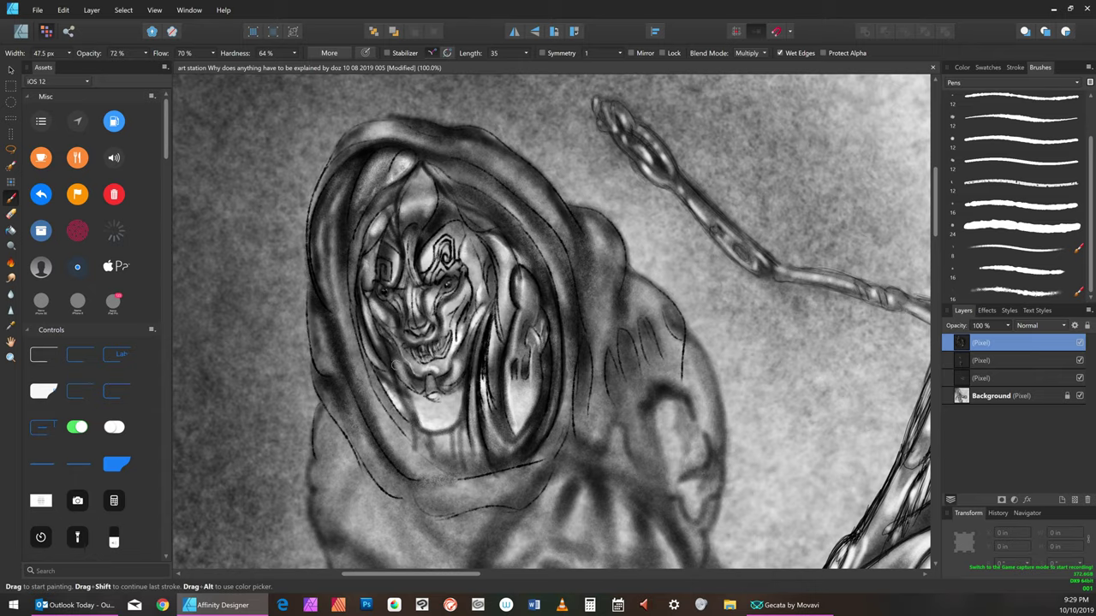
Undo the last stroke and rework the highlights along the jaw with varying brush sizes, finishing at a width of 58.1 px
{"action": "left_click", "coordinate": [64, 11]}
{"action": "left_click", "coordinate": [83, 24]}
{"action": "key", "text": "bracketleft"}
{"action": "key", "text": "bracketleft"}
{"action": "key", "text": "bracketleft"}
{"action": "key", "text": "bracketleft"}
{"action": "key", "text": "bracketleft"}
{"action": "key", "text": "bracketleft"}
{"action": "key", "text": "bracketright"}
{"action": "key", "text": "bracketleft"}
{"action": "key", "text": "bracketright"}
{"action": "key", "text": "bracketright"}
{"action": "key", "text": "bracketright"}
{"action": "key", "text": "bracketright"}
{"action": "key", "text": "bracketright"}
{"action": "key", "text": "bracketright"}
{"action": "key", "text": "bracketright"}
{"action": "key", "text": "bracketright"}
{"action": "key", "text": "bracketleft"}
{"action": "key", "text": "bracketleft"}
{"action": "key", "text": "bracketleft"}
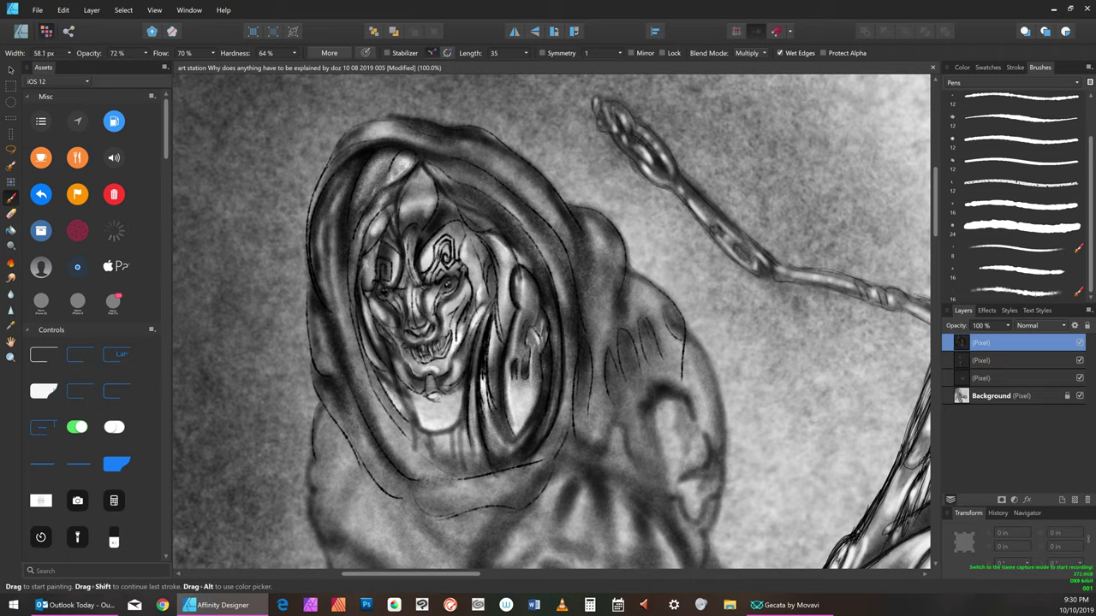
Brighten the hood lining and fold beside the face's right temple with varying brush sizes, finishing at a width of 56.9 px
{"action": "key", "text": "bracketright"}
{"action": "key", "text": "bracketright"}
{"action": "key", "text": "bracketright"}
{"action": "key", "text": "bracketright"}
{"action": "key", "text": "bracketright"}
{"action": "key", "text": "bracketleft"}
{"action": "key", "text": "bracketleft"}
{"action": "key", "text": "bracketleft"}
{"action": "key", "text": "bracketleft"}
{"action": "key", "text": "bracketleft"}
{"action": "key", "text": "bracketright"}
{"action": "key", "text": "bracketright"}
{"action": "key", "text": "bracketleft"}
{"action": "key", "text": "bracketleft"}
{"action": "key", "text": "bracketleft"}
{"action": "key", "text": "bracketright"}
{"action": "key", "text": "bracketright"}
{"action": "key", "text": "bracketright"}
{"action": "key", "text": "bracketleft"}
{"action": "key", "text": "bracketleft"}
{"action": "key", "text": "bracketleft"}
{"action": "key", "text": "bracketright"}
{"action": "key", "text": "bracketright"}
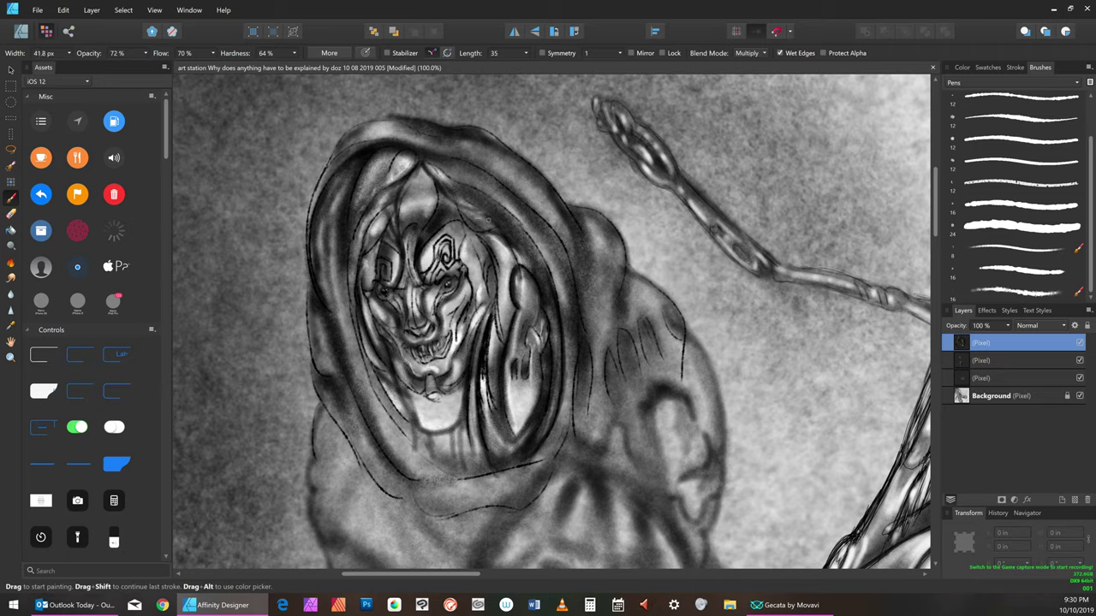
{"action": "key", "text": "bracketleft"}
{"action": "key", "text": "bracketright"}
{"action": "key", "text": "bracketright"}
{"action": "key", "text": "bracketright"}
{"action": "key", "text": "bracketleft"}
{"action": "key", "text": "bracketleft"}
{"action": "key", "text": "bracketleft"}
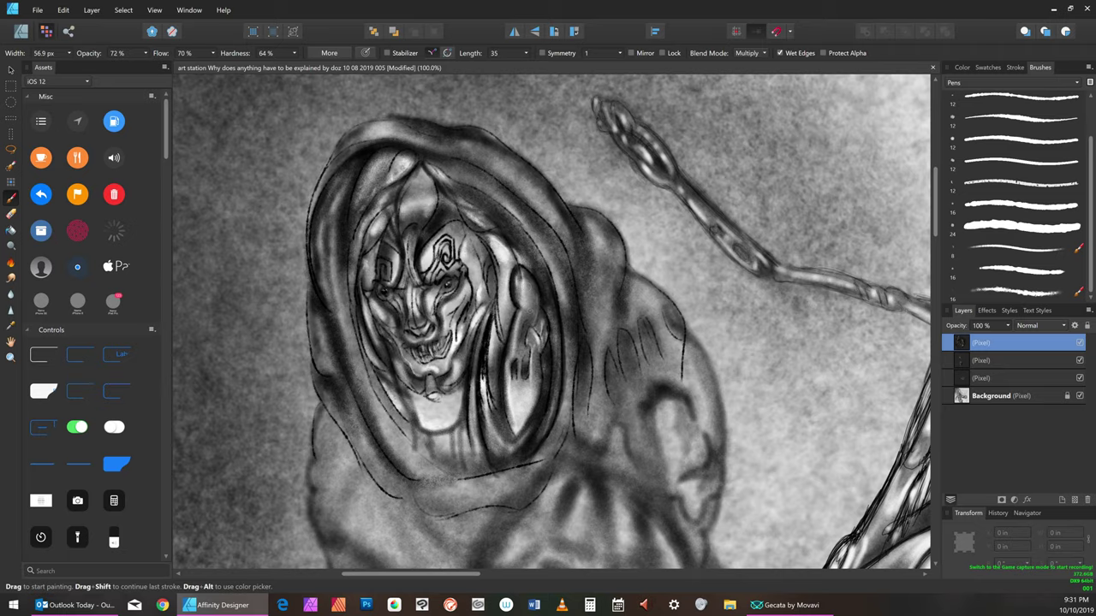
Paint light vertical strands at the base of the neck with varying brush sizes, finishing at a width of 52.3 px
{"action": "key", "text": "bracketleft"}
{"action": "key", "text": "bracketleft"}
{"action": "key", "text": "bracketleft"}
{"action": "key", "text": "bracketleft"}
{"action": "key", "text": "bracketleft"}
{"action": "key", "text": "bracketright"}
{"action": "key", "text": "bracketright"}
{"action": "key", "text": "bracketright"}
{"action": "key", "text": "bracketright"}
{"action": "key", "text": "bracketleft"}
{"action": "key", "text": "bracketright"}
{"action": "key", "text": "bracketright"}
{"action": "key", "text": "bracketright"}
{"action": "key", "text": "bracketleft"}
{"action": "key", "text": "bracketleft"}
{"action": "key", "text": "bracketleft"}
{"action": "key", "text": "bracketleft"}
{"action": "key", "text": "bracketleft"}
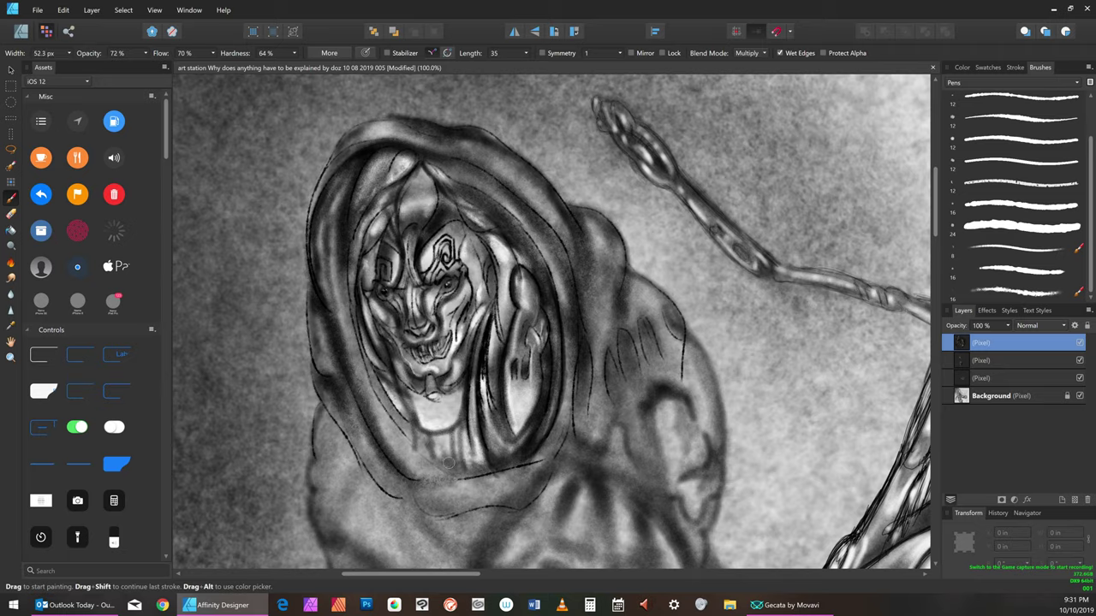
Lighten the area between the neck base and the hood's lower inner edge, varying the brush width from 102.9 px down to 42.6 px
{"action": "key", "text": "bracketright"}
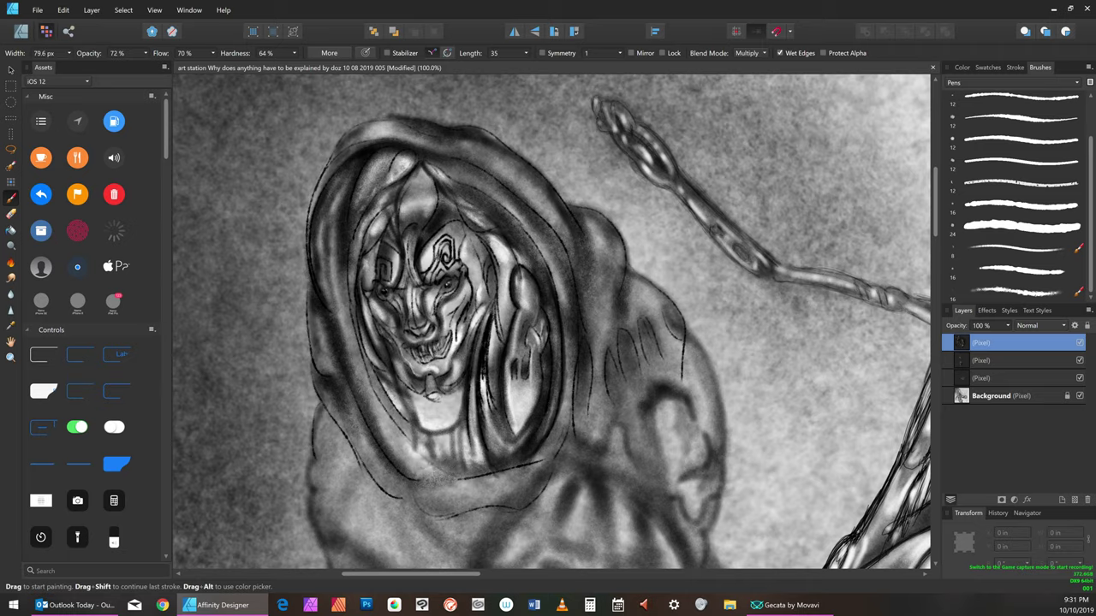
{"action": "key", "text": "bracketright"}
{"action": "key", "text": "bracketright"}
{"action": "key", "text": "bracketright"}
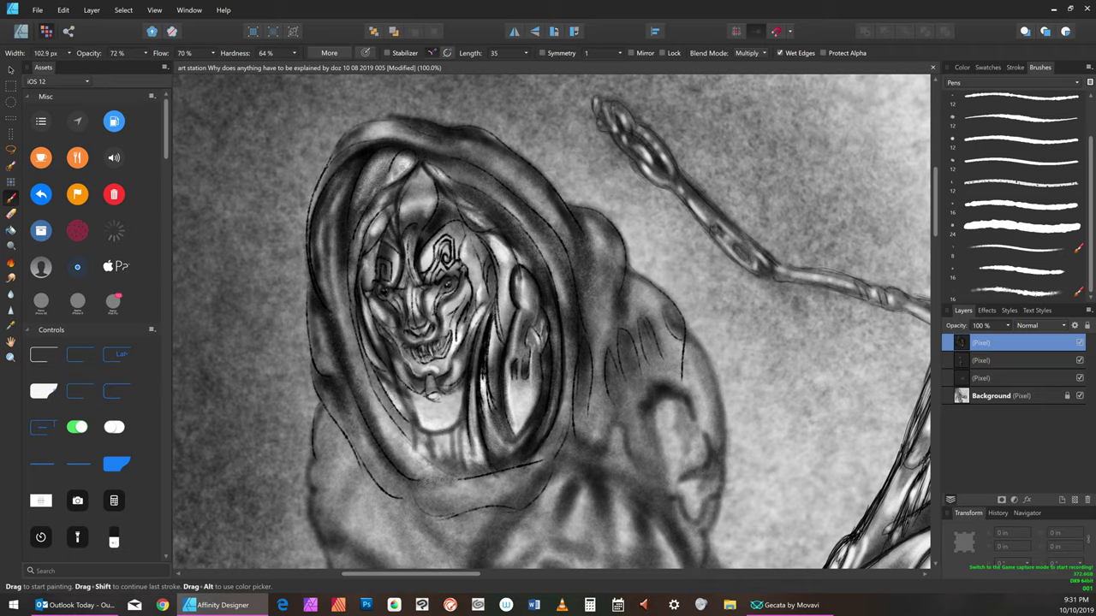
{"action": "key", "text": "bracketleft"}
{"action": "key", "text": "bracketleft"}
{"action": "key", "text": "bracketleft"}
{"action": "key", "text": "bracketleft"}
{"action": "key", "text": "bracketright"}
{"action": "key", "text": "bracketright"}
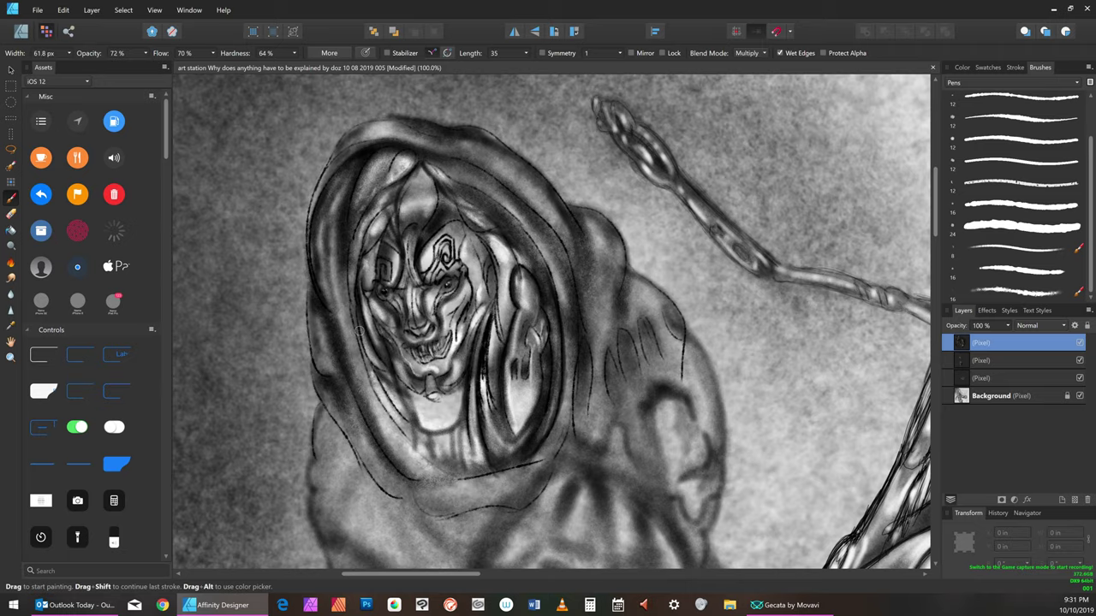
{"action": "key", "text": "bracketleft"}
{"action": "key", "text": "bracketleft"}
Pick black from the Grays swatches as the brush color
{"action": "left_click", "coordinate": [1014, 68]}
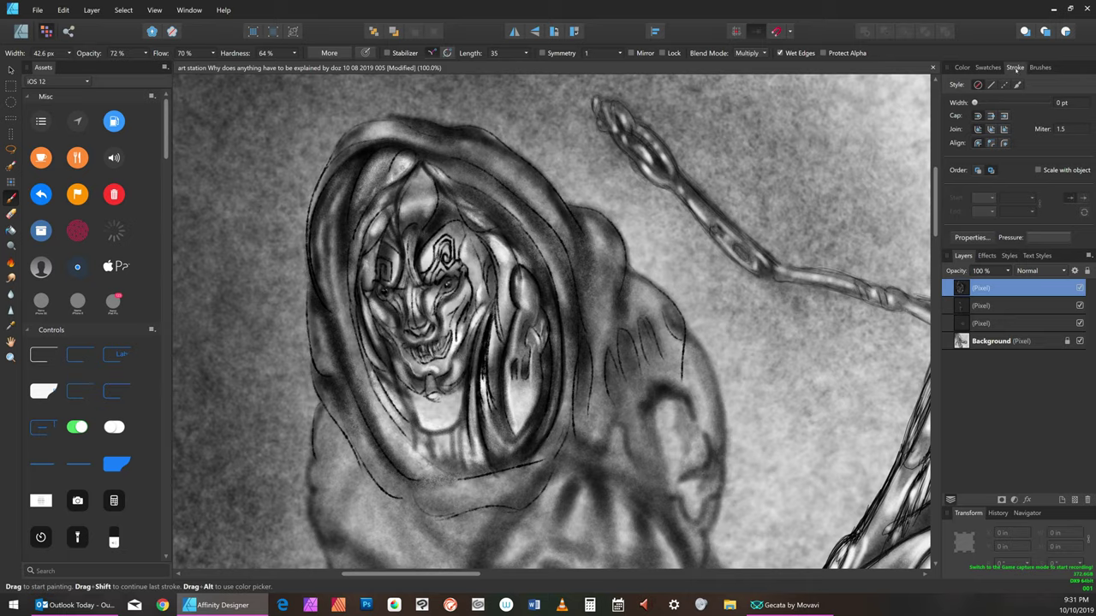
{"action": "left_click", "coordinate": [995, 66]}
{"action": "left_click", "coordinate": [952, 148]}
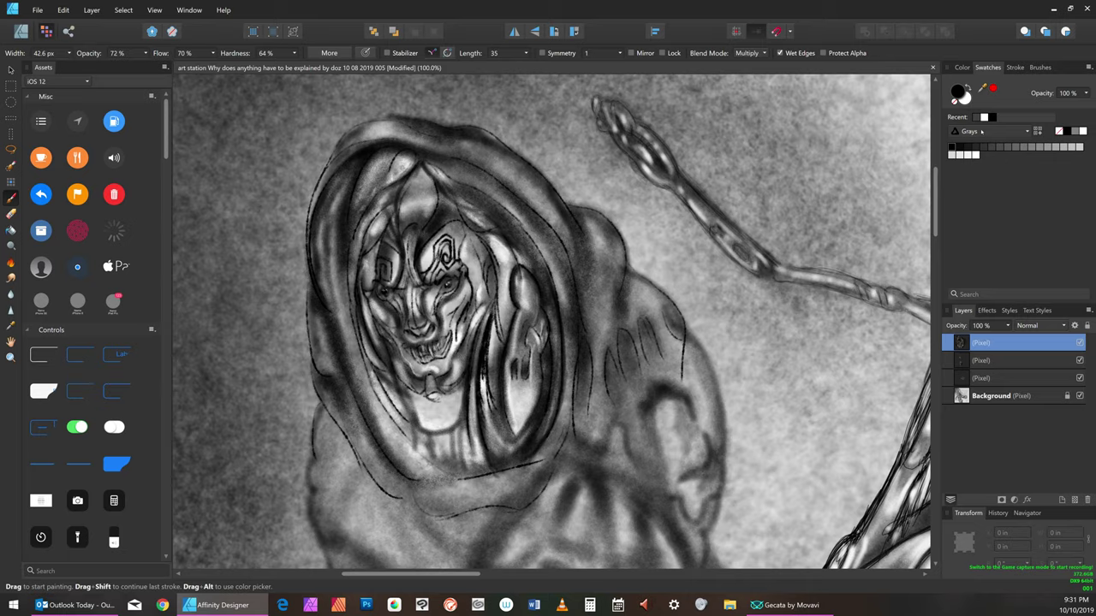
Darken the contours of the face's right cheek and jaw with varying brush sizes, finishing at a width of 42.9 px
{"action": "key", "text": "bracketright"}
{"action": "key", "text": "bracketright"}
{"action": "key", "text": "bracketright"}
{"action": "key", "text": "bracketleft"}
{"action": "key", "text": "bracketleft"}
{"action": "key", "text": "bracketleft"}
{"action": "key", "text": "bracketleft"}
{"action": "key", "text": "bracketleft"}
{"action": "key", "text": "bracketleft"}
{"action": "key", "text": "bracketleft"}
{"action": "key", "text": "bracketright"}
{"action": "key", "text": "bracketright"}
{"action": "key", "text": "bracketright"}
{"action": "key", "text": "bracketright"}
{"action": "key", "text": "bracketleft"}
{"action": "key", "text": "bracketleft"}
{"action": "key", "text": "bracketleft"}
{"action": "key", "text": "bracketleft"}
{"action": "left_click_drag", "start_coordinate": [469, 284], "coordinate": [445, 365]}
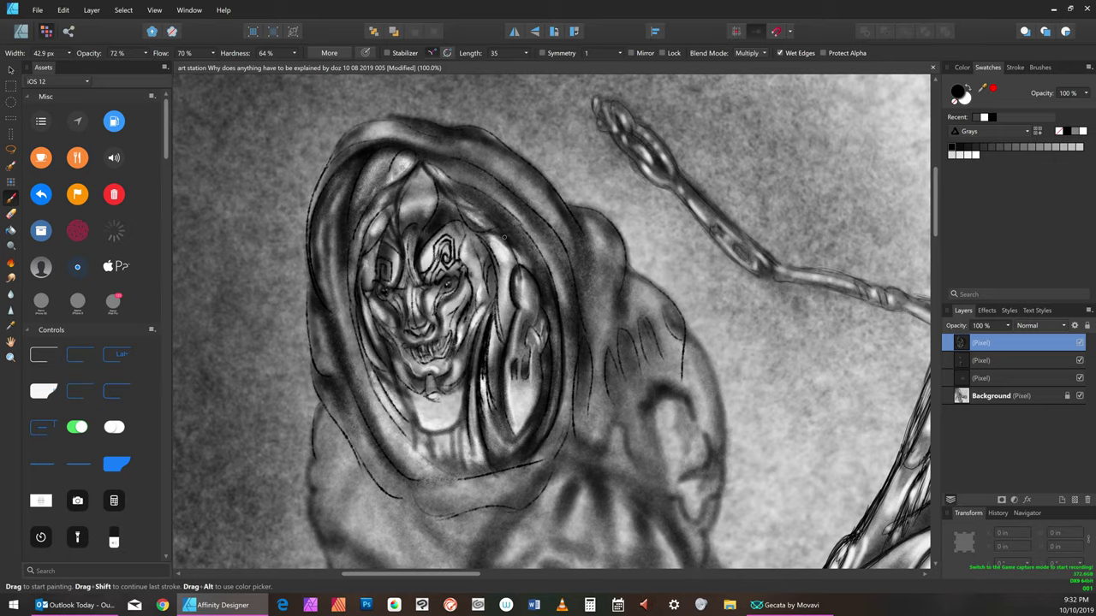
Darken the folds inside the hood to the right of the face and reduce the brush width to 40.1 px
{"action": "left_click_drag", "start_coordinate": [505, 262], "coordinate": [512, 295]}
{"action": "left_click_drag", "start_coordinate": [494, 394], "coordinate": [504, 425]}
{"action": "key", "text": "bracketleft"}
{"action": "key", "text": "bracketleft"}
Save the drawing
{"action": "left_click", "coordinate": [40, 12]}
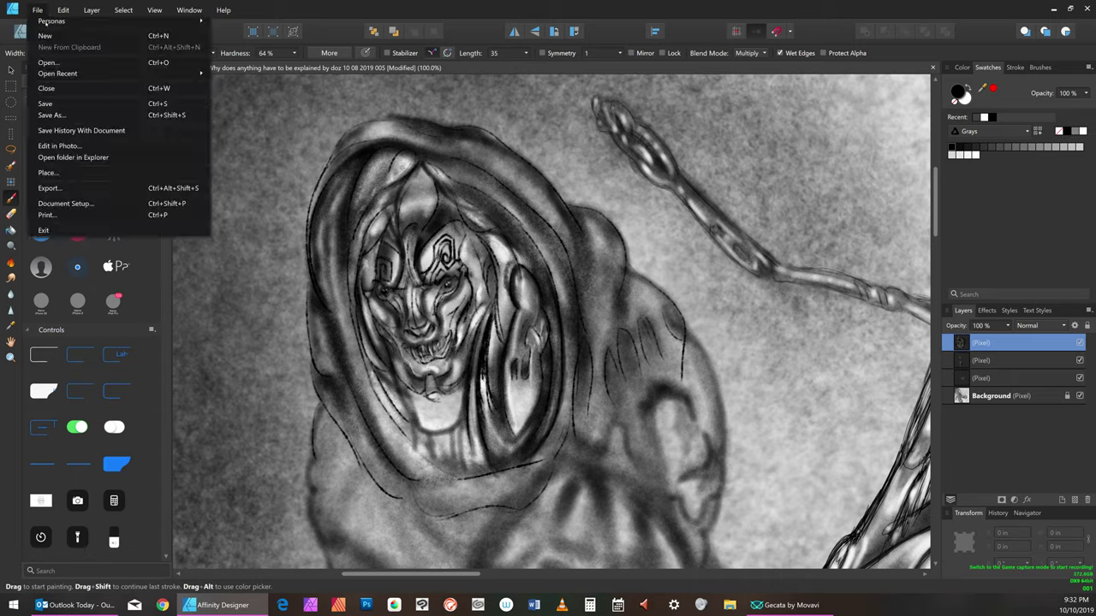
{"action": "left_click", "coordinate": [67, 103]}
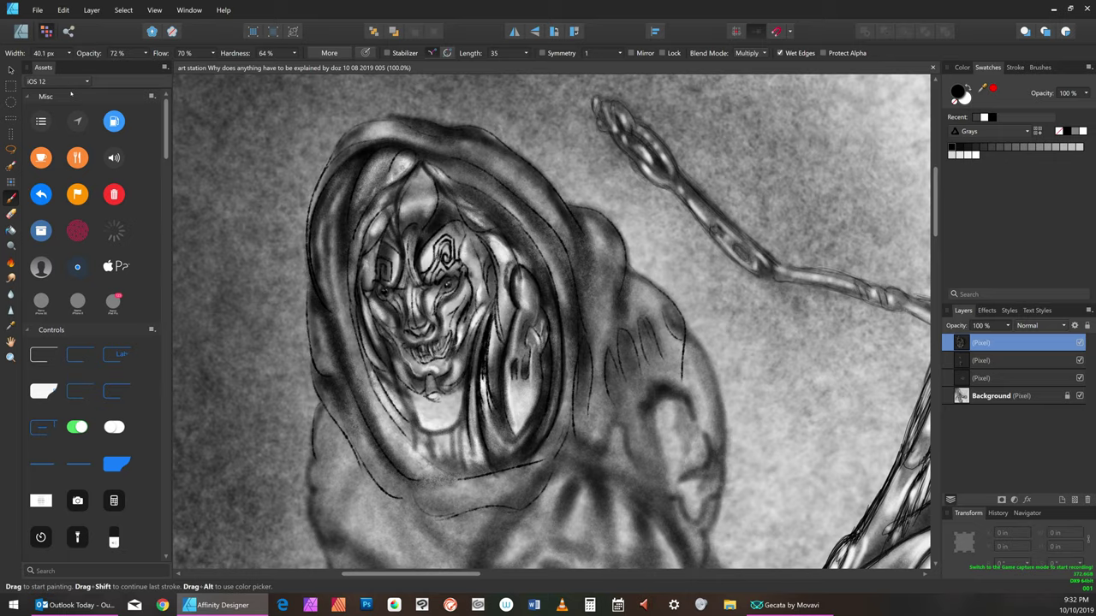
{"action": "left_click", "coordinate": [38, 9]}
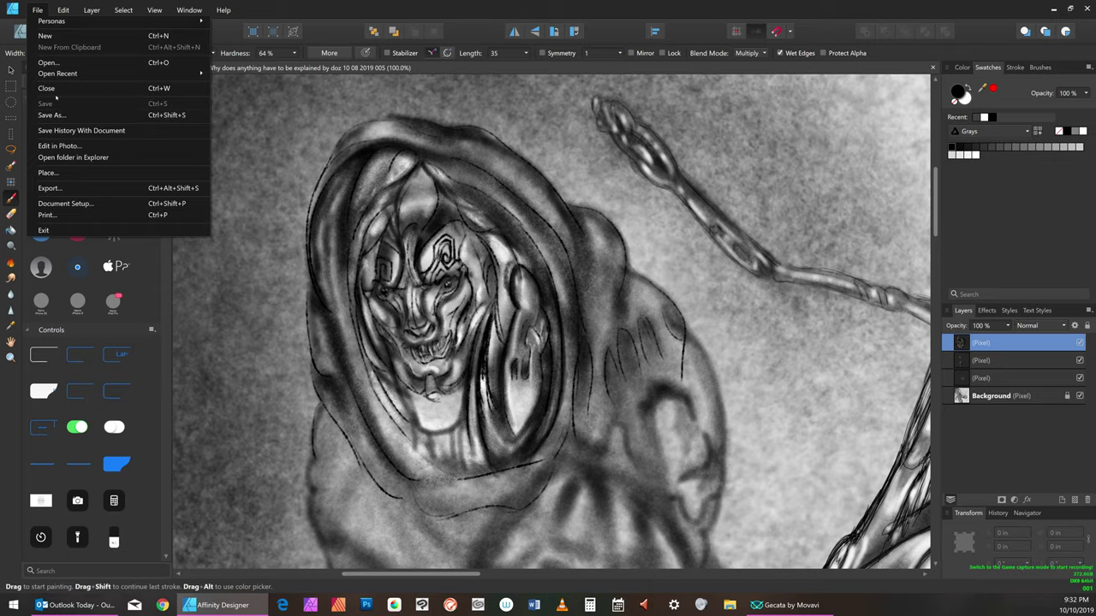
{"action": "left_click", "coordinate": [339, 448]}
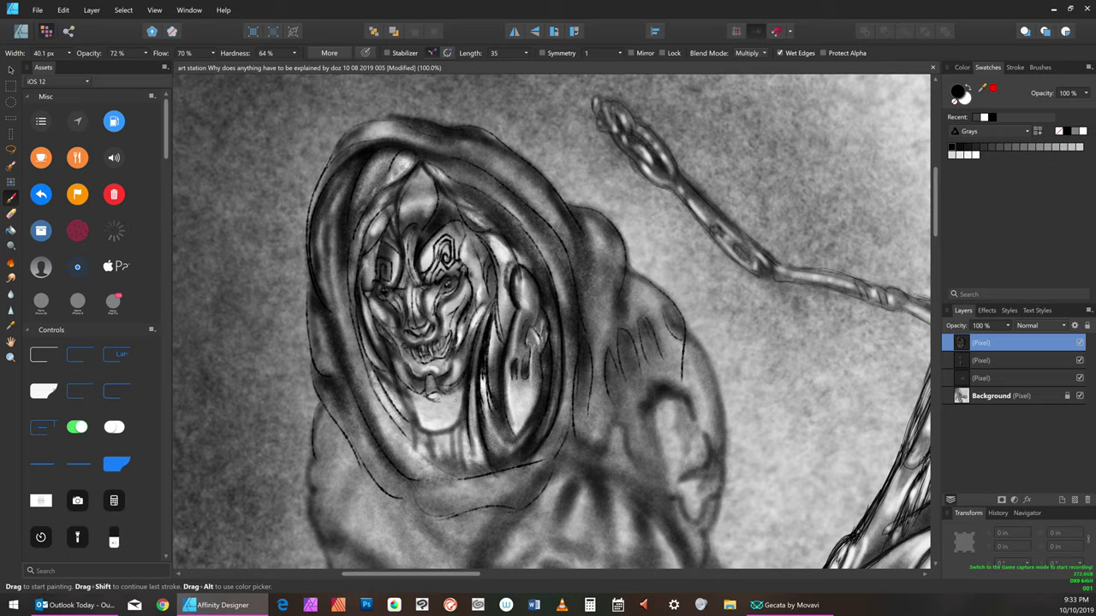
Paint dark tendon lines on the neck below the chin and deepen the shadows beside the right jaw and temple
{"action": "left_click_drag", "start_coordinate": [456, 393], "coordinate": [459, 427]}
{"action": "mouse_move", "coordinate": [428, 399]}
{"action": "left_mouse_down"}
{"action": "mouse_move", "coordinate": [441, 399]}
{"action": "mouse_move", "coordinate": [455, 429]}
{"action": "mouse_move", "coordinate": [424, 425]}
{"action": "left_mouse_up"}
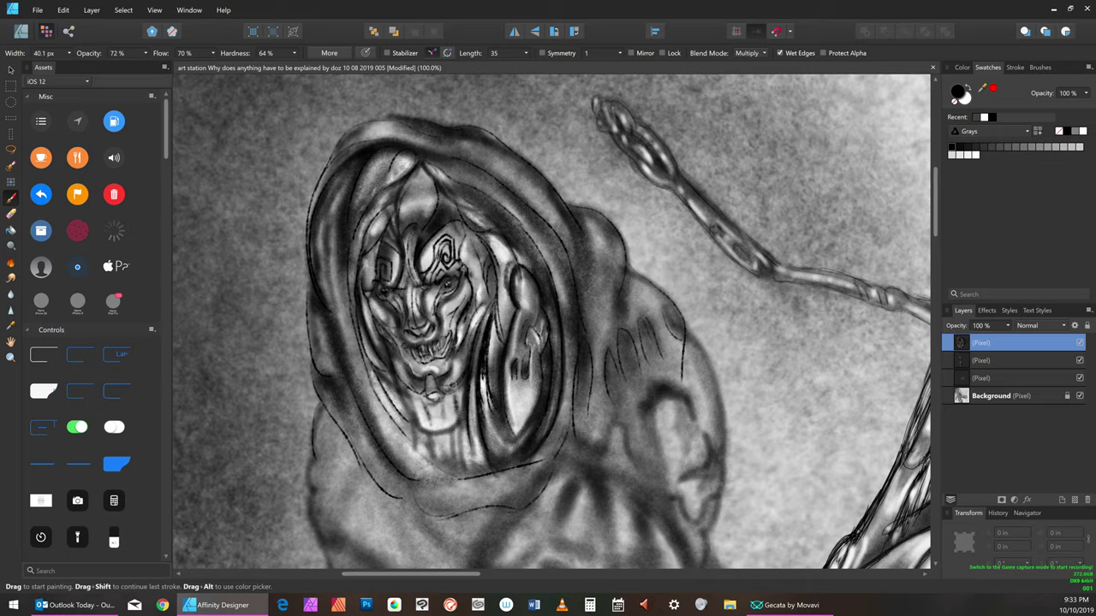
{"action": "mouse_move", "coordinate": [464, 378]}
{"action": "left_mouse_down"}
{"action": "mouse_move", "coordinate": [450, 390]}
{"action": "mouse_move", "coordinate": [478, 332]}
{"action": "left_mouse_up"}
{"action": "left_click_drag", "start_coordinate": [493, 268], "coordinate": [489, 294]}
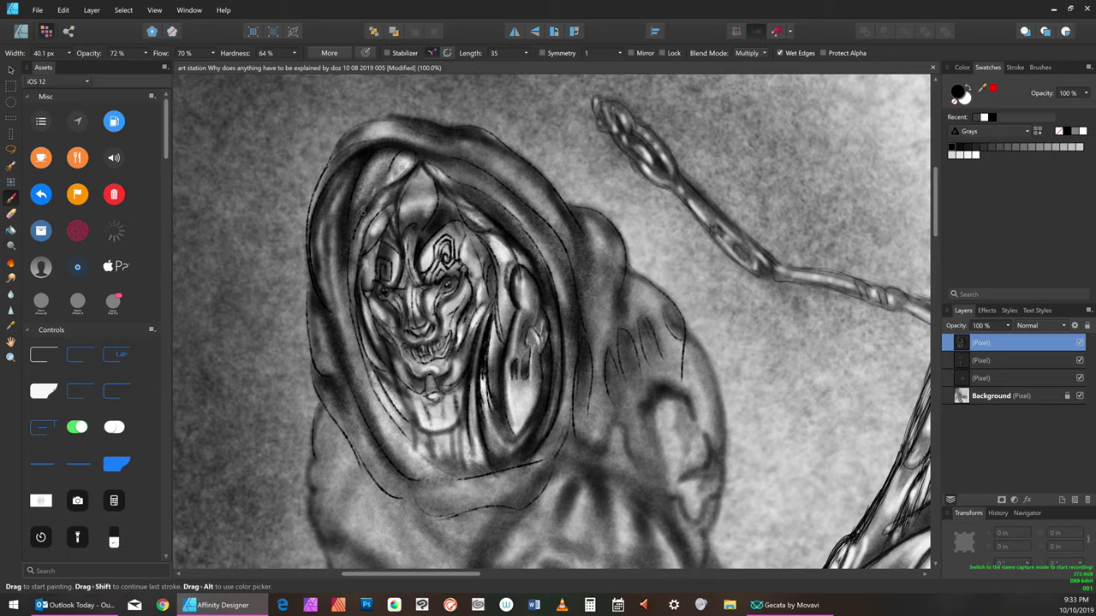
Darken the hood's inner left edge from the temple down to the neck base, and save the drawing
{"action": "left_click_drag", "start_coordinate": [351, 329], "coordinate": [351, 237]}
{"action": "mouse_move", "coordinate": [350, 278]}
{"action": "left_mouse_down"}
{"action": "mouse_move", "coordinate": [365, 377]}
{"action": "mouse_move", "coordinate": [400, 424]}
{"action": "left_mouse_up"}
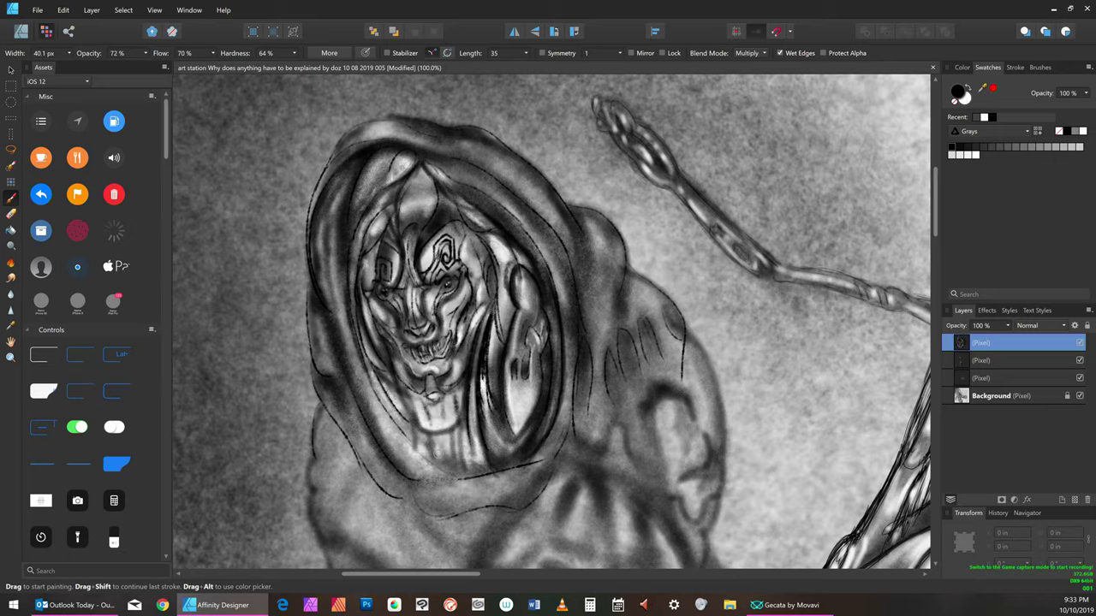
{"action": "left_click_drag", "start_coordinate": [359, 360], "coordinate": [416, 457]}
{"action": "mouse_move", "coordinate": [362, 357]}
{"action": "left_mouse_down"}
{"action": "mouse_move", "coordinate": [383, 405]}
{"action": "mouse_move", "coordinate": [444, 473]}
{"action": "left_mouse_up"}
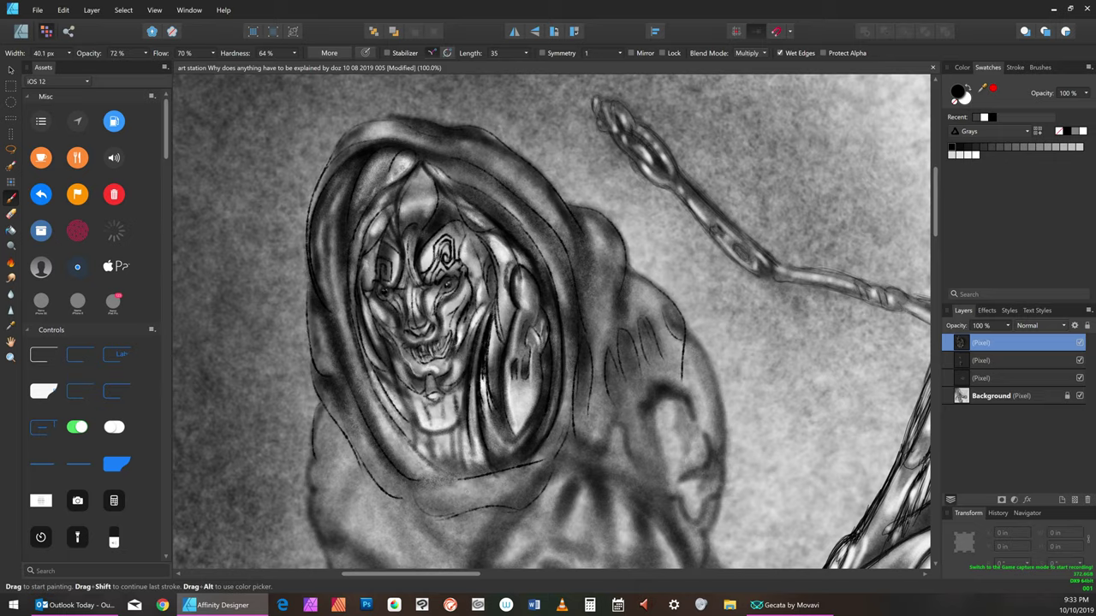
{"action": "left_click", "coordinate": [37, 9]}
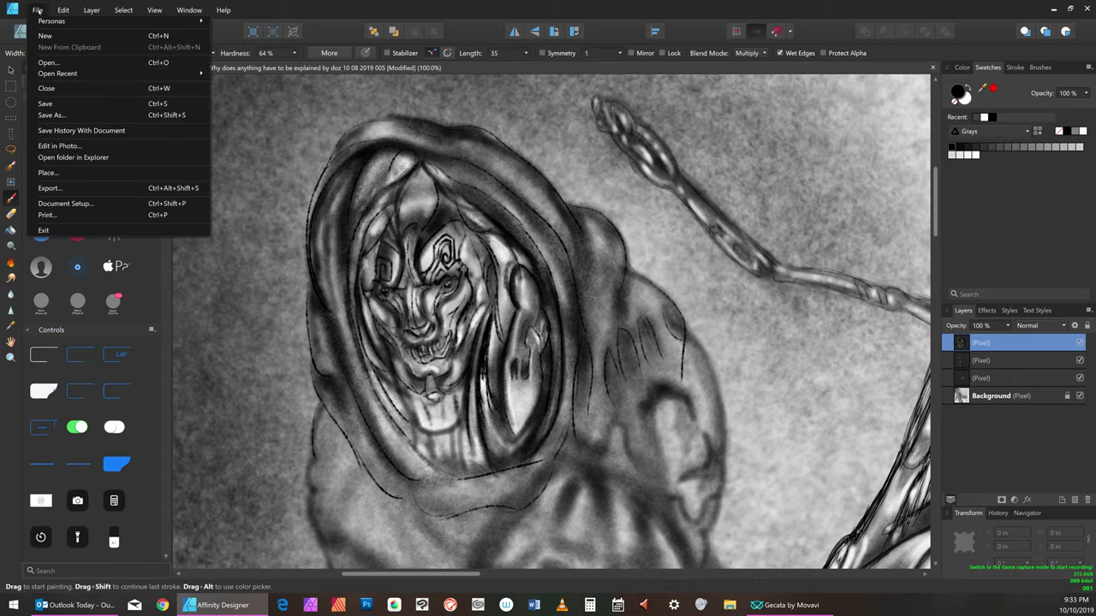
{"action": "left_click", "coordinate": [71, 103]}
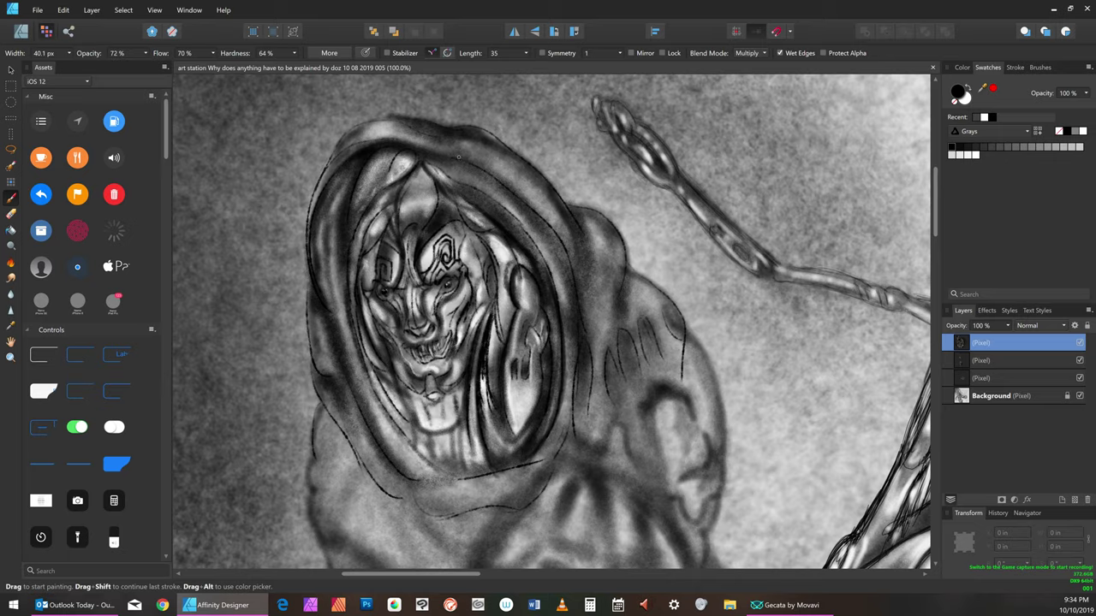
Darken the folds along the hood's upper-right rim with black strokes and enlarge the brush width to 158.5 px
{"action": "left_click_drag", "start_coordinate": [481, 168], "coordinate": [554, 222]}
{"action": "left_click_drag", "start_coordinate": [486, 167], "coordinate": [561, 232]}
{"action": "key", "text": "bracketright"}
{"action": "key", "text": "bracketright"}
{"action": "key", "text": "bracketright"}
{"action": "key", "text": "bracketright"}
{"action": "key", "text": "bracketright"}
{"action": "key", "text": "bracketright"}
{"action": "key", "text": "bracketleft"}
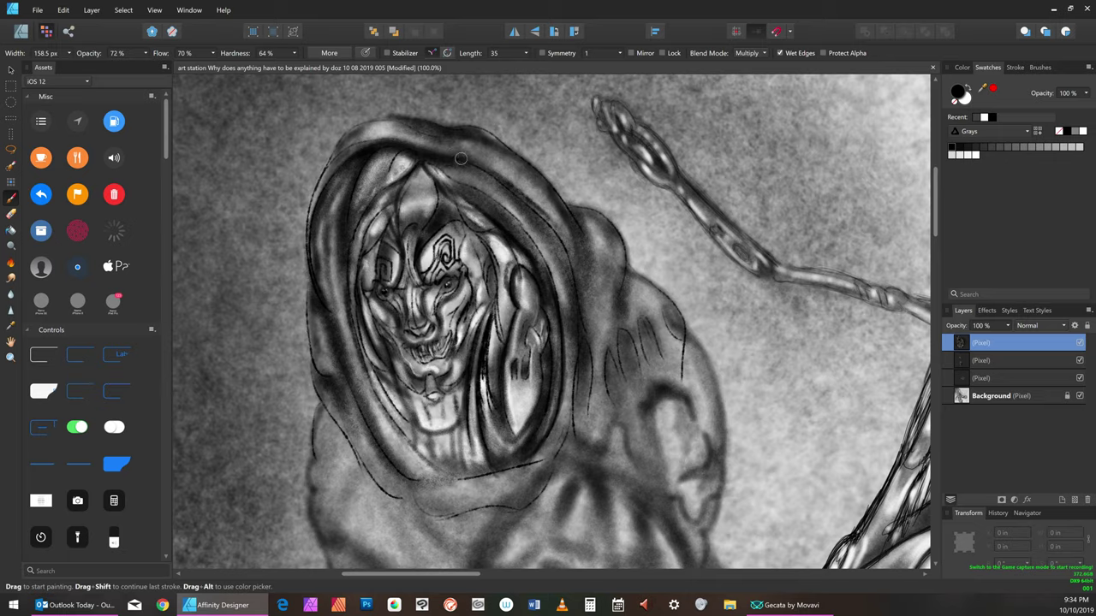
Paint a black contour along the hood's top outer edge with the brush narrowed to 22.5 px
{"action": "key", "text": "bracketleft"}
{"action": "key", "text": "bracketleft"}
{"action": "key", "text": "bracketleft"}
{"action": "key", "text": "bracketleft"}
{"action": "key", "text": "bracketleft"}
{"action": "key", "text": "bracketleft"}
{"action": "key", "text": "bracketleft"}
{"action": "key", "text": "bracketleft"}
{"action": "key", "text": "bracketleft"}
{"action": "key", "text": "bracketleft"}
{"action": "key", "text": "bracketleft"}
{"action": "key", "text": "bracketleft"}
{"action": "mouse_move", "coordinate": [408, 119]}
{"action": "left_mouse_down"}
{"action": "mouse_move", "coordinate": [352, 128]}
{"action": "mouse_move", "coordinate": [367, 118]}
{"action": "left_mouse_up"}
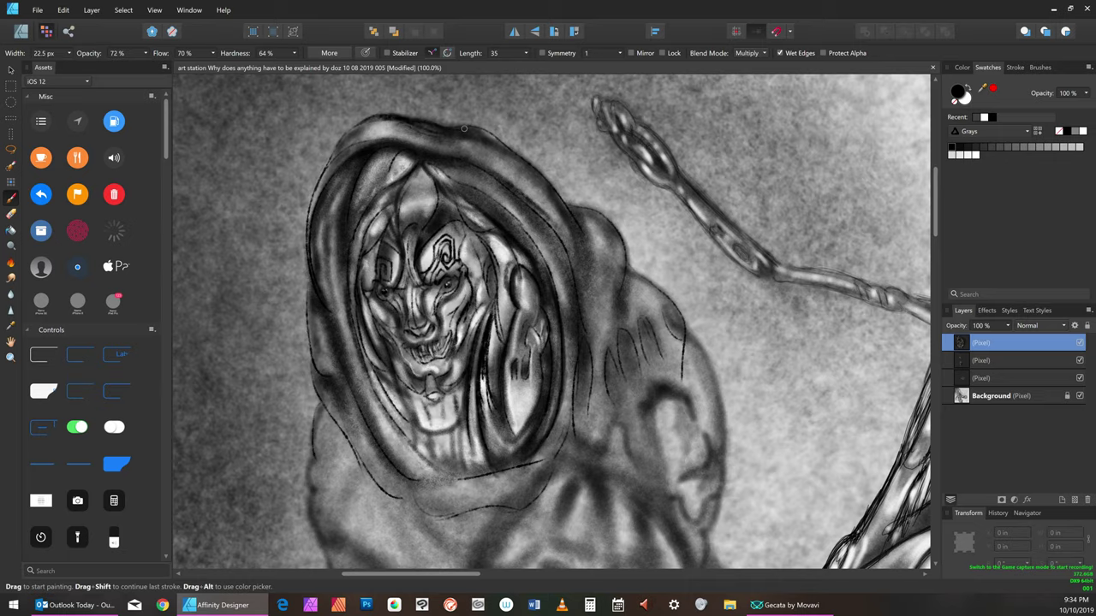
Switch the paint colour to light gray and set the brush width to 67.4 px for the hood's upper-right crest
{"action": "left_click", "coordinate": [1080, 147]}
{"action": "key", "text": "bracketright"}
{"action": "key", "text": "bracketright"}
{"action": "key", "text": "bracketright"}
{"action": "key", "text": "bracketright"}
{"action": "key", "text": "bracketright"}
{"action": "key", "text": "bracketright"}
{"action": "key", "text": "bracketright"}
{"action": "key", "text": "bracketright"}
{"action": "key", "text": "bracketleft"}
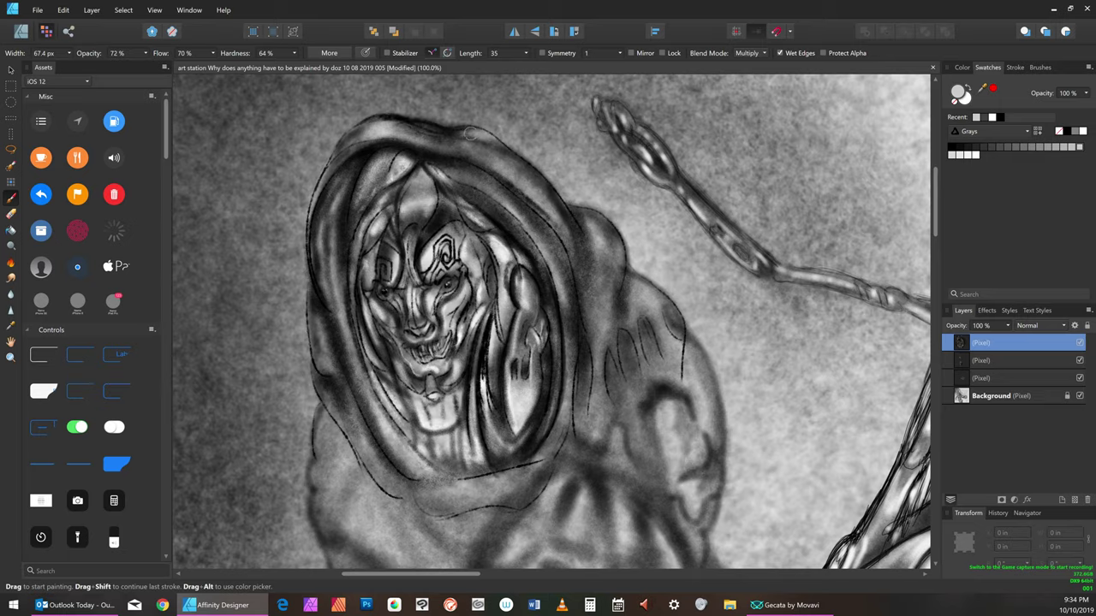
Adjust the light gray brush for the hood's upper-right folds, enlarging it to 202.2 px and reducing it to 113.4 px
{"action": "key", "text": "bracketright"}
{"action": "key", "text": "bracketright"}
{"action": "key", "text": "bracketright"}
{"action": "key", "text": "bracketright"}
{"action": "key", "text": "bracketright"}
{"action": "key", "text": "bracketright"}
{"action": "key", "text": "bracketright"}
{"action": "key", "text": "bracketright"}
{"action": "key", "text": "bracketright"}
{"action": "key", "text": "bracketright"}
{"action": "key", "text": "bracketright"}
{"action": "key", "text": "bracketright"}
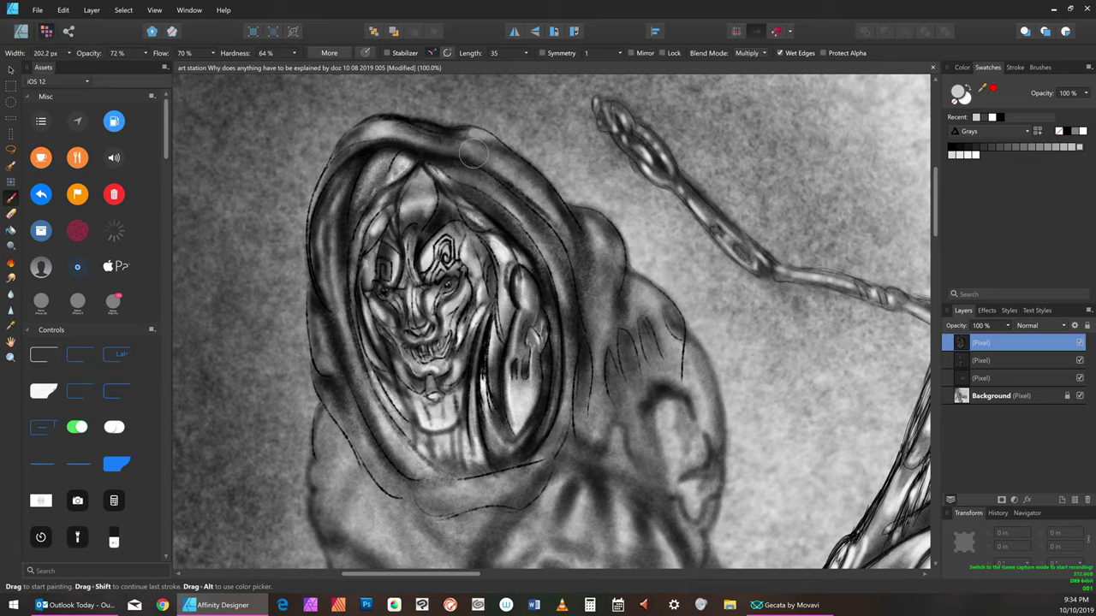
{"action": "key", "text": "bracketleft"}
{"action": "key", "text": "bracketleft"}
{"action": "key", "text": "bracketleft"}
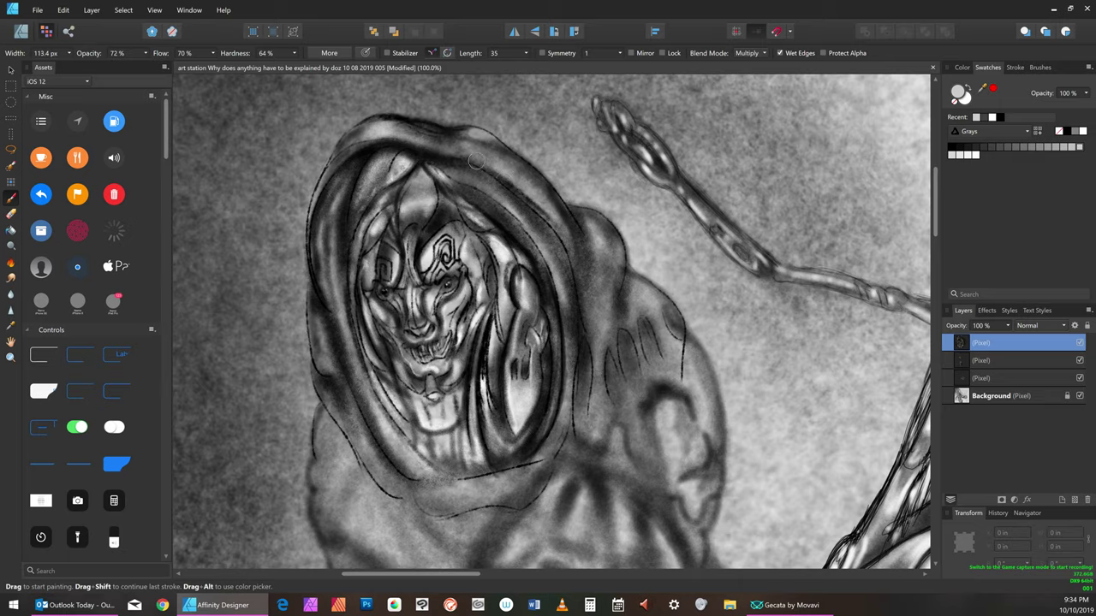
Switch the paint colour back to black and set a broad brush width of 177.5 px for the hood's shadows
{"action": "key", "text": "bracketright"}
{"action": "key", "text": "bracketright"}
{"action": "key", "text": "bracketright"}
{"action": "key", "text": "bracketright"}
{"action": "key", "text": "bracketright"}
{"action": "key", "text": "bracketright"}
{"action": "key", "text": "bracketright"}
{"action": "left_click", "coordinate": [950, 148]}
{"action": "key", "text": "bracketleft"}
{"action": "key", "text": "bracketleft"}
{"action": "key", "text": "bracketleft"}
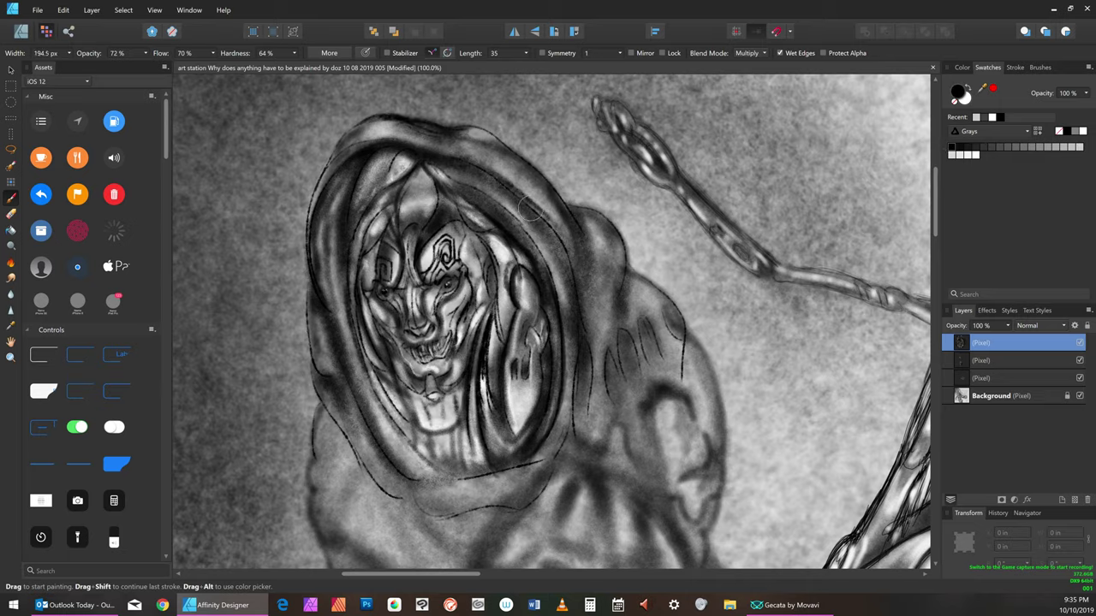
{"action": "key", "text": "bracketleft"}
{"action": "key", "text": "bracketleft"}
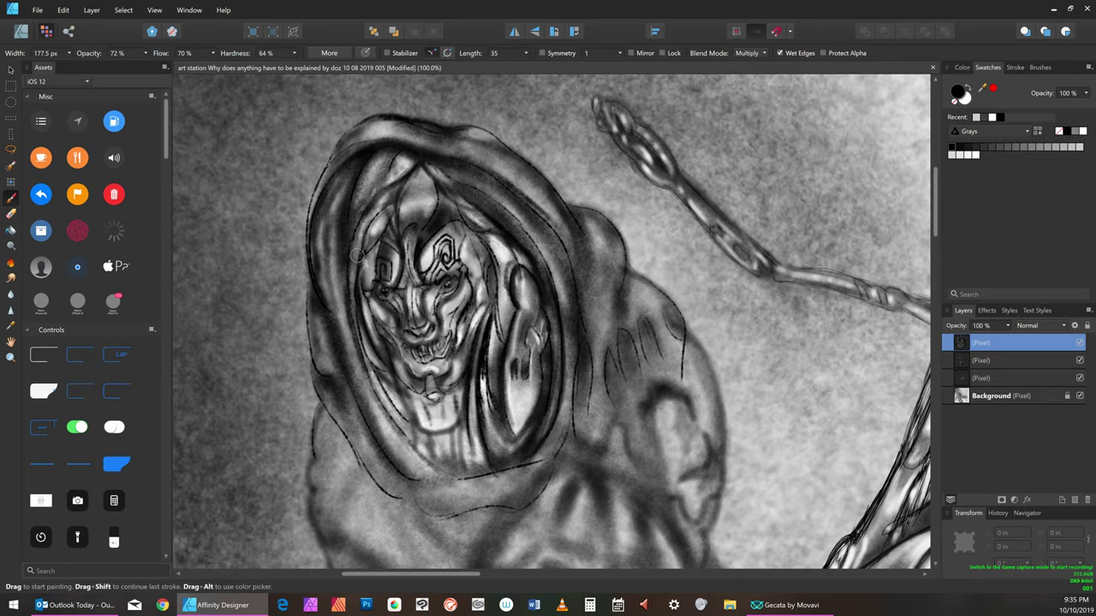
Paint small white highlights on the hood's upper-right crest with the brush reduced to 39.3 px
{"action": "key", "text": "bracketleft"}
{"action": "key", "text": "bracketleft"}
{"action": "key", "text": "bracketleft"}
{"action": "key", "text": "bracketleft"}
{"action": "key", "text": "bracketleft"}
{"action": "key", "text": "bracketleft"}
{"action": "key", "text": "bracketleft"}
{"action": "key", "text": "bracketleft"}
{"action": "key", "text": "bracketleft"}
{"action": "key", "text": "bracketleft"}
{"action": "key", "text": "bracketleft"}
{"action": "key", "text": "bracketleft"}
{"action": "key", "text": "bracketleft"}
{"action": "key", "text": "bracketleft"}
{"action": "key", "text": "bracketleft"}
{"action": "key", "text": "bracketleft"}
{"action": "key", "text": "bracketleft"}
{"action": "key", "text": "bracketleft"}
{"action": "key", "text": "bracketright"}
{"action": "left_click", "coordinate": [1083, 131]}
{"action": "left_click_drag", "start_coordinate": [473, 140], "coordinate": [483, 141]}
{"action": "left_click_drag", "start_coordinate": [472, 138], "coordinate": [477, 141]}
{"action": "left_click_drag", "start_coordinate": [479, 139], "coordinate": [491, 138]}
{"action": "left_click_drag", "start_coordinate": [477, 136], "coordinate": [483, 134]}
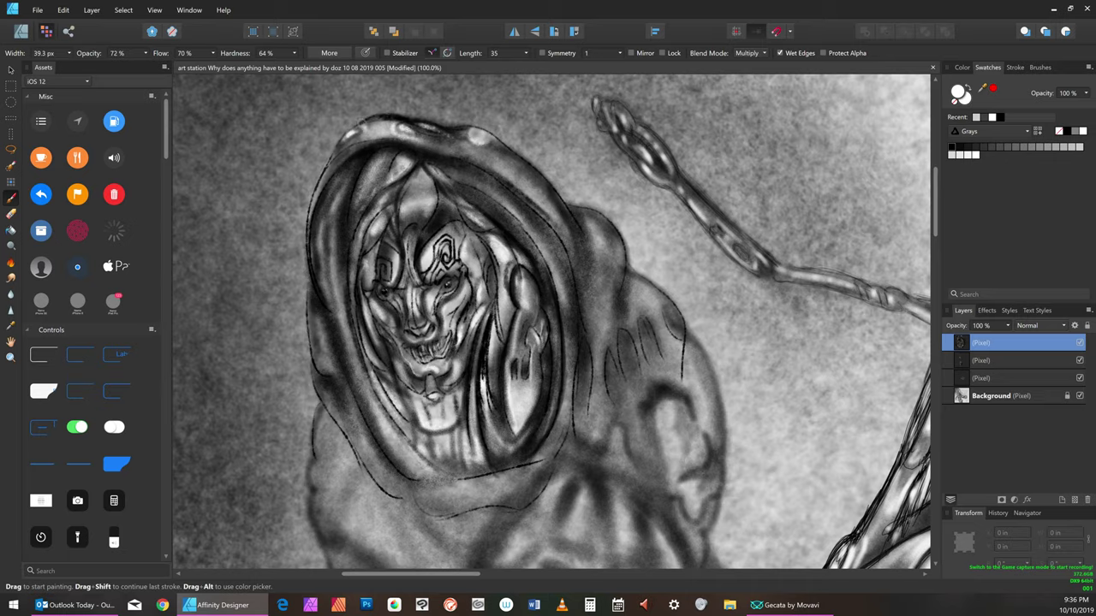
Set the white brush's width to 129.5 px and save the drawing
{"action": "key", "text": "bracketleft"}
{"action": "key", "text": "bracketleft"}
{"action": "key", "text": "bracketleft"}
{"action": "key", "text": "bracketleft"}
{"action": "key", "text": "bracketright"}
{"action": "key", "text": "bracketright"}
{"action": "key", "text": "bracketright"}
{"action": "key", "text": "bracketright"}
{"action": "key", "text": "bracketright"}
{"action": "key", "text": "bracketright"}
{"action": "key", "text": "bracketright"}
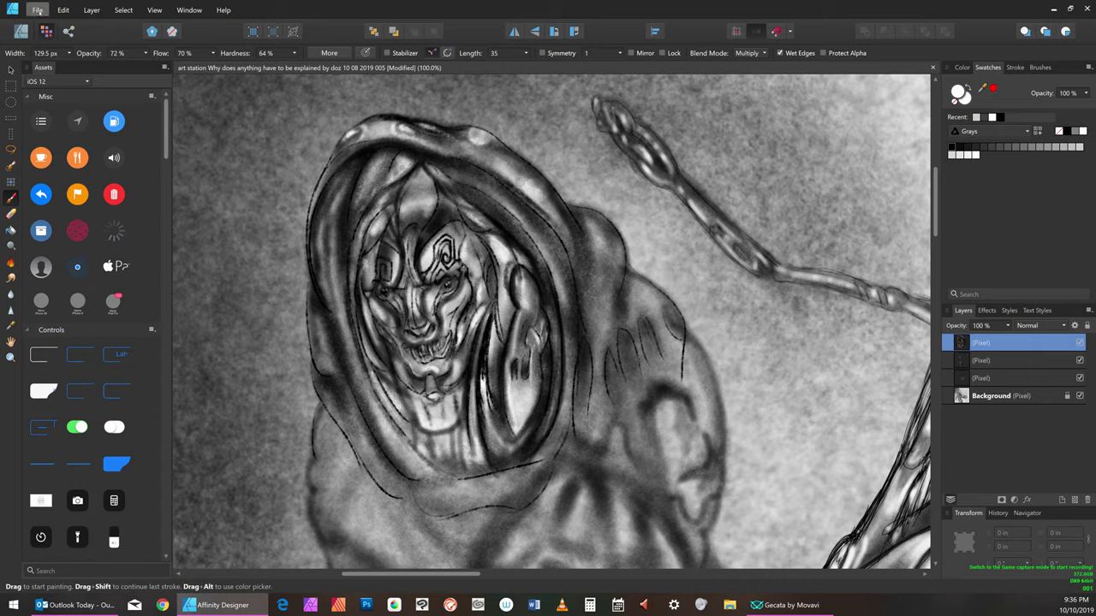
{"action": "left_click", "coordinate": [39, 11]}
{"action": "left_click", "coordinate": [85, 96]}
Brush broad white highlights down the cloak fold beside the hood's right edge, from the shoulder hump downward, about 207.5 px wide
{"action": "key", "text": "]"}
{"action": "key", "text": "]"}
{"action": "key", "text": "]"}
{"action": "key", "text": "]"}
{"action": "key", "text": "["}
{"action": "key", "text": "["}
{"action": "key", "text": "["}
{"action": "left_click_drag", "start_coordinate": [587, 230], "coordinate": [589, 291]}
{"action": "key", "text": "]"}
{"action": "left_click_drag", "start_coordinate": [594, 228], "coordinate": [589, 351]}
{"action": "key", "text": "["}
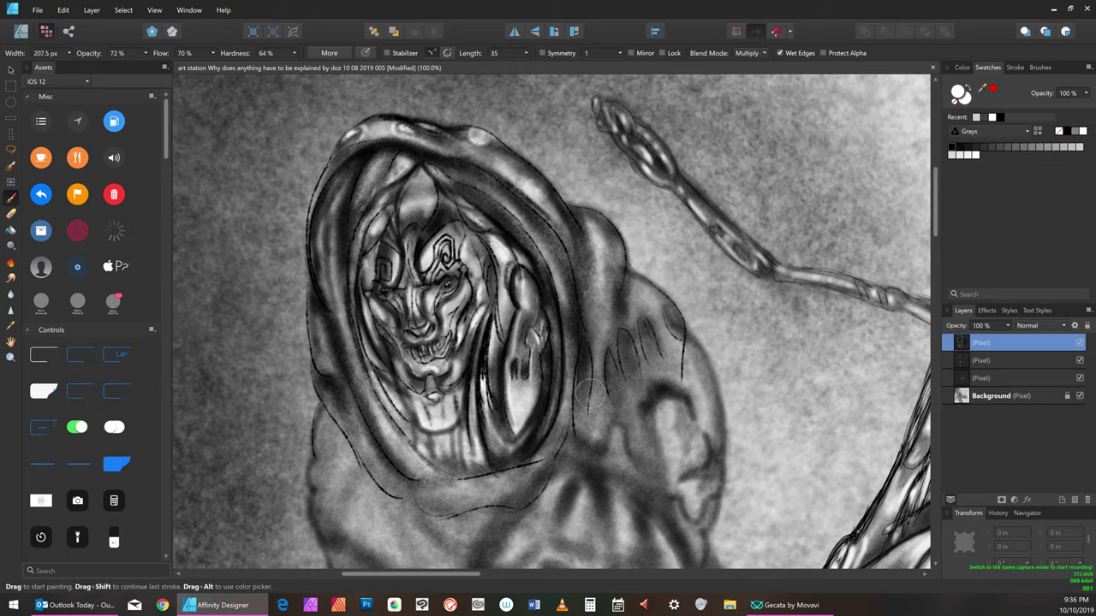
Add narrower white highlights to the lower part of the fold right of the hood, reducing the brush width to 54 px
{"action": "key", "text": "bracketleft"}
{"action": "key", "text": "bracketleft"}
{"action": "key", "text": "bracketleft"}
{"action": "mouse_move", "coordinate": [600, 368]}
{"action": "left_mouse_down"}
{"action": "mouse_move", "coordinate": [602, 418]}
{"action": "mouse_move", "coordinate": [598, 409]}
{"action": "left_mouse_up"}
{"action": "left_click_drag", "start_coordinate": [598, 342], "coordinate": [595, 419]}
{"action": "key", "text": "["}
{"action": "left_click_drag", "start_coordinate": [592, 342], "coordinate": [591, 410]}
{"action": "mouse_move", "coordinate": [583, 335]}
{"action": "left_mouse_down"}
{"action": "mouse_move", "coordinate": [584, 458]}
{"action": "mouse_move", "coordinate": [585, 343]}
{"action": "left_mouse_up"}
{"action": "key", "text": "bracketleft"}
{"action": "key", "text": "bracketleft"}
{"action": "mouse_move", "coordinate": [585, 416]}
{"action": "left_mouse_down"}
{"action": "mouse_move", "coordinate": [588, 370]}
{"action": "mouse_move", "coordinate": [589, 426]}
{"action": "left_mouse_up"}
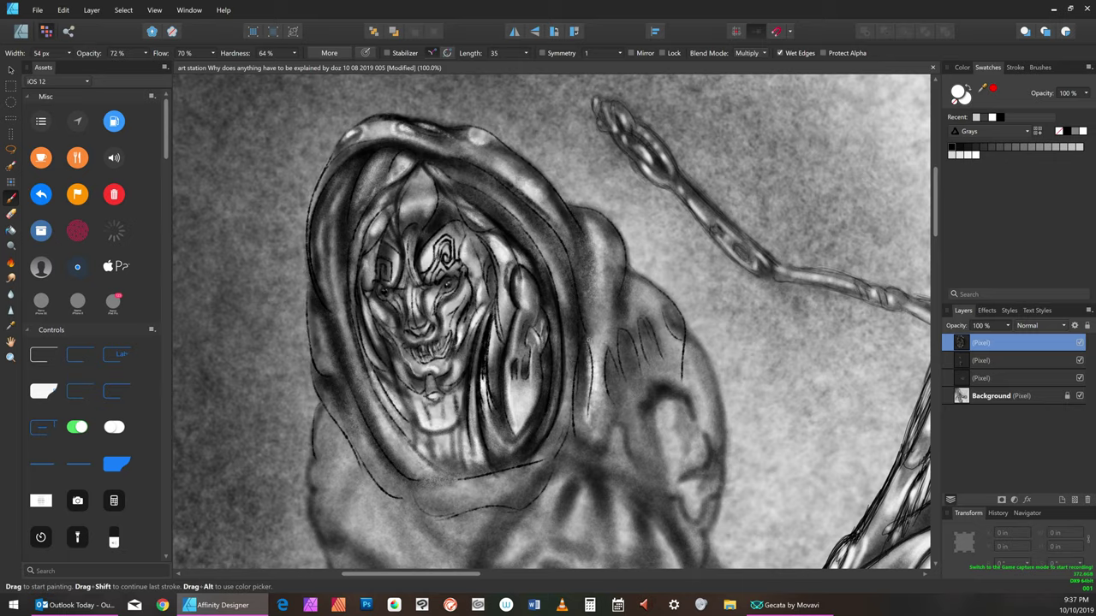
Paint short white highlights on the cloak fold beside the hood's lower right edge, adjusting the brush width between strokes
{"action": "left_click_drag", "start_coordinate": [590, 342], "coordinate": [590, 365]}
{"action": "key", "text": "bracketleft"}
{"action": "key", "text": "bracketleft"}
{"action": "key", "text": "bracketright"}
{"action": "key", "text": "bracketright"}
{"action": "key", "text": "bracketright"}
{"action": "key", "text": "bracketright"}
{"action": "key", "text": "bracketright"}
{"action": "key", "text": "bracketright"}
{"action": "key", "text": "bracketleft"}
{"action": "left_click_drag", "start_coordinate": [579, 353], "coordinate": [574, 393]}
Reduce the brush to 22.2 px and paint thin white highlights along the hood's right edge and inner rim
{"action": "key", "text": "bracketleft"}
{"action": "key", "text": "bracketleft"}
{"action": "key", "text": "bracketleft"}
{"action": "key", "text": "bracketleft"}
{"action": "key", "text": "bracketleft"}
{"action": "key", "text": "bracketleft"}
{"action": "key", "text": "bracketleft"}
{"action": "key", "text": "bracketleft"}
{"action": "key", "text": "bracketright"}
{"action": "key", "text": "bracketright"}
{"action": "key", "text": "bracketleft"}
{"action": "key", "text": "bracketright"}
{"action": "key", "text": "bracketright"}
{"action": "key", "text": "bracketright"}
{"action": "key", "text": "bracketright"}
{"action": "key", "text": "bracketright"}
{"action": "key", "text": "bracketleft"}
{"action": "key", "text": "bracketleft"}
{"action": "key", "text": "bracketleft"}
{"action": "key", "text": "bracketright"}
{"action": "key", "text": "bracketright"}
{"action": "key", "text": "bracketright"}
{"action": "key", "text": "bracketright"}
{"action": "key", "text": "bracketright"}
{"action": "key", "text": "bracketright"}
{"action": "key", "text": "bracketright"}
{"action": "key", "text": "bracketleft"}
{"action": "key", "text": "bracketleft"}
{"action": "key", "text": "bracketleft"}
{"action": "key", "text": "bracketleft"}
{"action": "key", "text": "bracketleft"}
{"action": "key", "text": "bracketleft"}
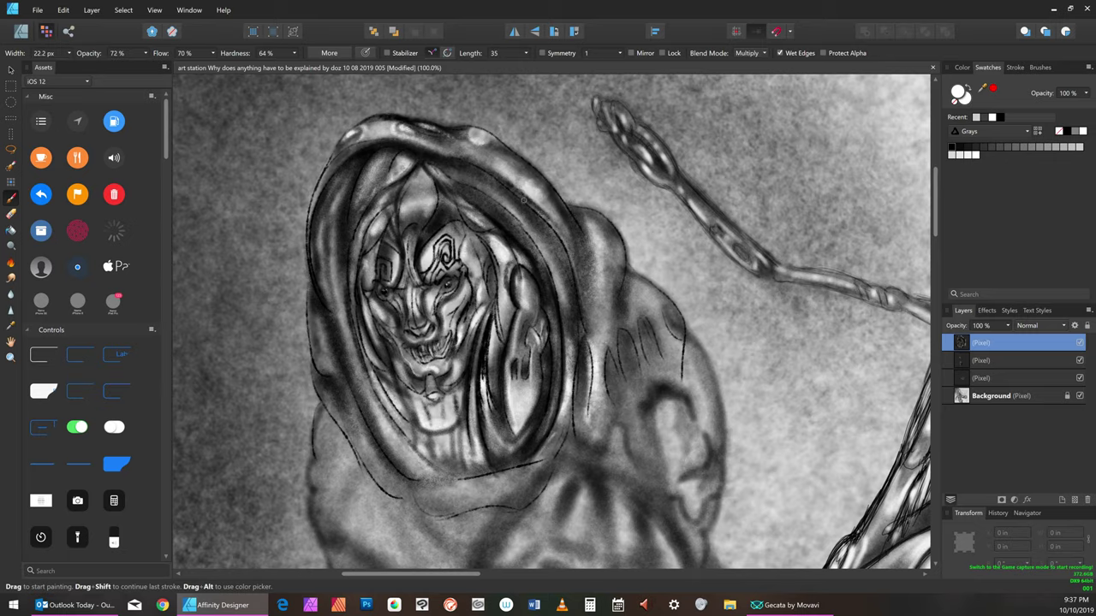
{"action": "mouse_move", "coordinate": [548, 222]}
{"action": "left_mouse_down"}
{"action": "mouse_move", "coordinate": [596, 332]}
{"action": "mouse_move", "coordinate": [594, 322]}
{"action": "left_mouse_up"}
{"action": "left_click_drag", "start_coordinate": [473, 185], "coordinate": [538, 247]}
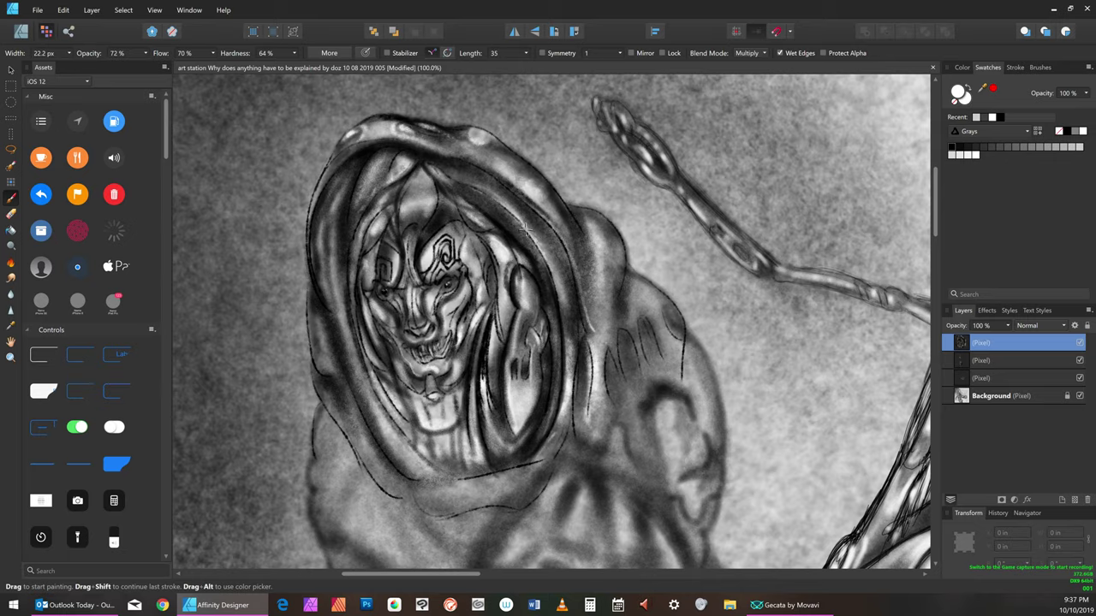
{"action": "left_click_drag", "start_coordinate": [548, 262], "coordinate": [565, 312]}
Widen the brush to about 116.3 px and brush a soft white highlight down the hood's inner right rim
{"action": "key", "text": "]"}
{"action": "key", "text": "]"}
{"action": "key", "text": "]"}
{"action": "key", "text": "]"}
{"action": "key", "text": "]"}
{"action": "key", "text": "]"}
{"action": "key", "text": "]"}
{"action": "key", "text": "]"}
{"action": "key", "text": "]"}
{"action": "key", "text": "]"}
{"action": "key", "text": "]"}
{"action": "key", "text": "]"}
{"action": "key", "text": "]"}
{"action": "key", "text": "]"}
{"action": "key", "text": "]"}
{"action": "key", "text": "]"}
{"action": "left_click_drag", "start_coordinate": [562, 295], "coordinate": [569, 328]}
{"action": "key", "text": "bracketright"}
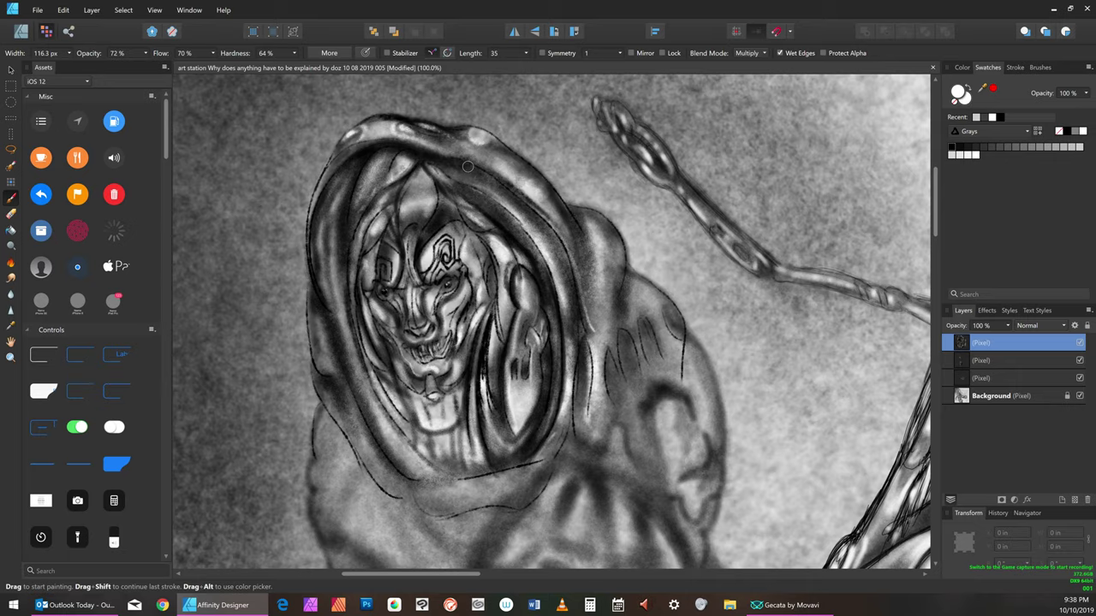
Paint white highlights down the cloak fold just left of the finger-like marks on the shoulder, adjusting the brush width to 53.5 px
{"action": "key", "text": "bracketleft"}
{"action": "key", "text": "bracketleft"}
{"action": "key", "text": "bracketleft"}
{"action": "key", "text": "bracketleft"}
{"action": "left_click_drag", "start_coordinate": [608, 352], "coordinate": [616, 399]}
{"action": "key", "text": "bracketright"}
{"action": "key", "text": "bracketright"}
{"action": "key", "text": "bracketright"}
{"action": "key", "text": "bracketright"}
{"action": "key", "text": "bracketright"}
{"action": "key", "text": "bracketright"}
{"action": "key", "text": "bracketright"}
{"action": "key", "text": "bracketright"}
{"action": "key", "text": "bracketright"}
{"action": "key", "text": "bracketright"}
{"action": "key", "text": "bracketleft"}
{"action": "key", "text": "bracketleft"}
{"action": "key", "text": "bracketleft"}
{"action": "key", "text": "bracketleft"}
{"action": "key", "text": "bracketleft"}
{"action": "key", "text": "bracketleft"}
{"action": "key", "text": "bracketleft"}
{"action": "left_click_drag", "start_coordinate": [608, 349], "coordinate": [613, 398]}
{"action": "key", "text": "bracketright"}
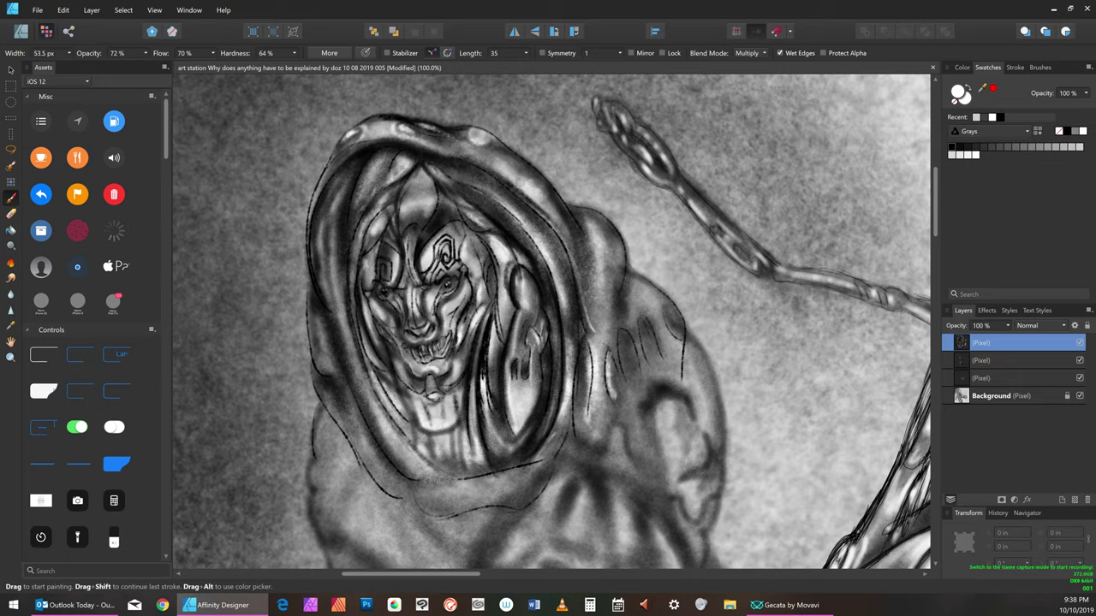
Enlarge the brush and dab a soft white highlight on the cloak just below the finger-like shoulder marks, setting the width to 467.4 px
{"action": "key", "text": "bracketright"}
{"action": "key", "text": "bracketright"}
{"action": "key", "text": "bracketright"}
{"action": "key", "text": "bracketright"}
{"action": "key", "text": "bracketright"}
{"action": "key", "text": "bracketright"}
{"action": "key", "text": "bracketright"}
{"action": "key", "text": "bracketleft"}
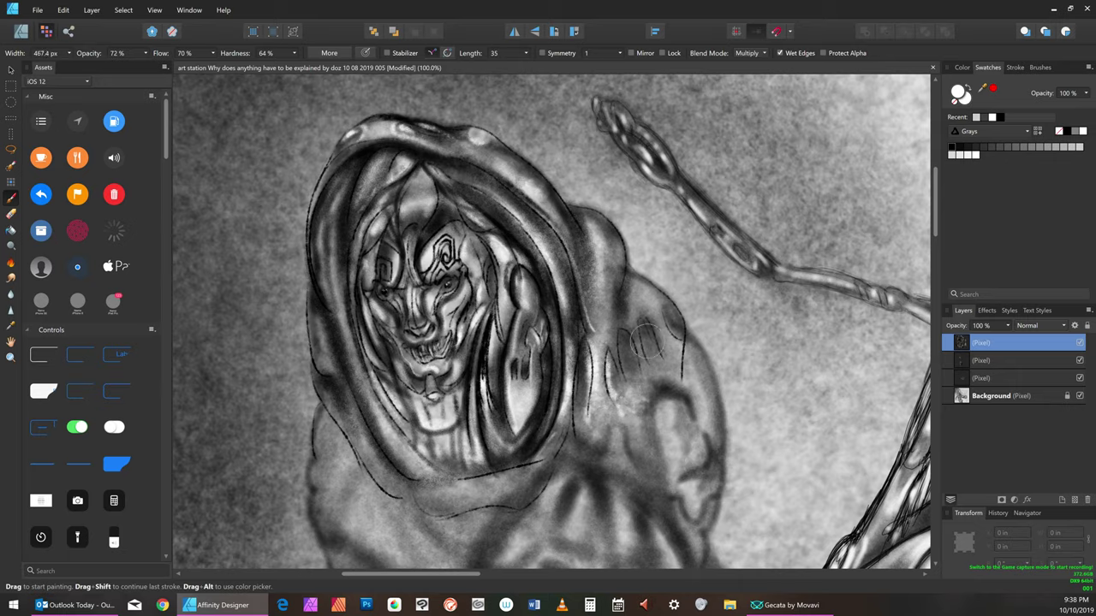
Paint a thin white highlight between the finger-like shoulder marks with the brush reduced to 37.4 px, and save the drawing
{"action": "key", "text": "bracketleft"}
{"action": "key", "text": "bracketleft"}
{"action": "key", "text": "bracketleft"}
{"action": "key", "text": "bracketleft"}
{"action": "key", "text": "bracketleft"}
{"action": "key", "text": "bracketright"}
{"action": "key", "text": "bracketright"}
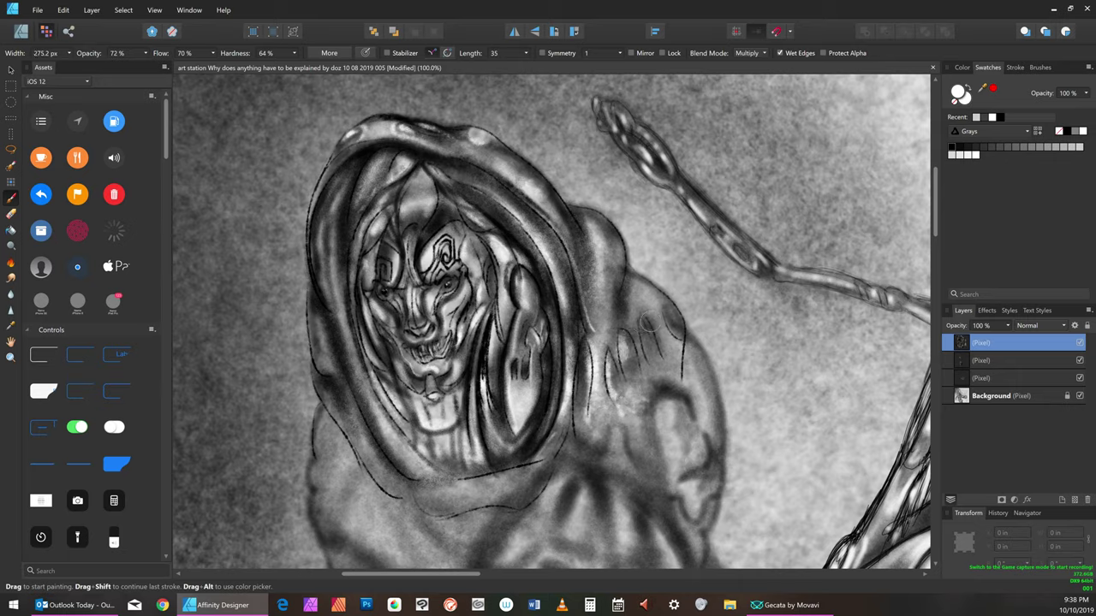
{"action": "key", "text": "bracketleft"}
{"action": "key", "text": "bracketleft"}
{"action": "key", "text": "bracketleft"}
{"action": "left_click_drag", "start_coordinate": [639, 329], "coordinate": [650, 364]}
{"action": "left_click", "coordinate": [38, 9]}
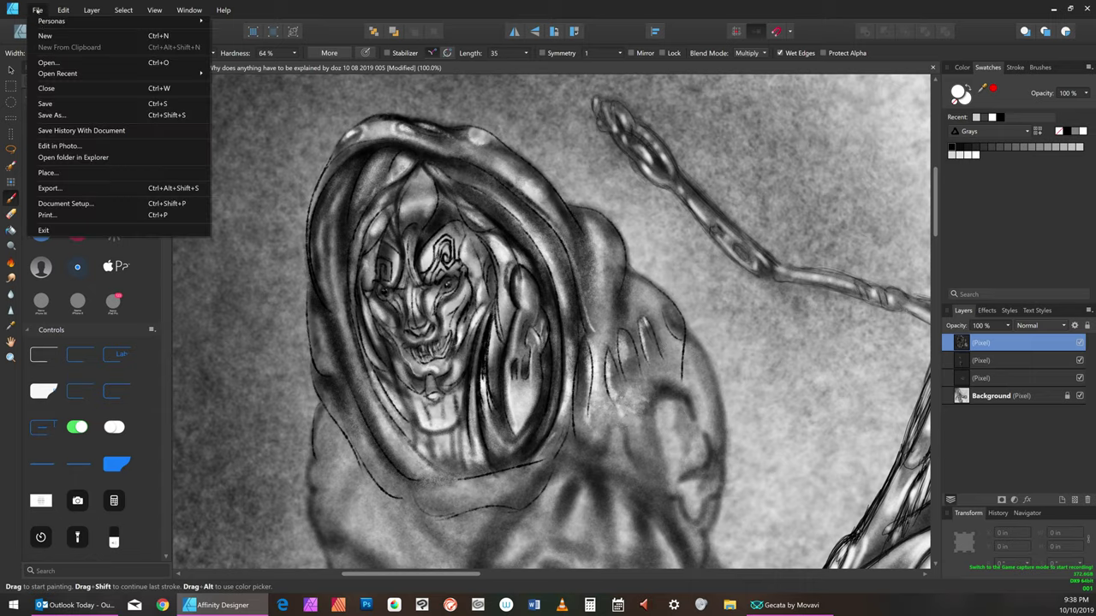
{"action": "left_click", "coordinate": [56, 104]}
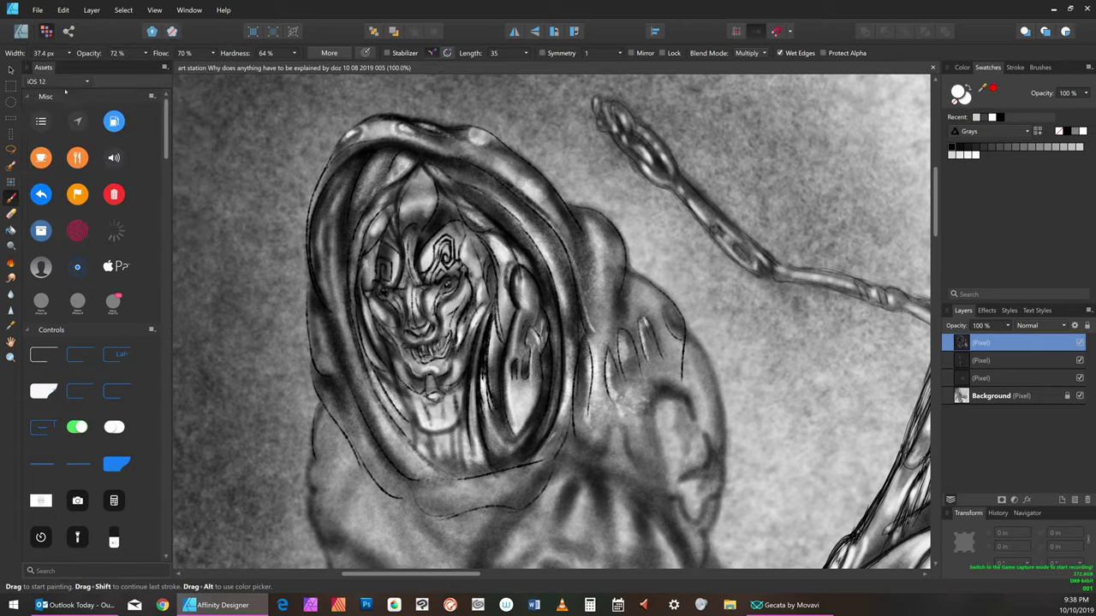
Review the whole drawing fitted to the window, return to actual size and inspect the cloaked figure's lower face up close
{"action": "left_click", "coordinate": [154, 10]}
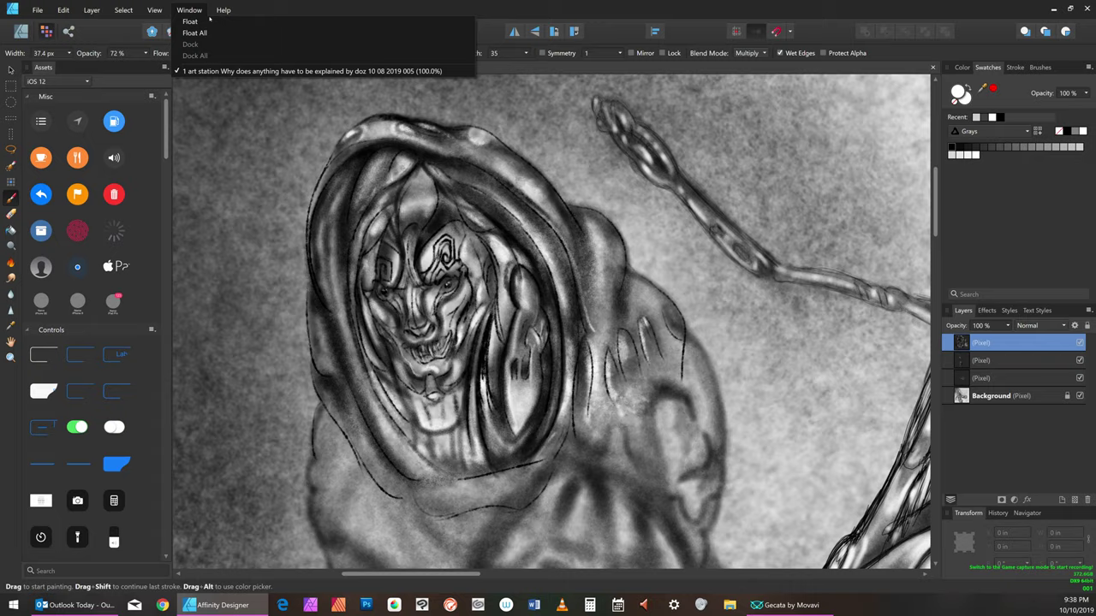
{"action": "mouse_move", "coordinate": [214, 21]}
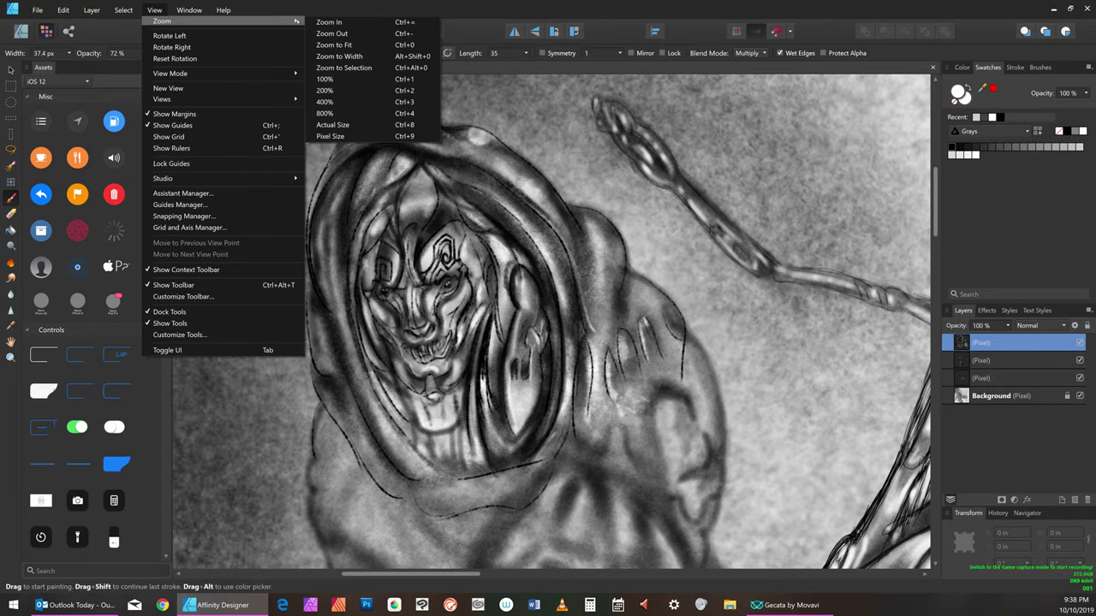
{"action": "left_click", "coordinate": [357, 45]}
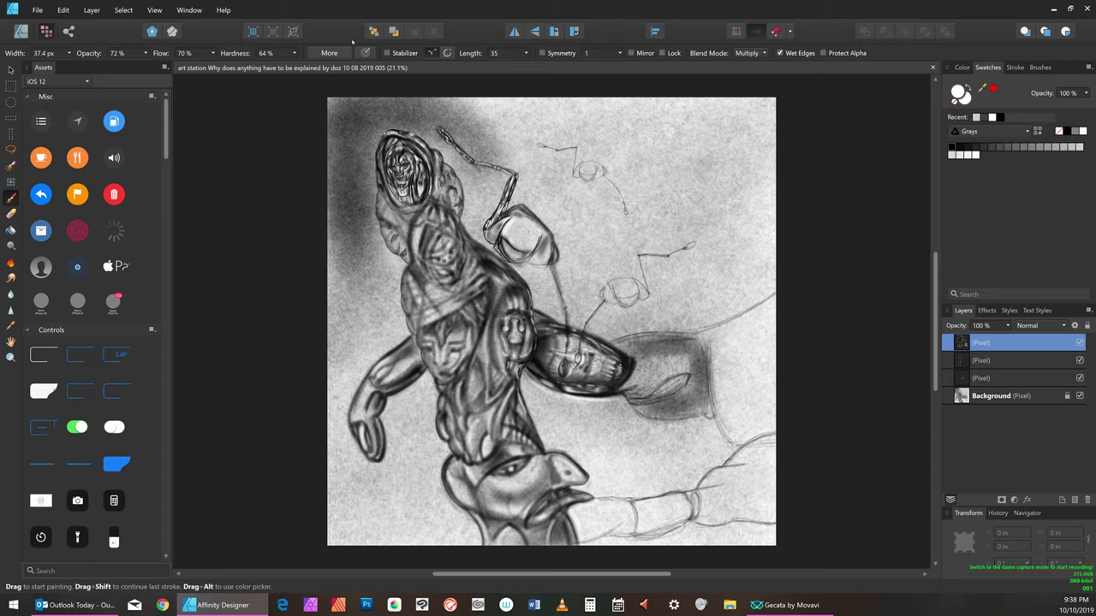
{"action": "left_click", "coordinate": [155, 10]}
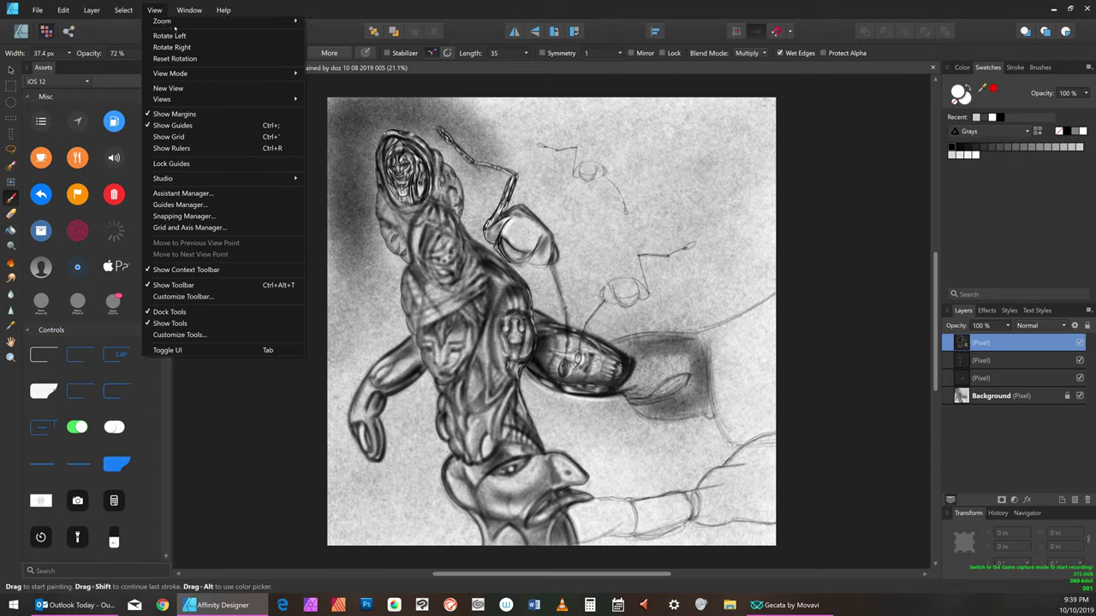
{"action": "mouse_move", "coordinate": [234, 21]}
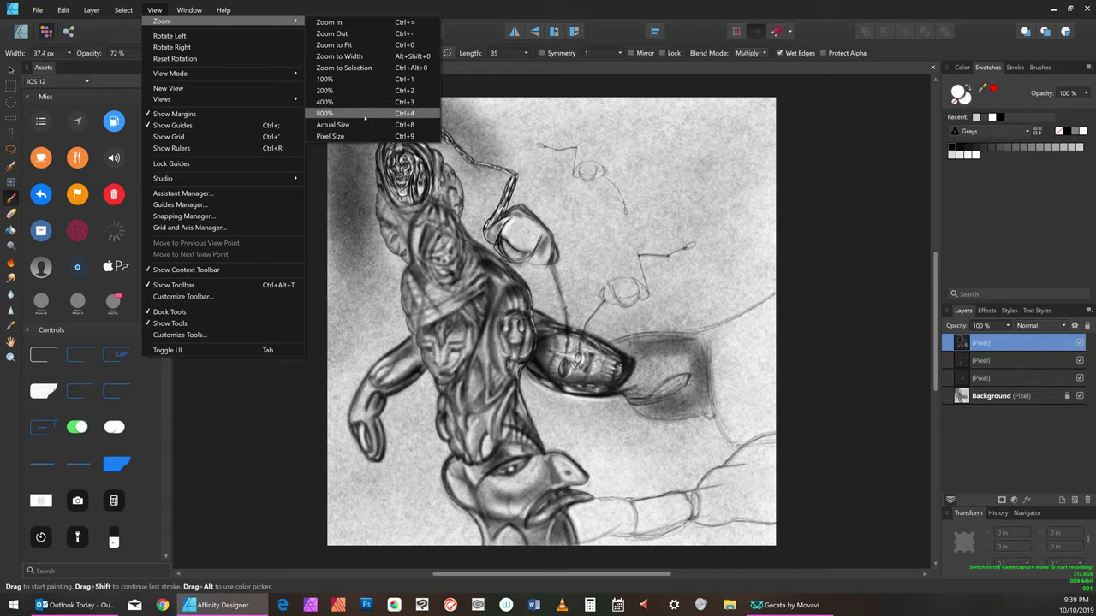
{"action": "left_click", "coordinate": [333, 125]}
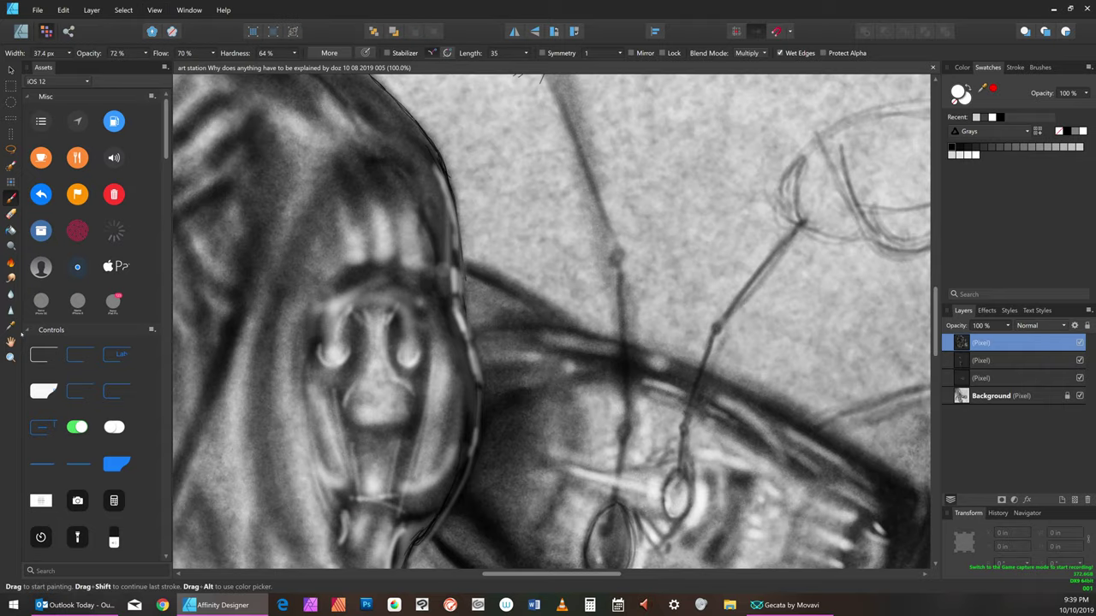
{"action": "left_click", "coordinate": [11, 356]}
{"action": "left_click_drag", "start_coordinate": [269, 215], "coordinate": [541, 349]}
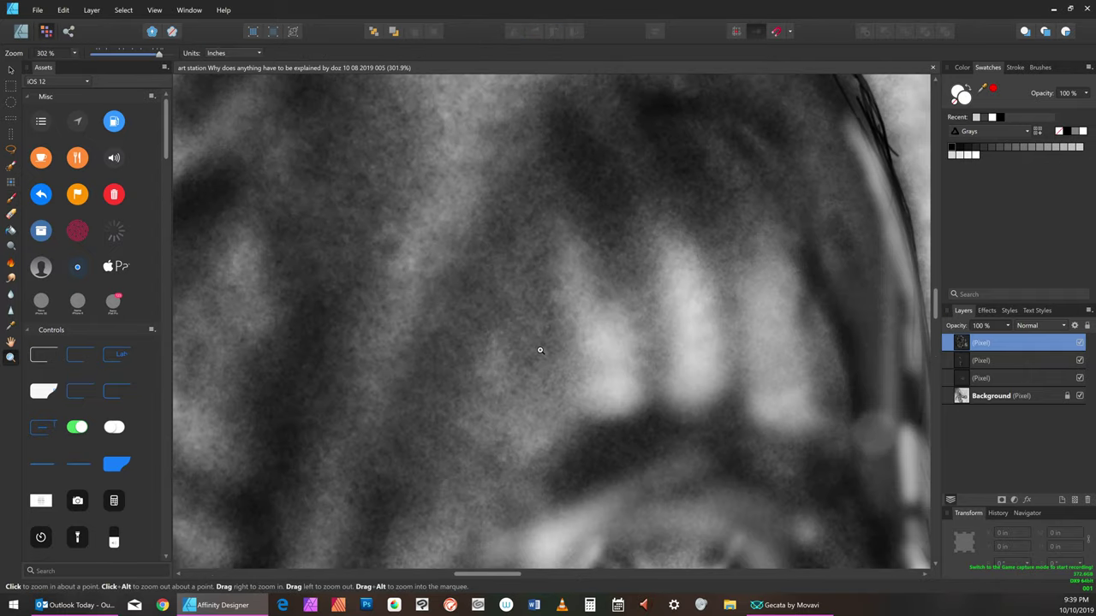
Undo the last edit and bring the hooded head back into view at actual size
{"action": "left_click", "coordinate": [64, 9]}
{"action": "left_click", "coordinate": [82, 24]}
{"action": "left_click", "coordinate": [154, 9]}
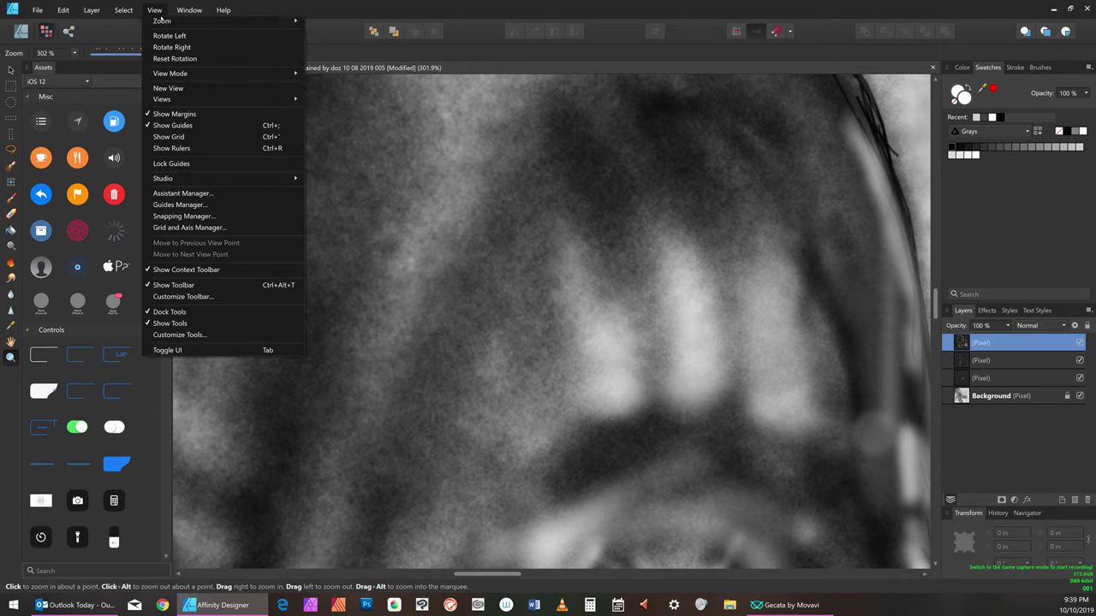
{"action": "mouse_move", "coordinate": [214, 20]}
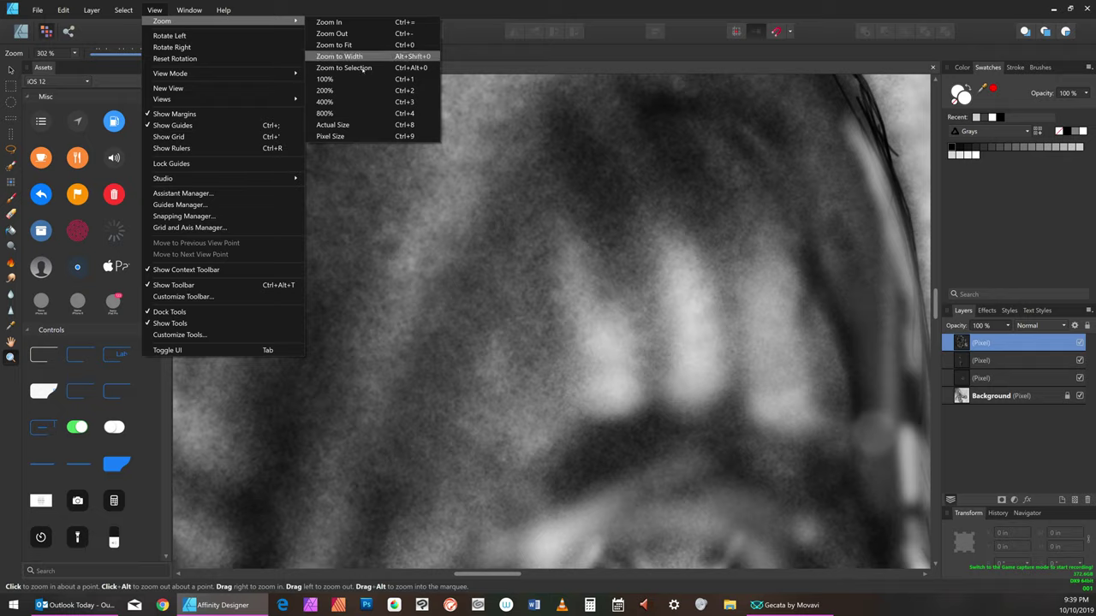
{"action": "left_click", "coordinate": [368, 126]}
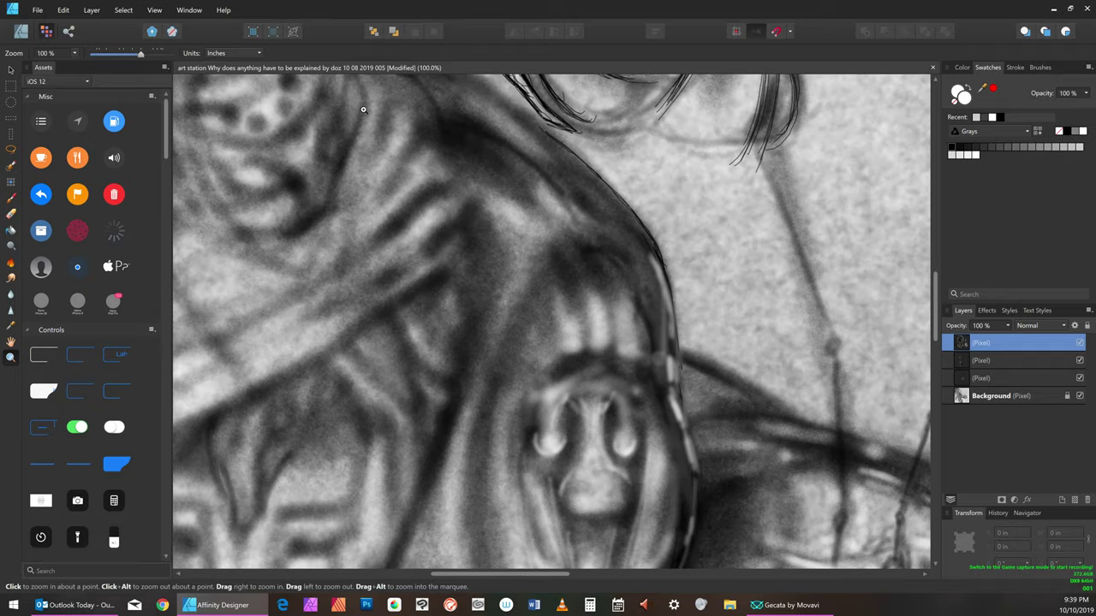
{"action": "left_click", "coordinate": [11, 344]}
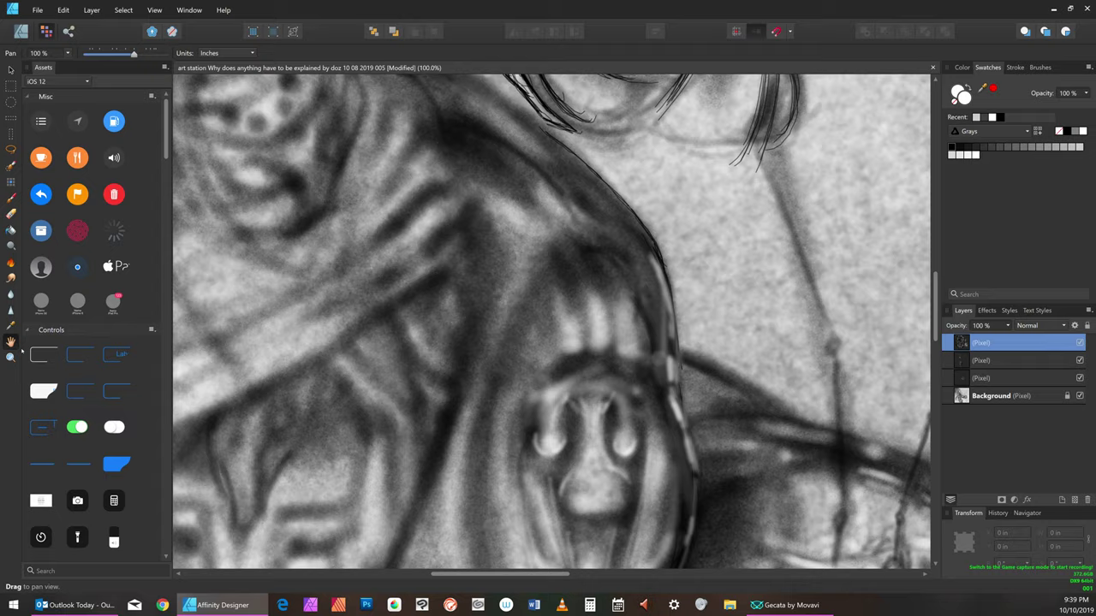
{"action": "left_click_drag", "start_coordinate": [435, 279], "coordinate": [548, 340]}
{"action": "left_click_drag", "start_coordinate": [462, 266], "coordinate": [522, 443]}
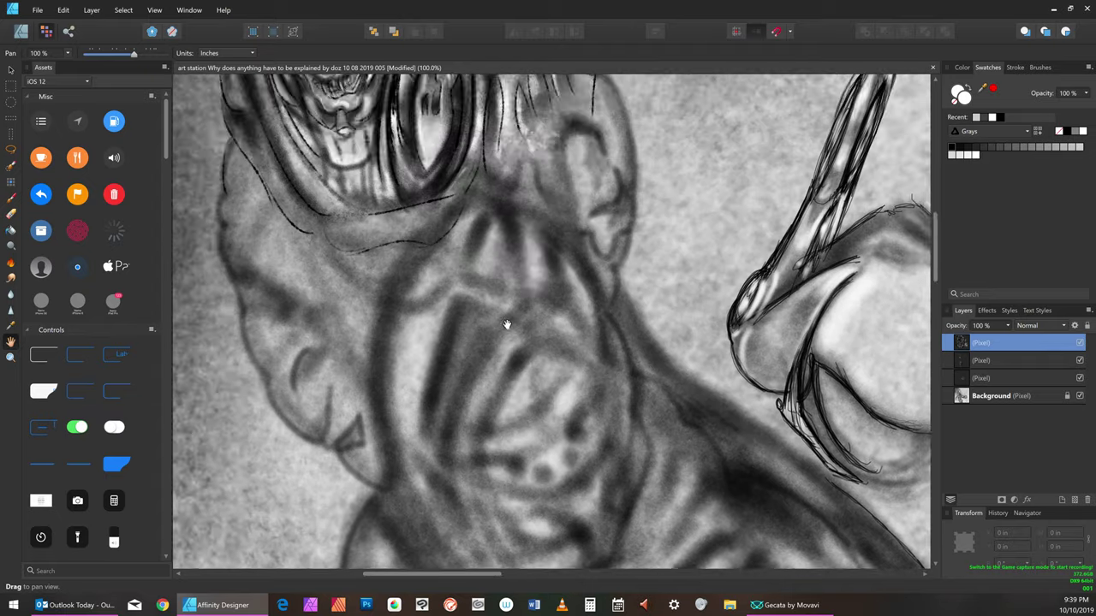
{"action": "left_click_drag", "start_coordinate": [482, 235], "coordinate": [641, 472]}
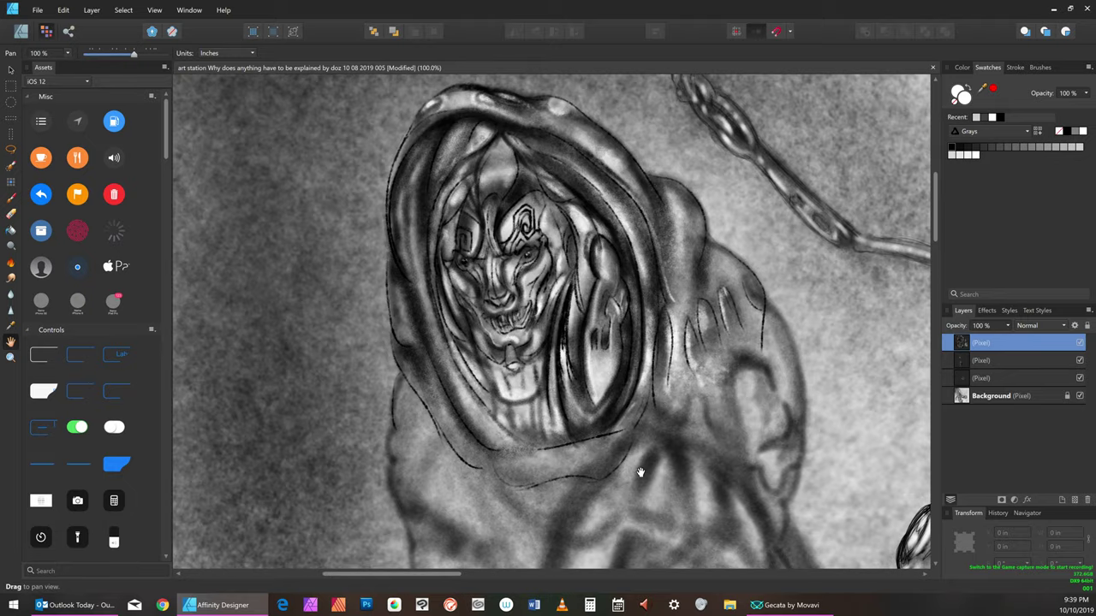